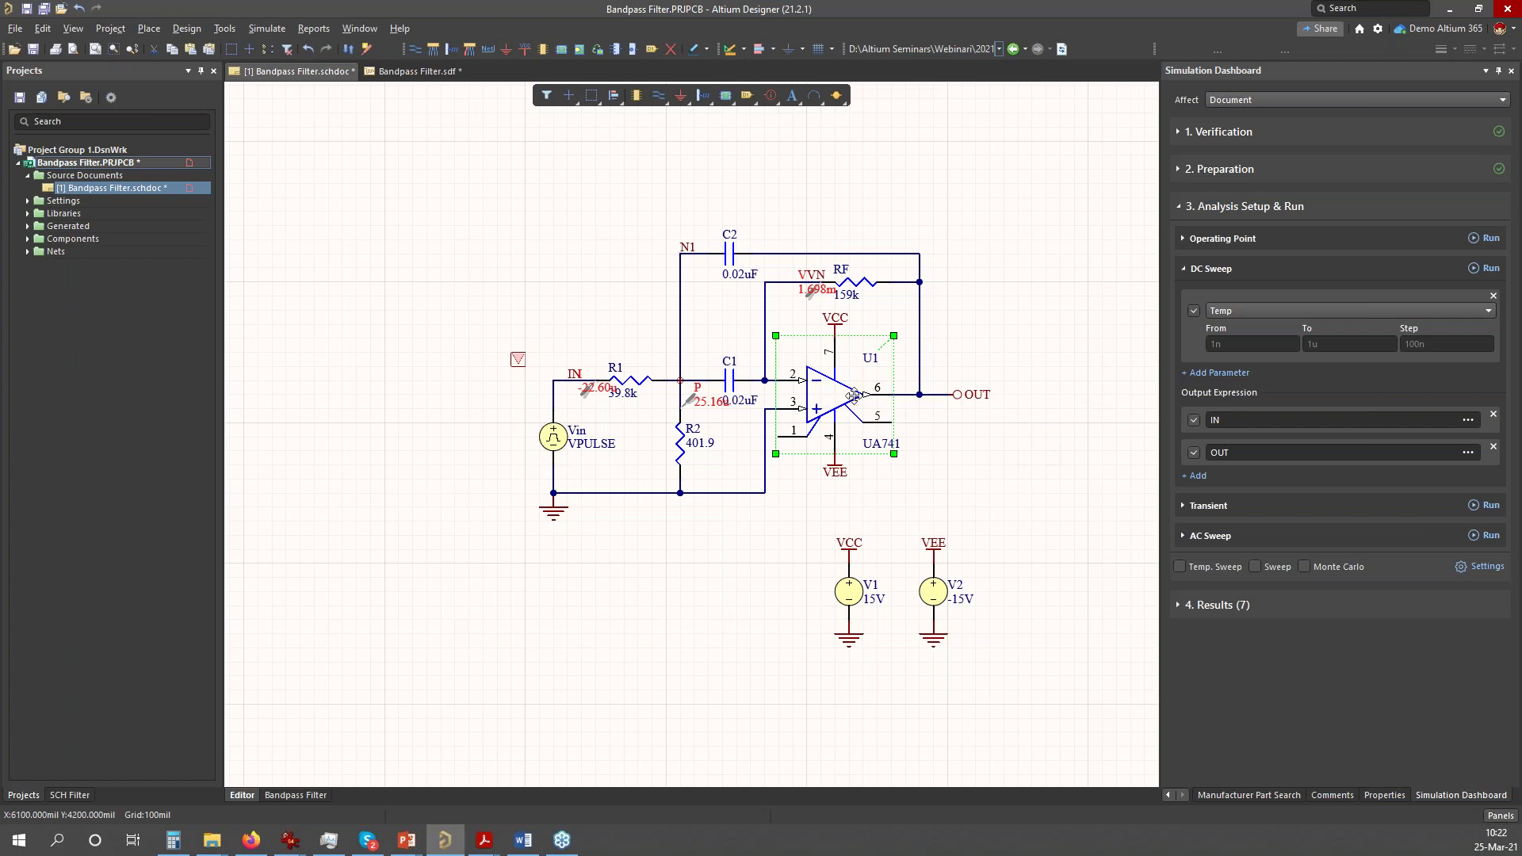
- Review the Transient analysis setup, including its time range, step size and the IN and OUT output expressions
click(1054, 505)
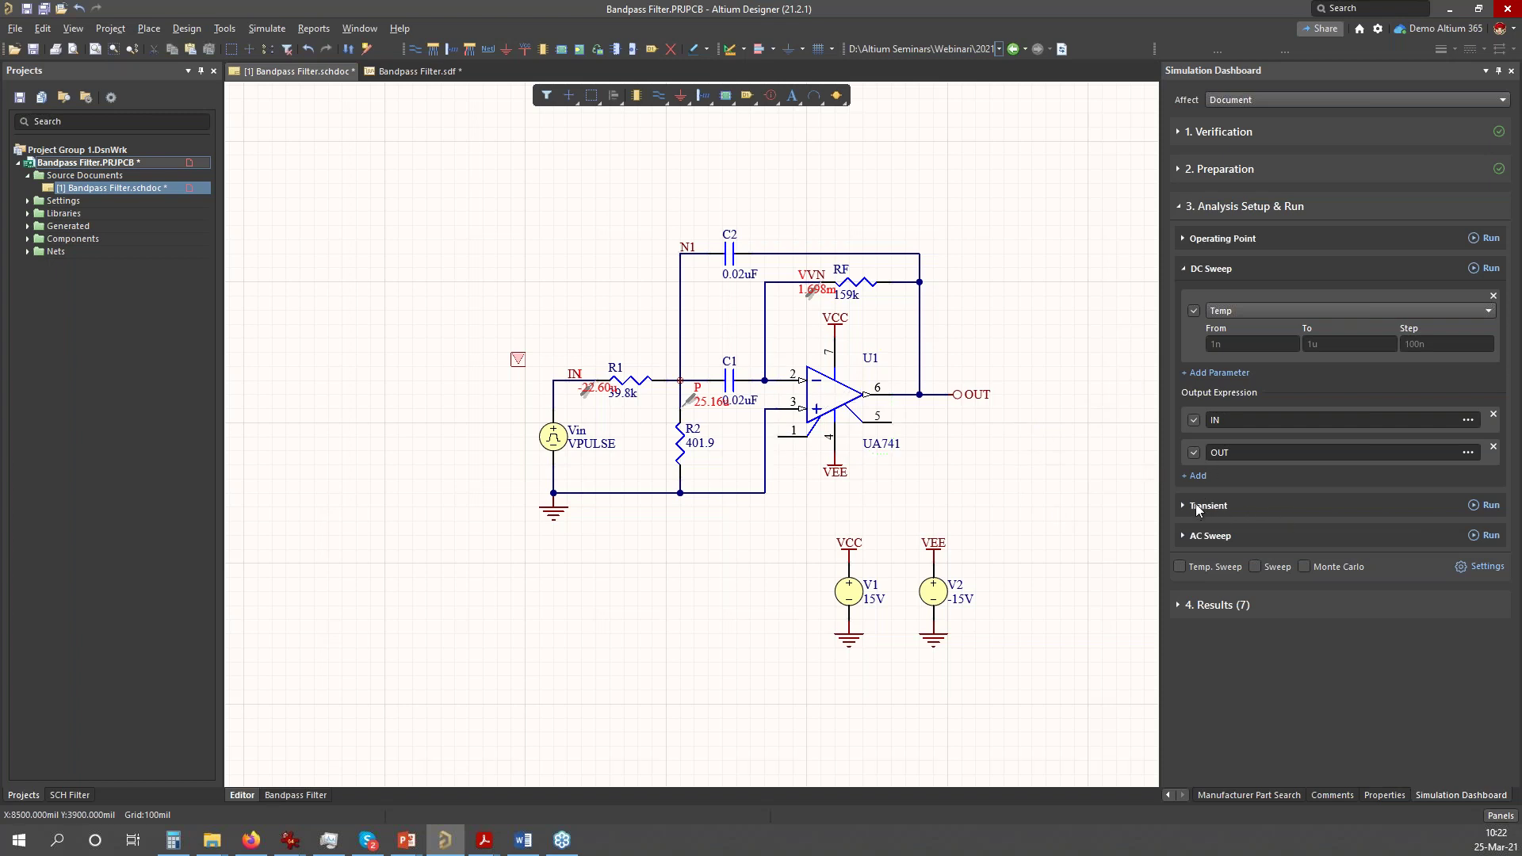
click(1184, 505)
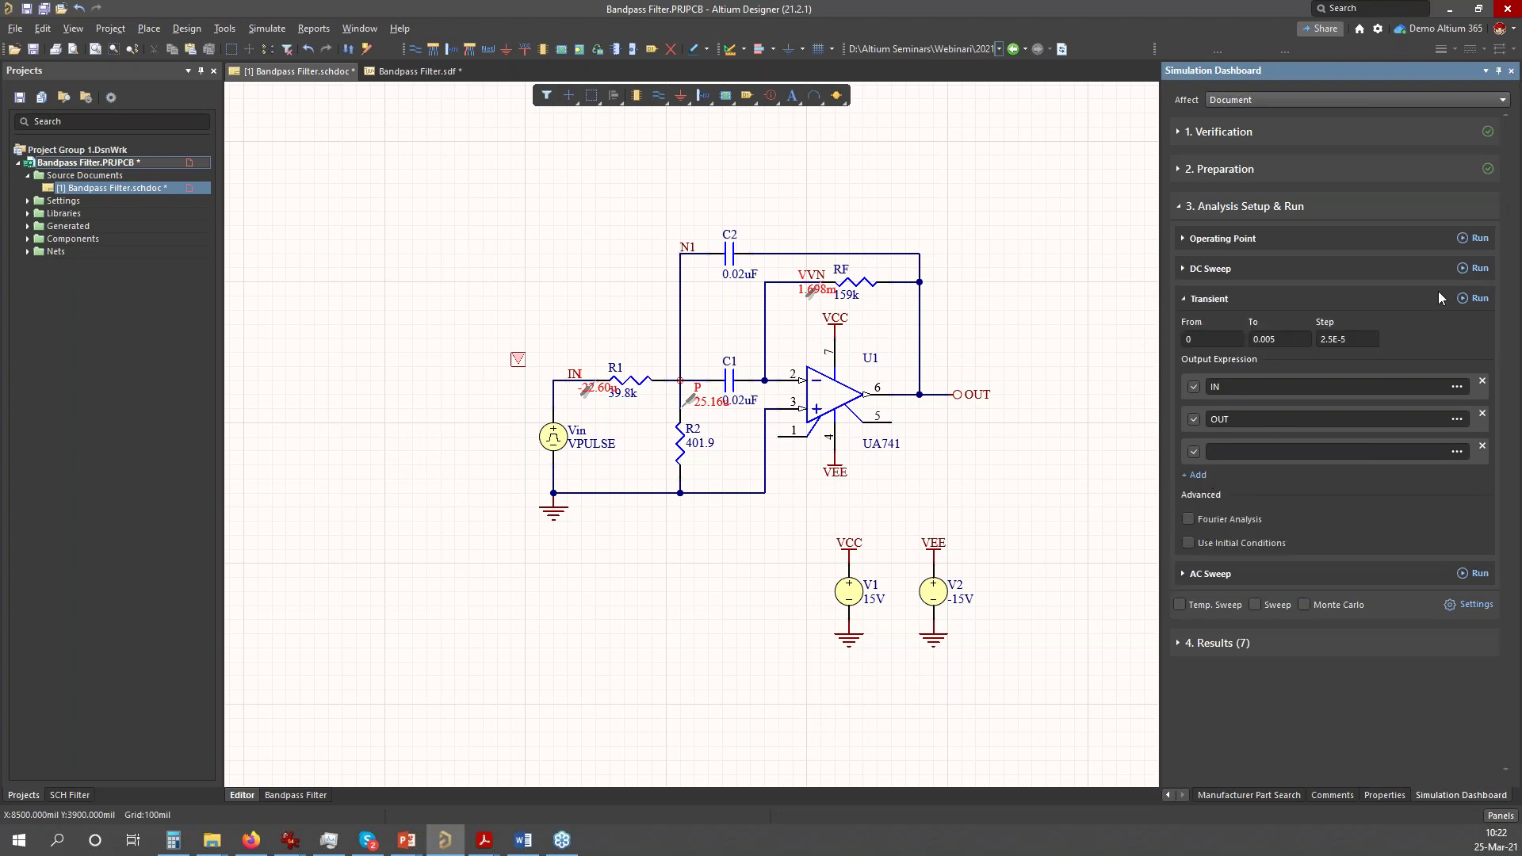
click(1329, 341)
double_click(1332, 341)
double_click(1264, 340)
click(1329, 386)
click(1298, 418)
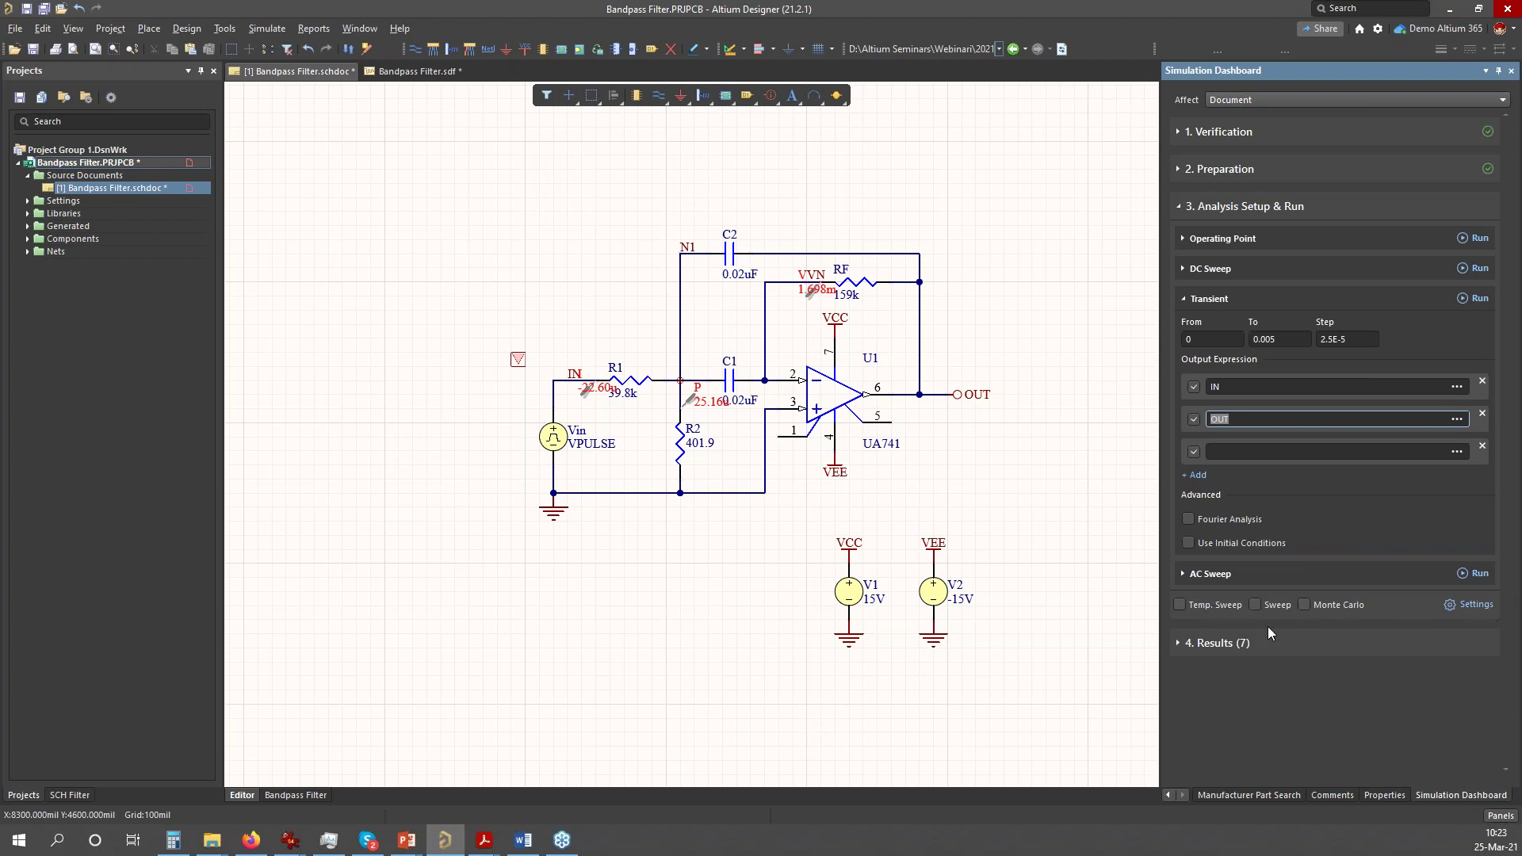
- Examine the general, global parameter and SPICE options in the advanced analysis settings, including the available integration methods
click(1477, 609)
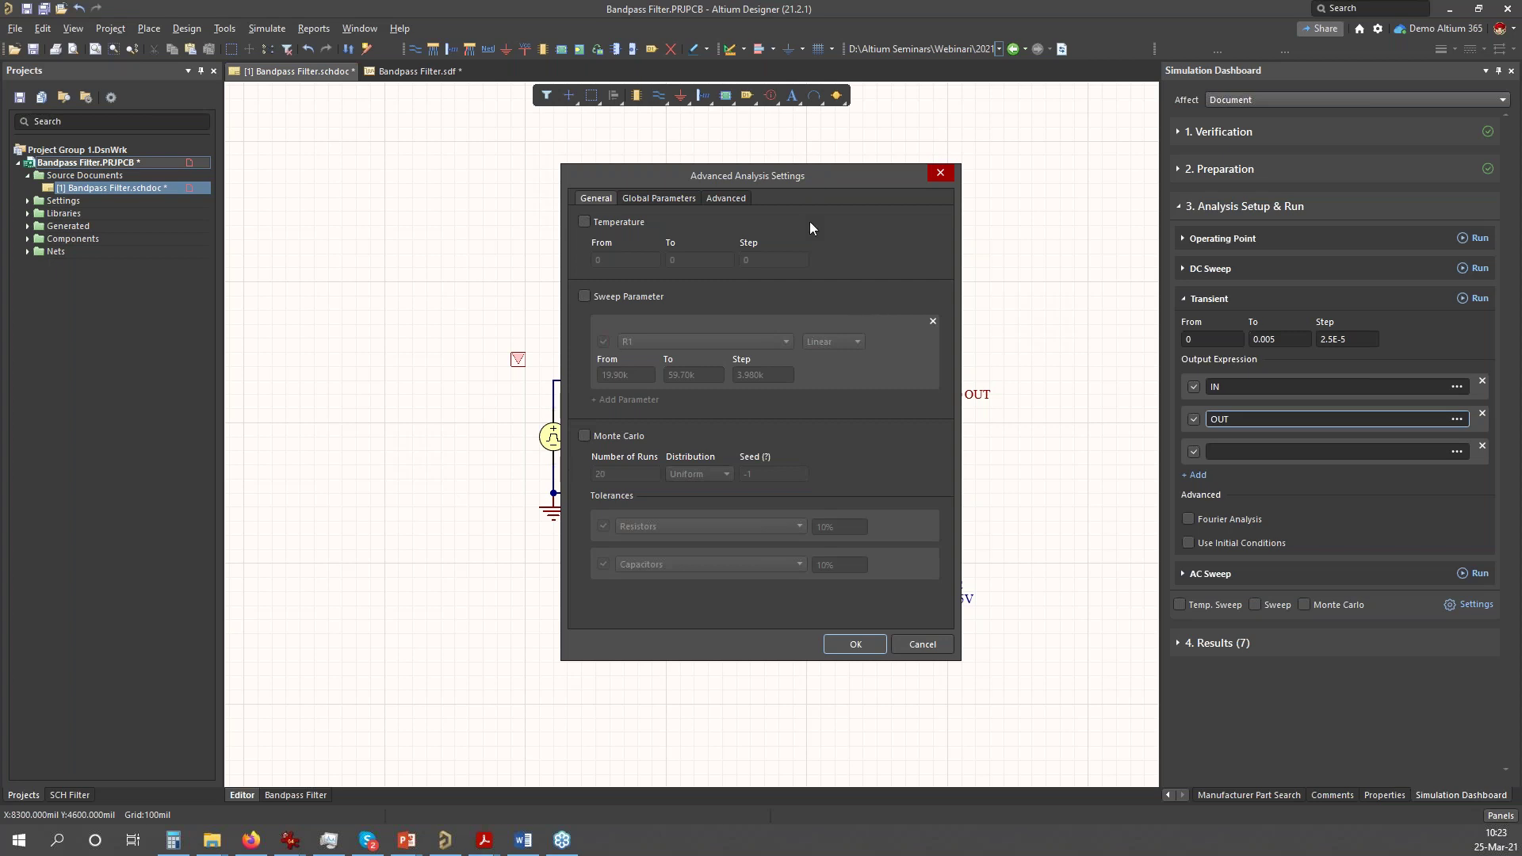
drag(820, 174, 930, 202)
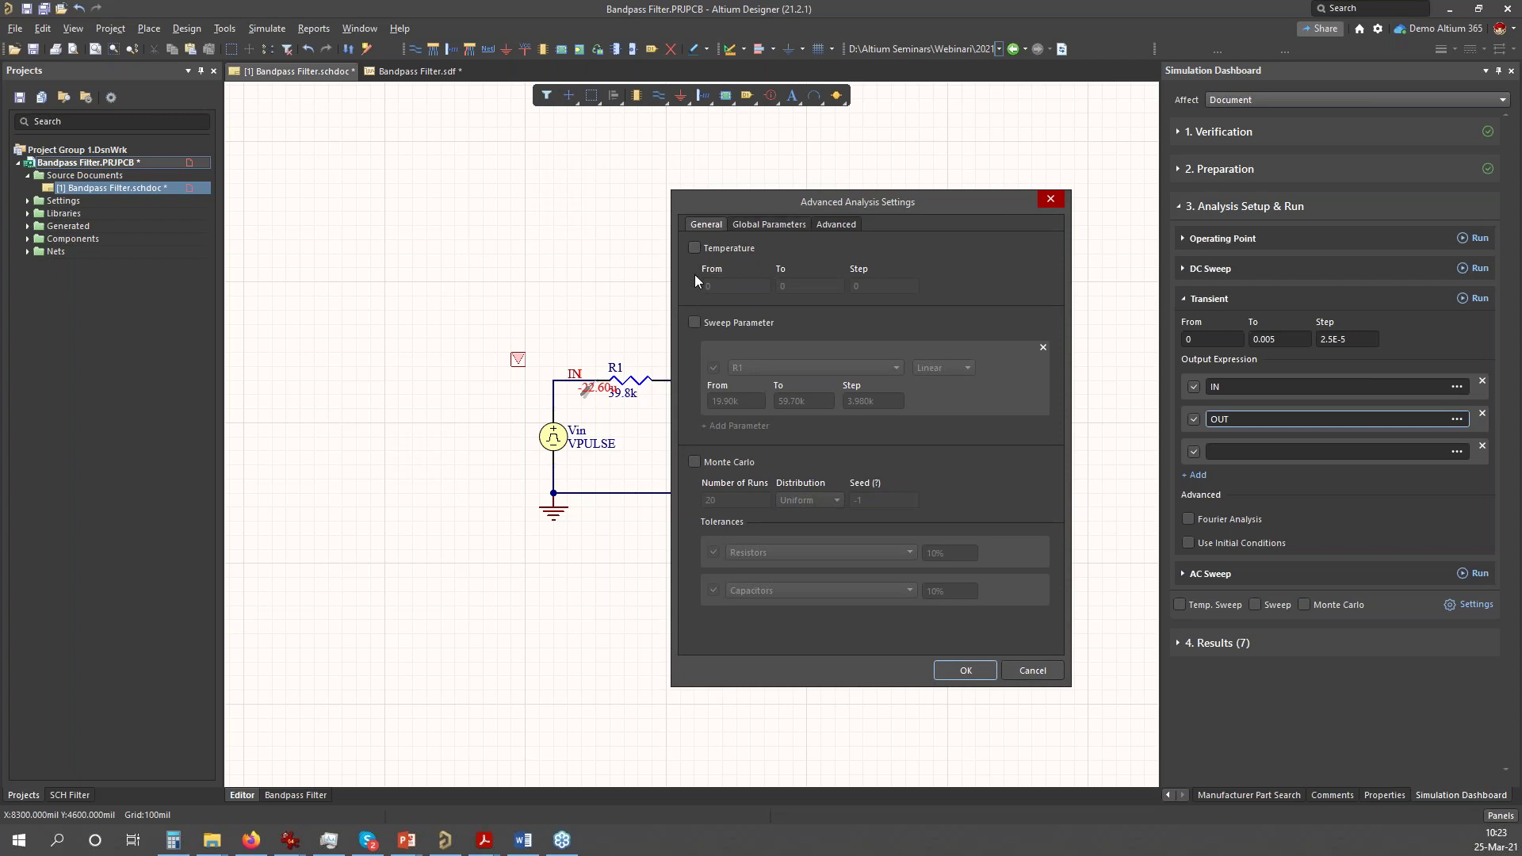
click(775, 225)
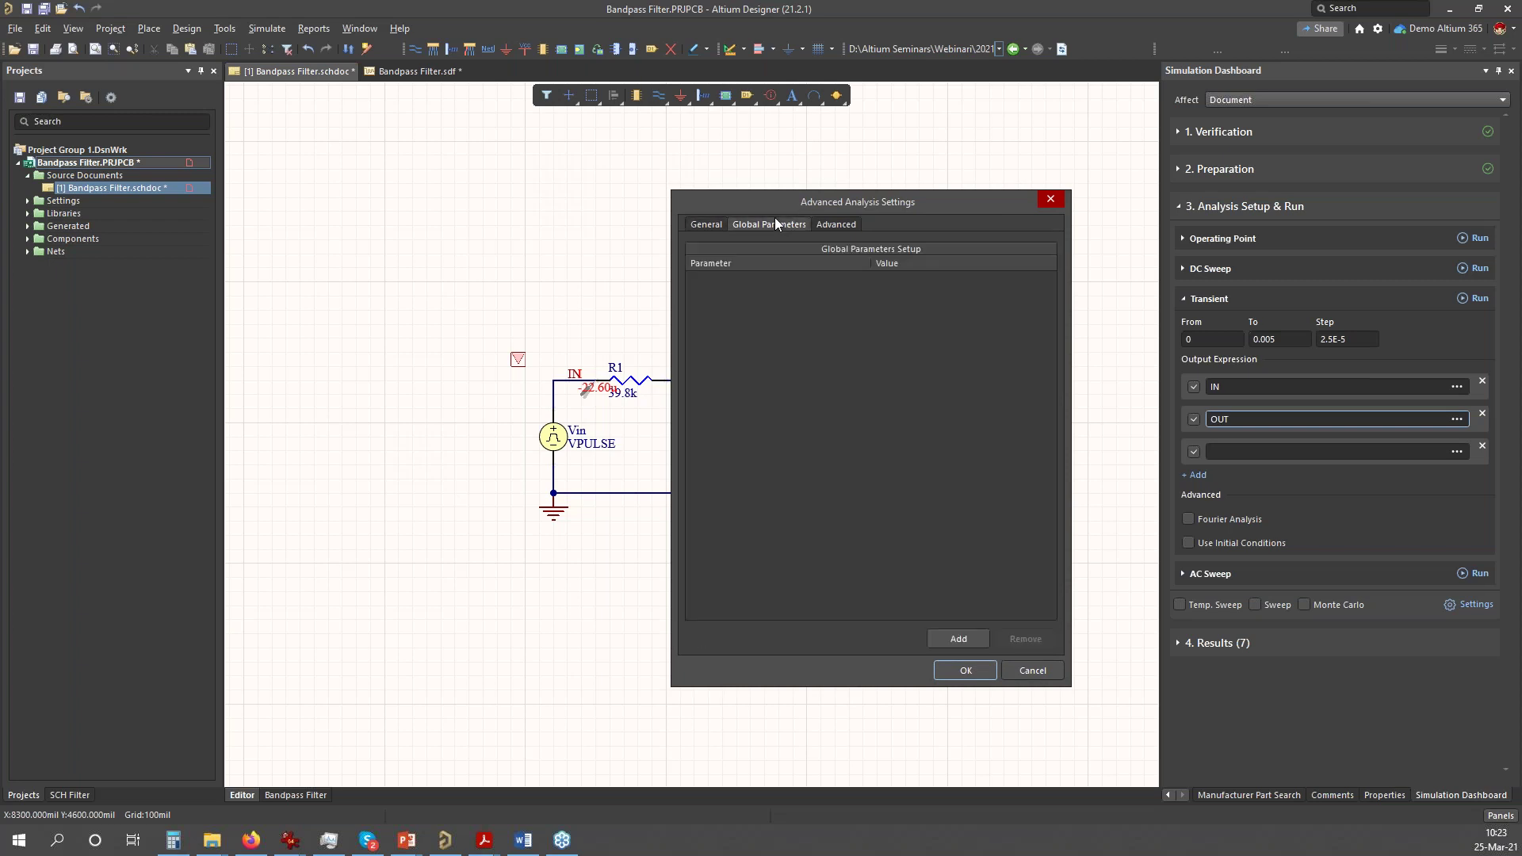
click(841, 225)
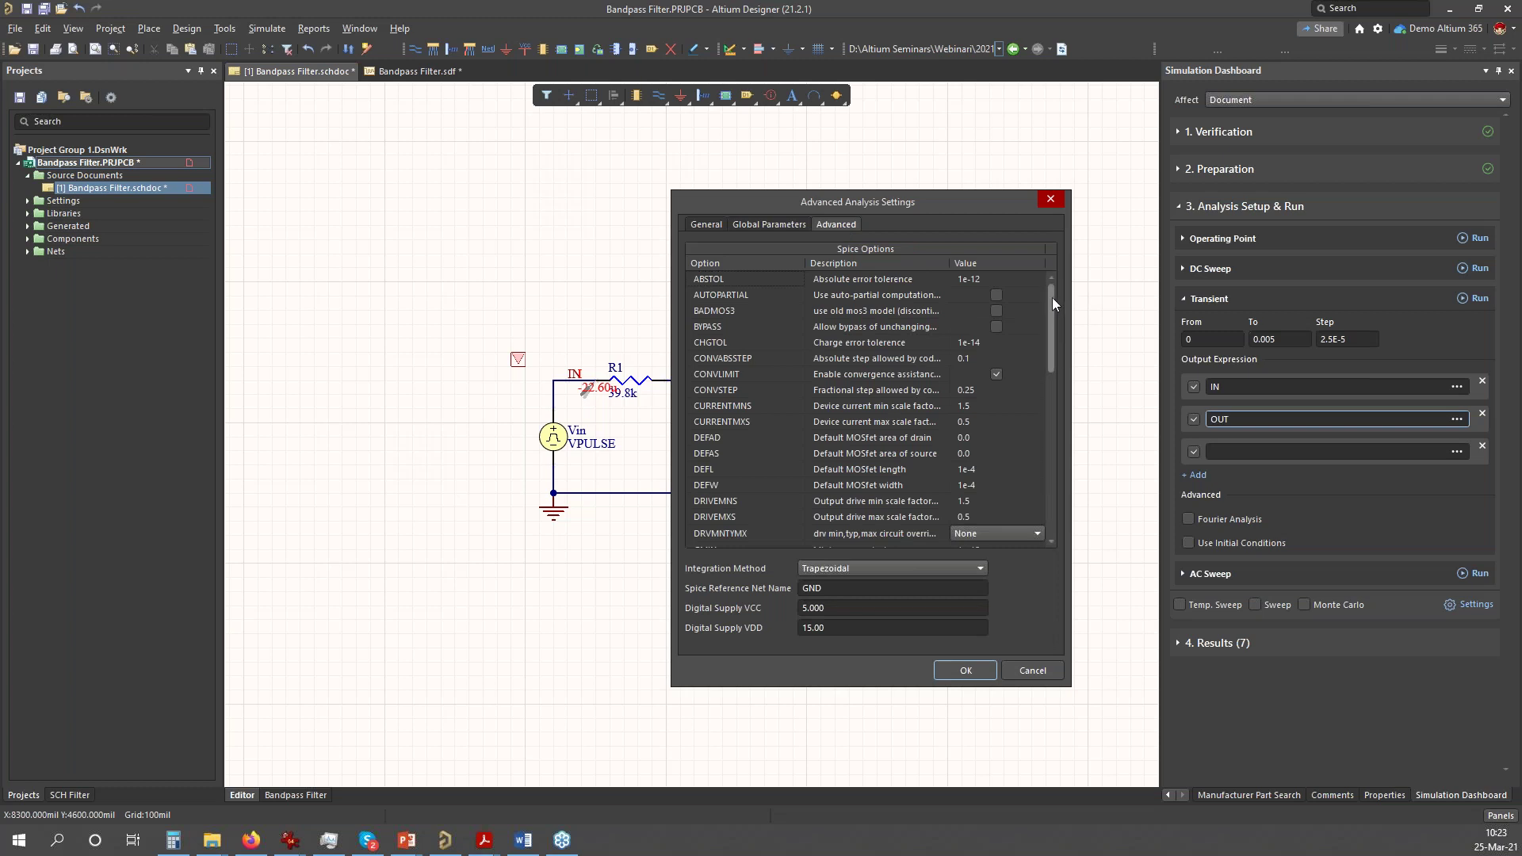
click(949, 568)
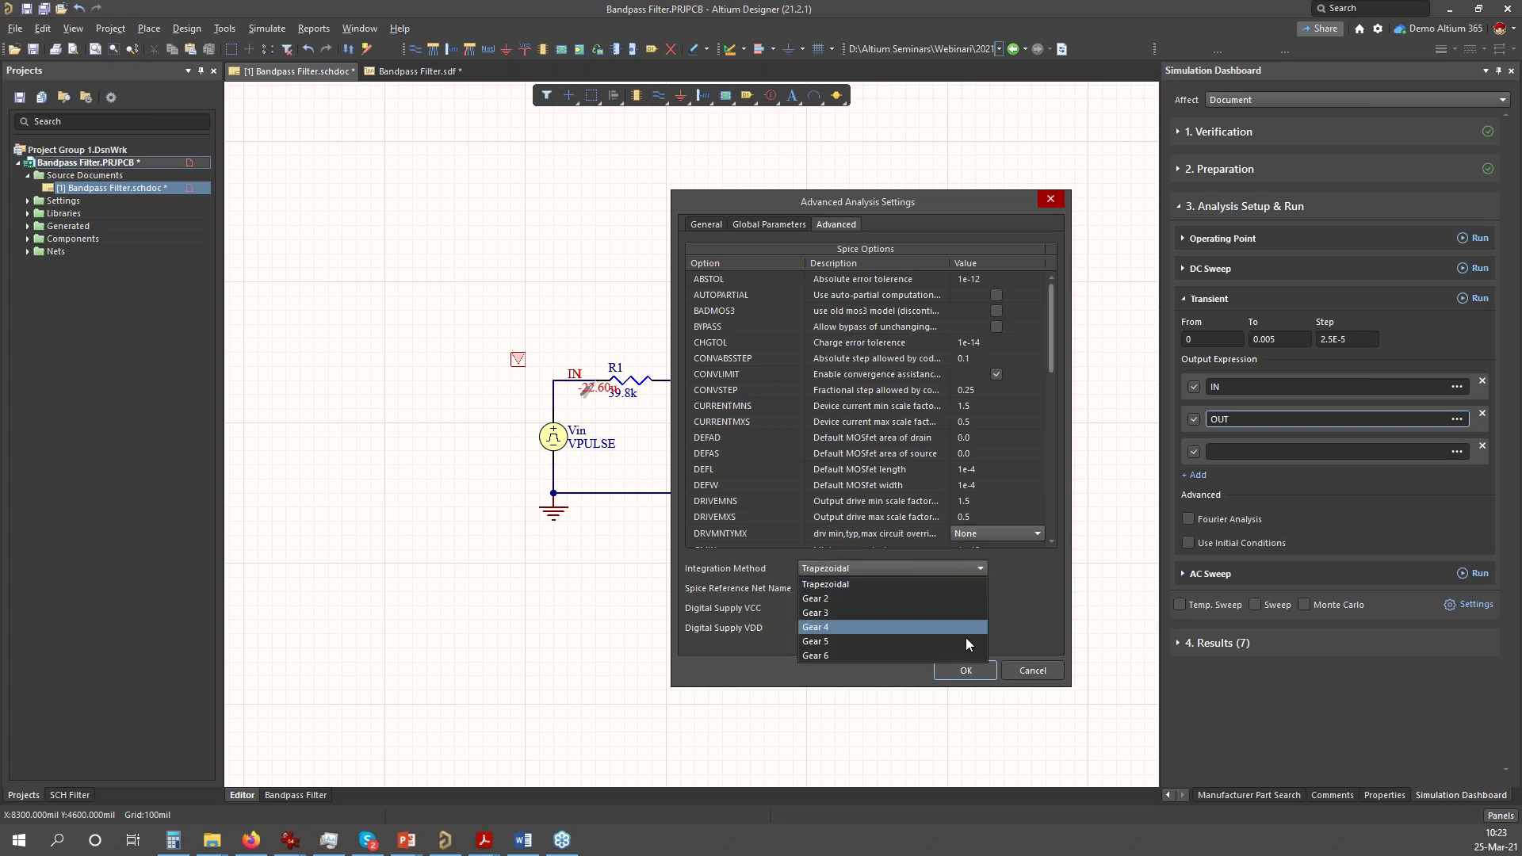
click(1038, 578)
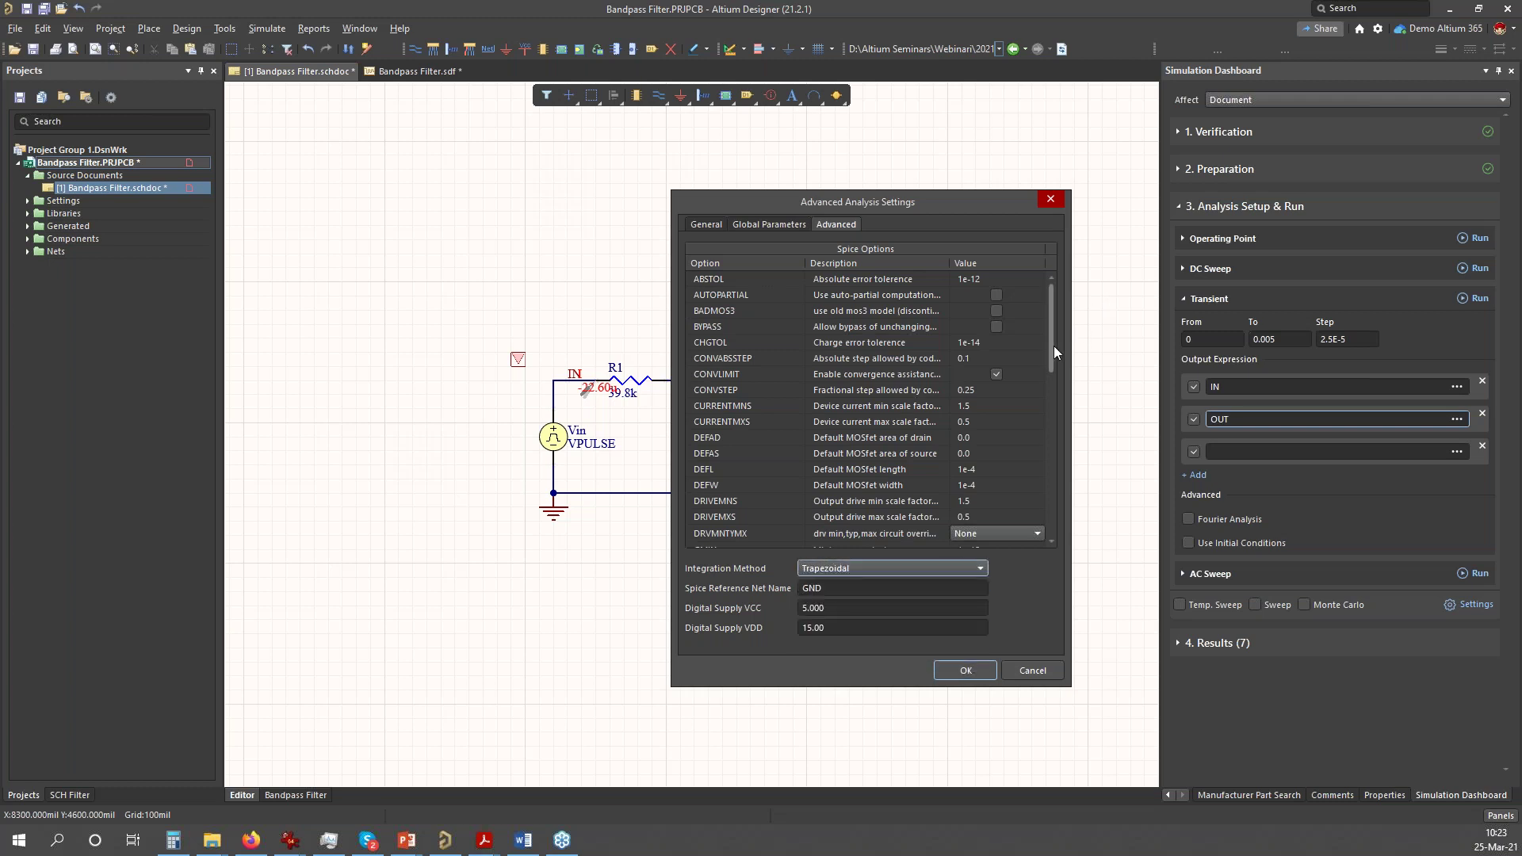
scroll(1049, 363, down, 2)
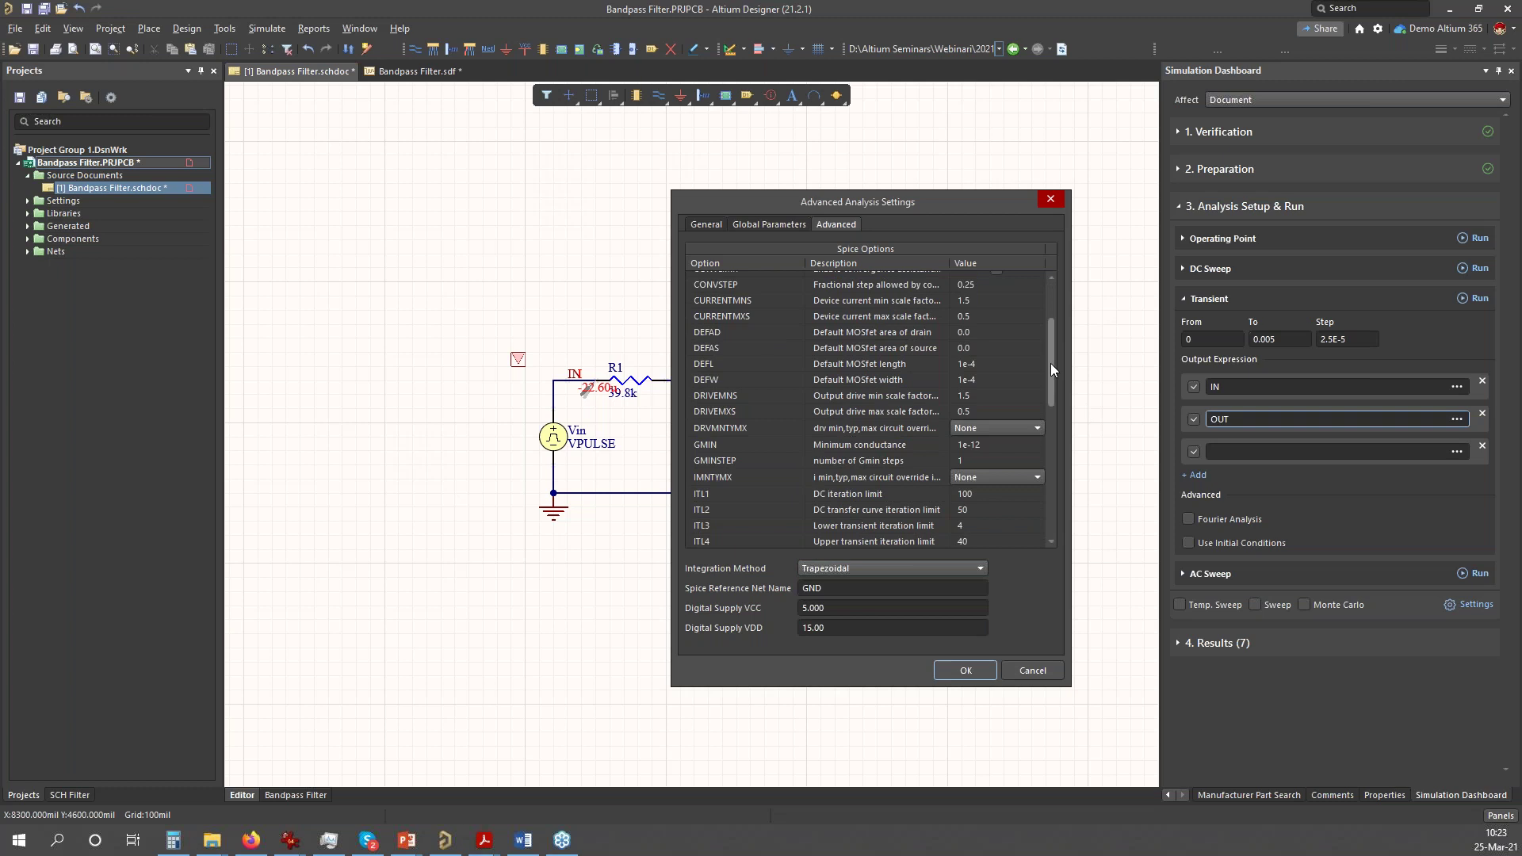
drag(1051, 373, 1060, 529)
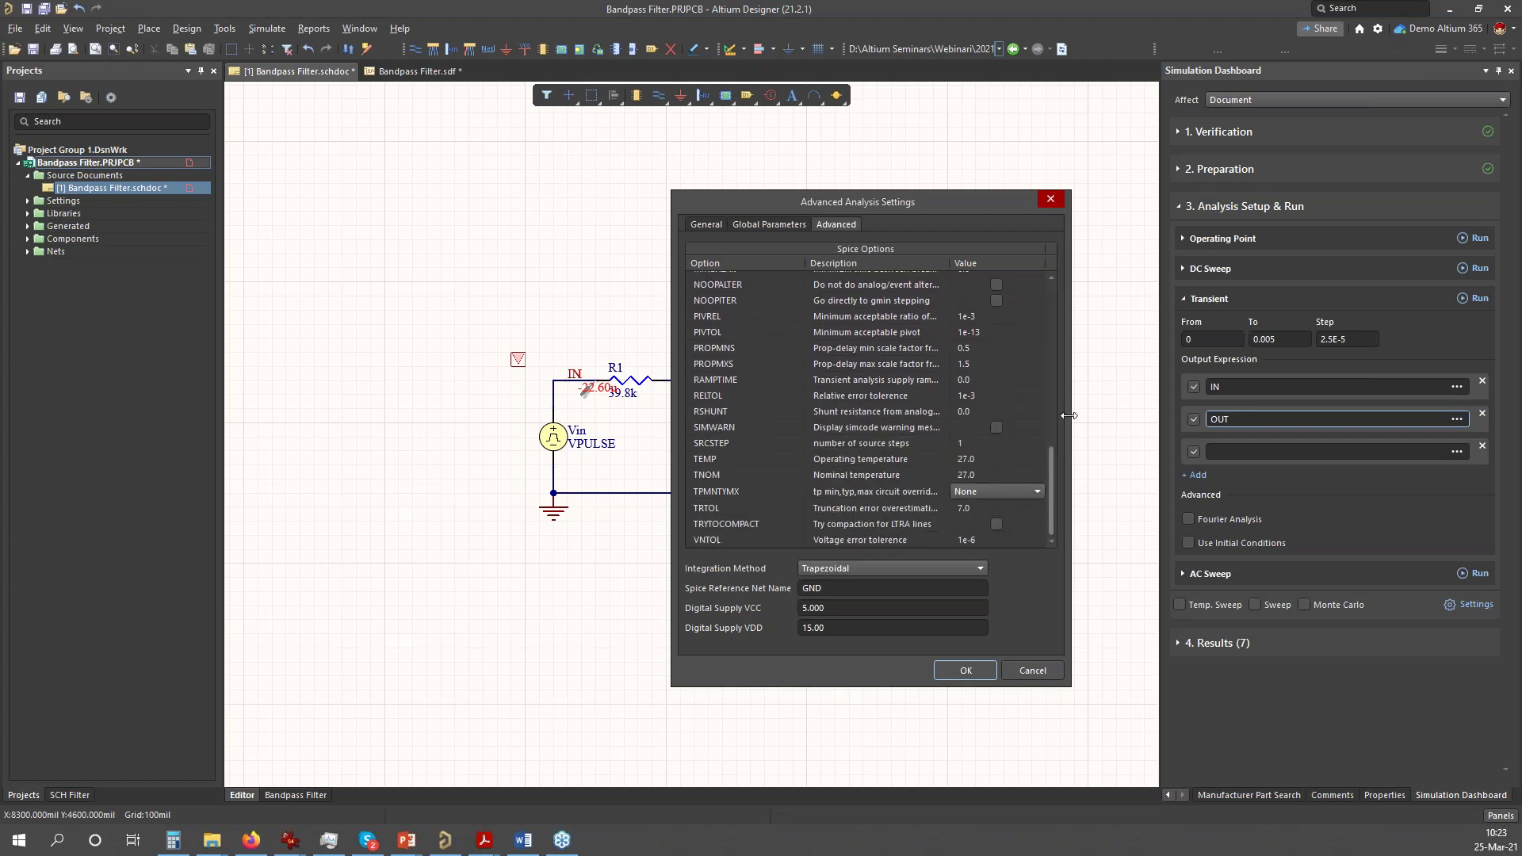
scroll(962, 430, up, 8)
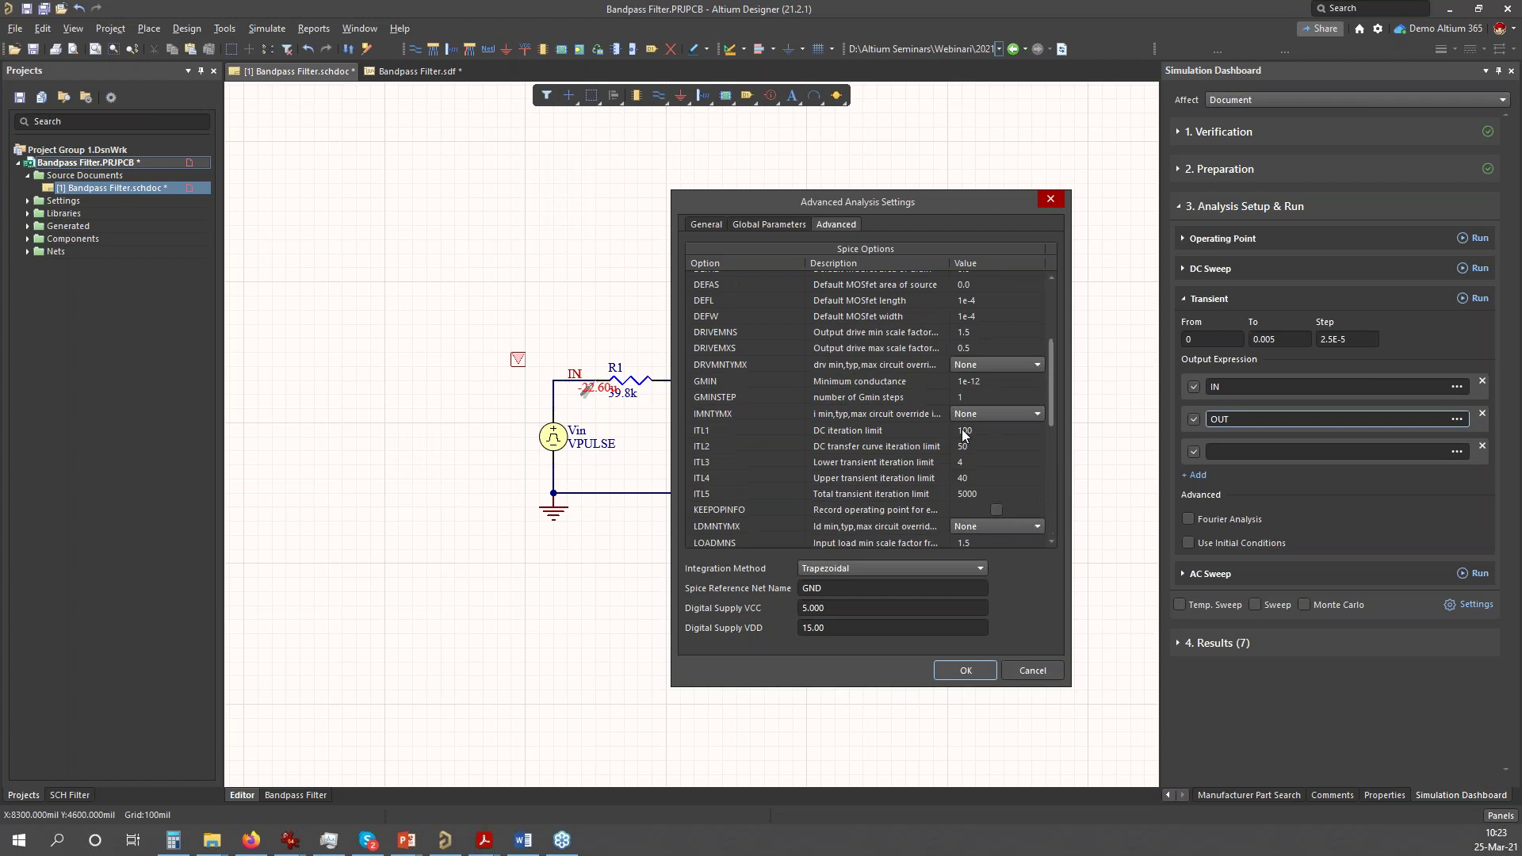
- Inspect the SPICE reference net name and the digital supply VCC and VDD values, leaving the advanced settings without saving
double_click(850, 586)
drag(922, 215, 721, 213)
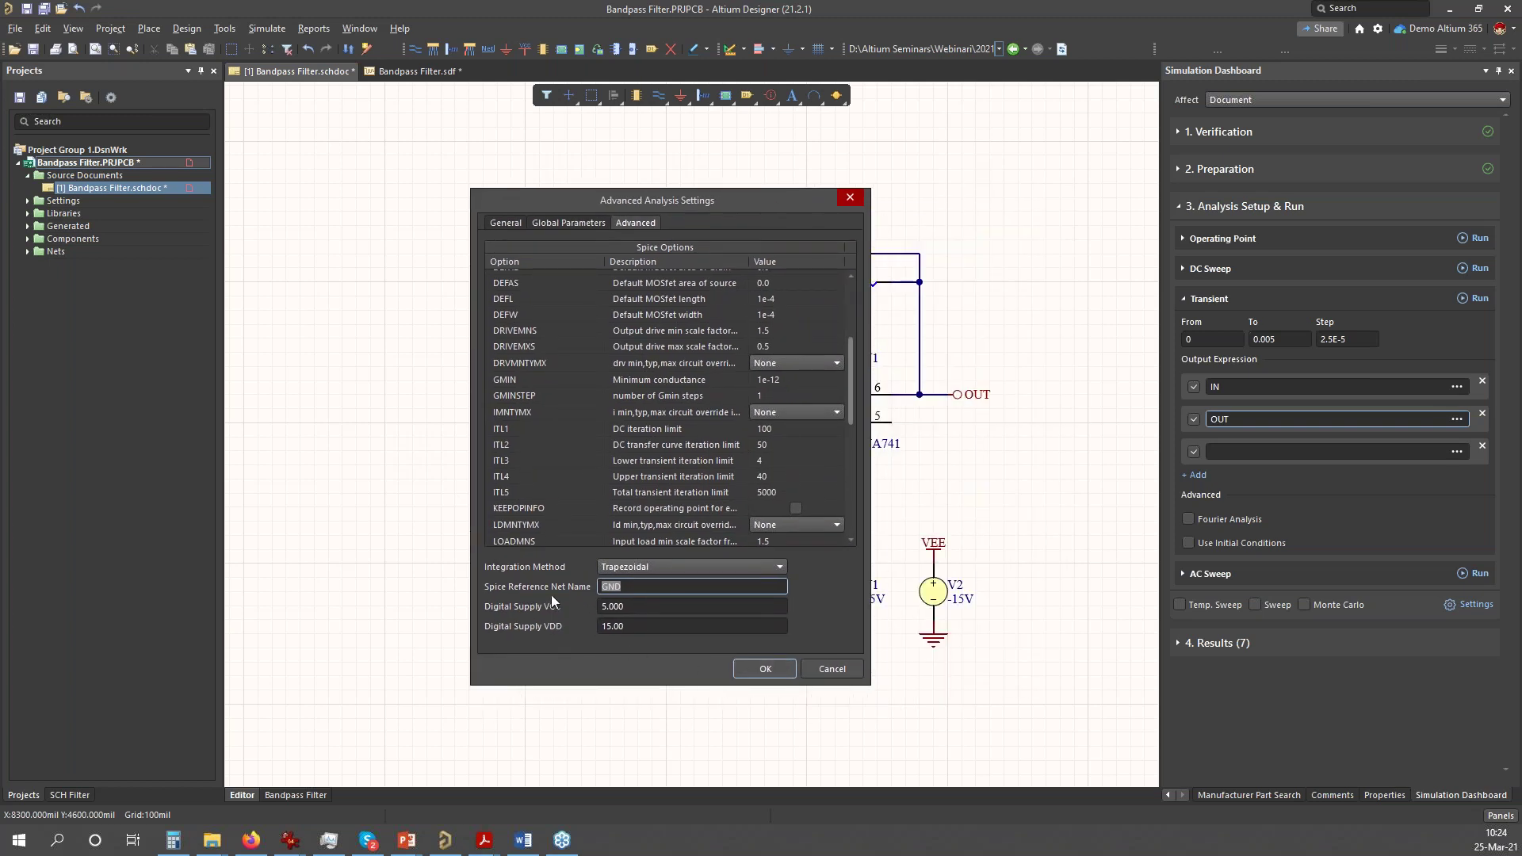
click(637, 608)
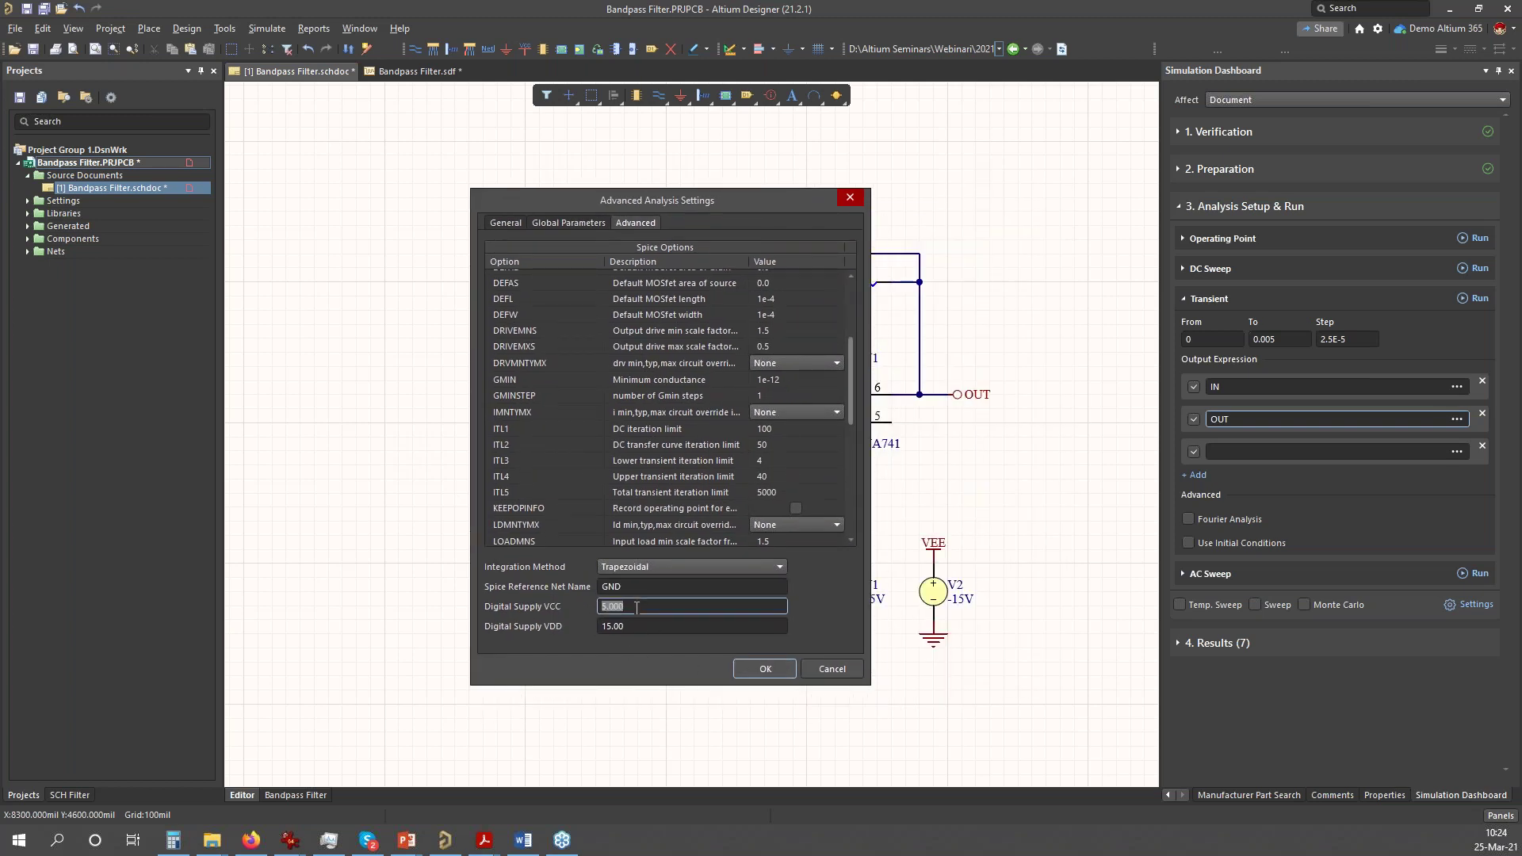
click(653, 627)
double_click(653, 626)
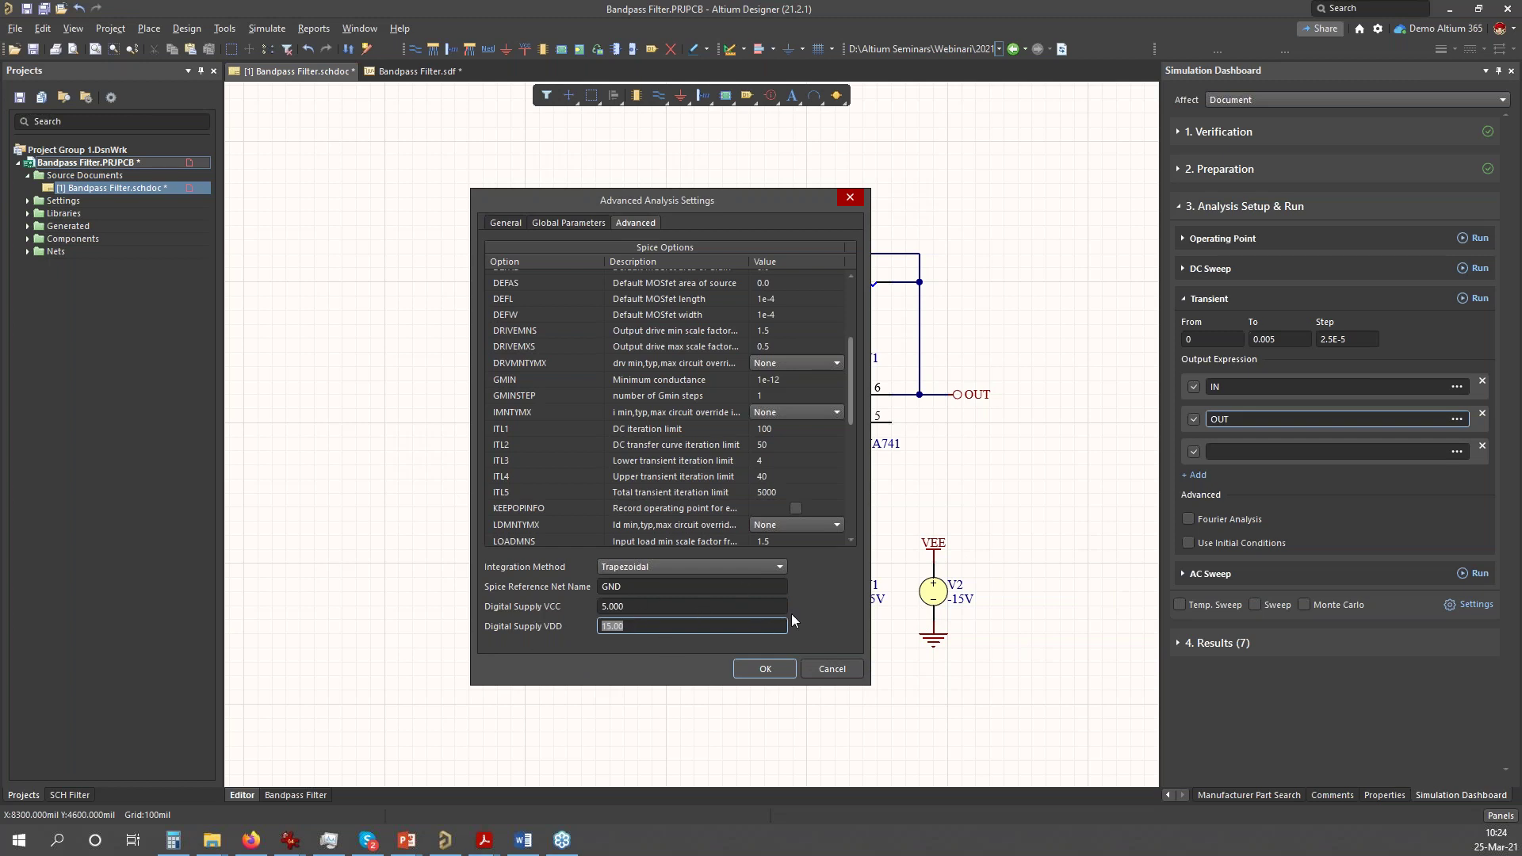
double_click(655, 607)
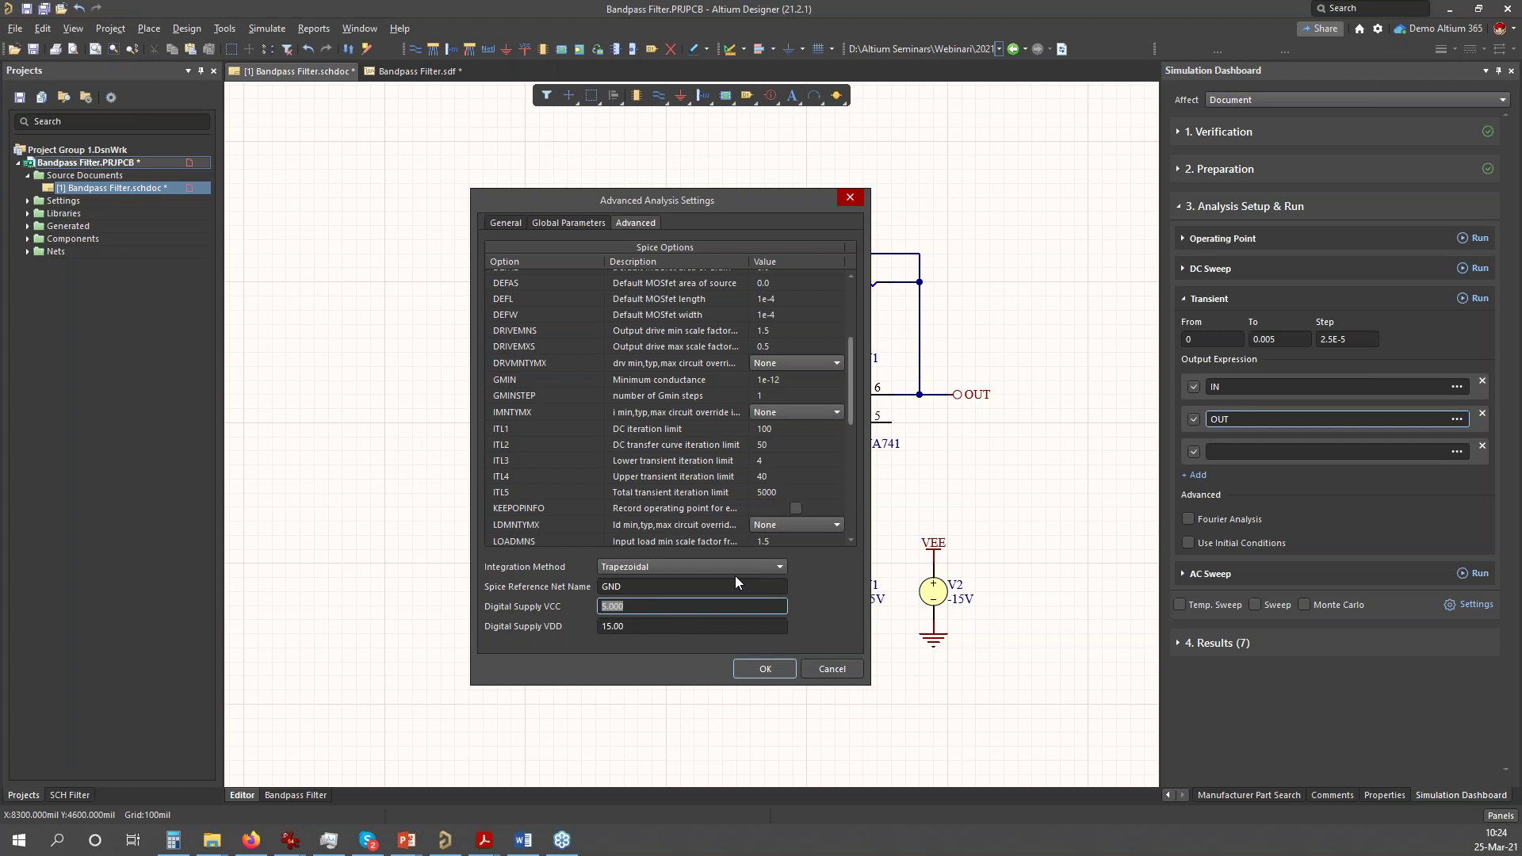
click(832, 668)
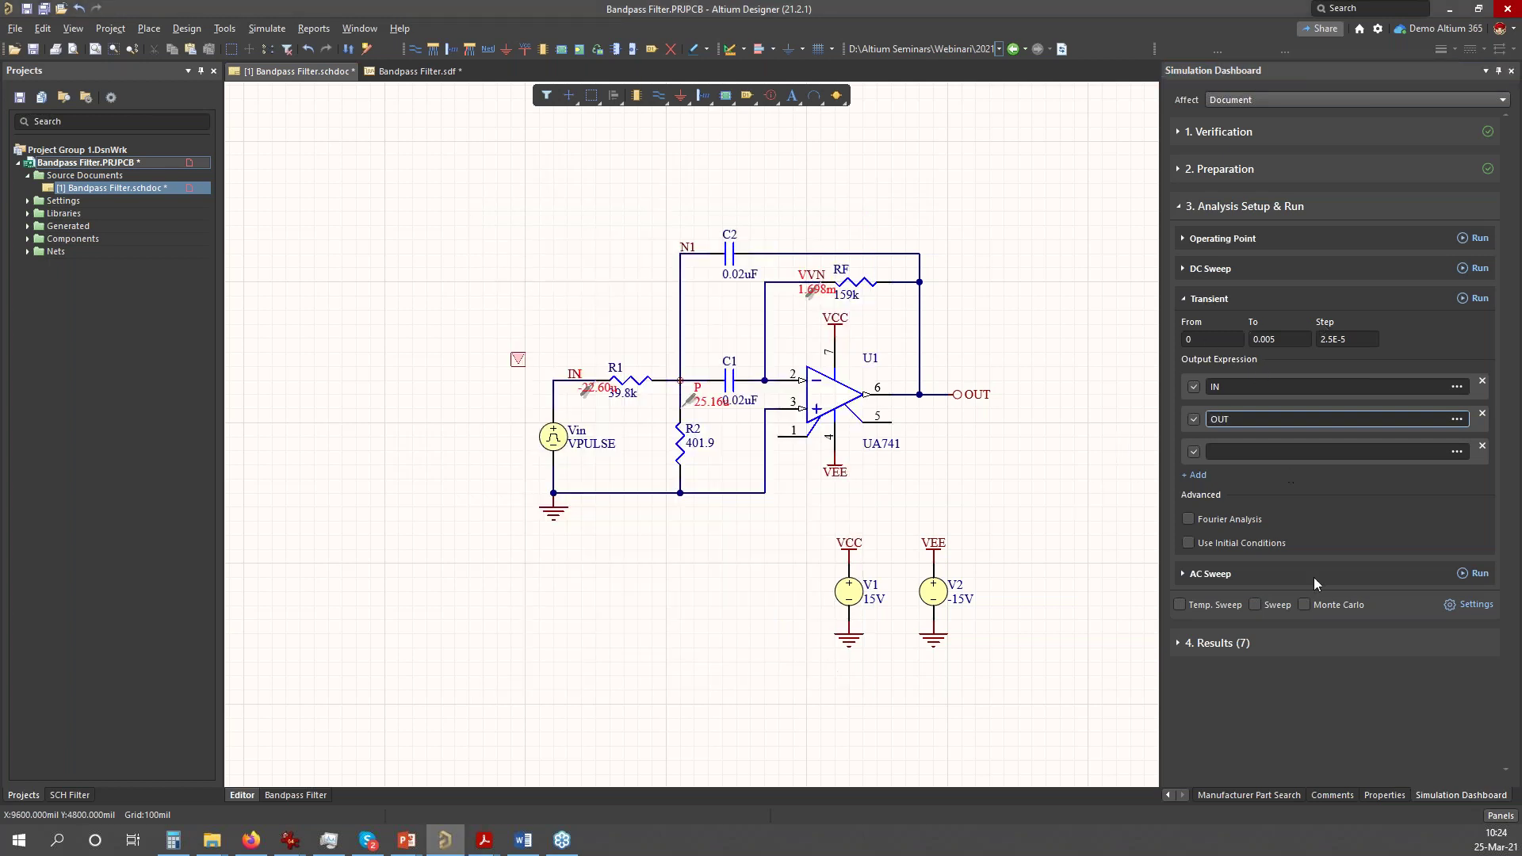
- Enable Monte Carlo and run the Transient analysis of the bandpass filter
click(1306, 606)
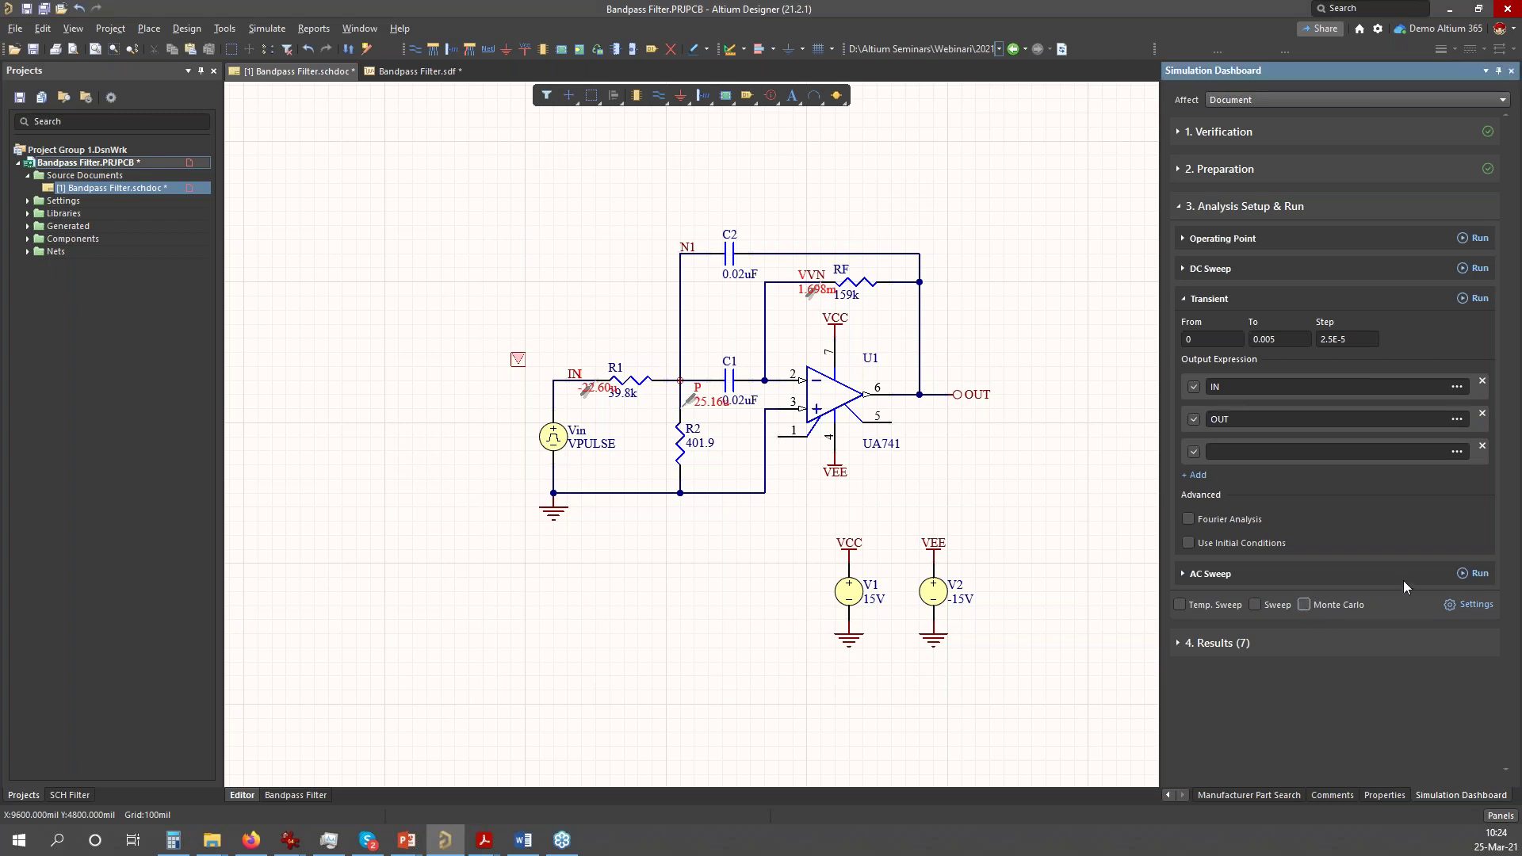
click(1479, 299)
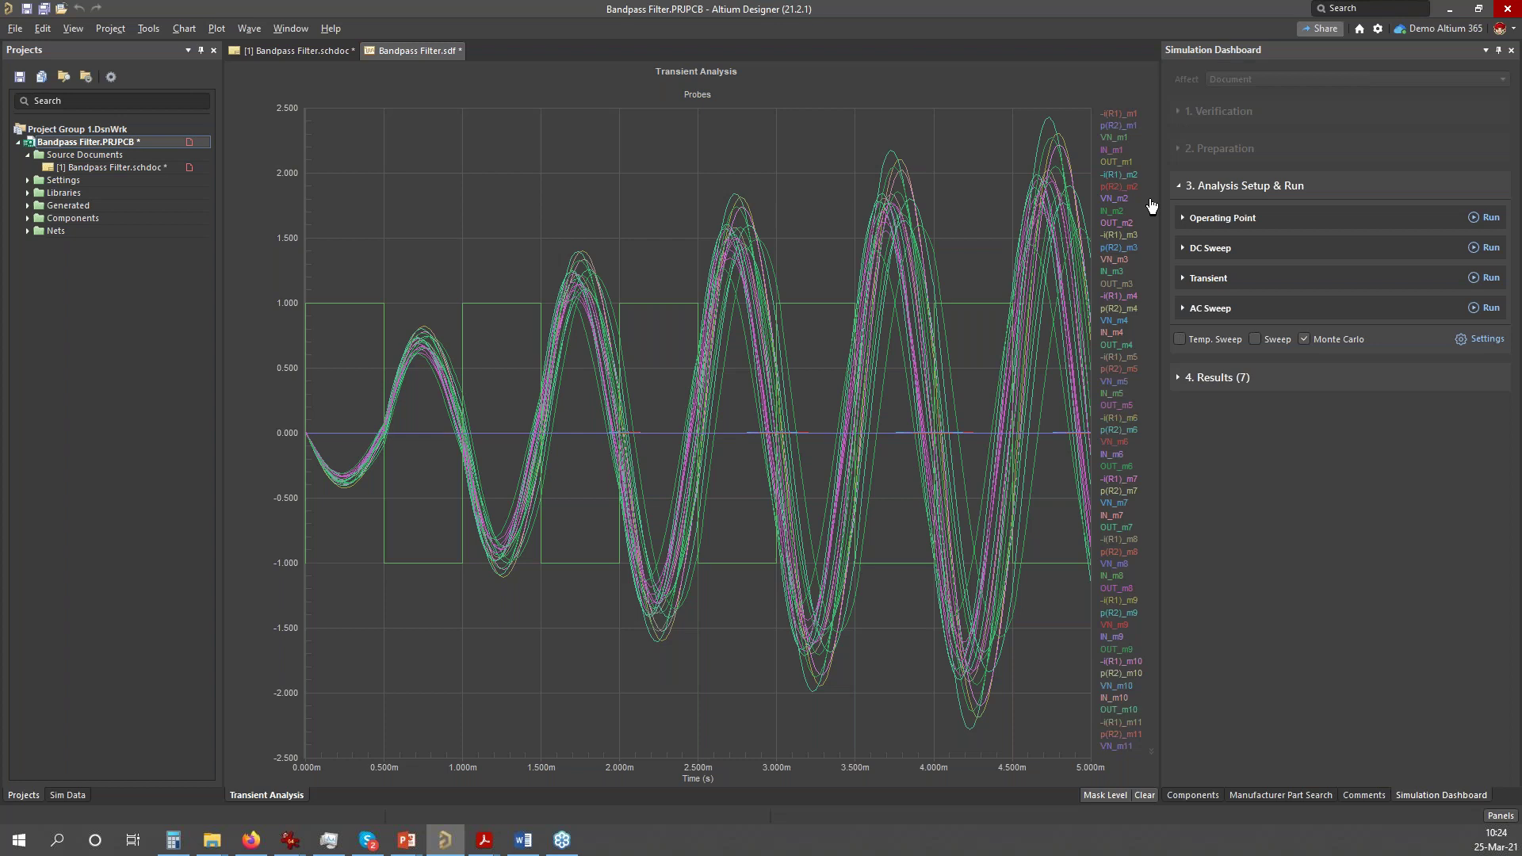
- Highlight the waveforms of several individual Monte Carlo runs in the transient plot to compare their responses
click(1112, 149)
click(1119, 174)
click(1120, 350)
click(1124, 395)
click(1118, 589)
click(1124, 636)
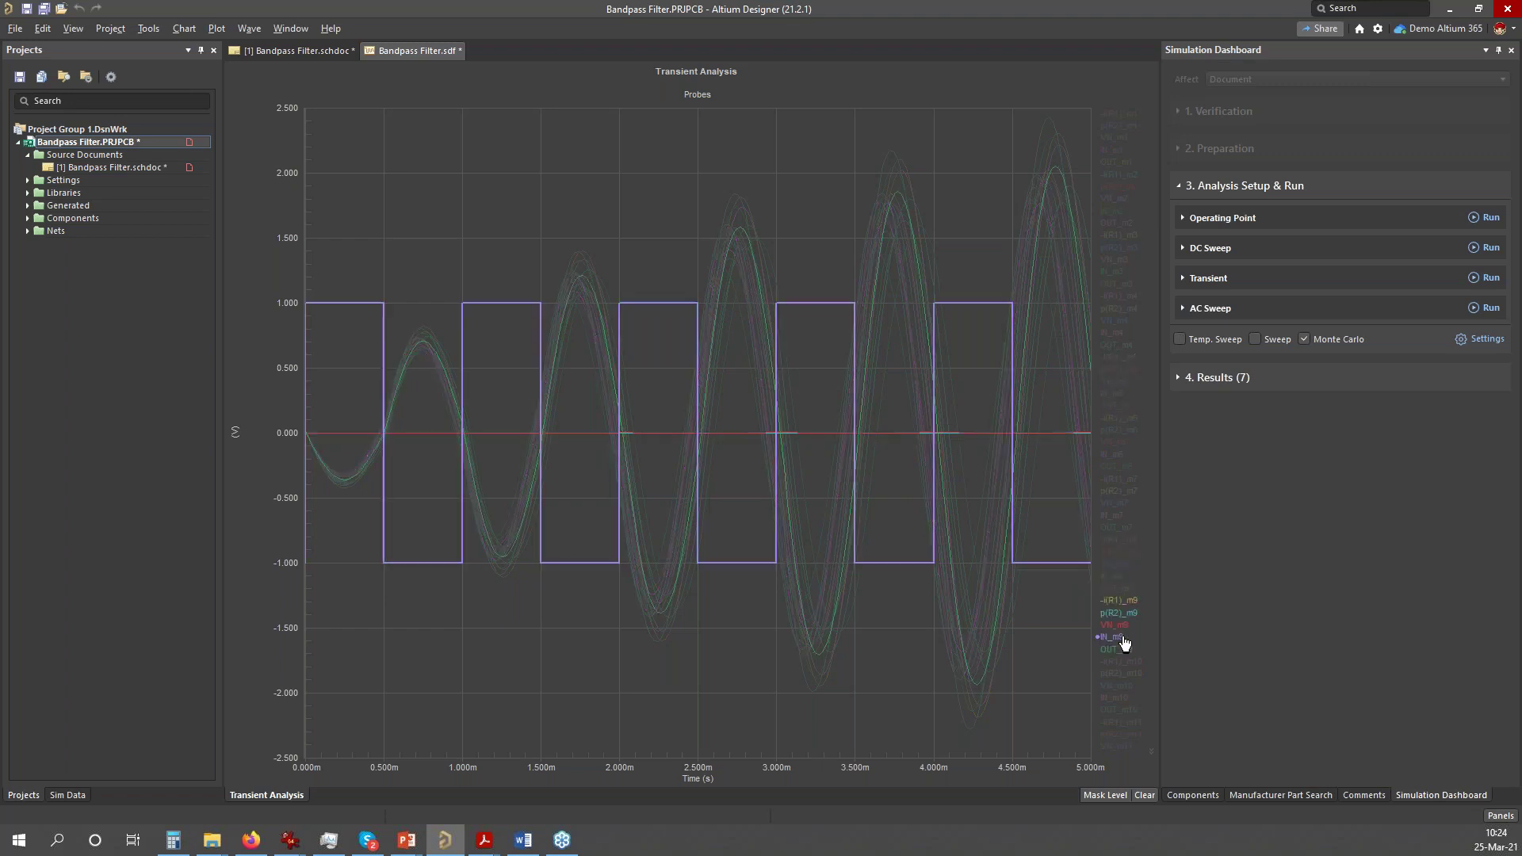
click(1120, 723)
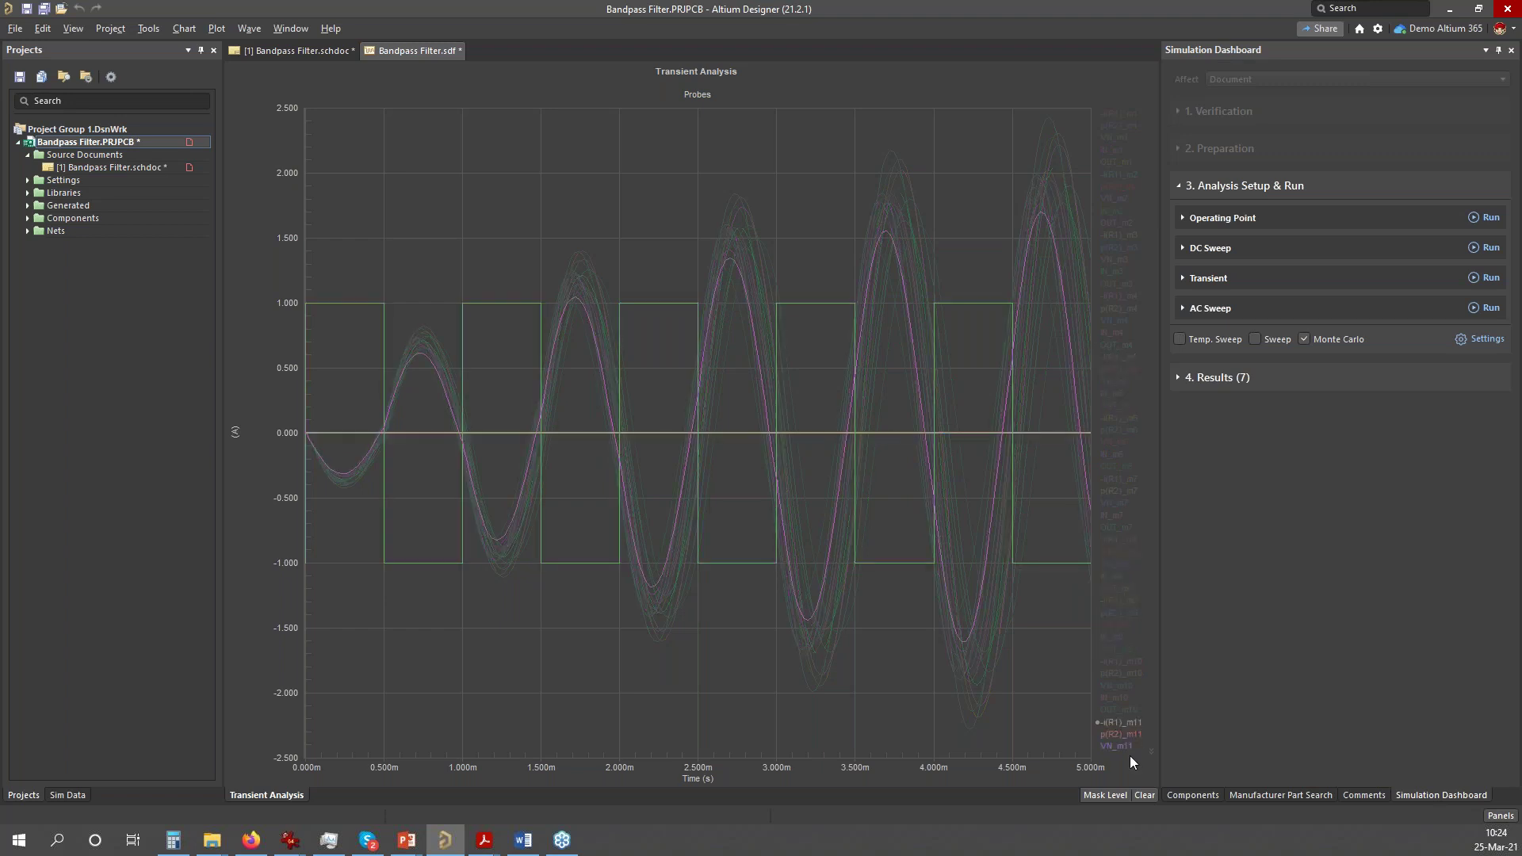
click(1130, 150)
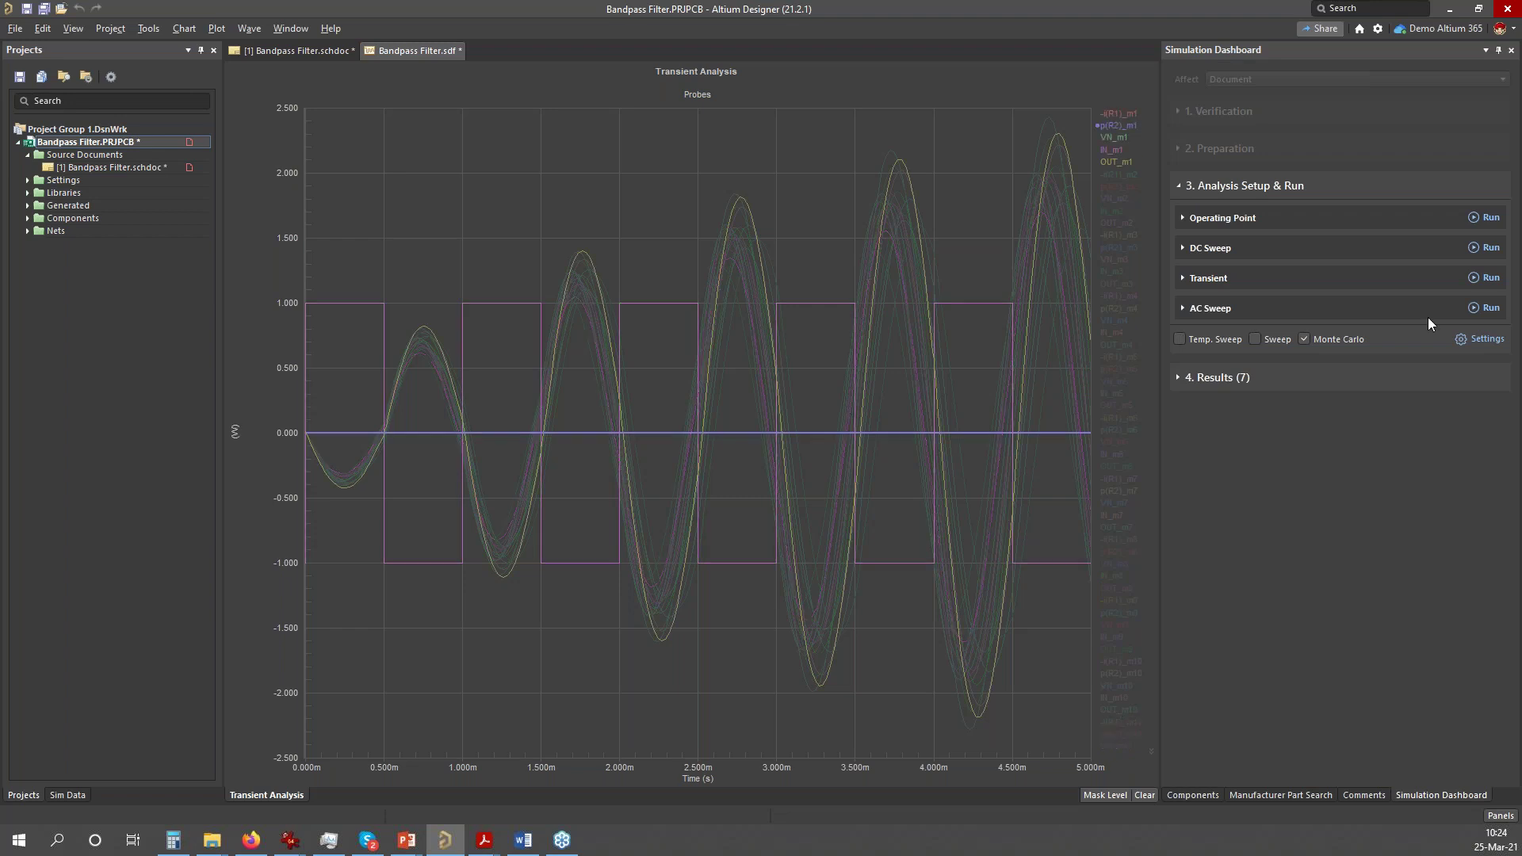
- Check the Monte Carlo run count, distribution and component tolerances, and restore the display of all waveforms in the plot
click(1482, 338)
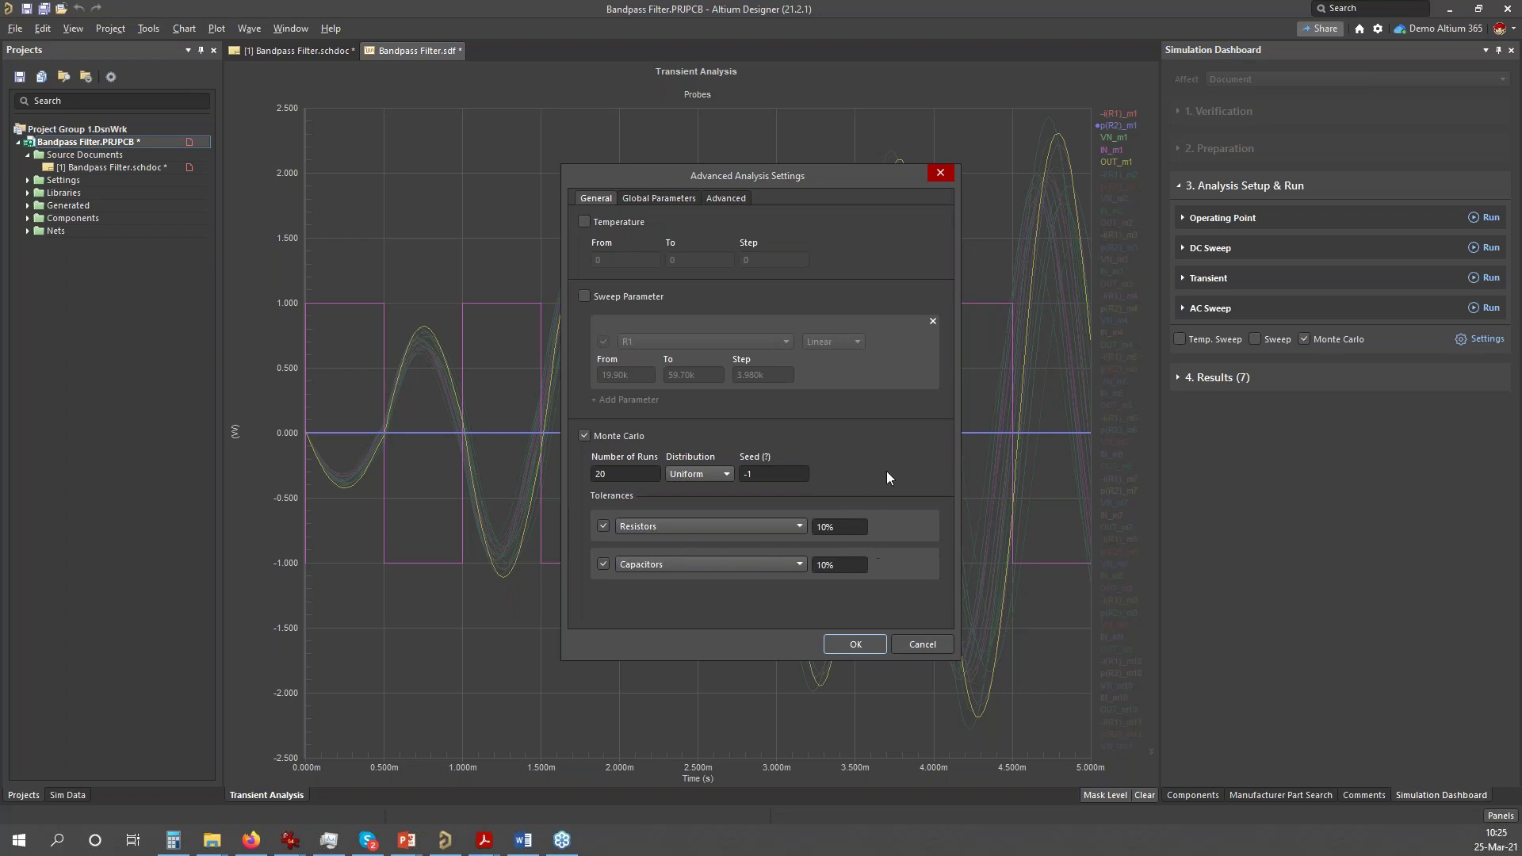
click(938, 172)
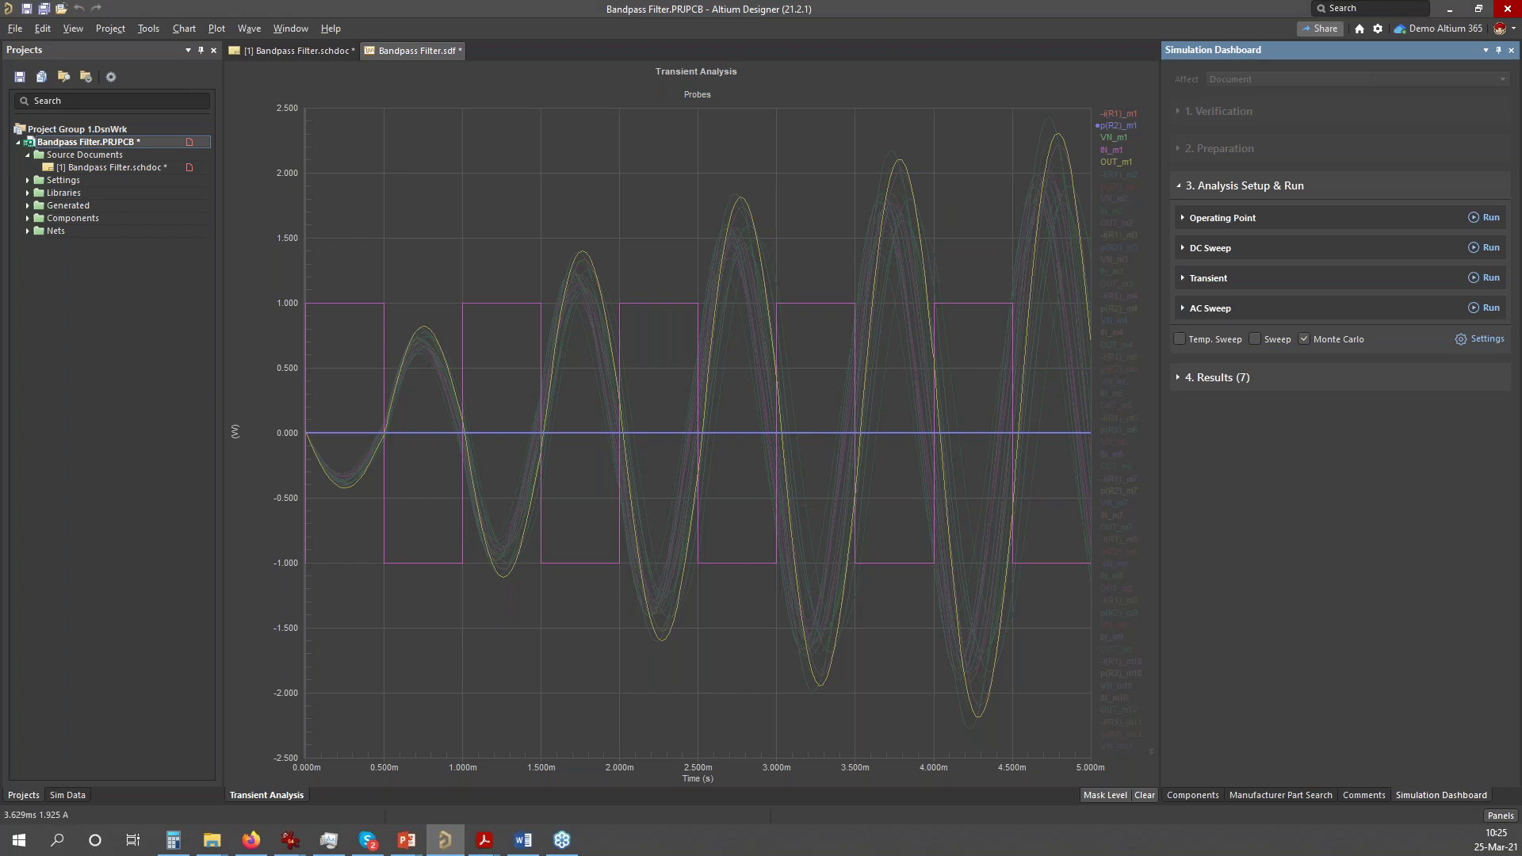
click(814, 118)
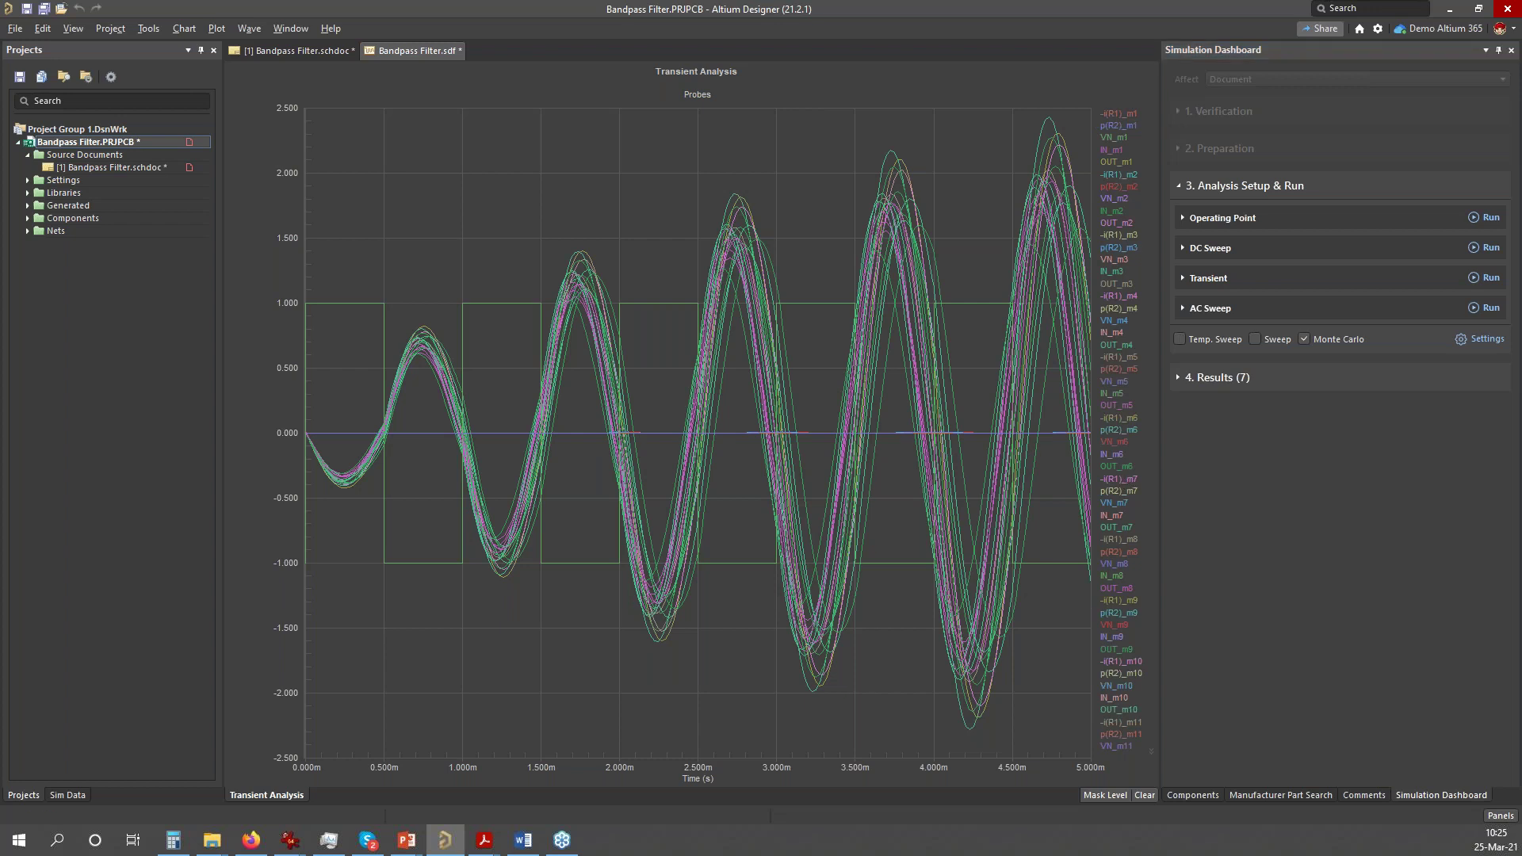
- Isolate the traces of Monte Carlo run m7, trying different mask levels before clearing the mask
click(1118, 481)
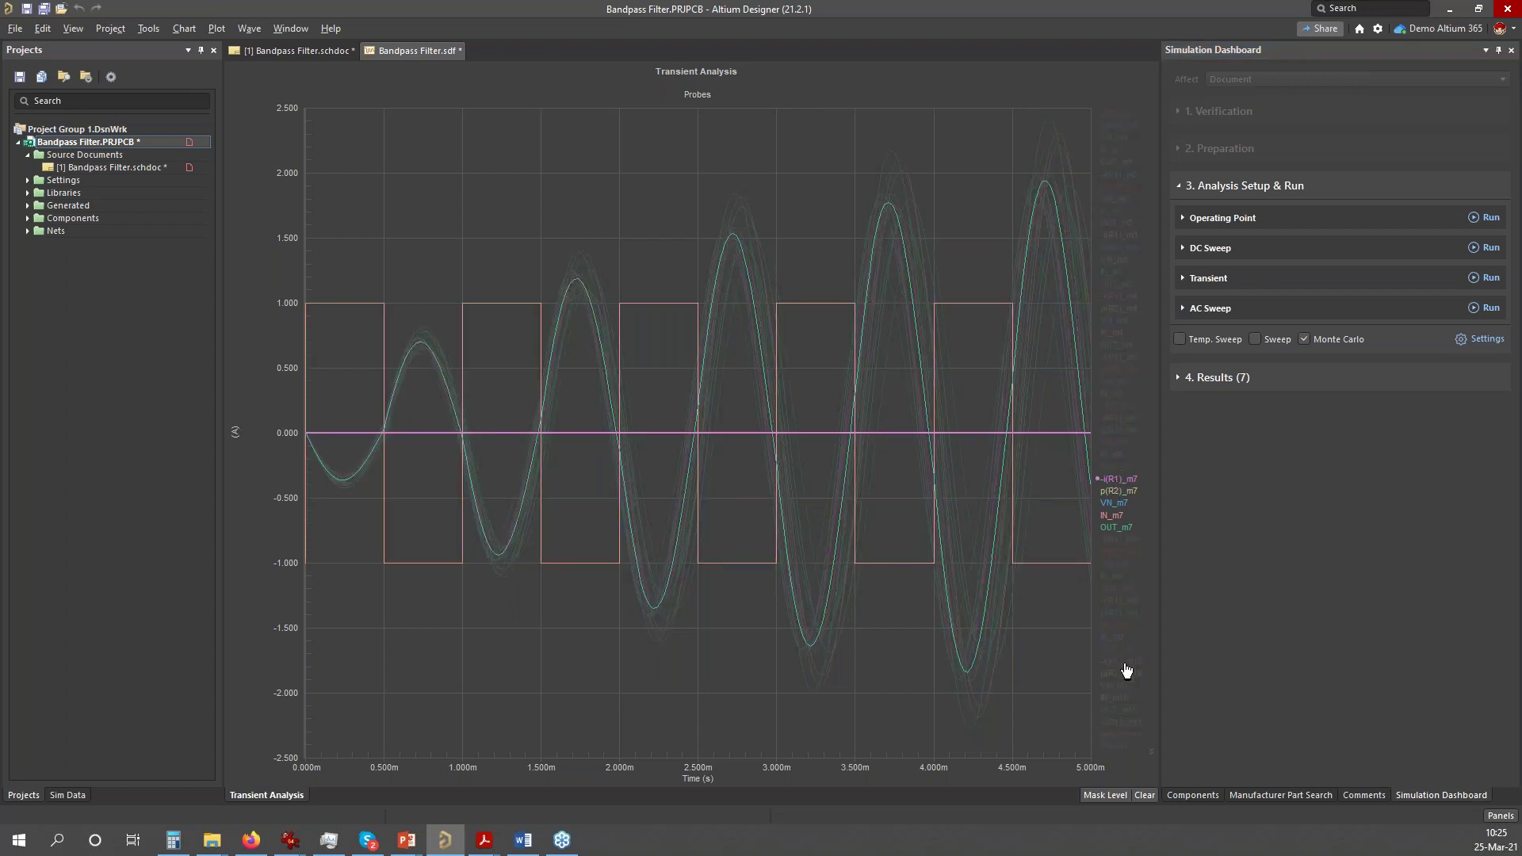
click(1098, 795)
drag(1059, 718, 1058, 799)
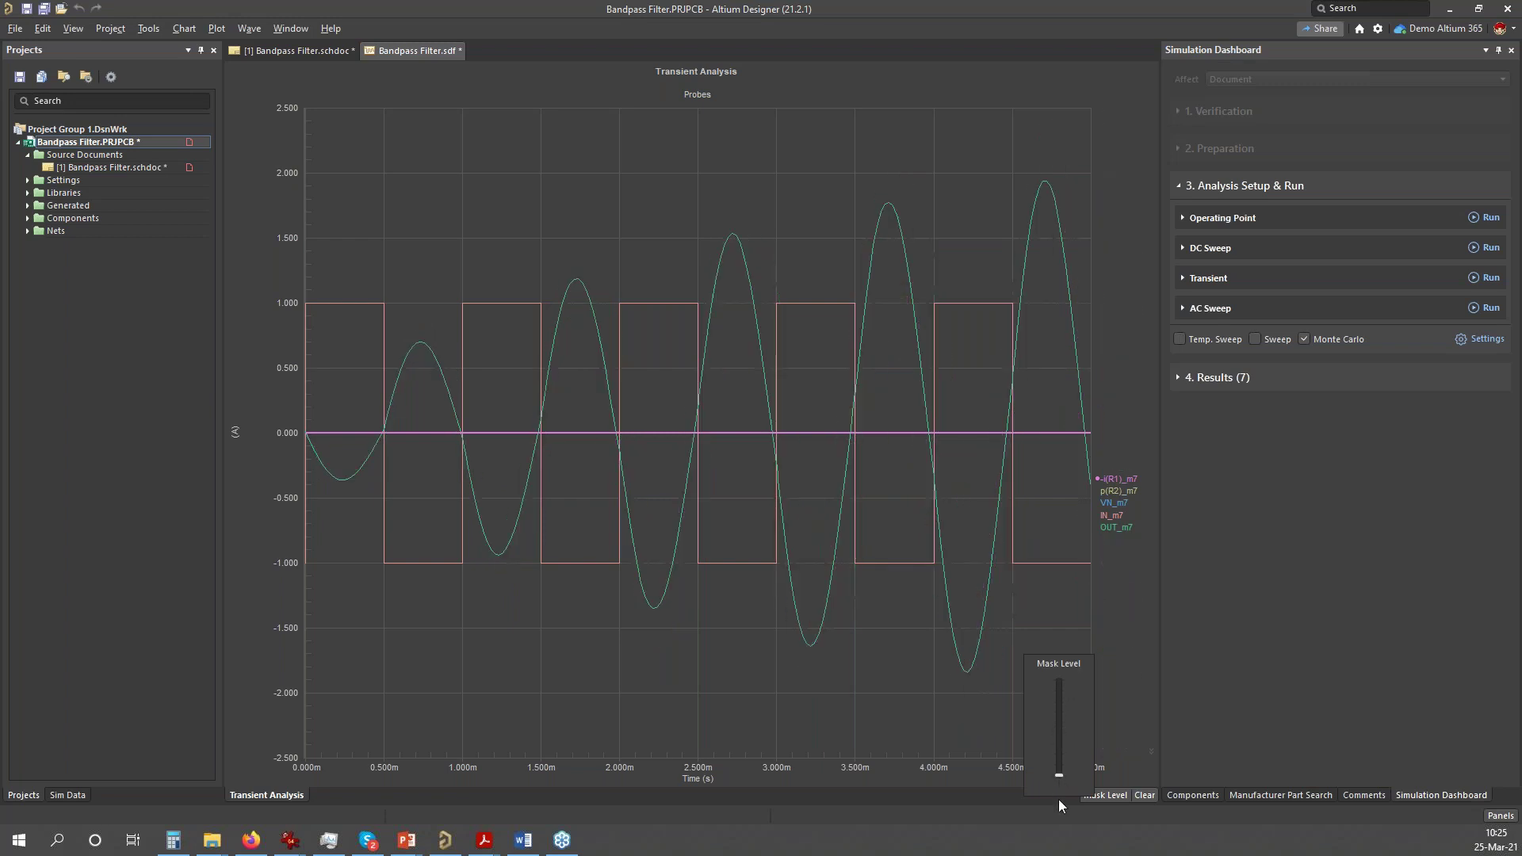
drag(1059, 774, 1061, 748)
double_click(1118, 649)
text(C)
click(879, 564)
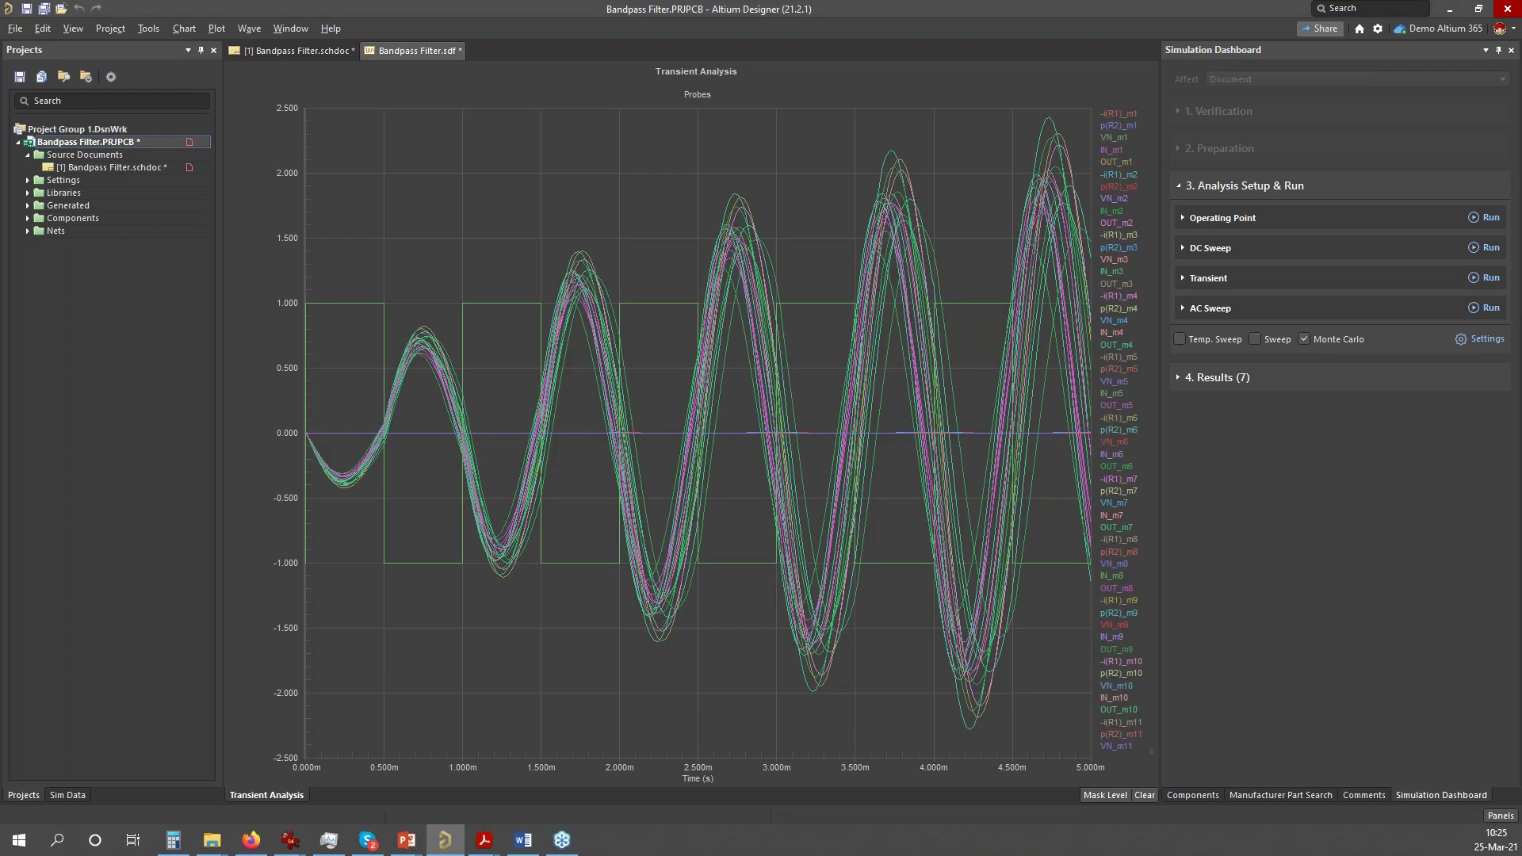
- Return to the bandpass filter schematic and set the Monte Carlo resistor and capacitor tolerances to 5%
click(1181, 378)
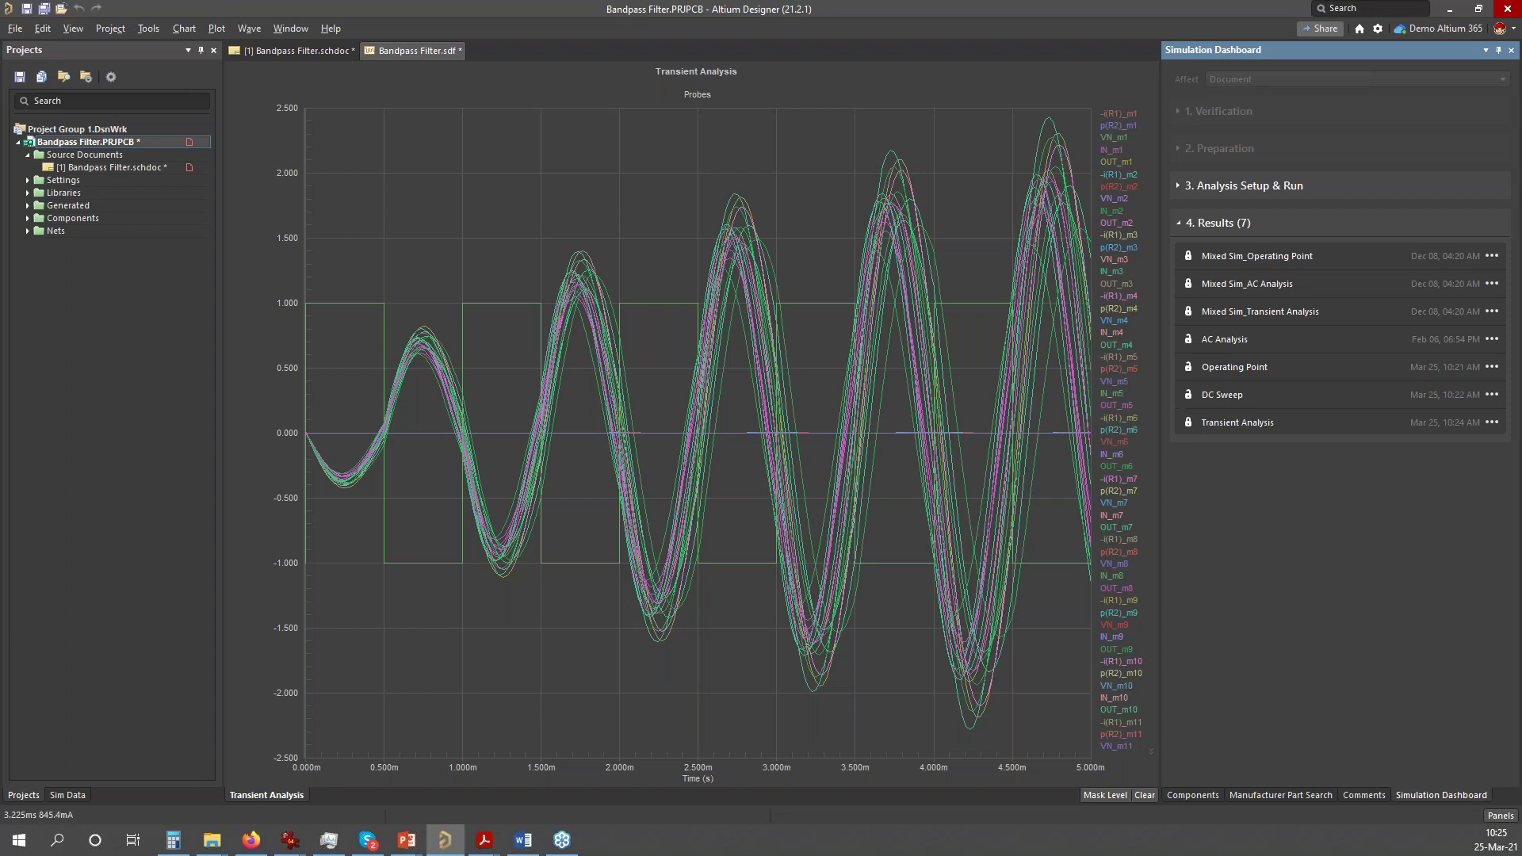
click(314, 49)
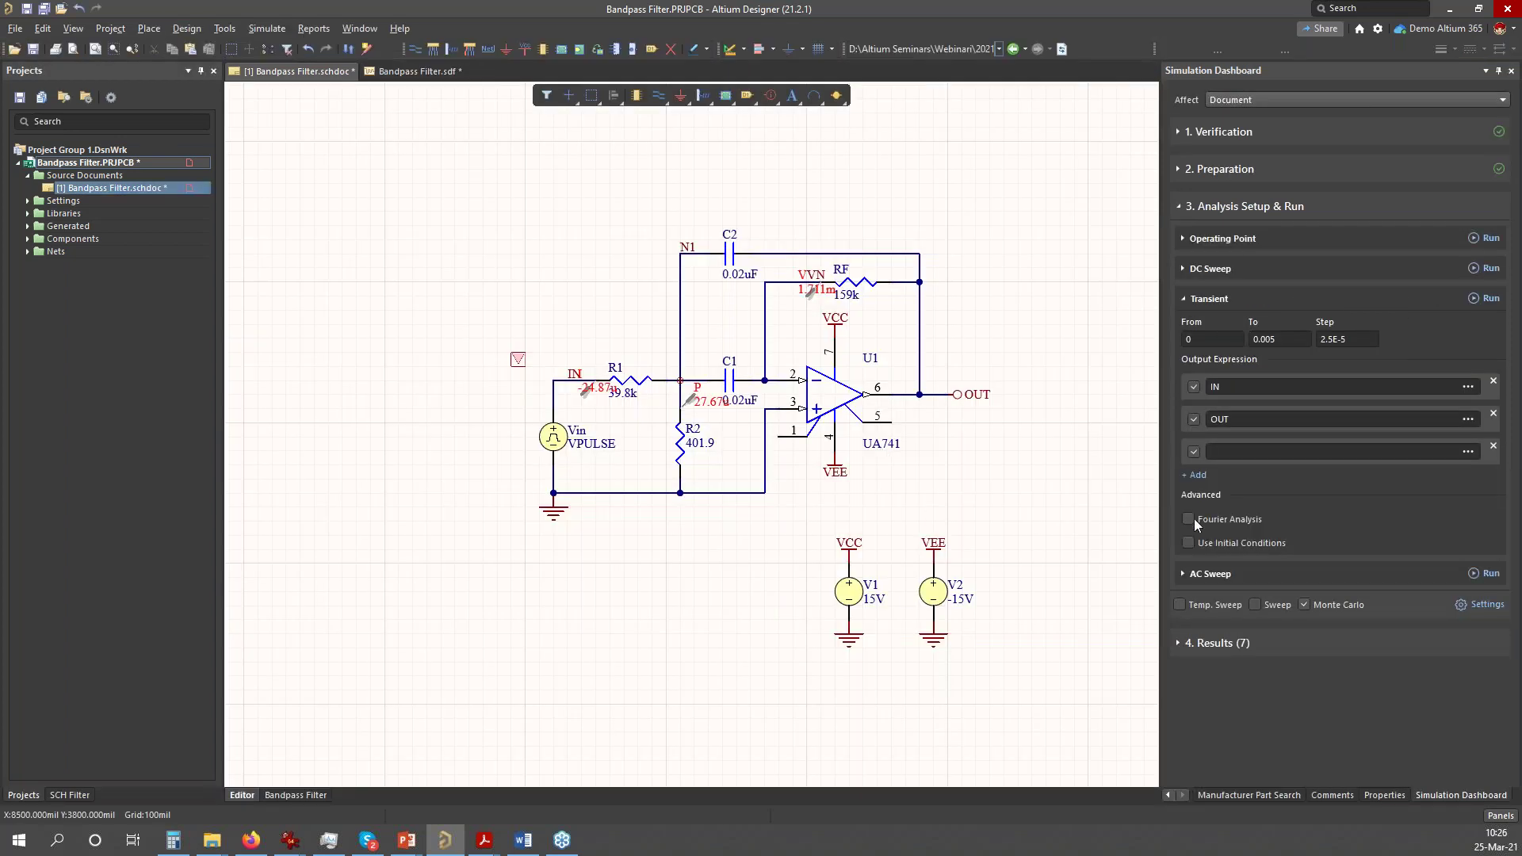
click(1472, 585)
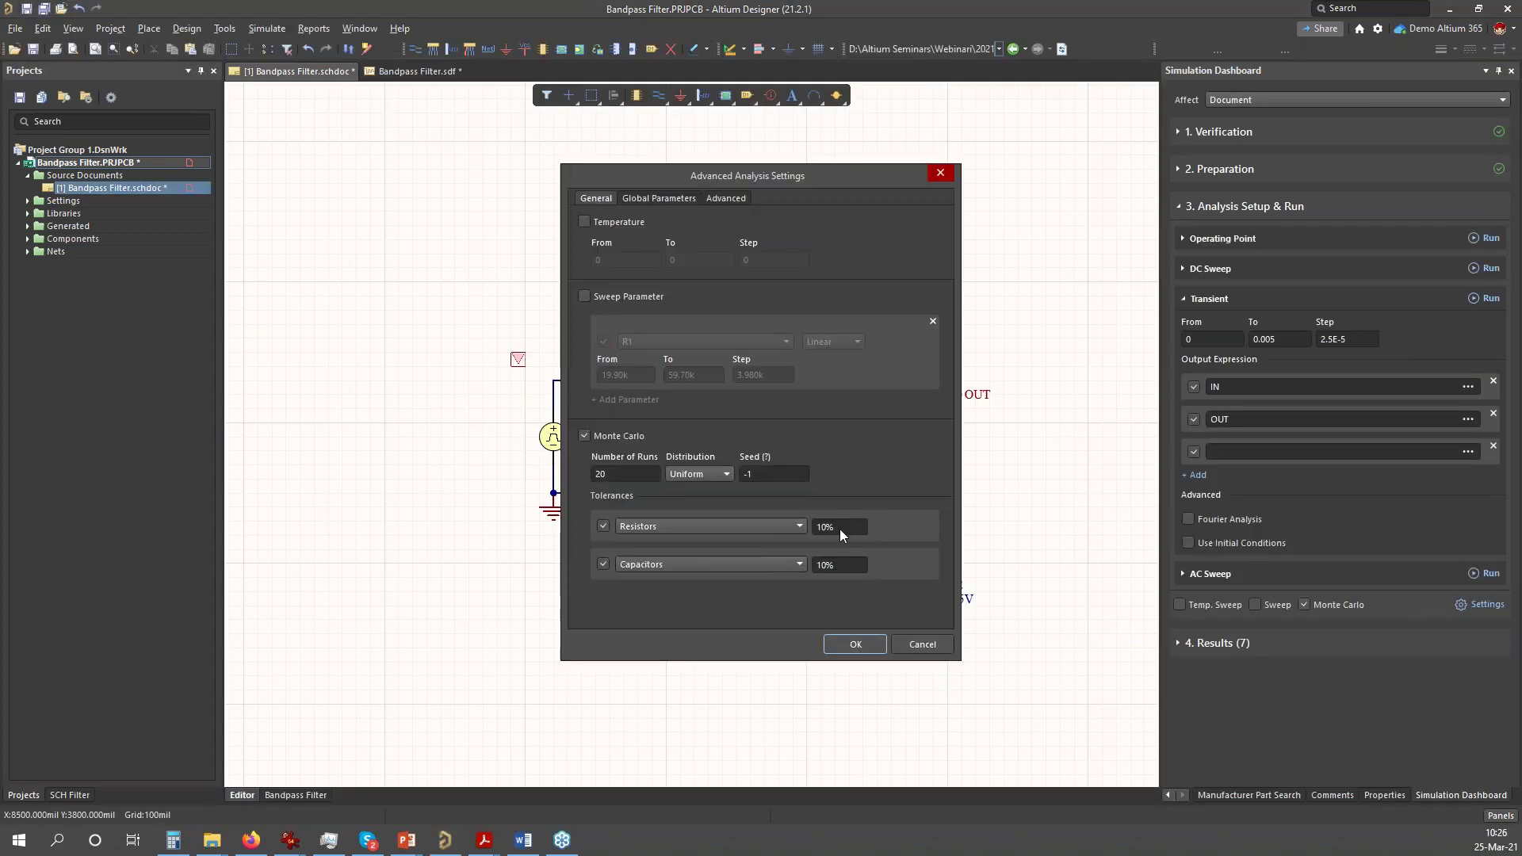
click(827, 529)
key(BackSpace)
click(848, 562)
text(5%)
click(855, 643)
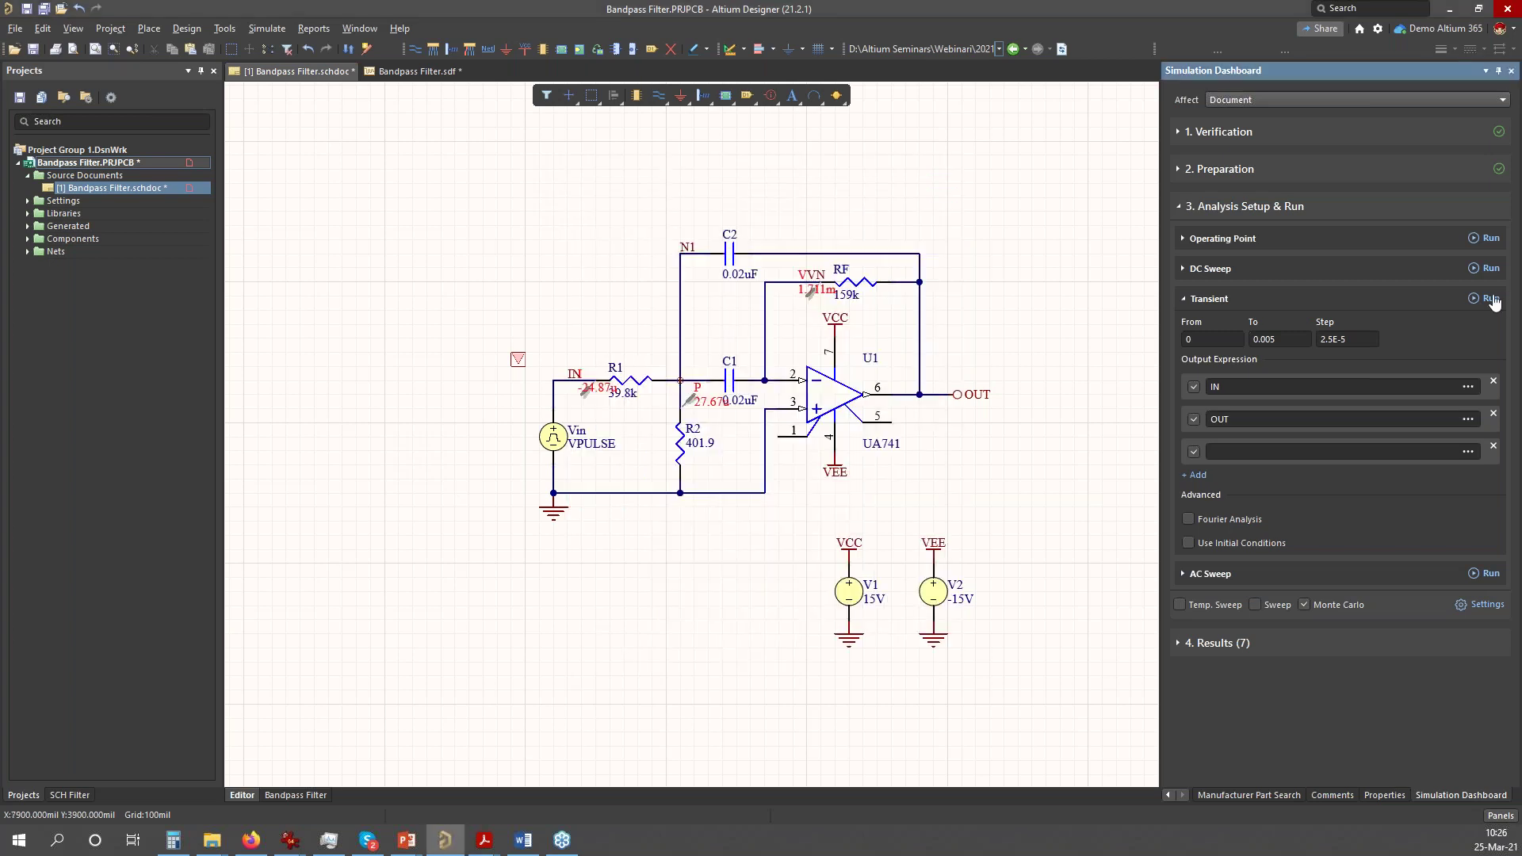
- Rerun the Transient analysis with the new tolerances and compare its waveforms with the previous transient result
click(1490, 299)
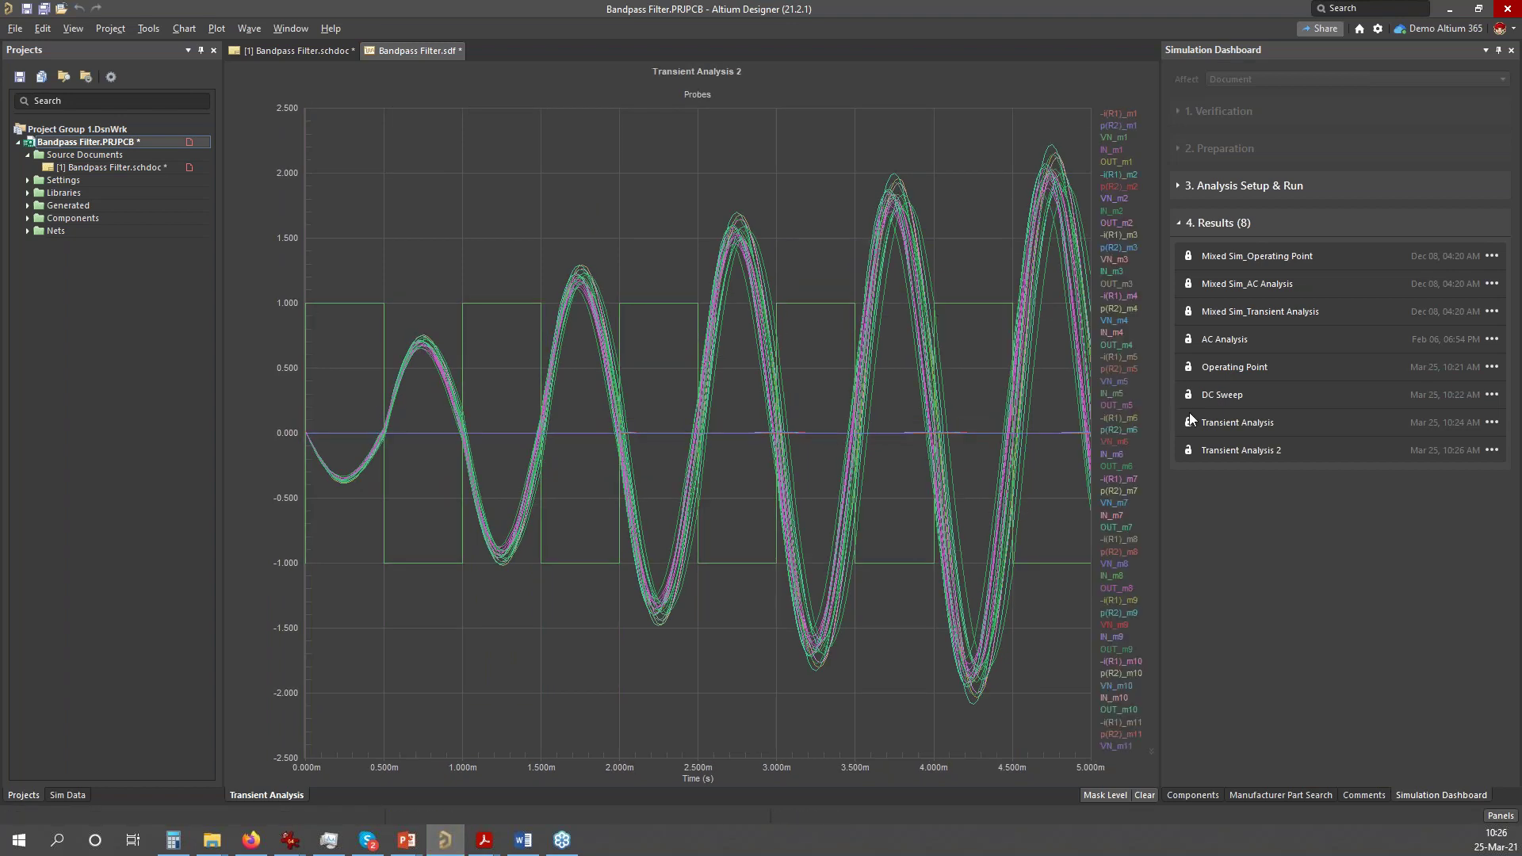
click(1249, 428)
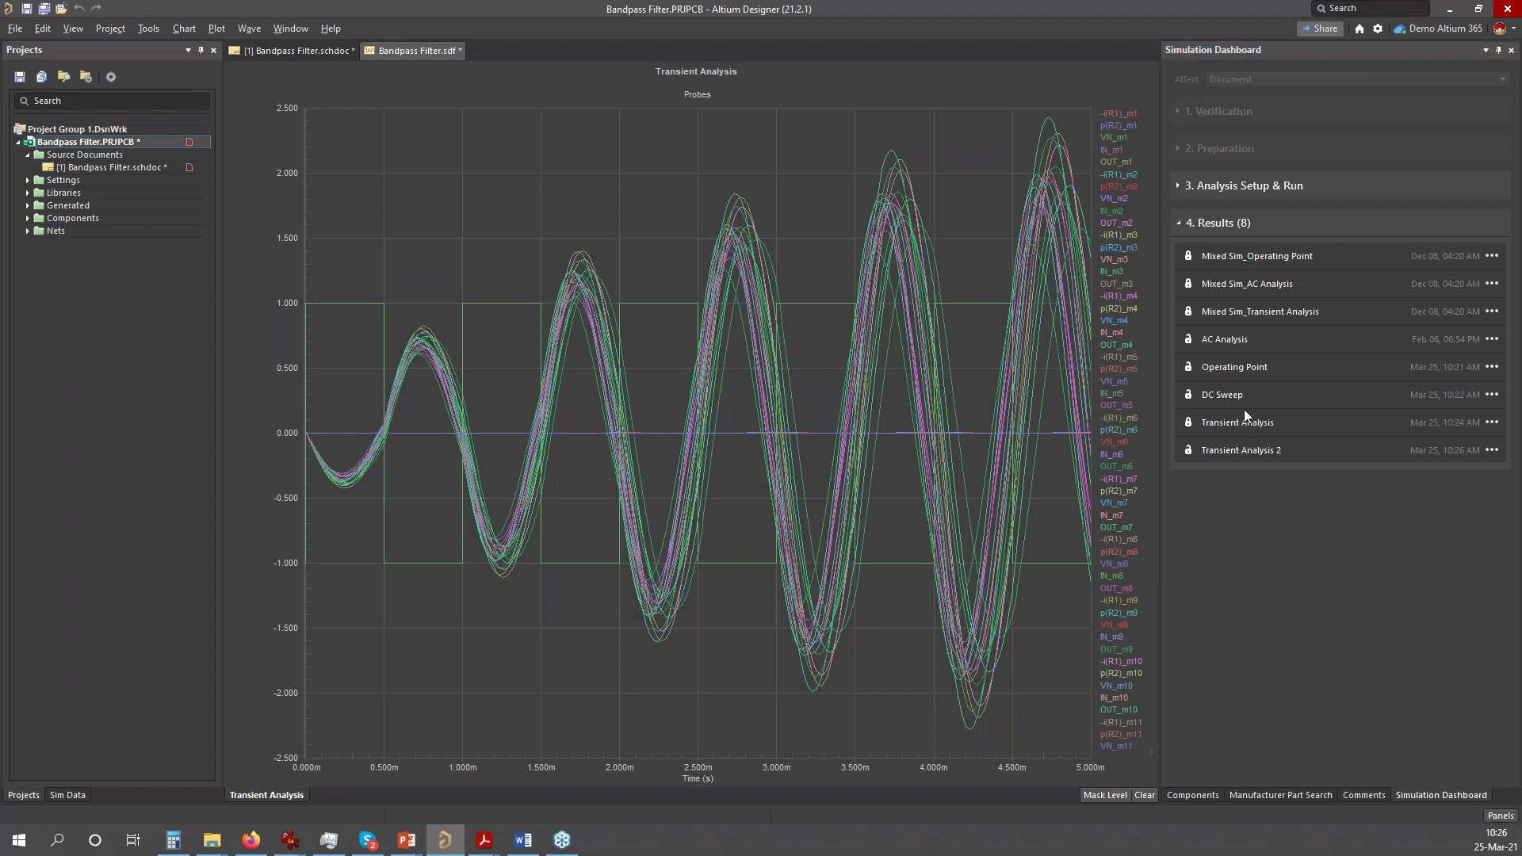
click(1230, 453)
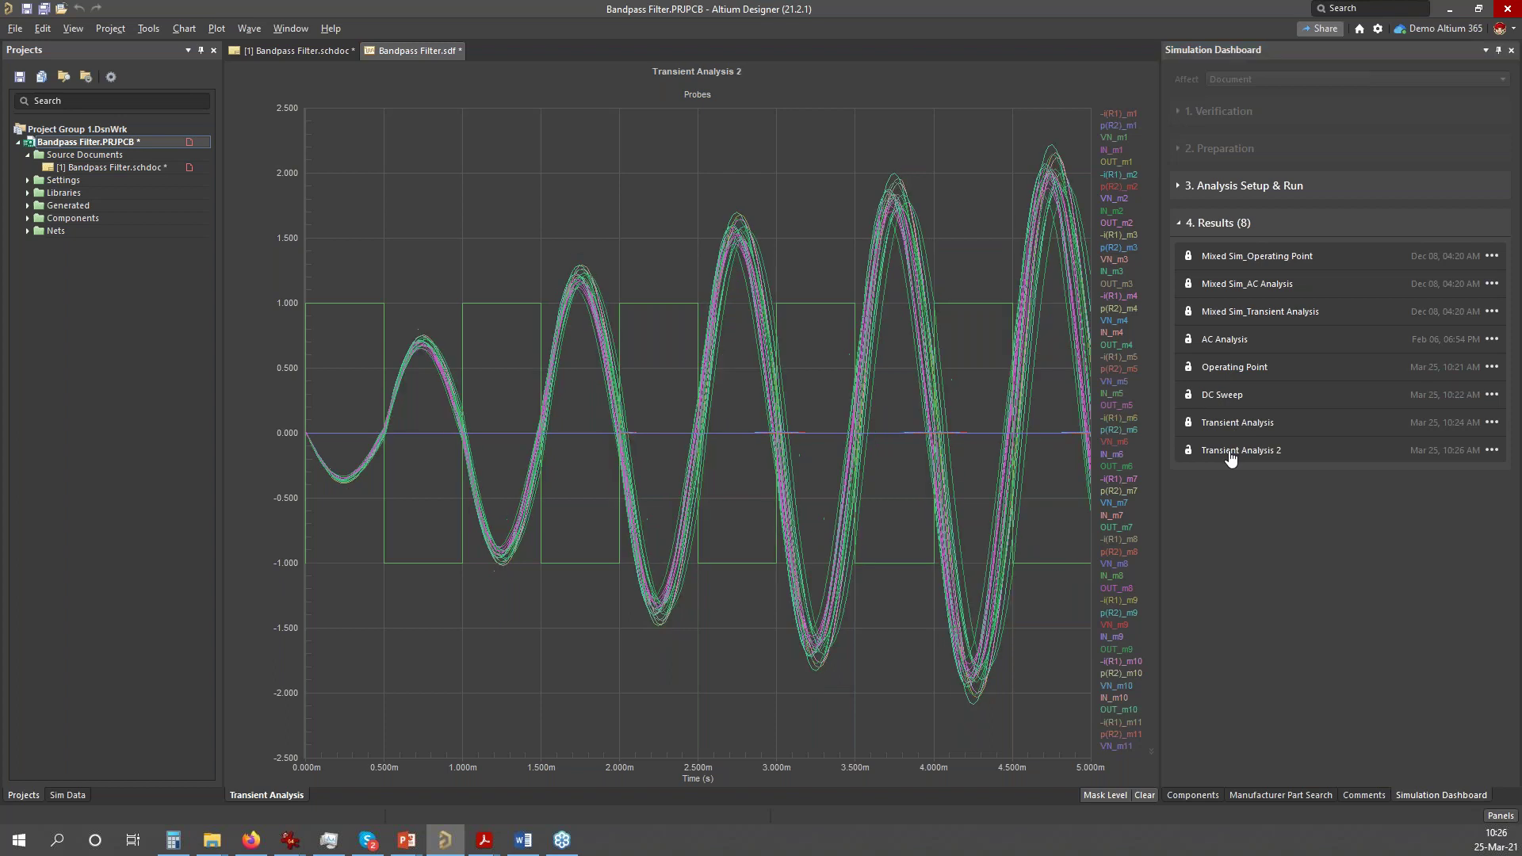
- Review the first transient result, check the schematic's Monte Carlo run count and distribution settings, and rerun the Transient analysis
click(1235, 425)
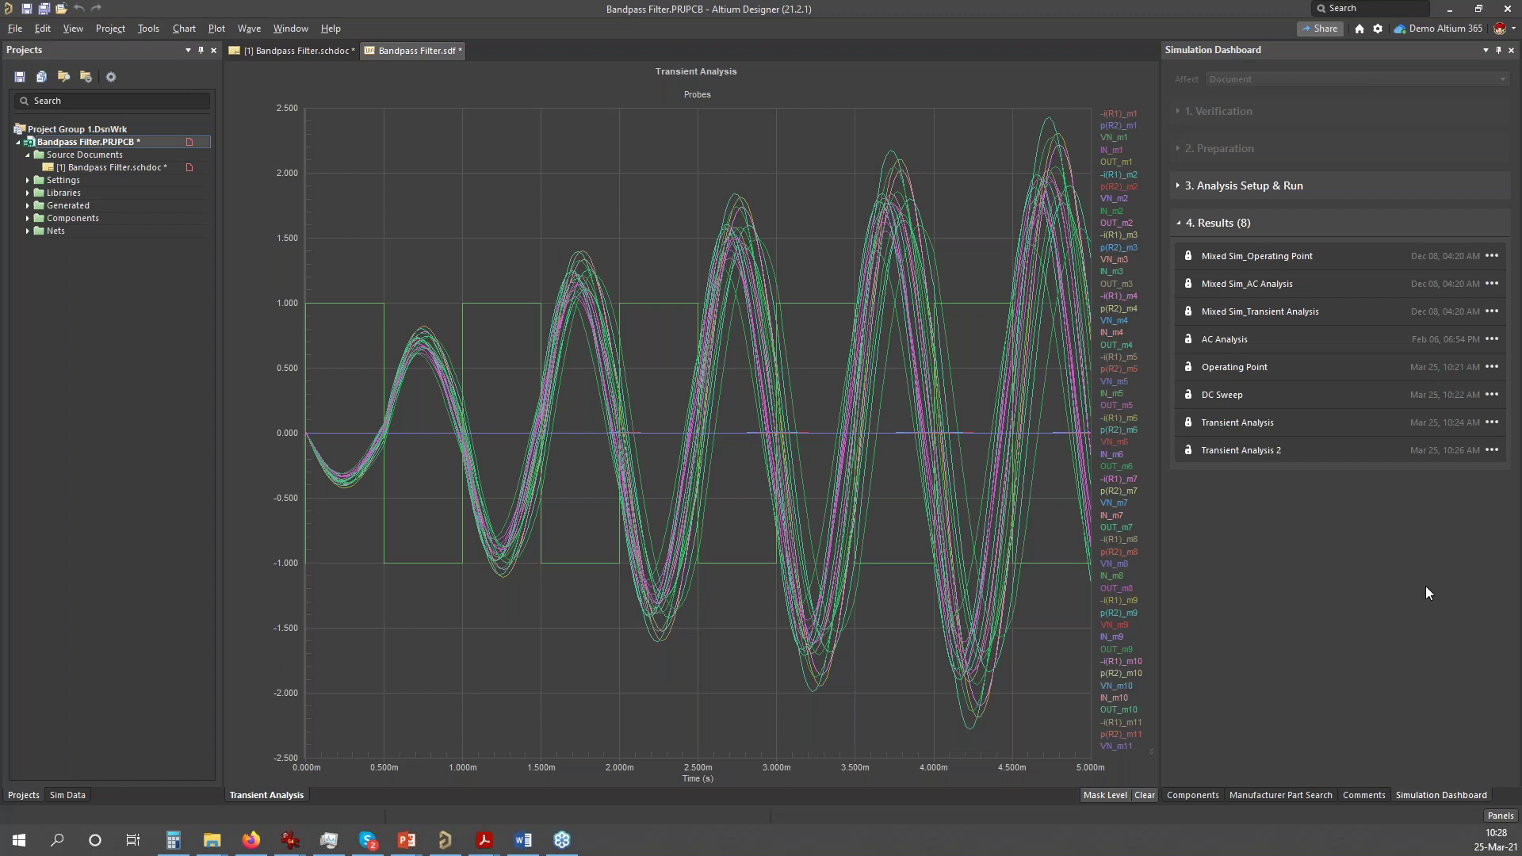
click(304, 50)
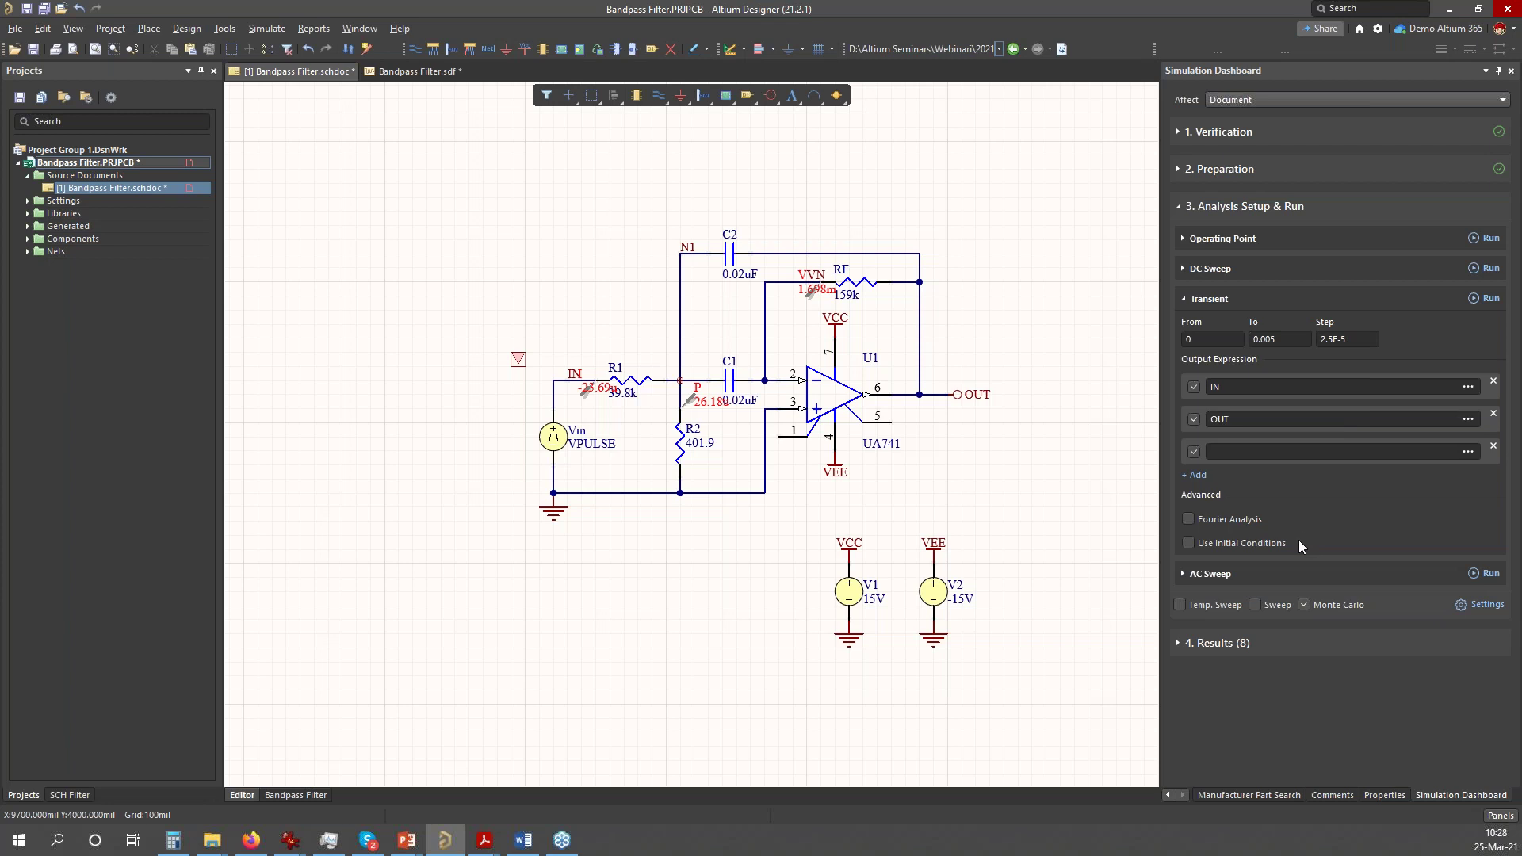
click(1485, 604)
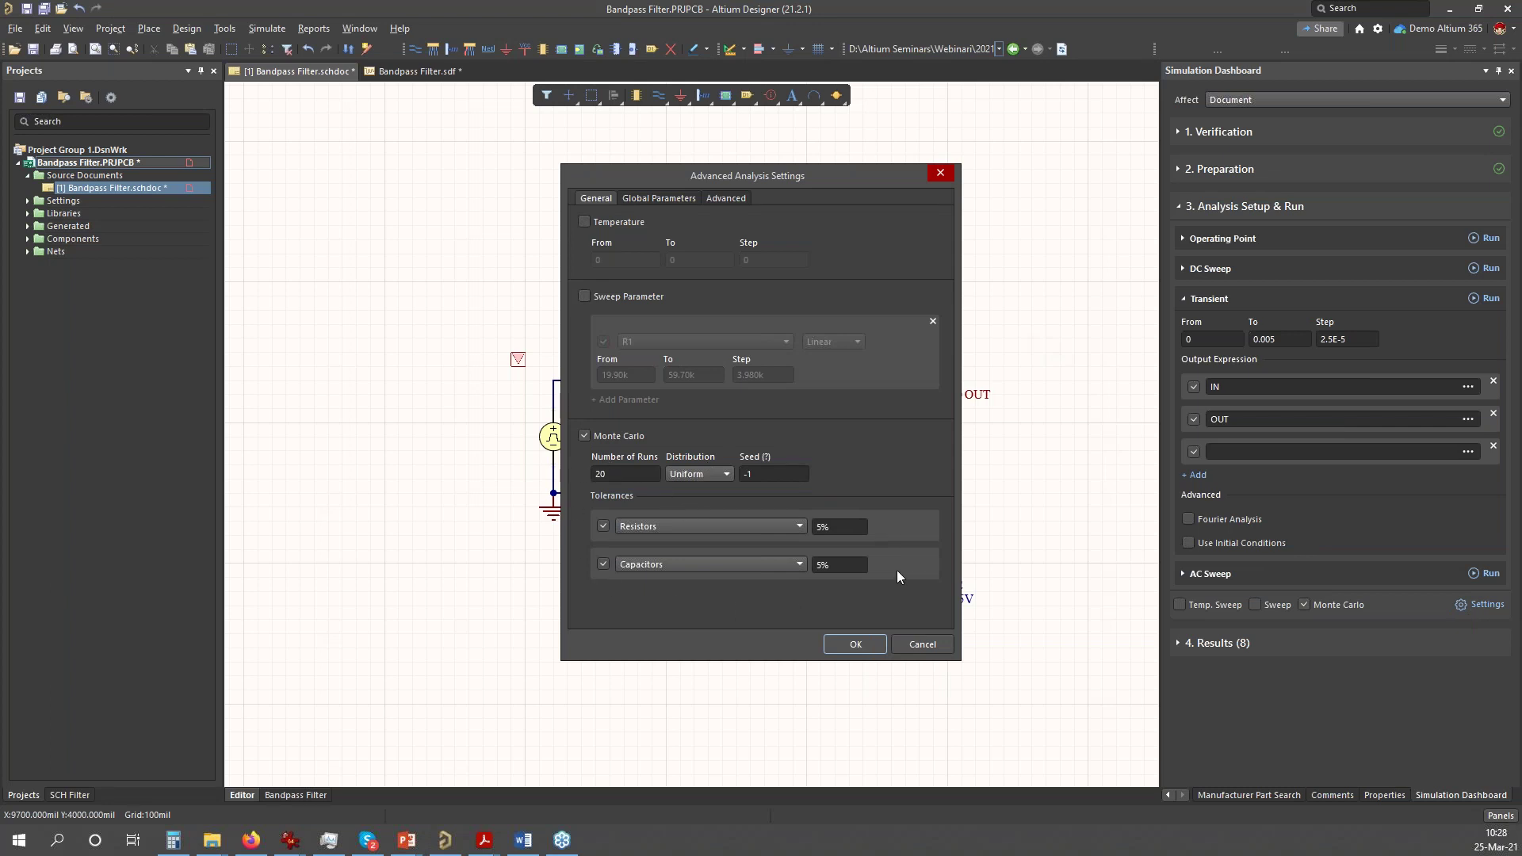
click(615, 479)
click(711, 474)
click(858, 645)
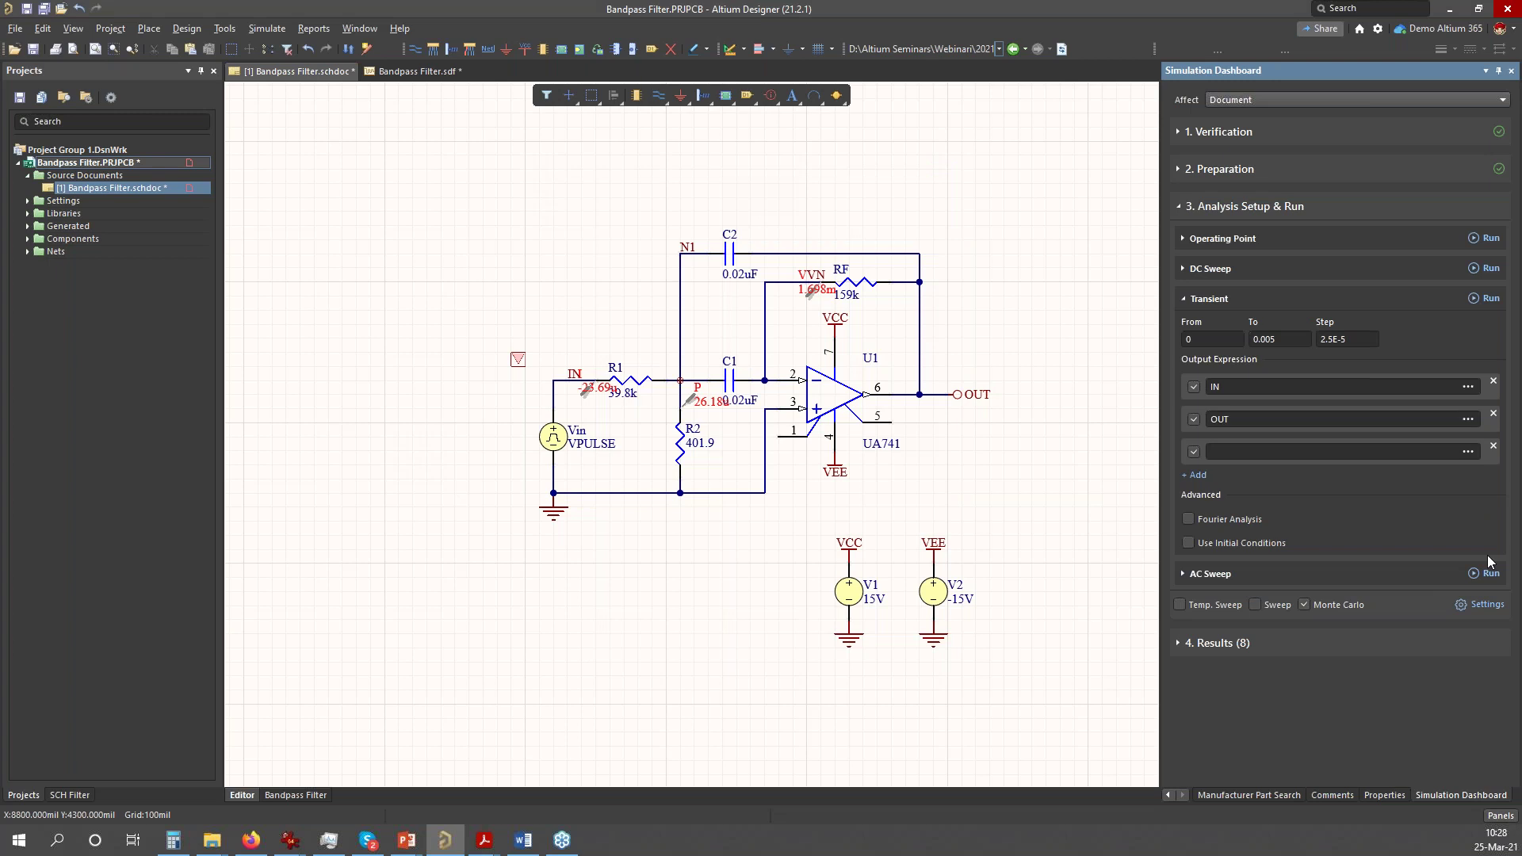
click(1487, 299)
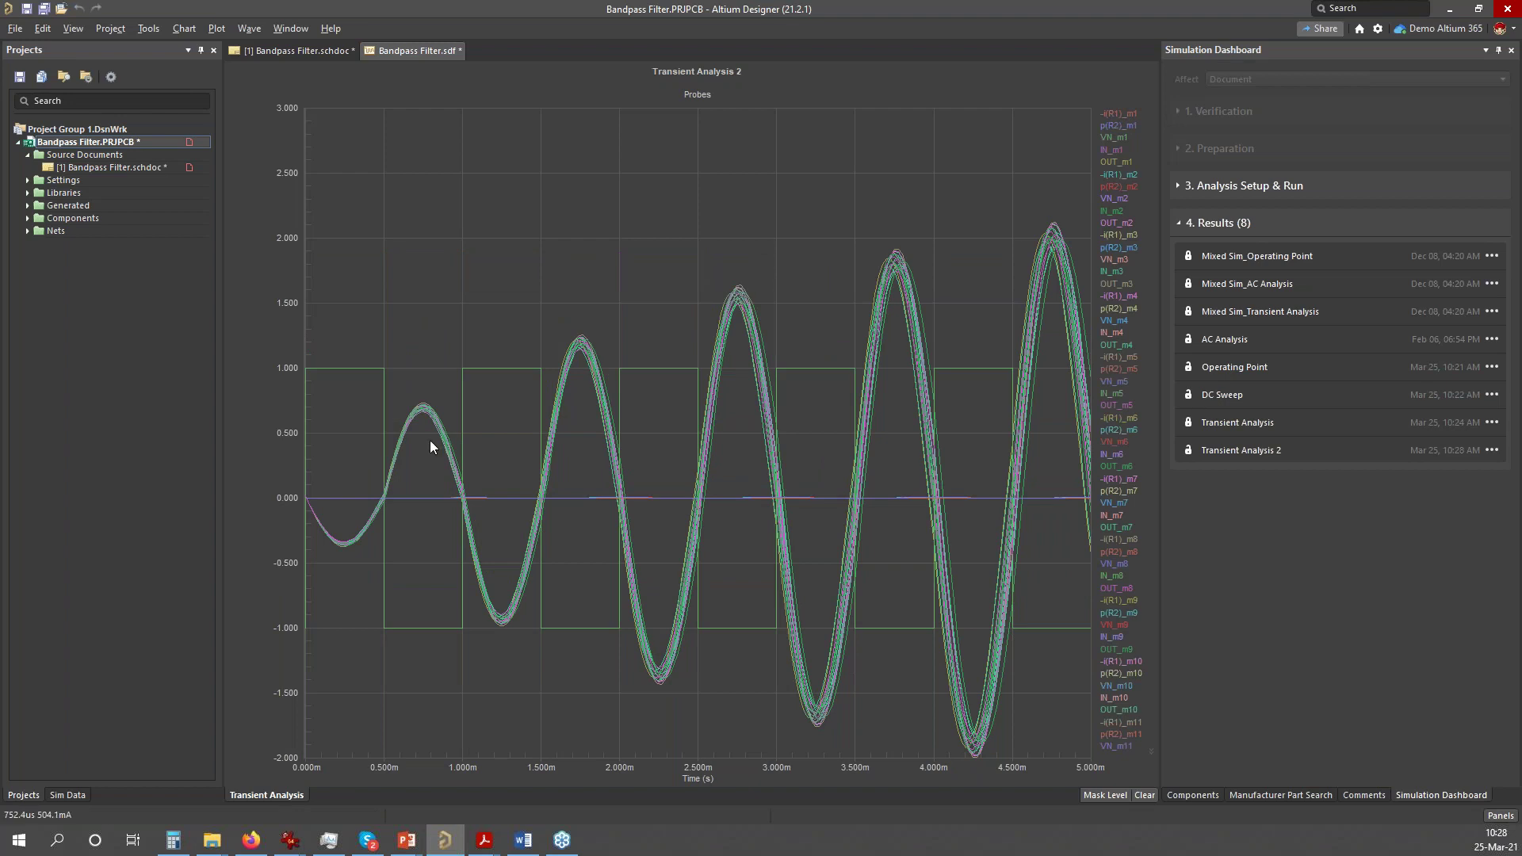
click(14, 30)
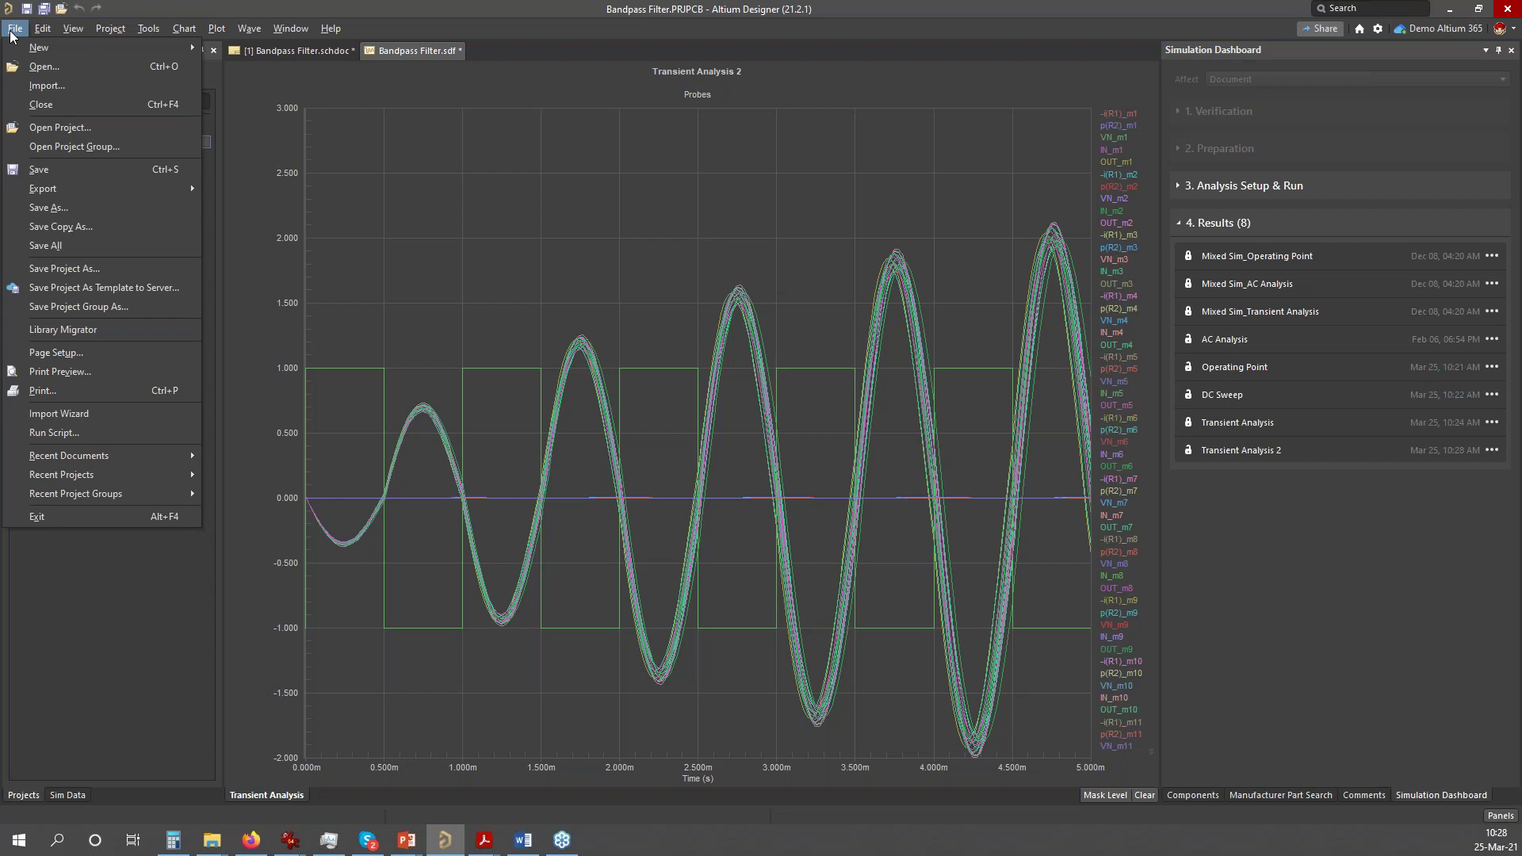
mouse_move(145, 190)
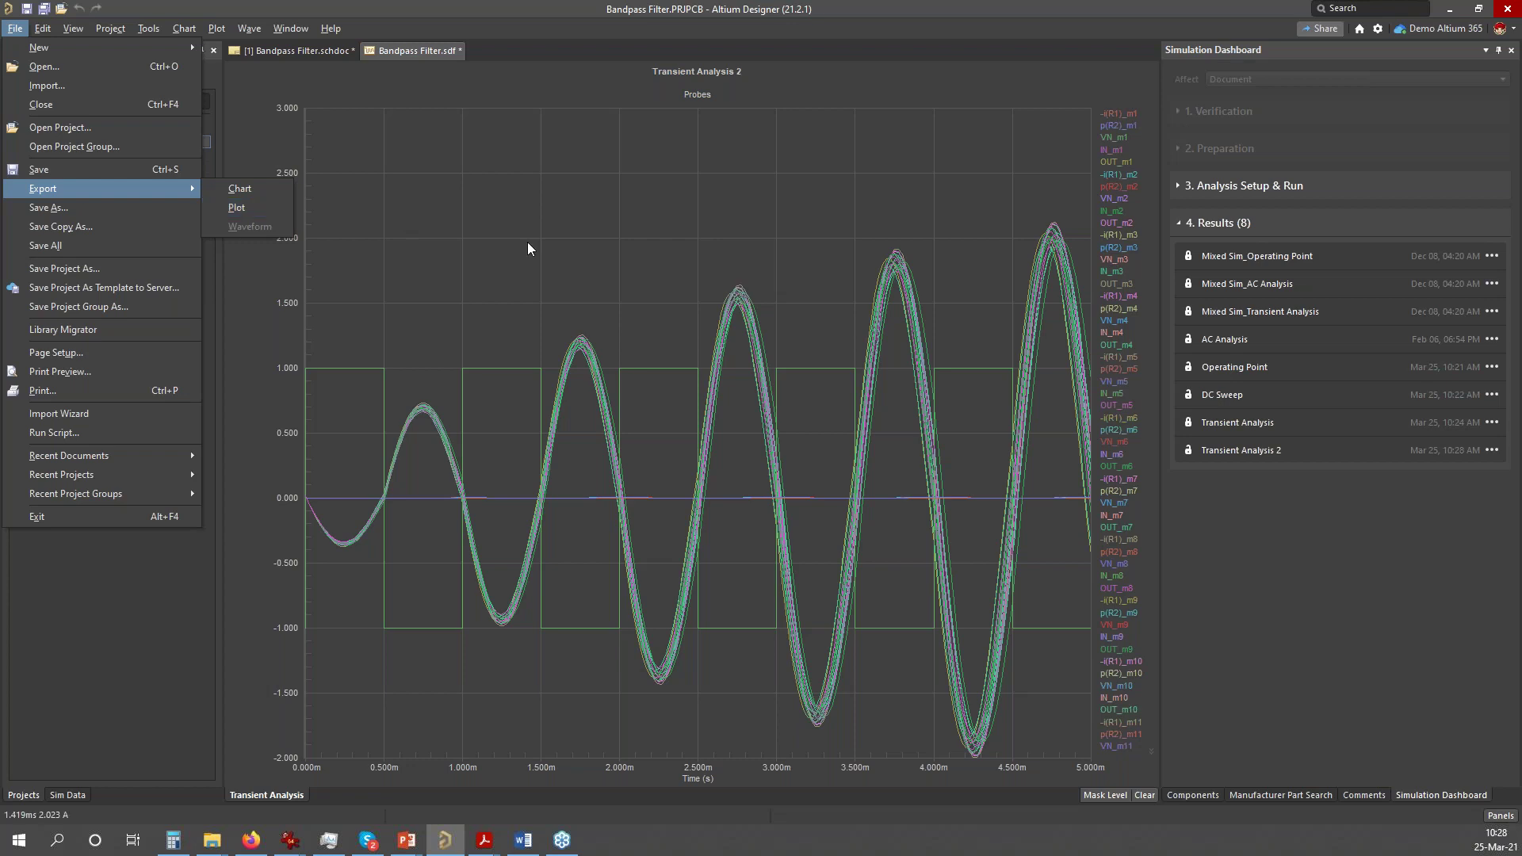
click(516, 264)
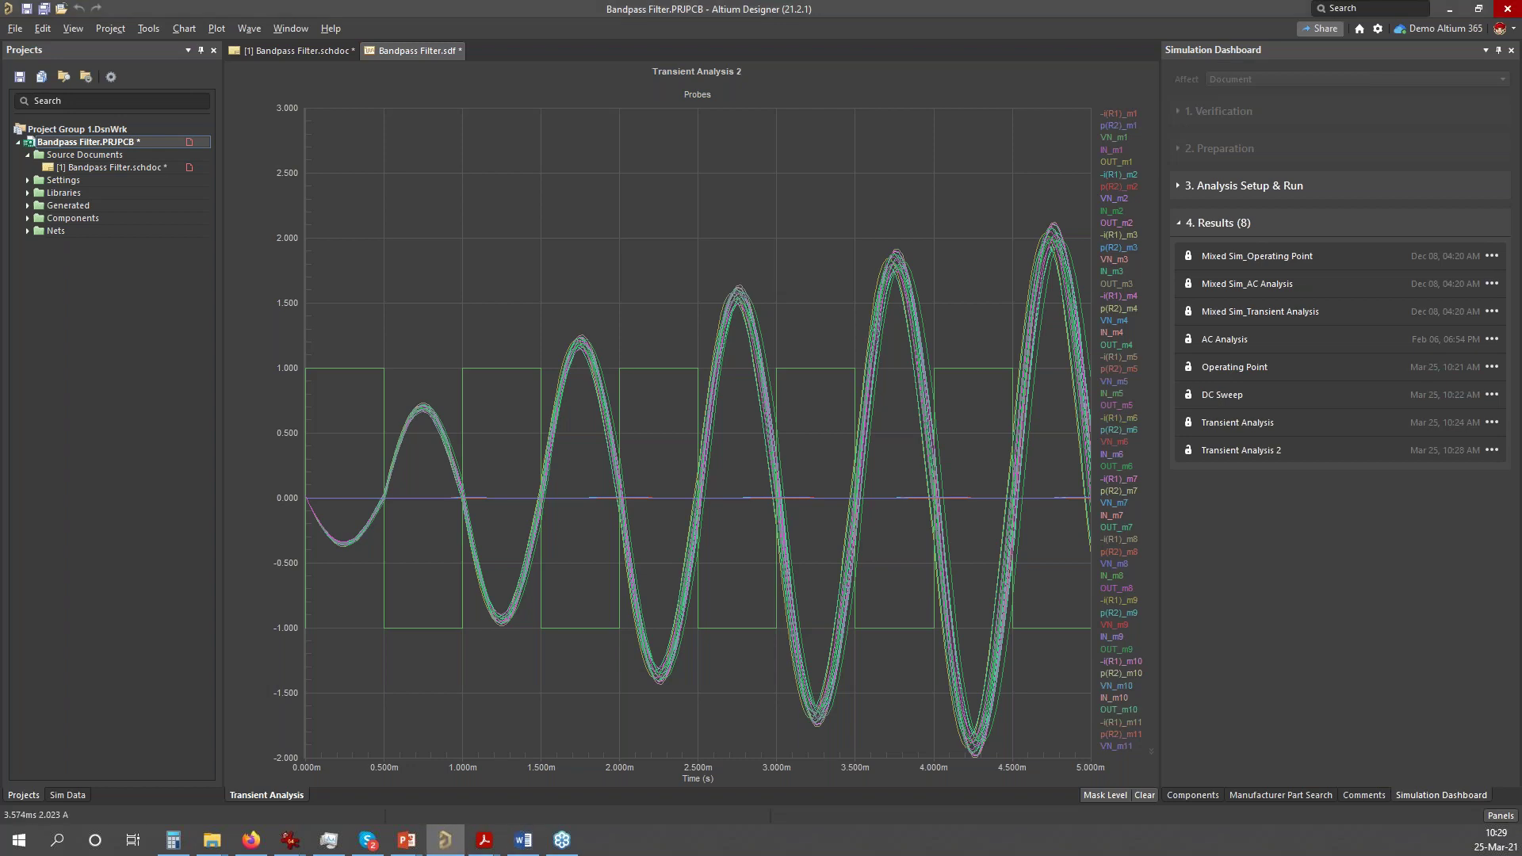
- Return to the bandpass filter schematic and add i(R1) and i(RF) as Transient analysis output expressions
click(317, 49)
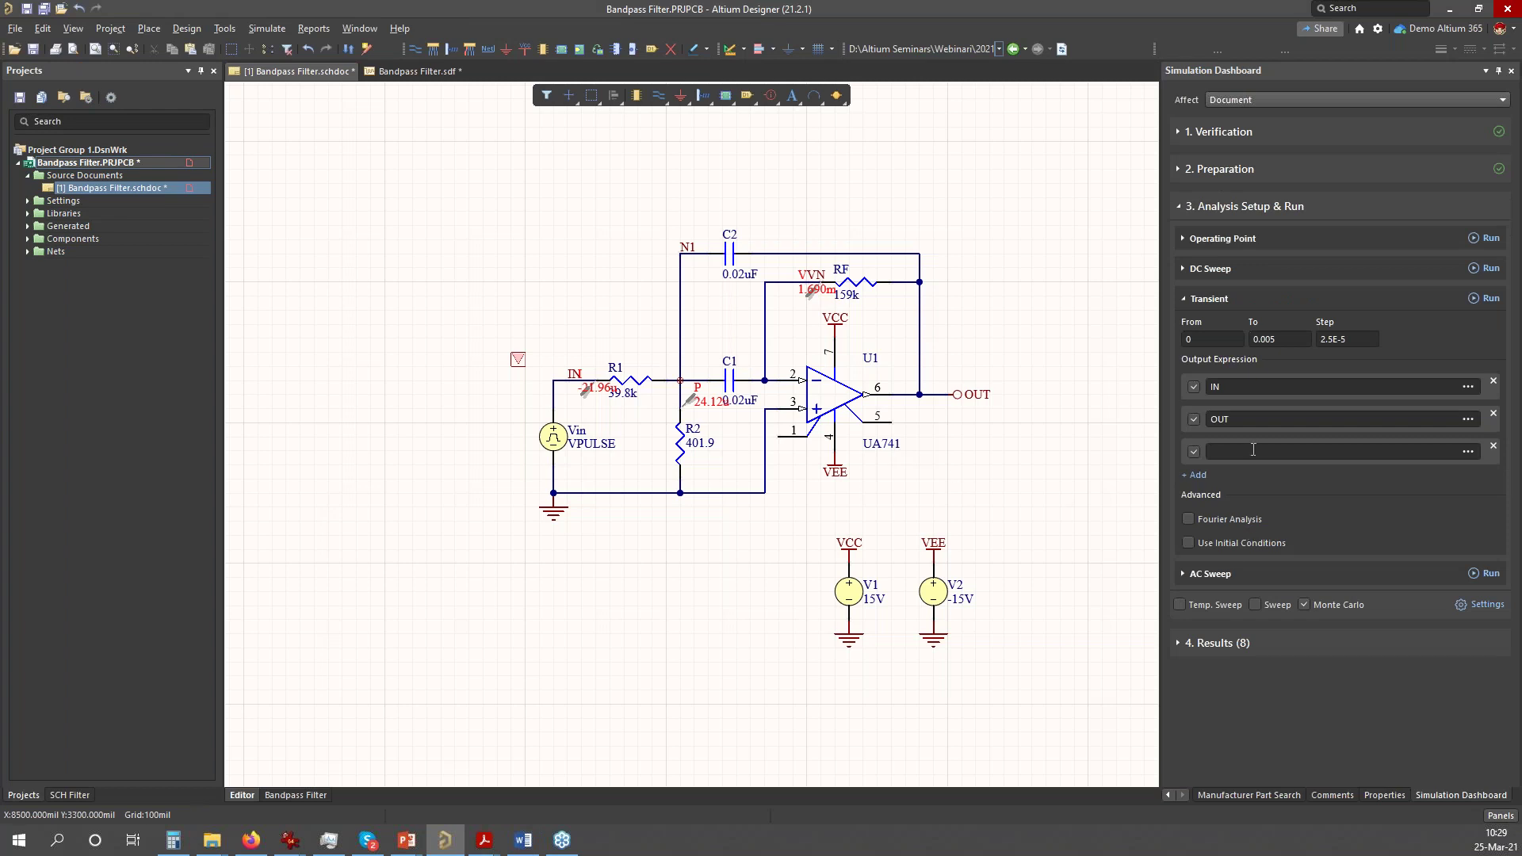
click(1468, 453)
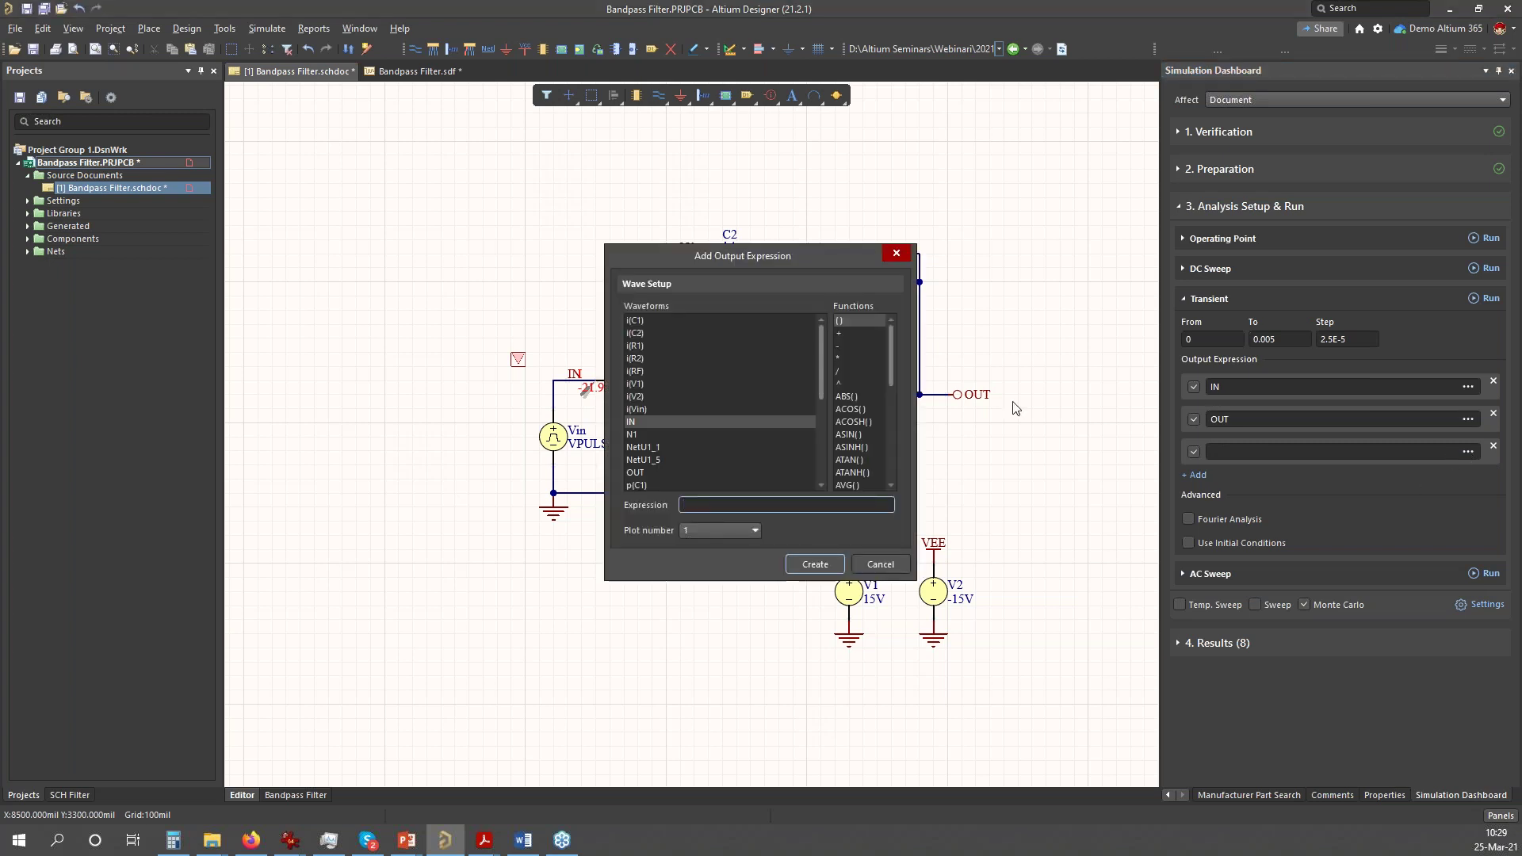
drag(656, 256, 895, 270)
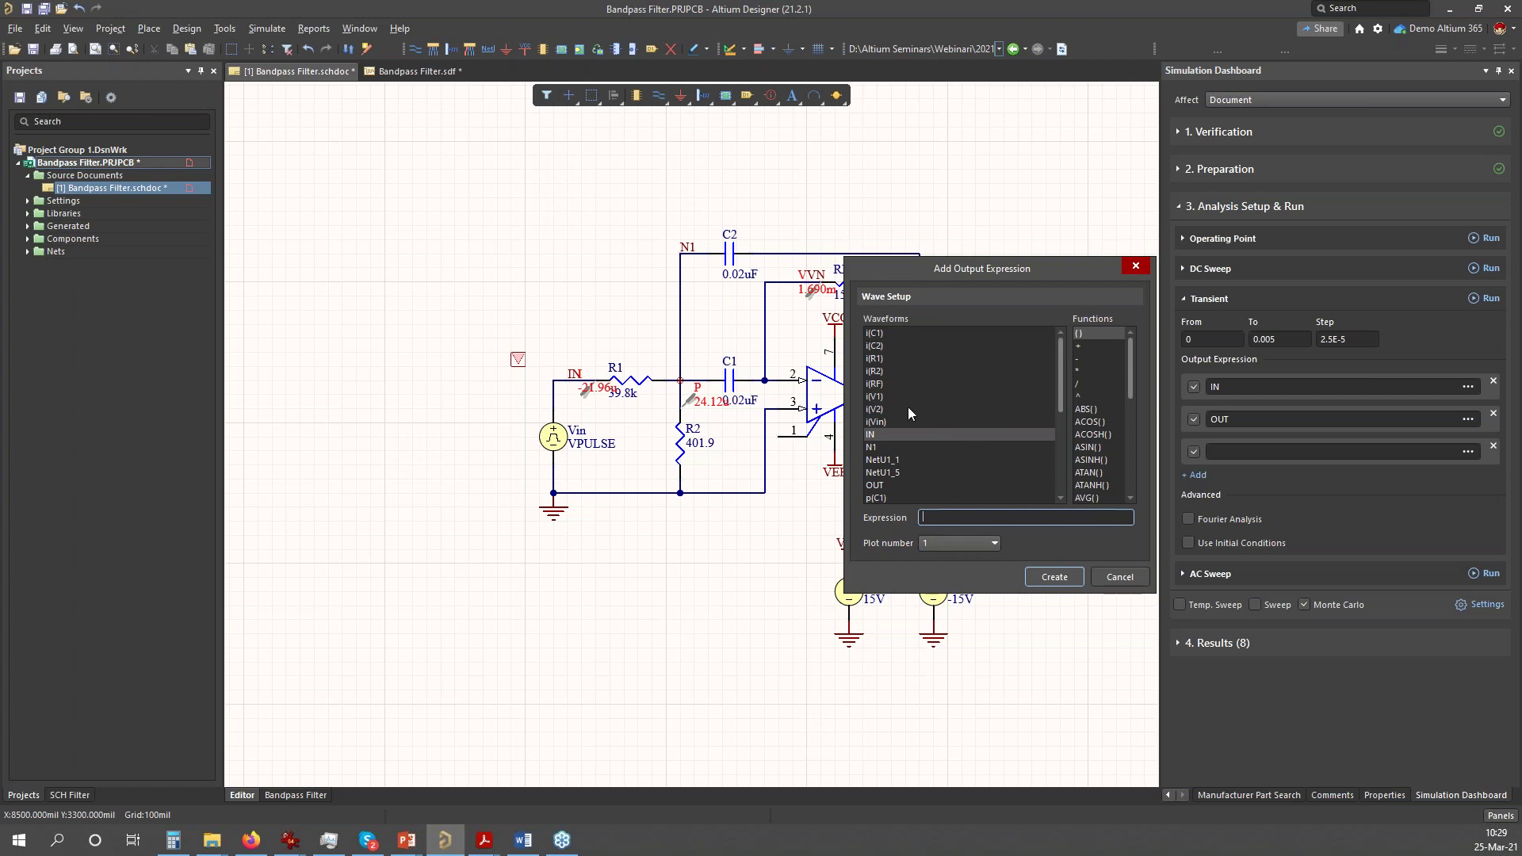
click(883, 360)
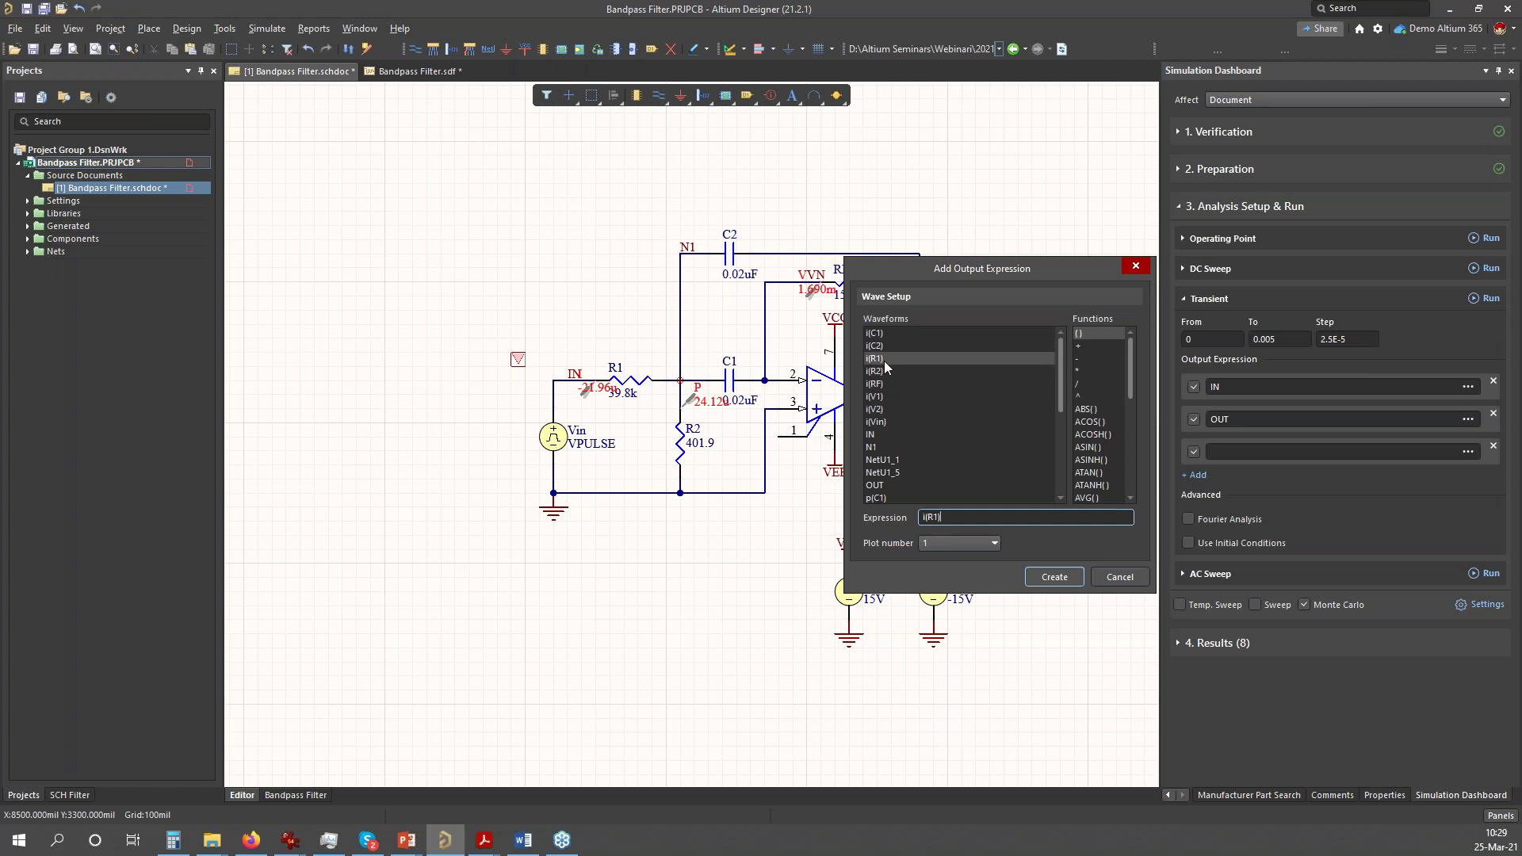
click(1055, 579)
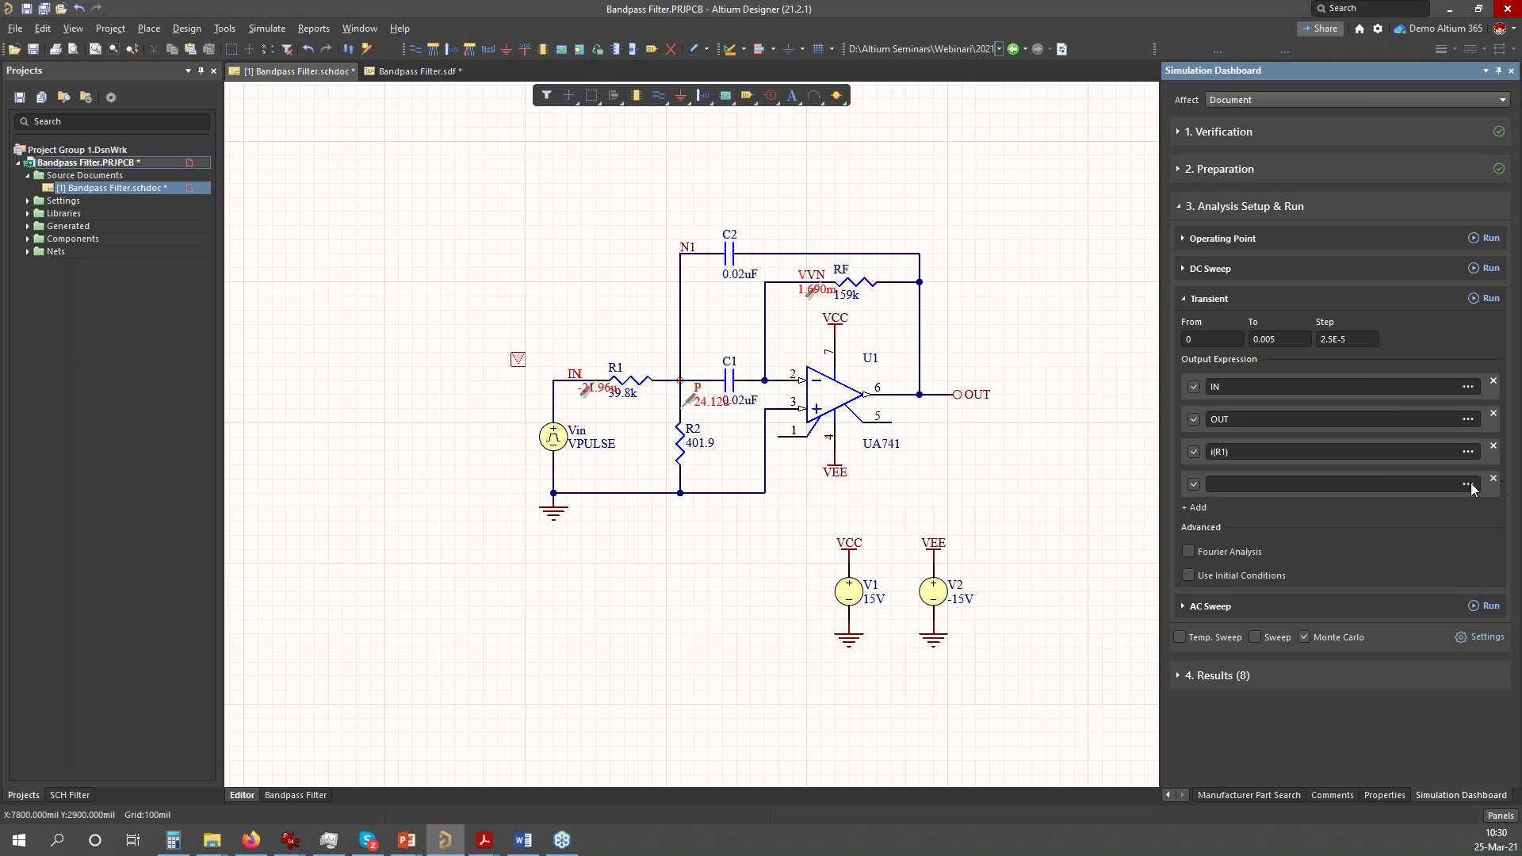
click(1467, 484)
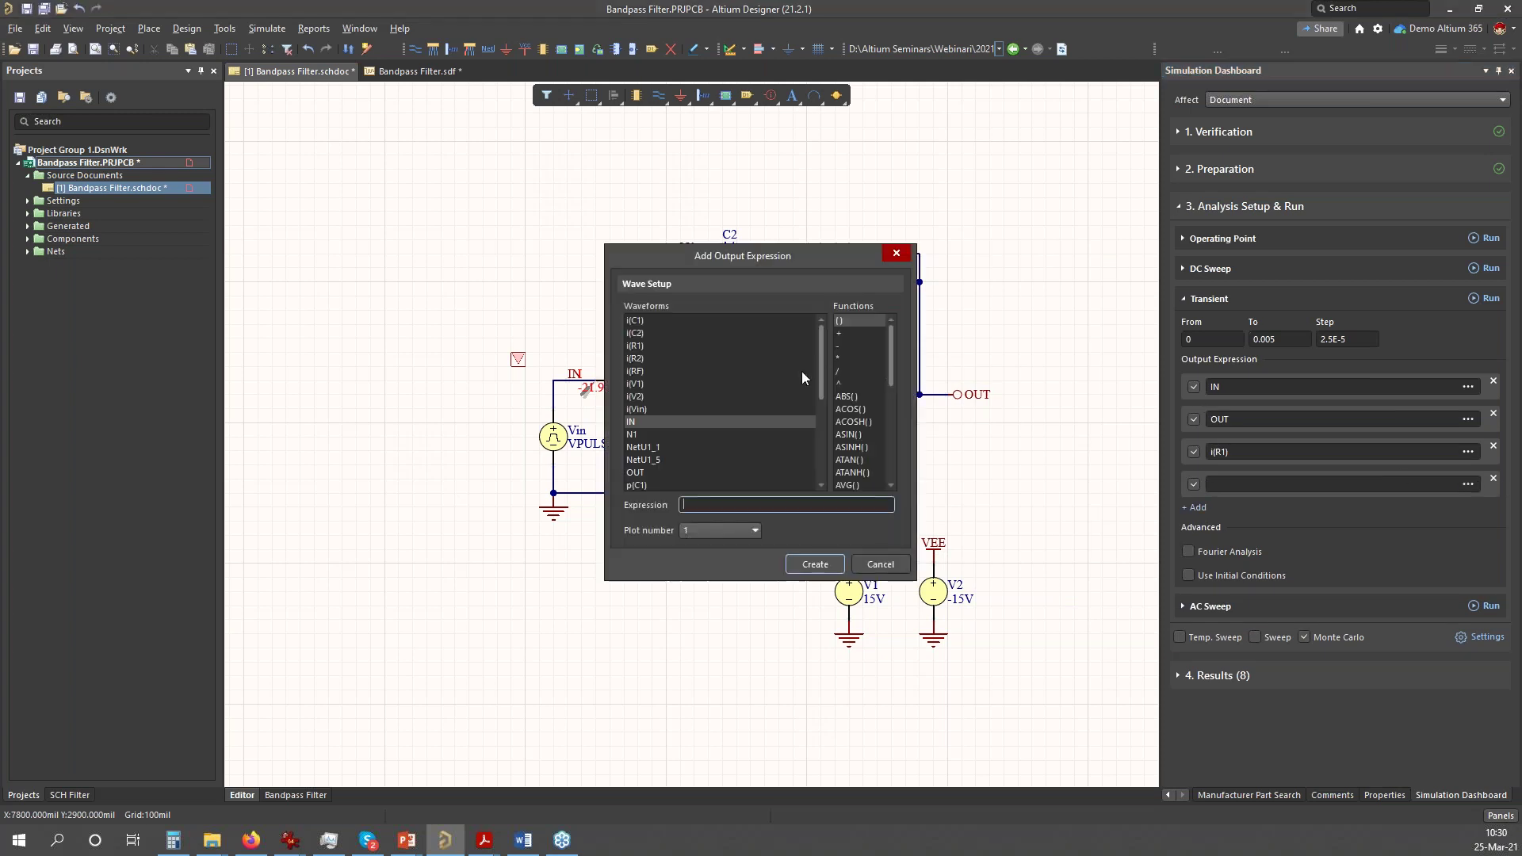
click(645, 371)
click(838, 564)
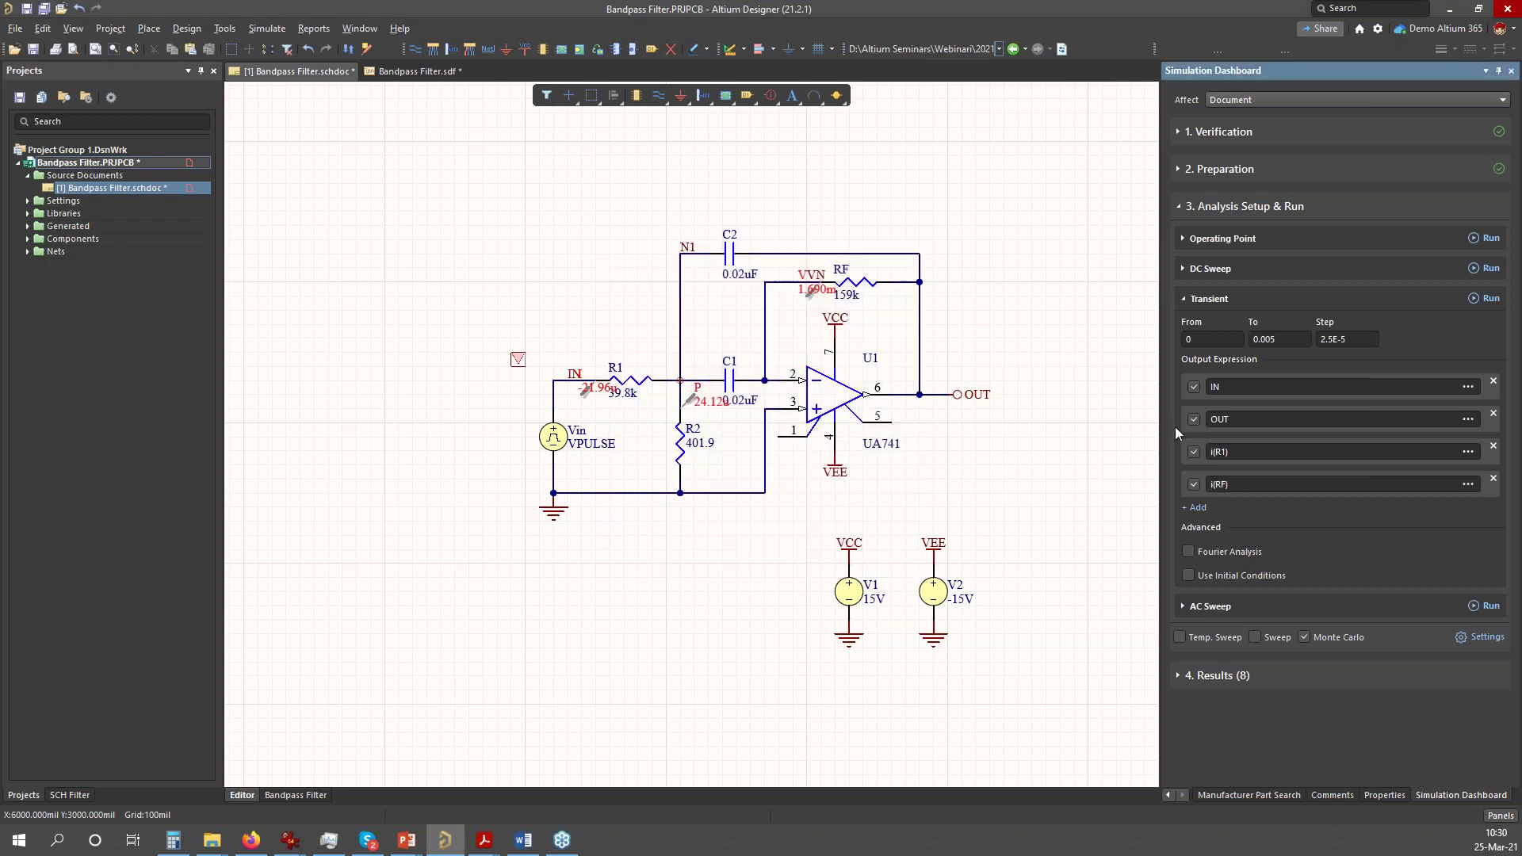
- Add another Transient output expression for the power in R2, p(R2), on plot number 1
click(1197, 510)
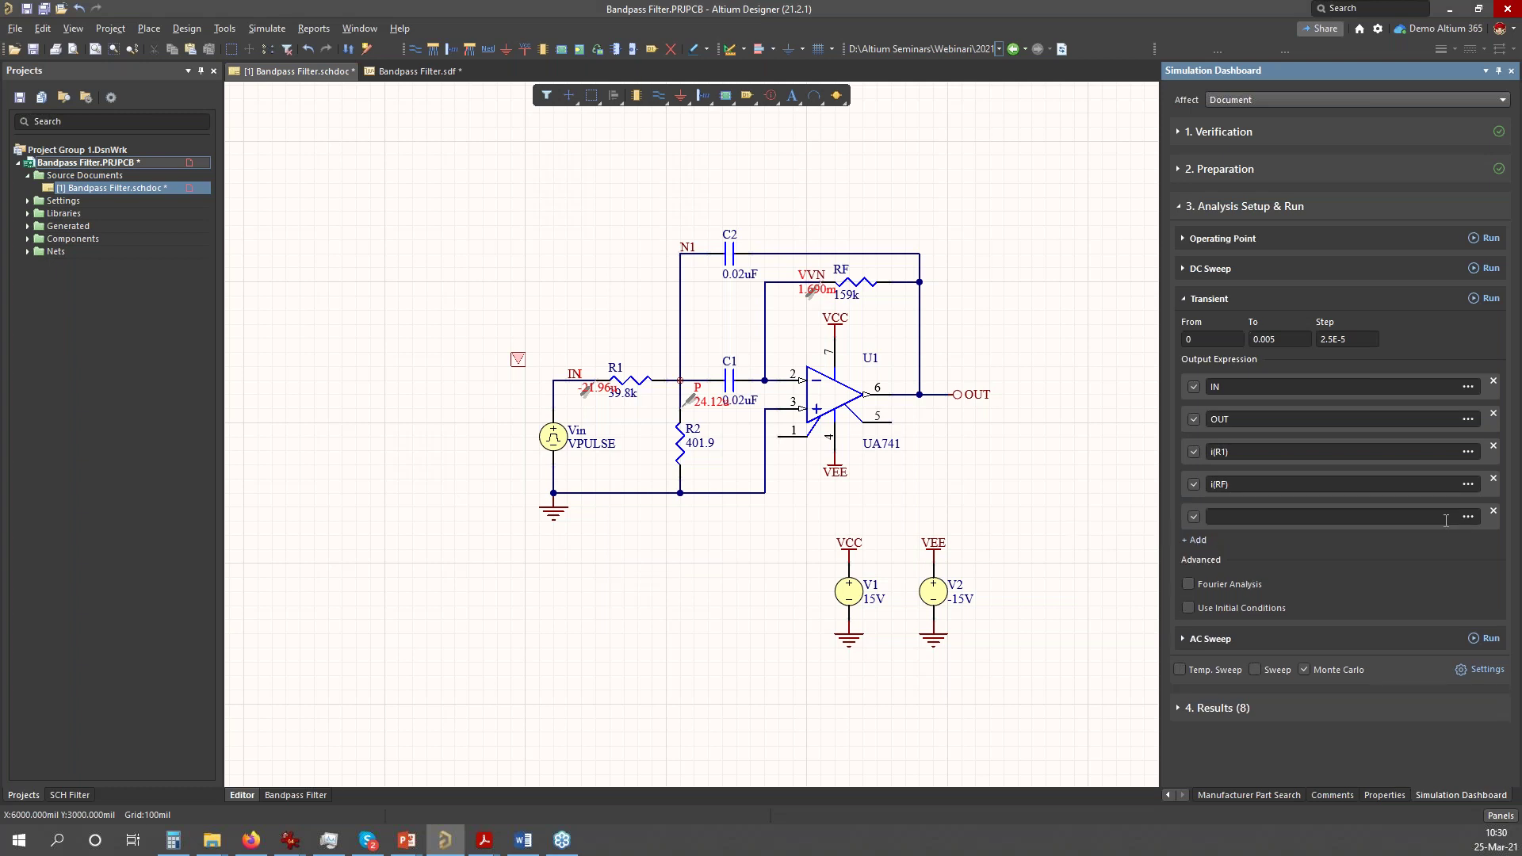
click(1469, 517)
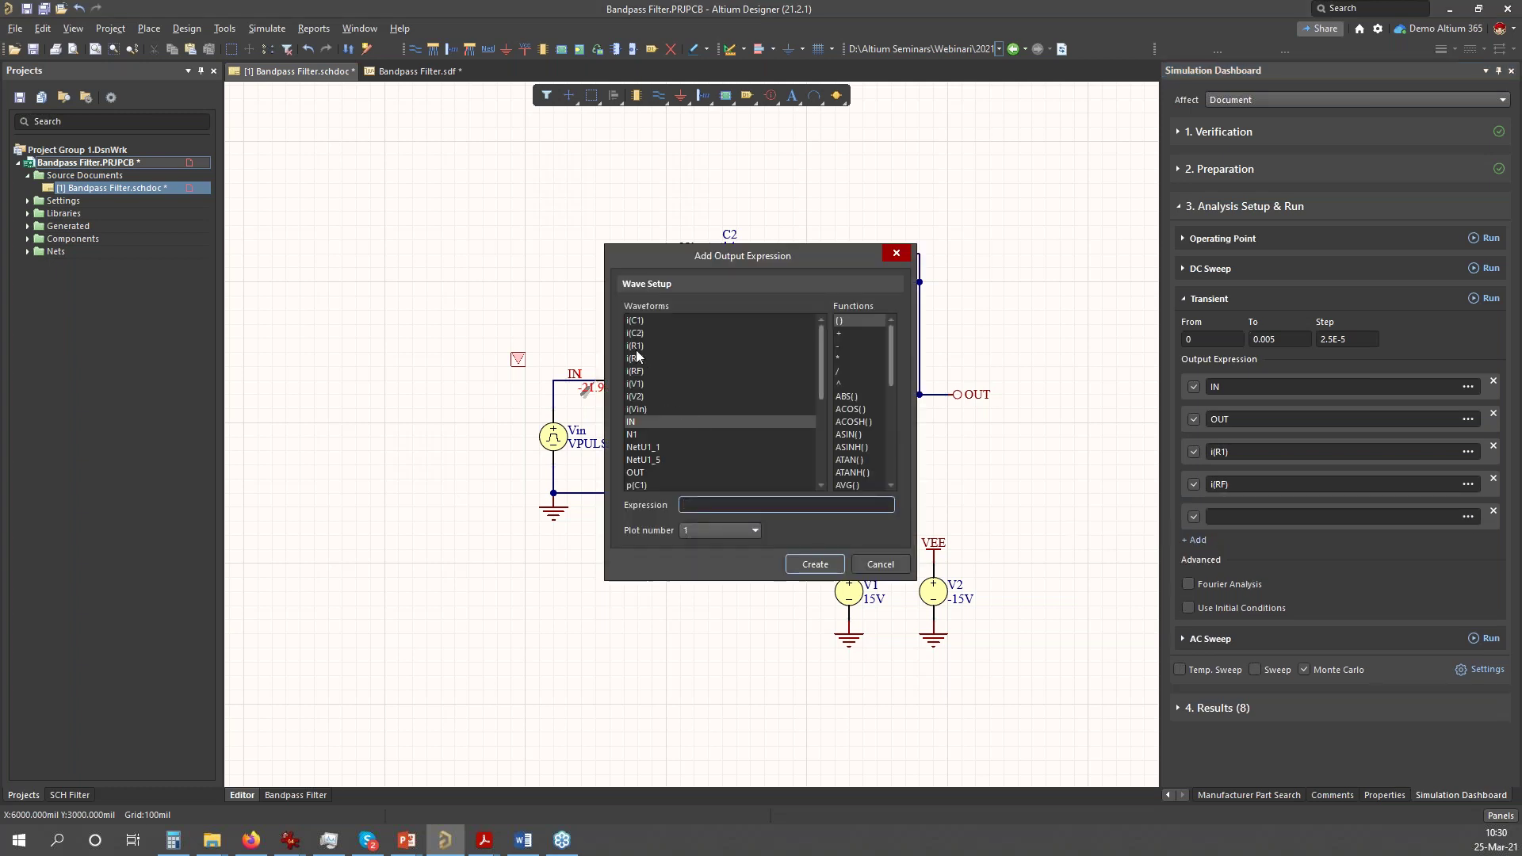
drag(684, 257, 871, 233)
scroll(861, 430, down, 2)
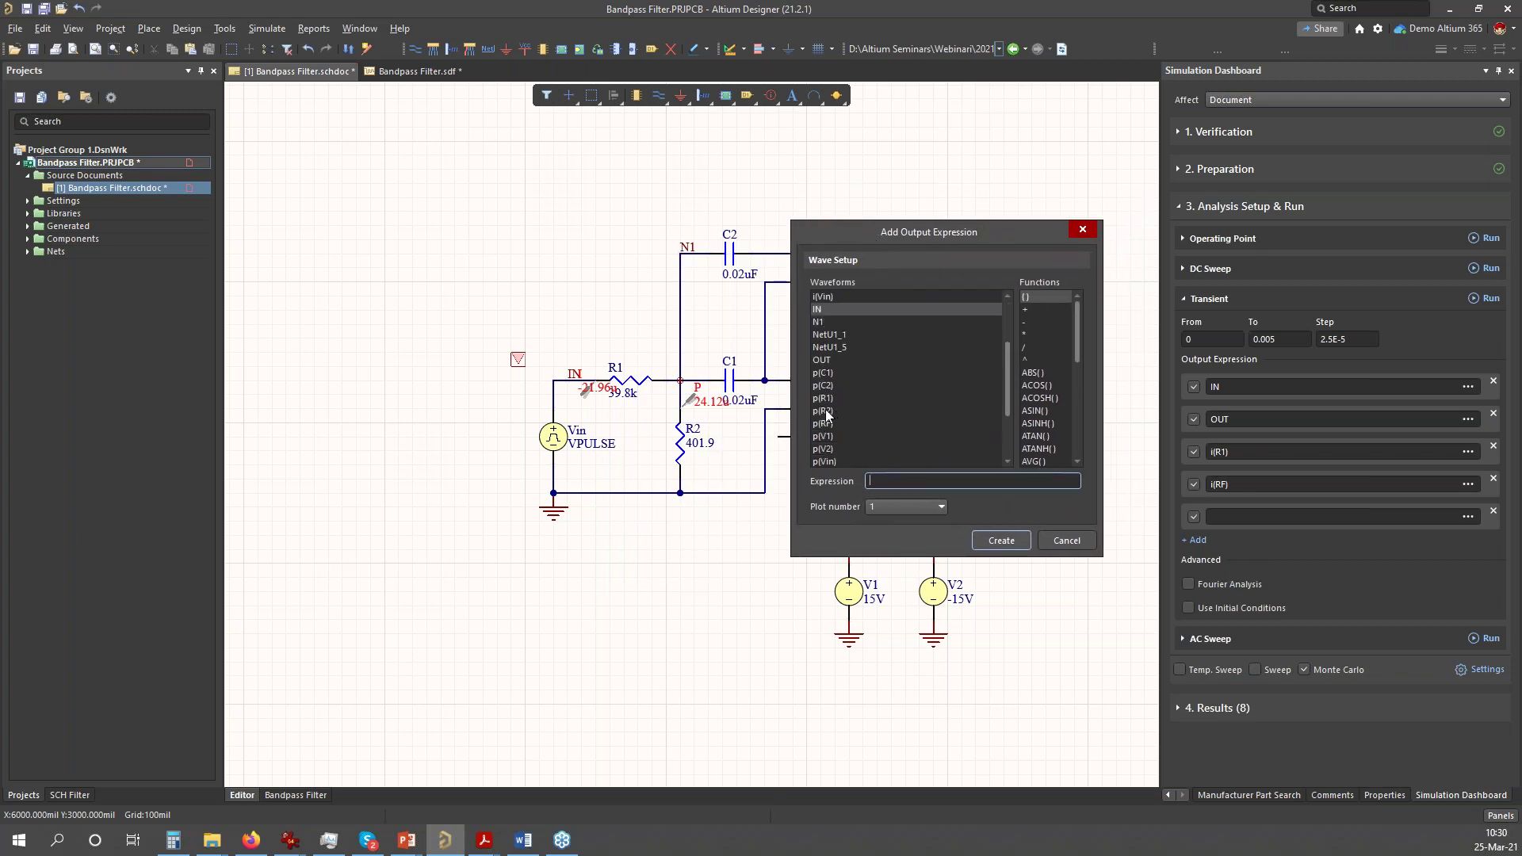
click(838, 411)
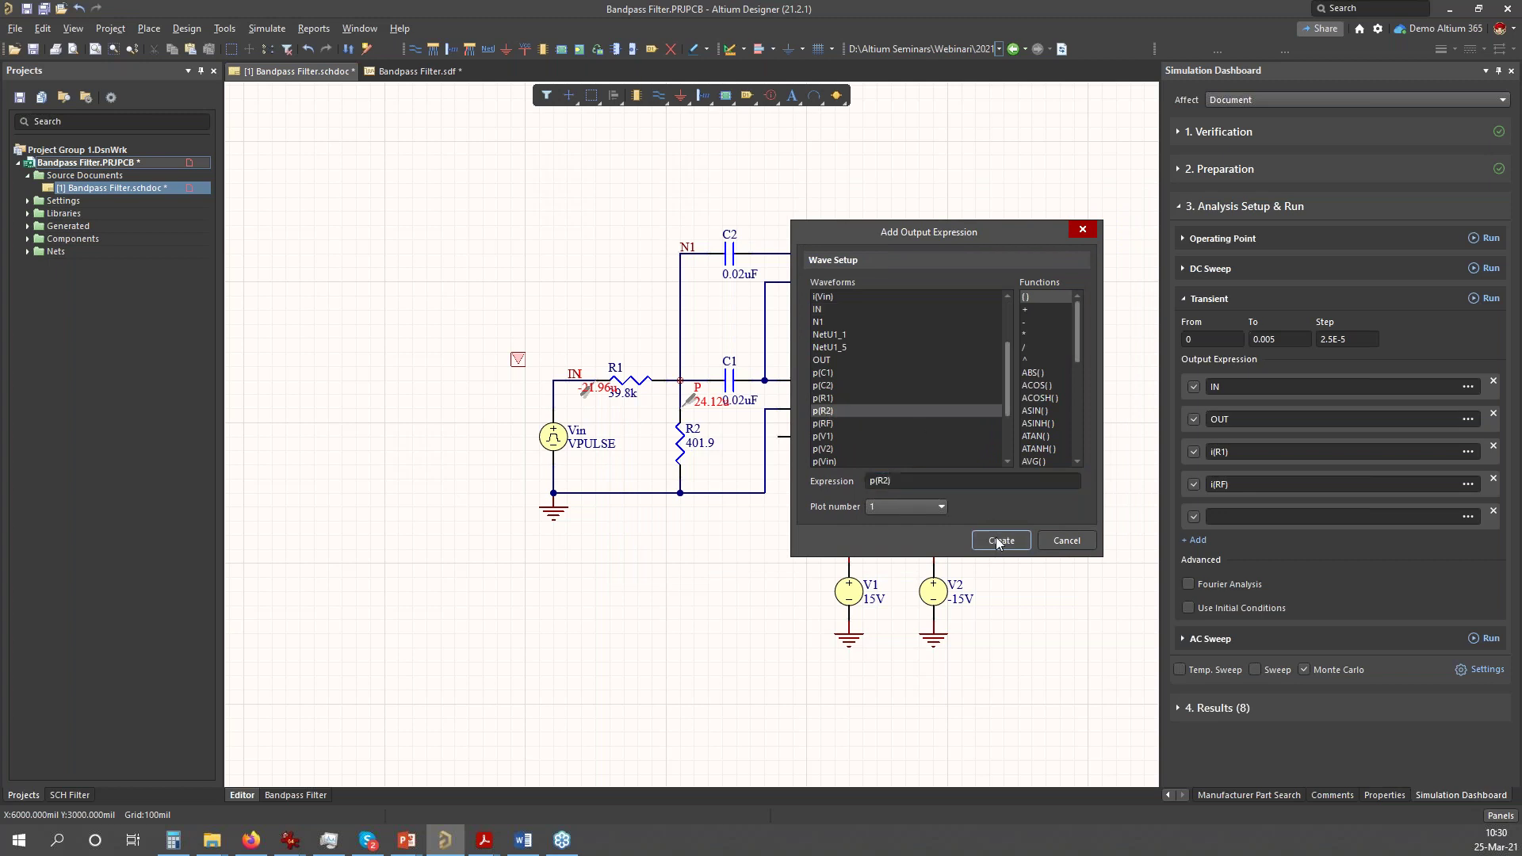
click(999, 542)
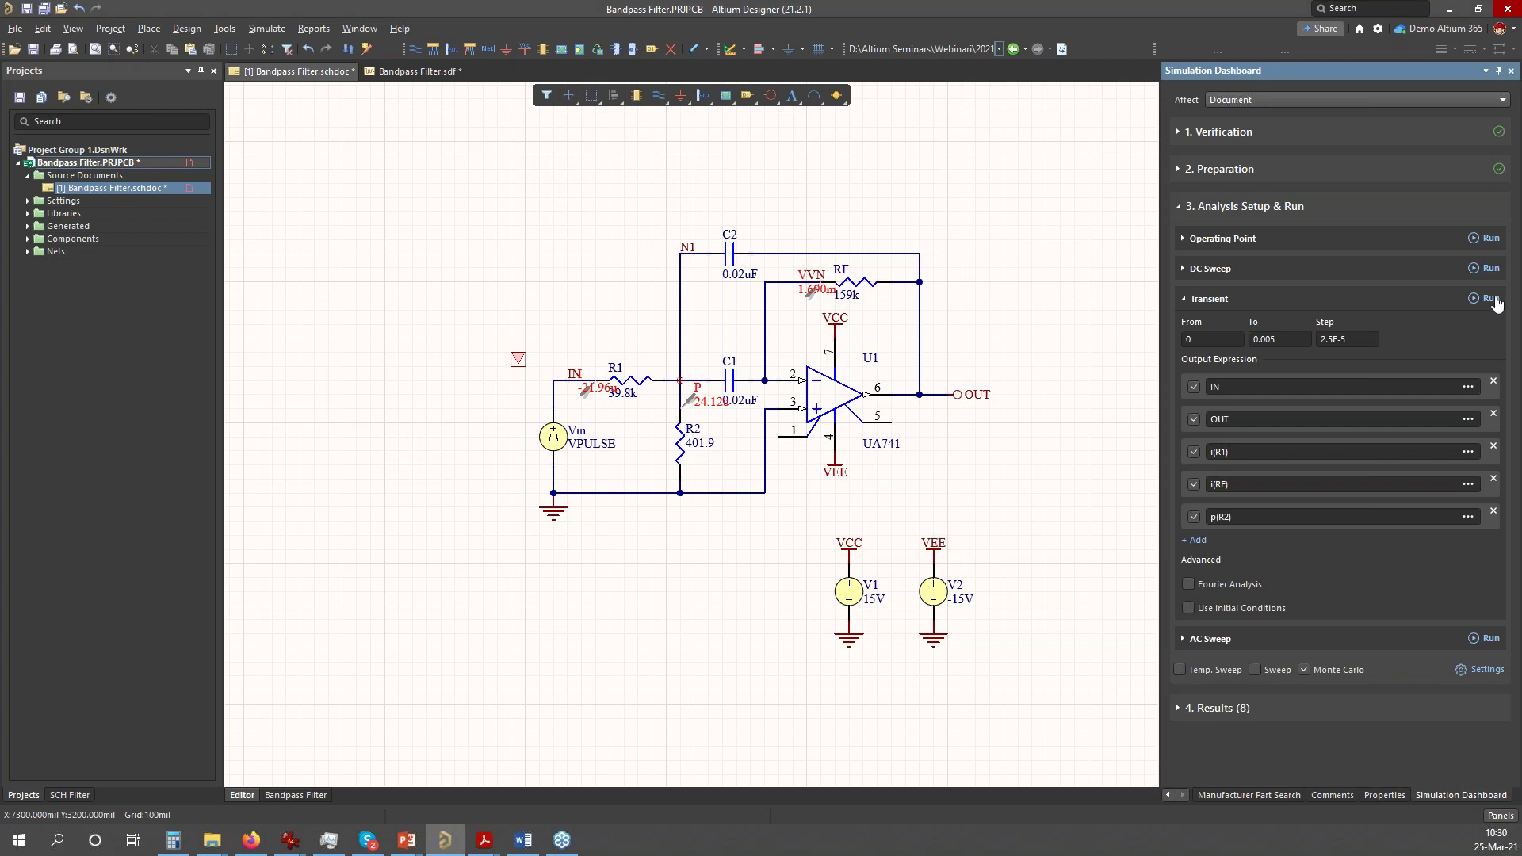
- Turn off Monte Carlo and rerun the Transient analysis with the added output expressions
click(1302, 669)
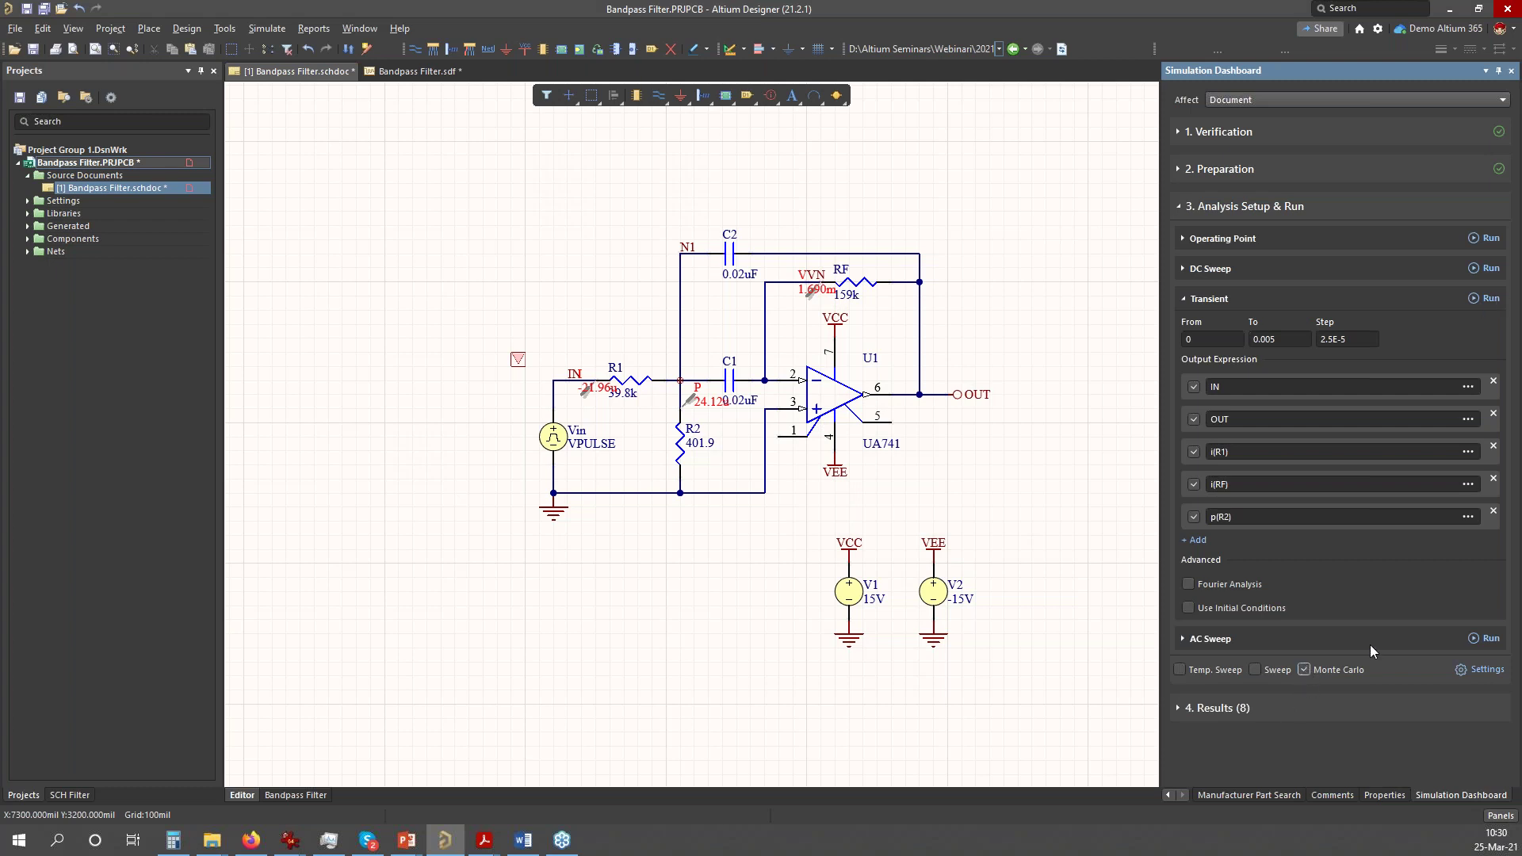
click(1490, 299)
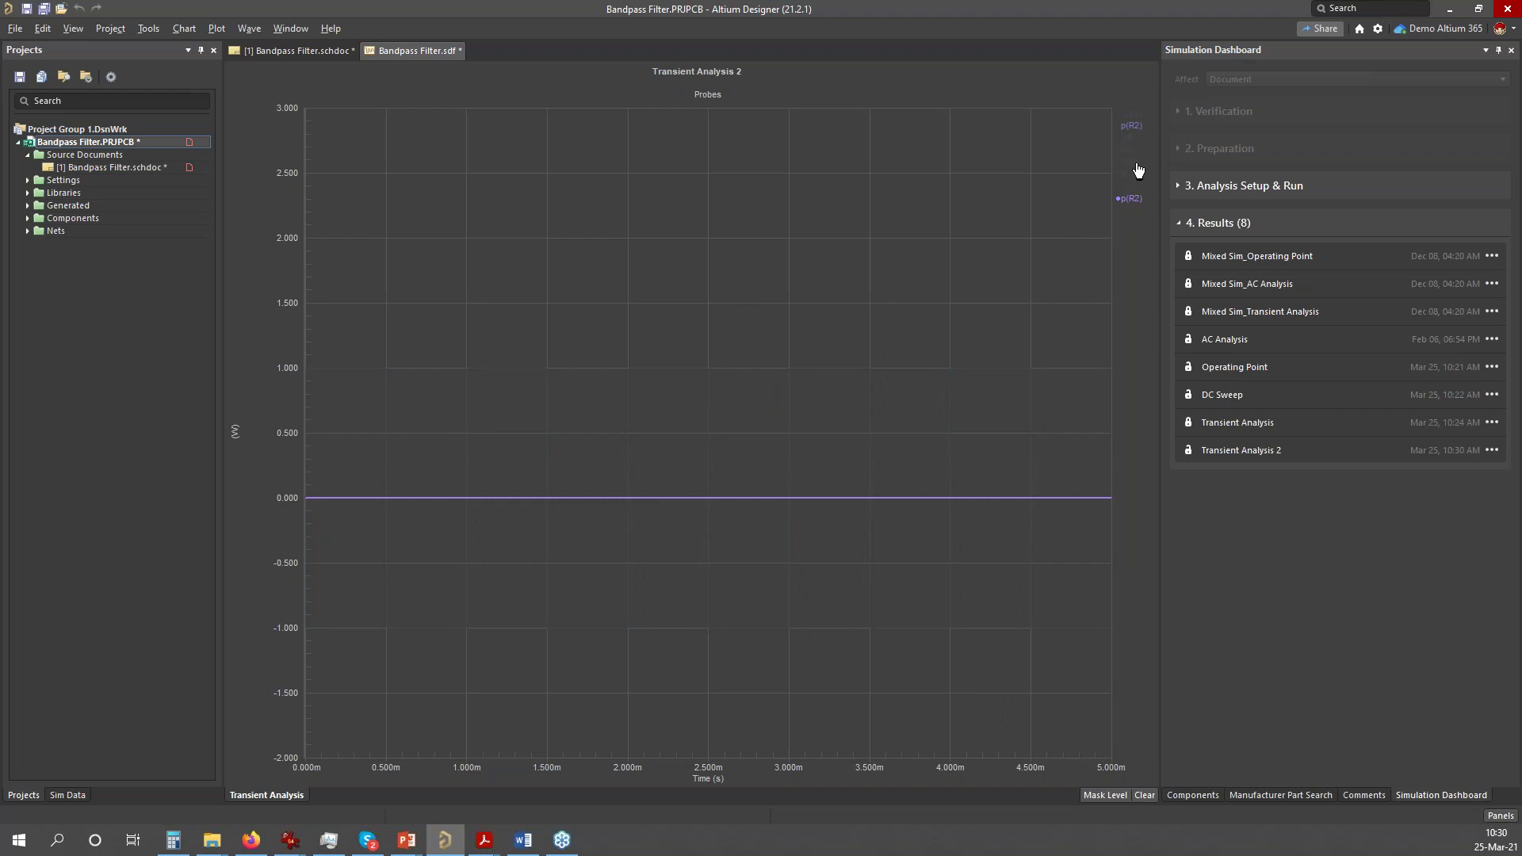
- Add an empty second plot to the transient chart with X, Y and minor grid lines shown as solid lines
right_click(529, 276)
click(589, 290)
click(863, 537)
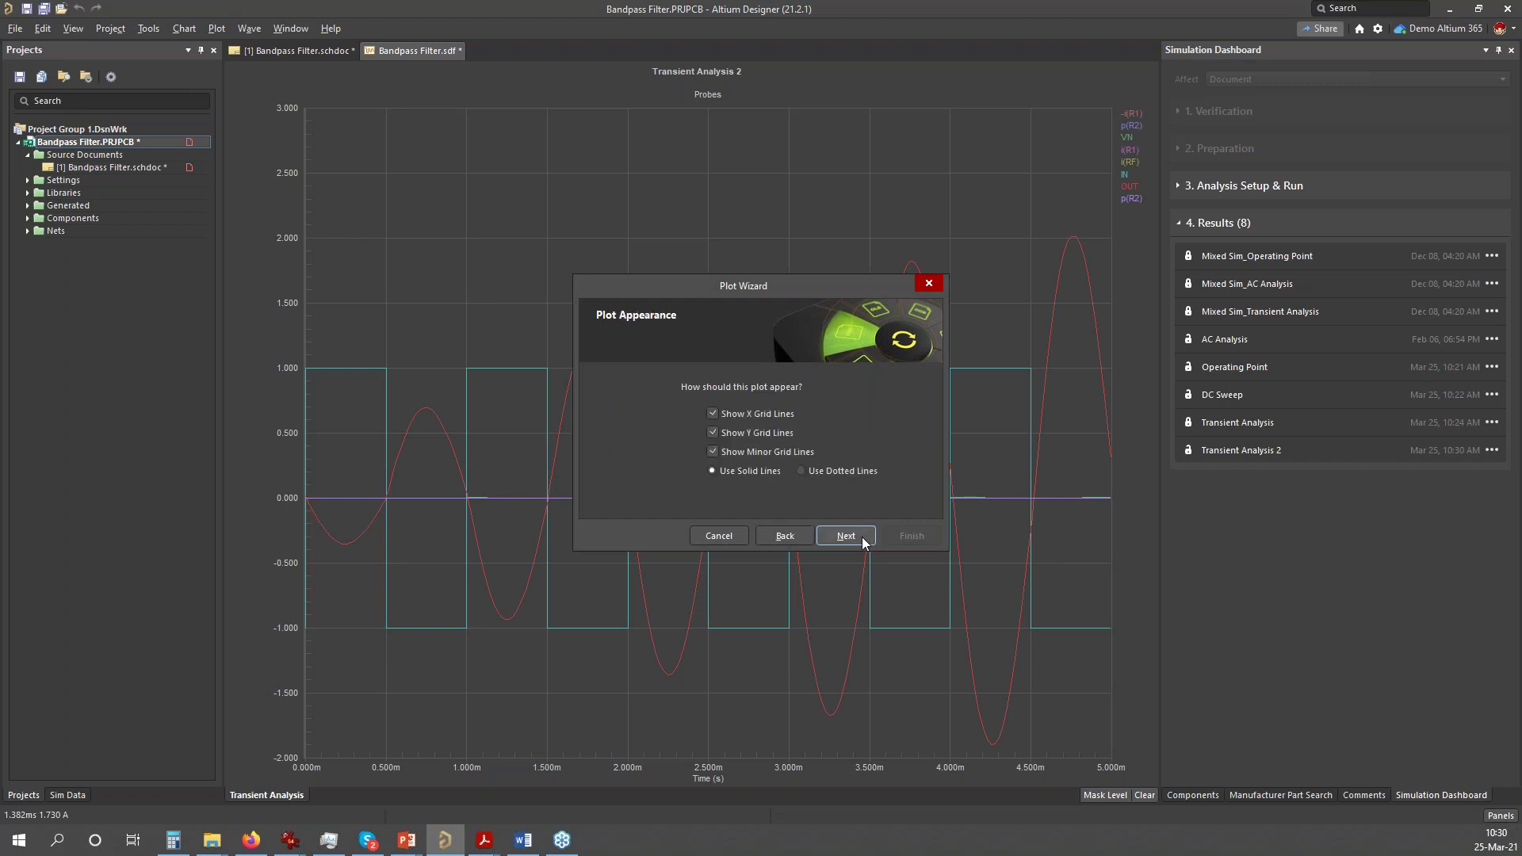
click(863, 536)
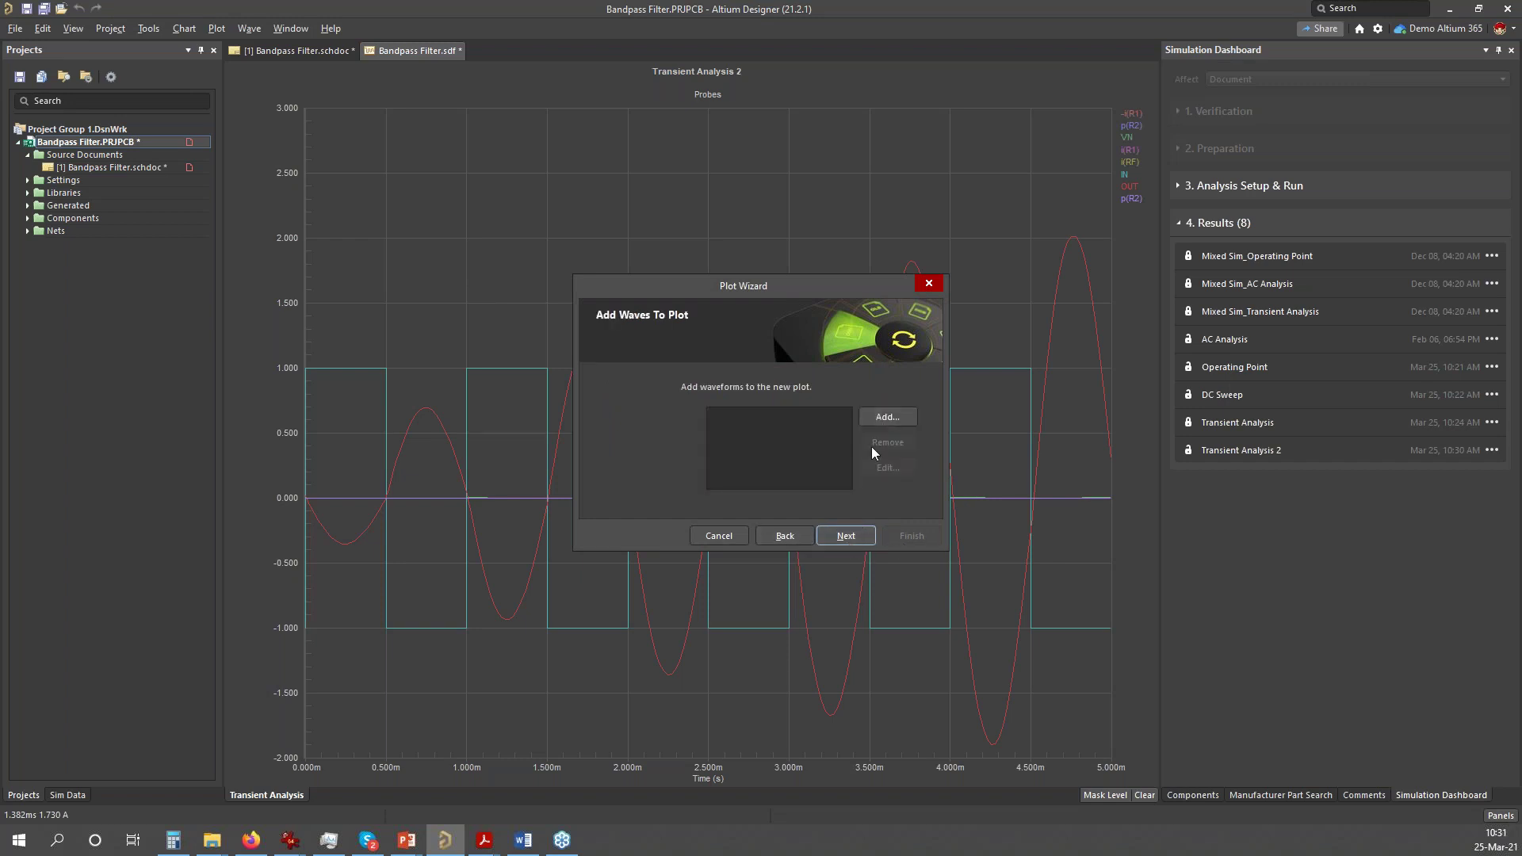
click(881, 420)
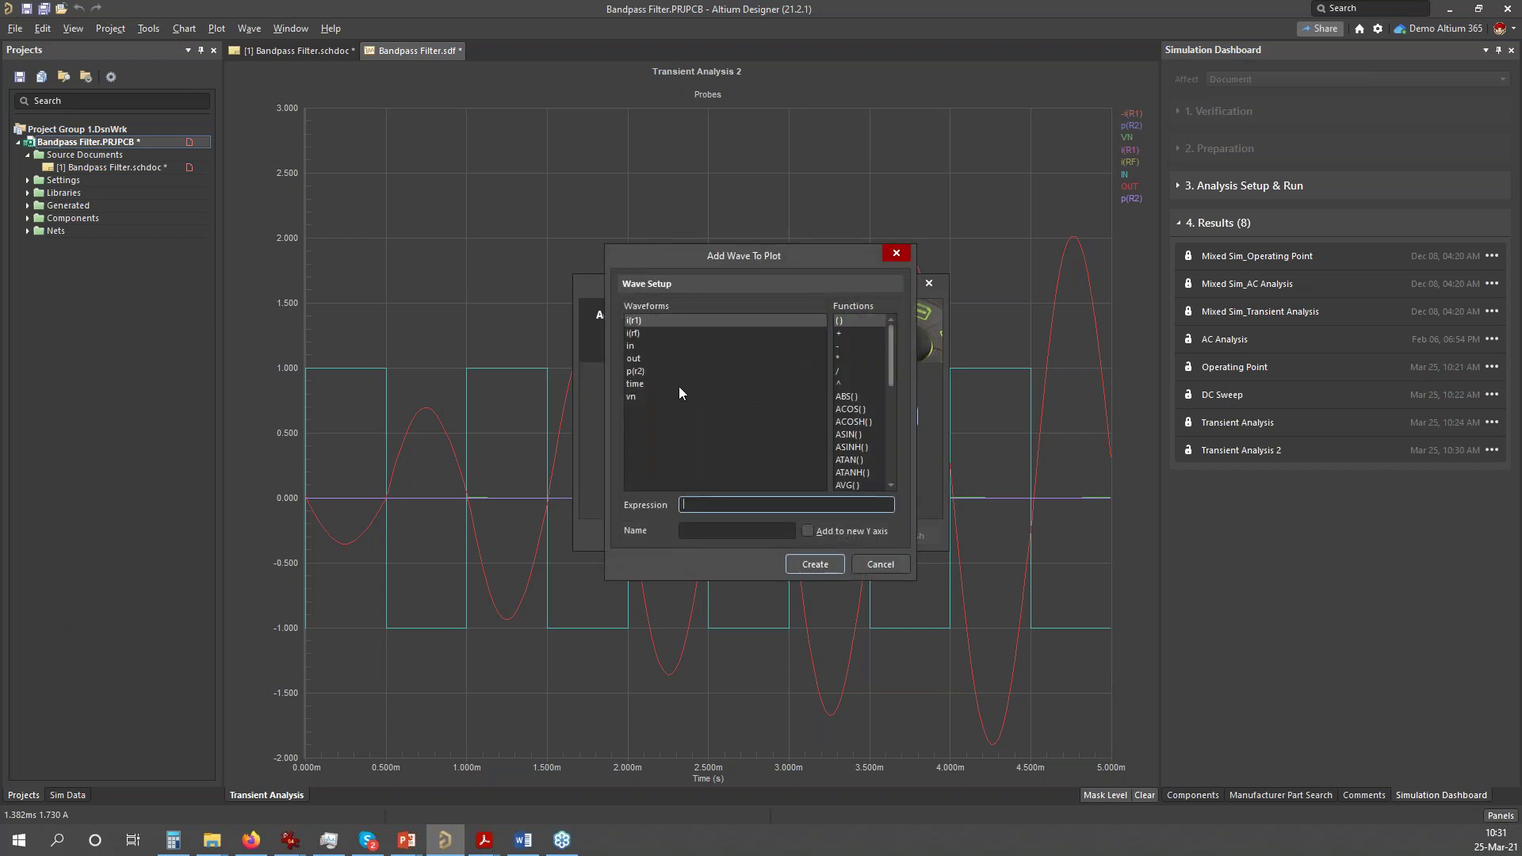
click(896, 254)
click(856, 532)
click(905, 534)
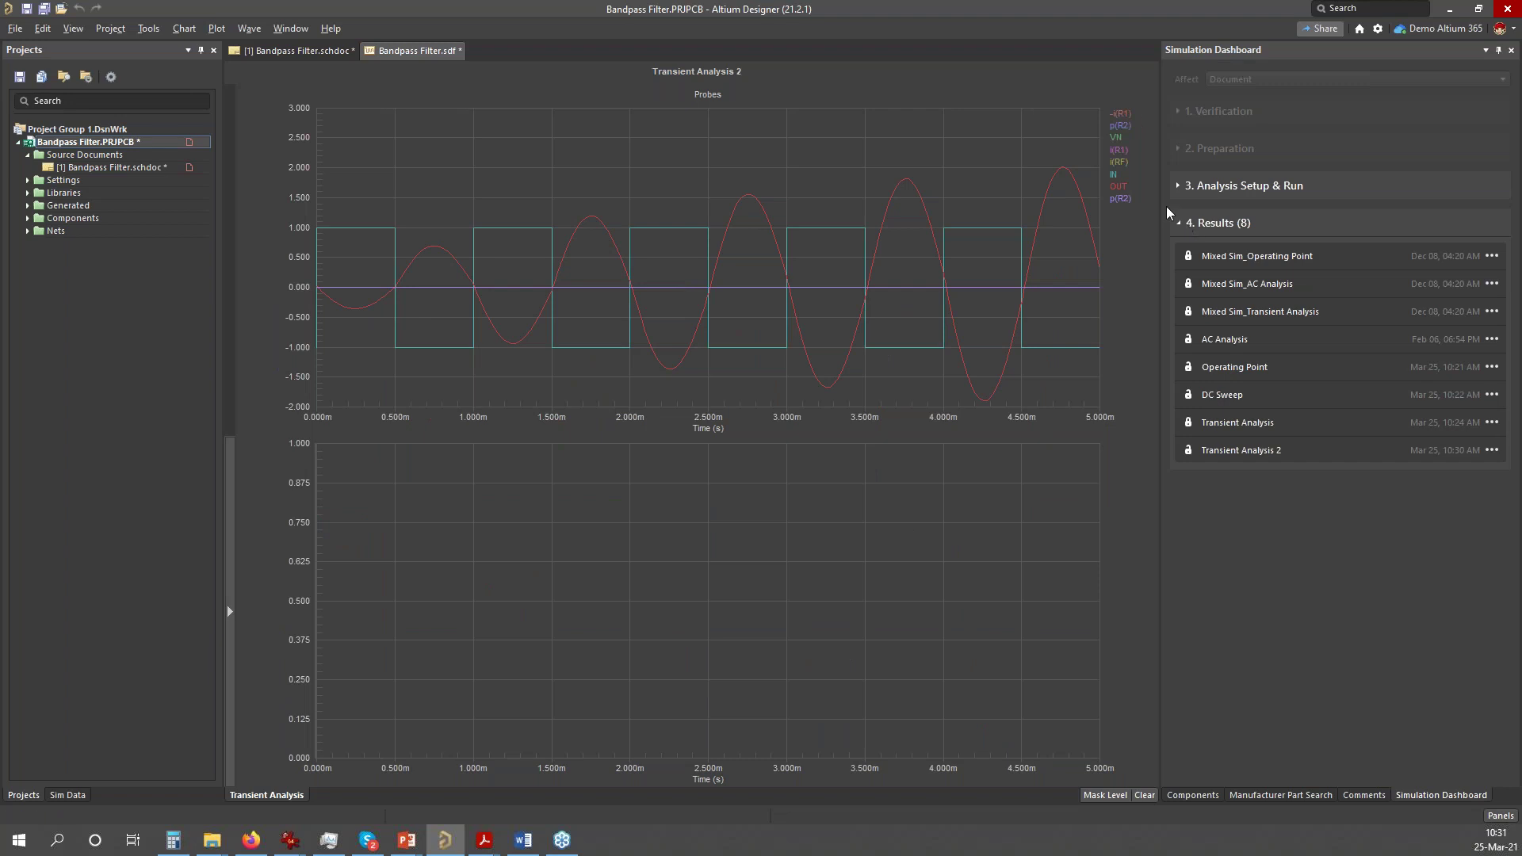
- Move the -i(R1) and i(R1) current waveforms from the Probes plot to the new plot and clear the waveform highlighting
click(1124, 115)
mouse_move(1125, 118)
mouse_down()
mouse_move(991, 275)
mouse_move(863, 554)
mouse_up()
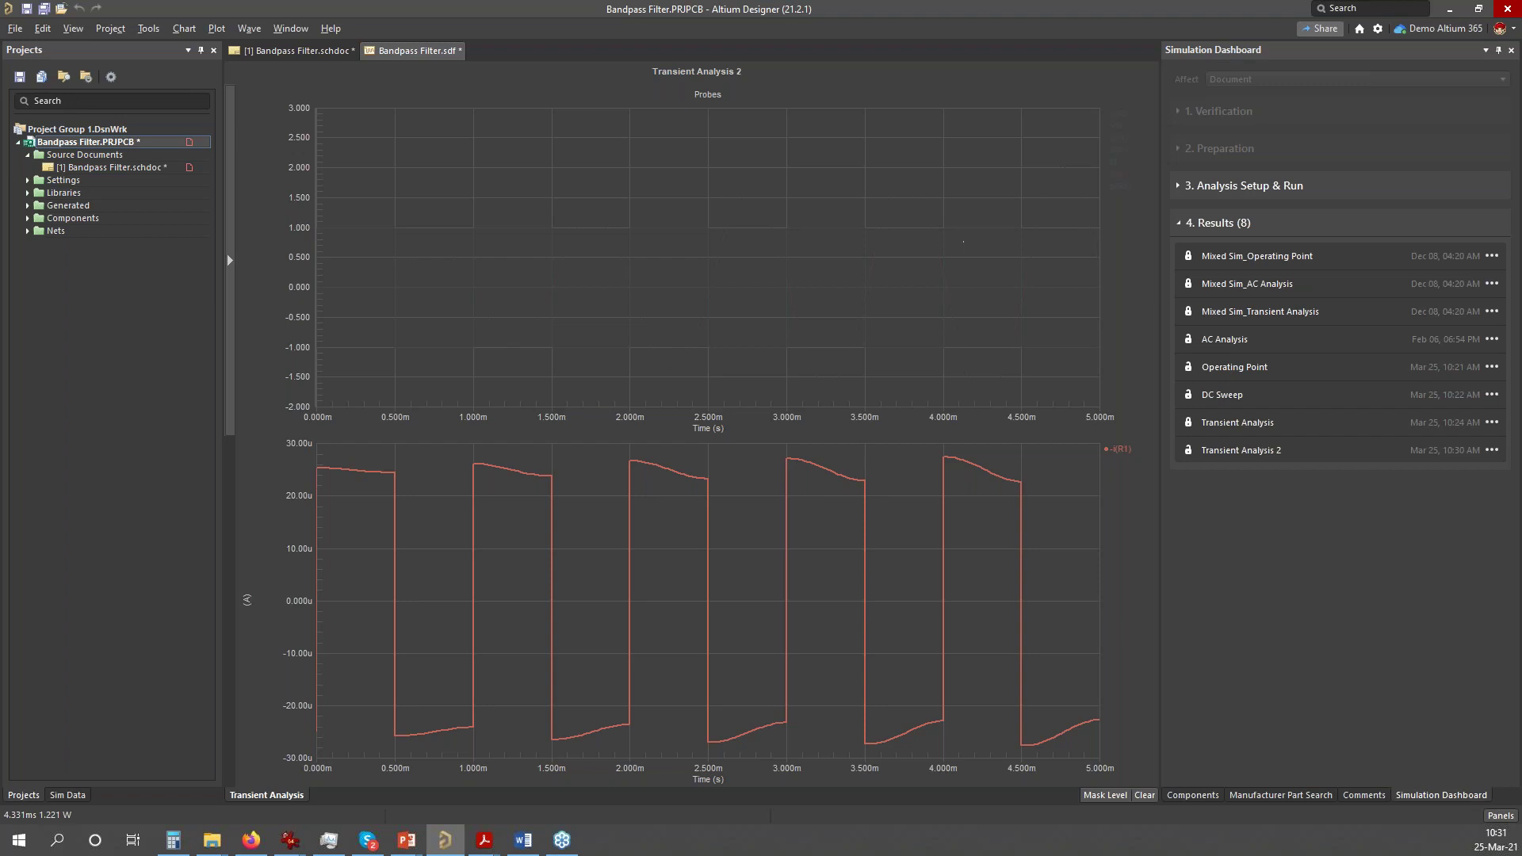
double_click(983, 212)
click(836, 314)
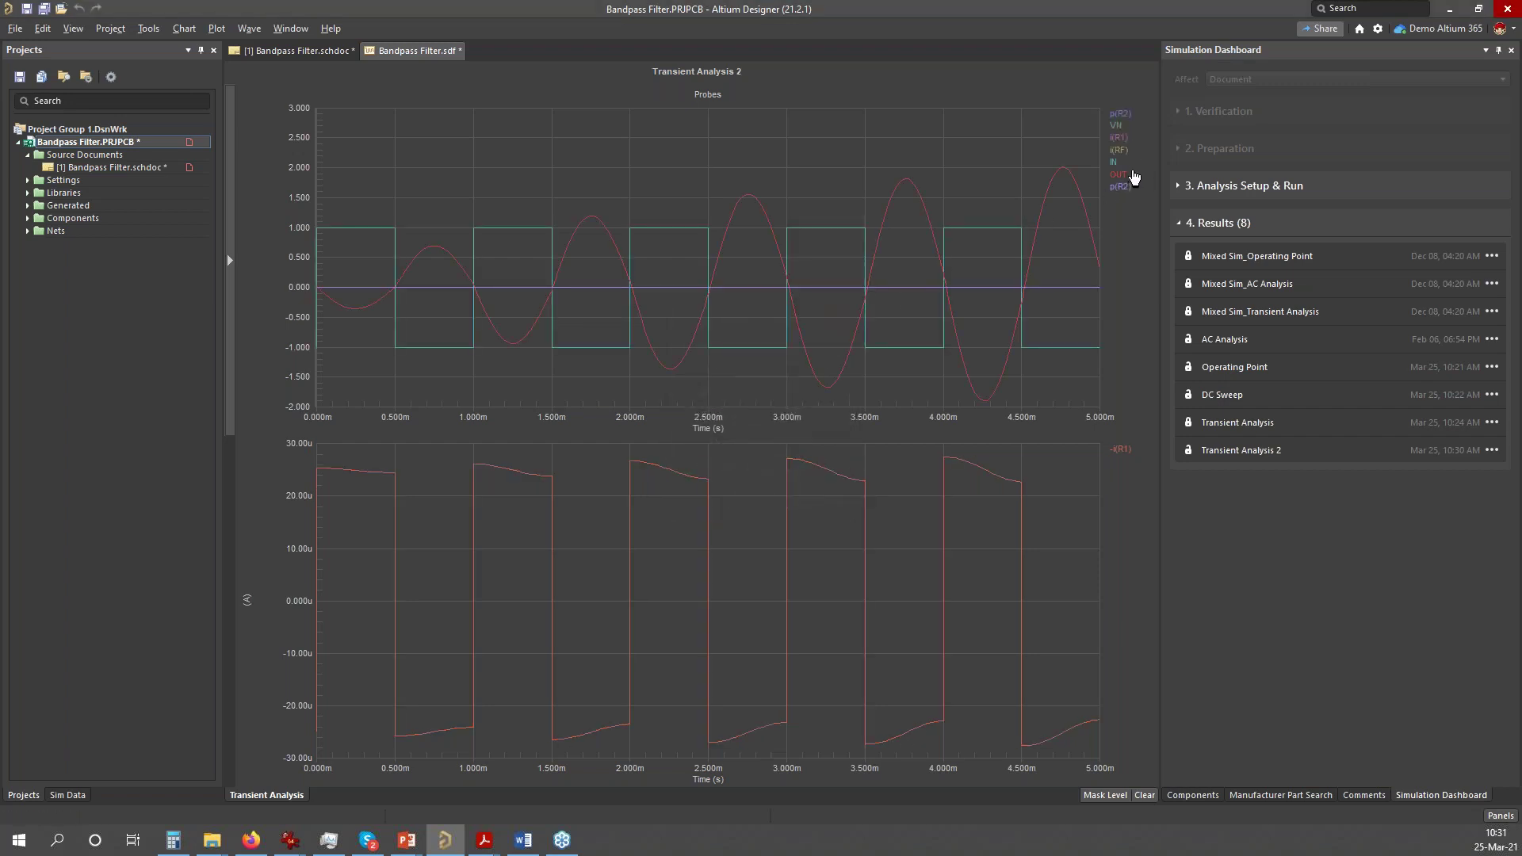
click(1120, 141)
drag(1122, 143, 961, 563)
click(674, 455)
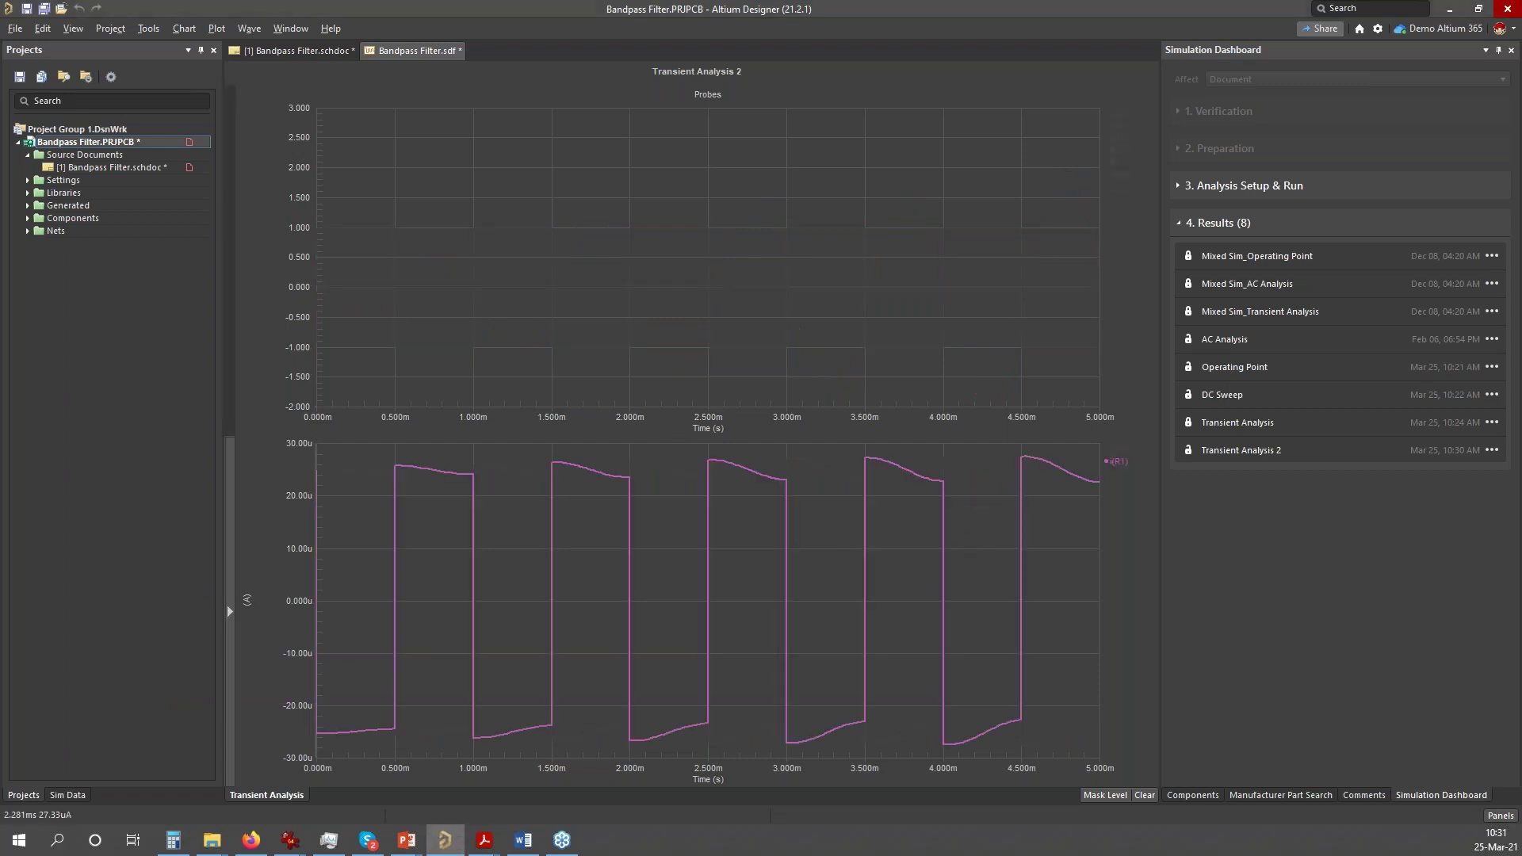
click(674, 460)
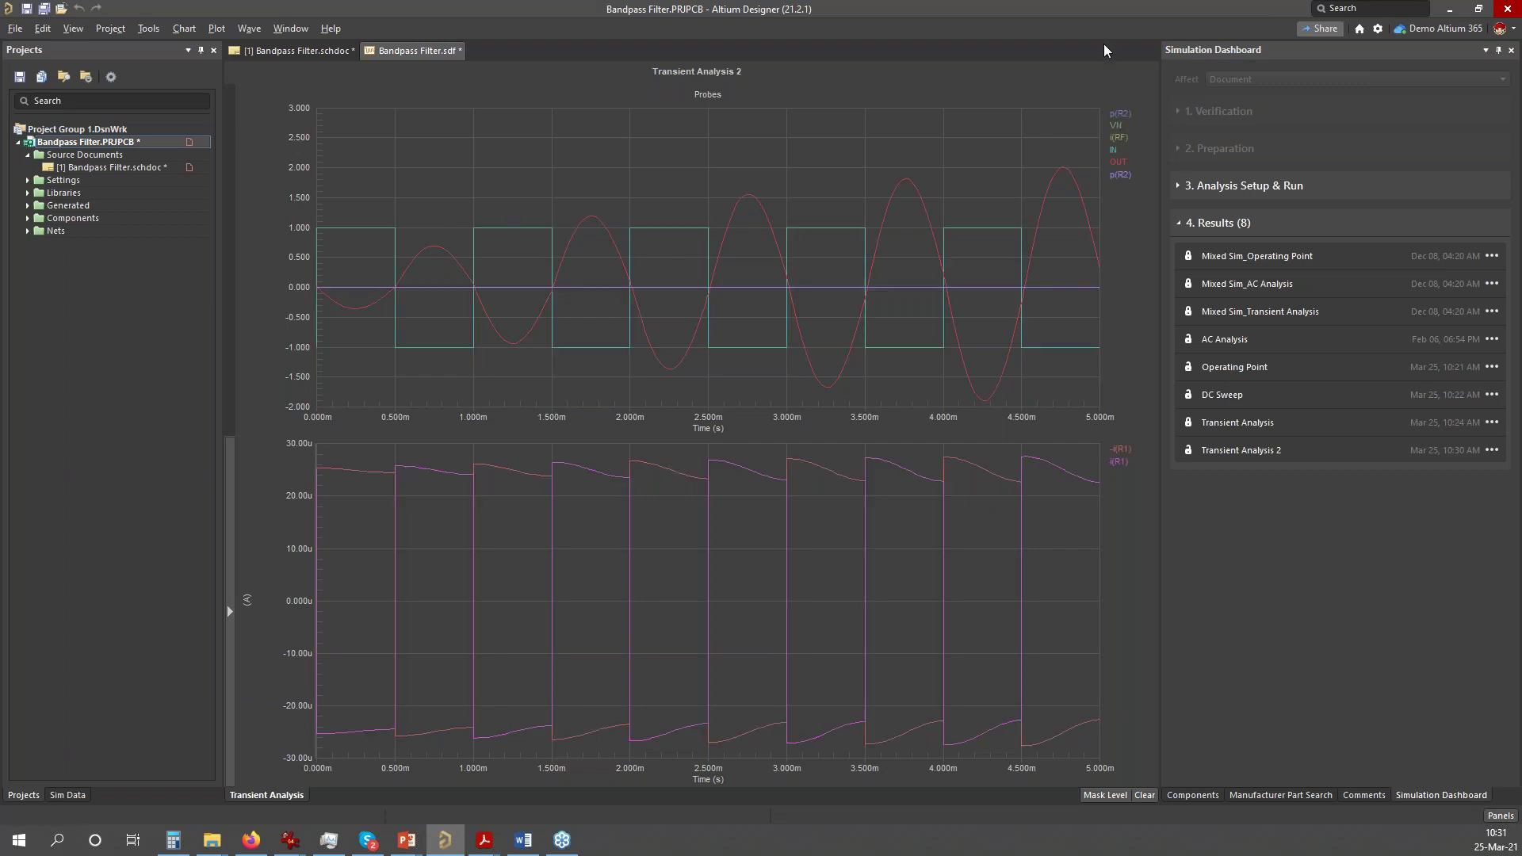
- Add the p(r2) waveform to the plot of the R1 currents on a new Y axis
right_click(576, 465)
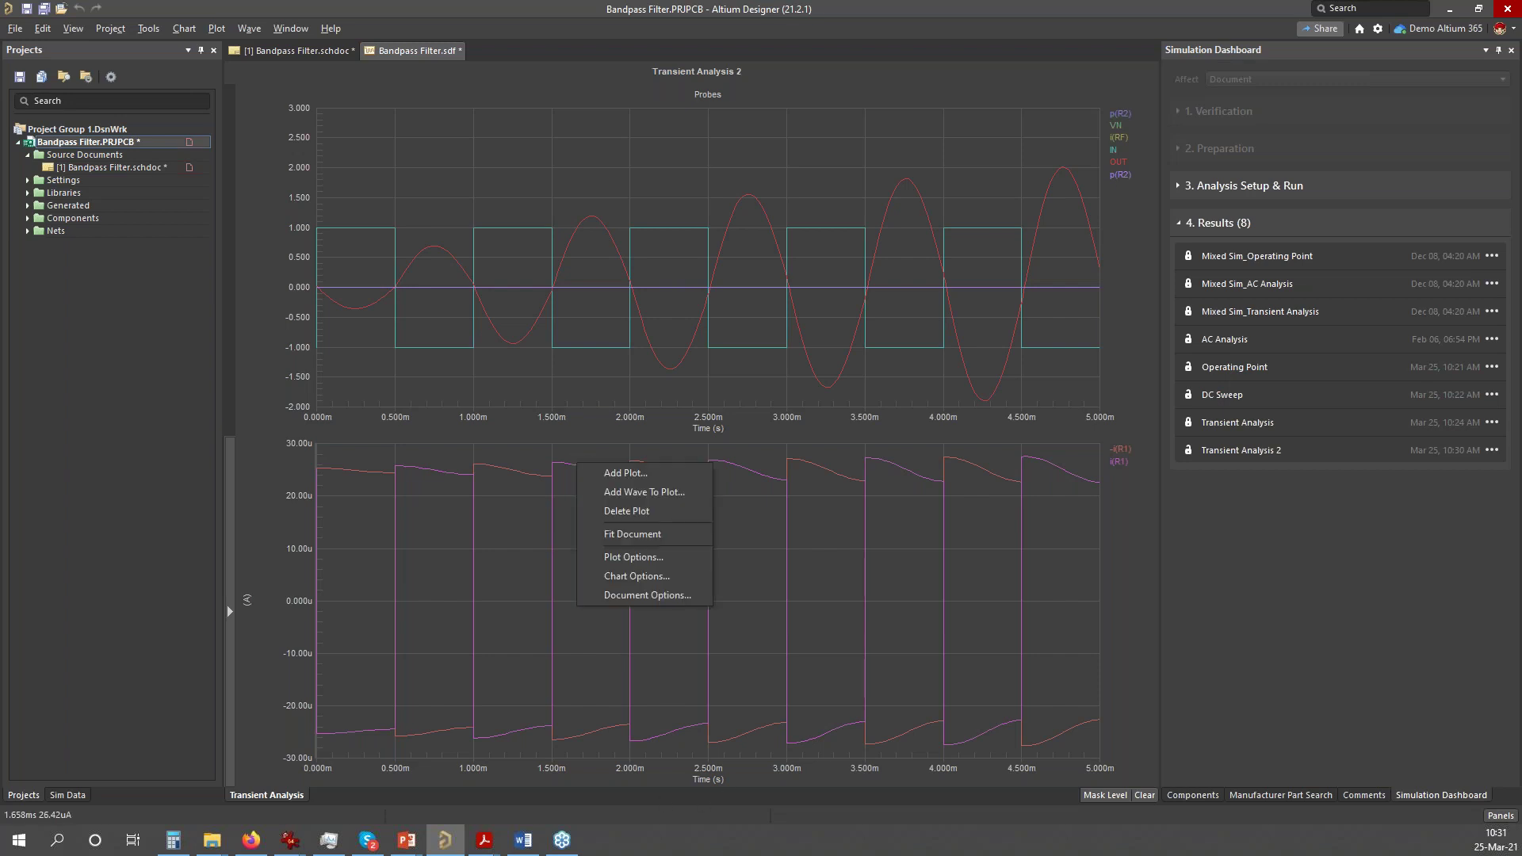
click(679, 492)
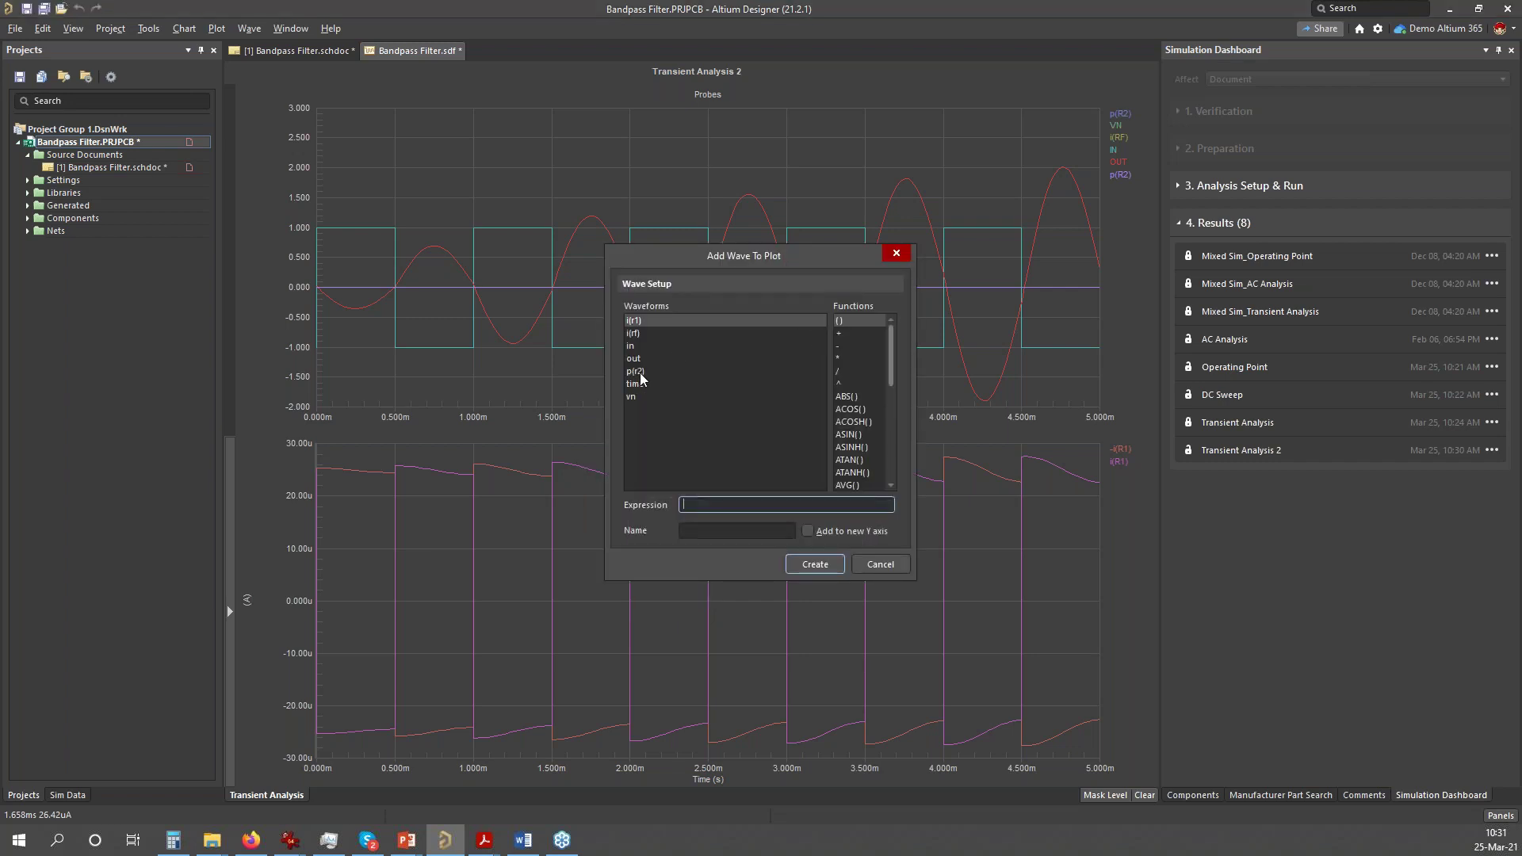
click(634, 371)
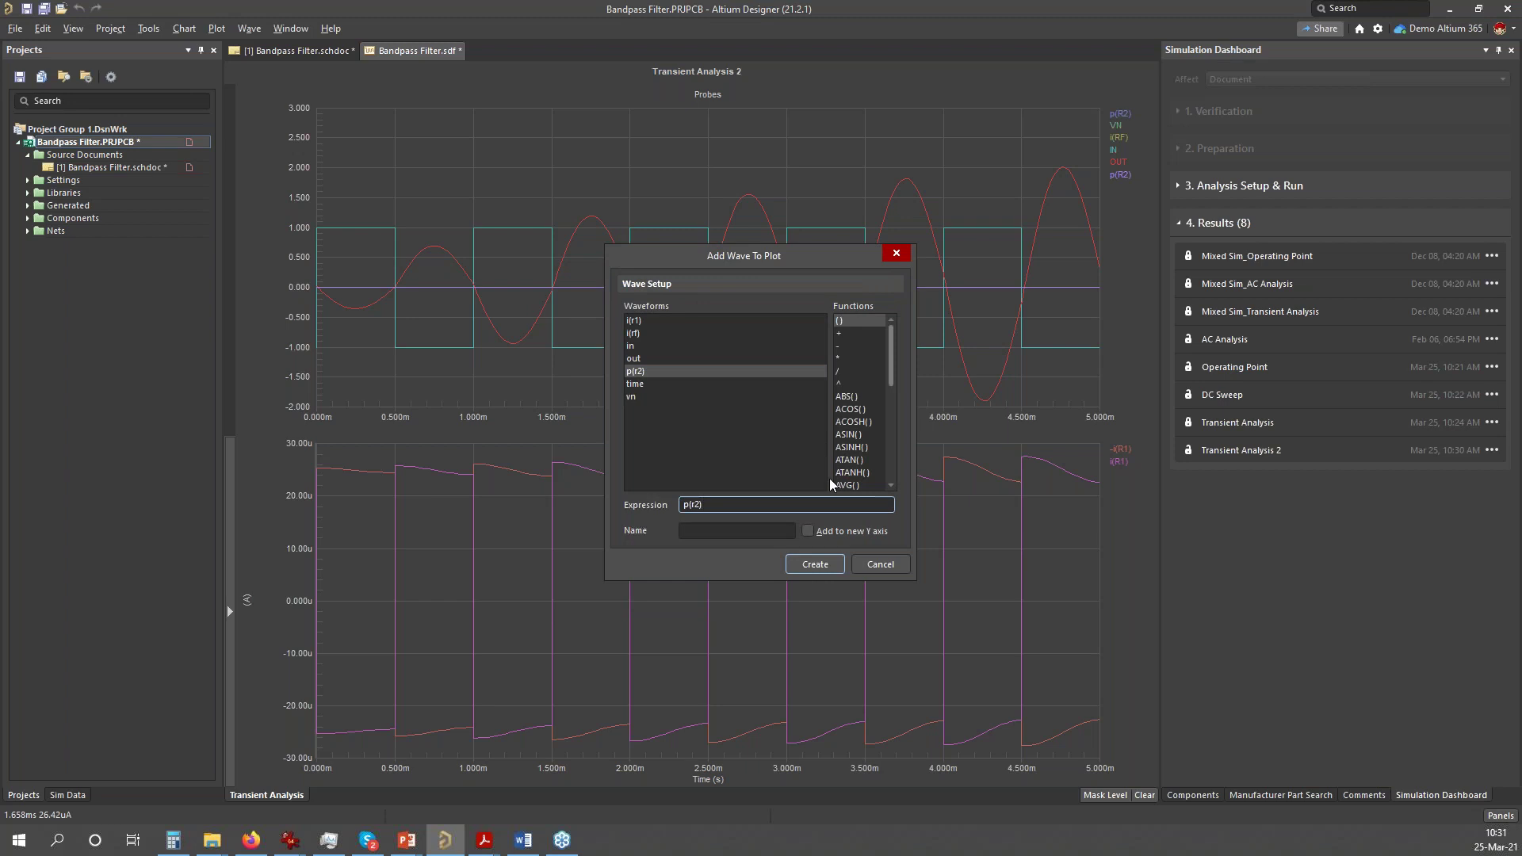
click(816, 534)
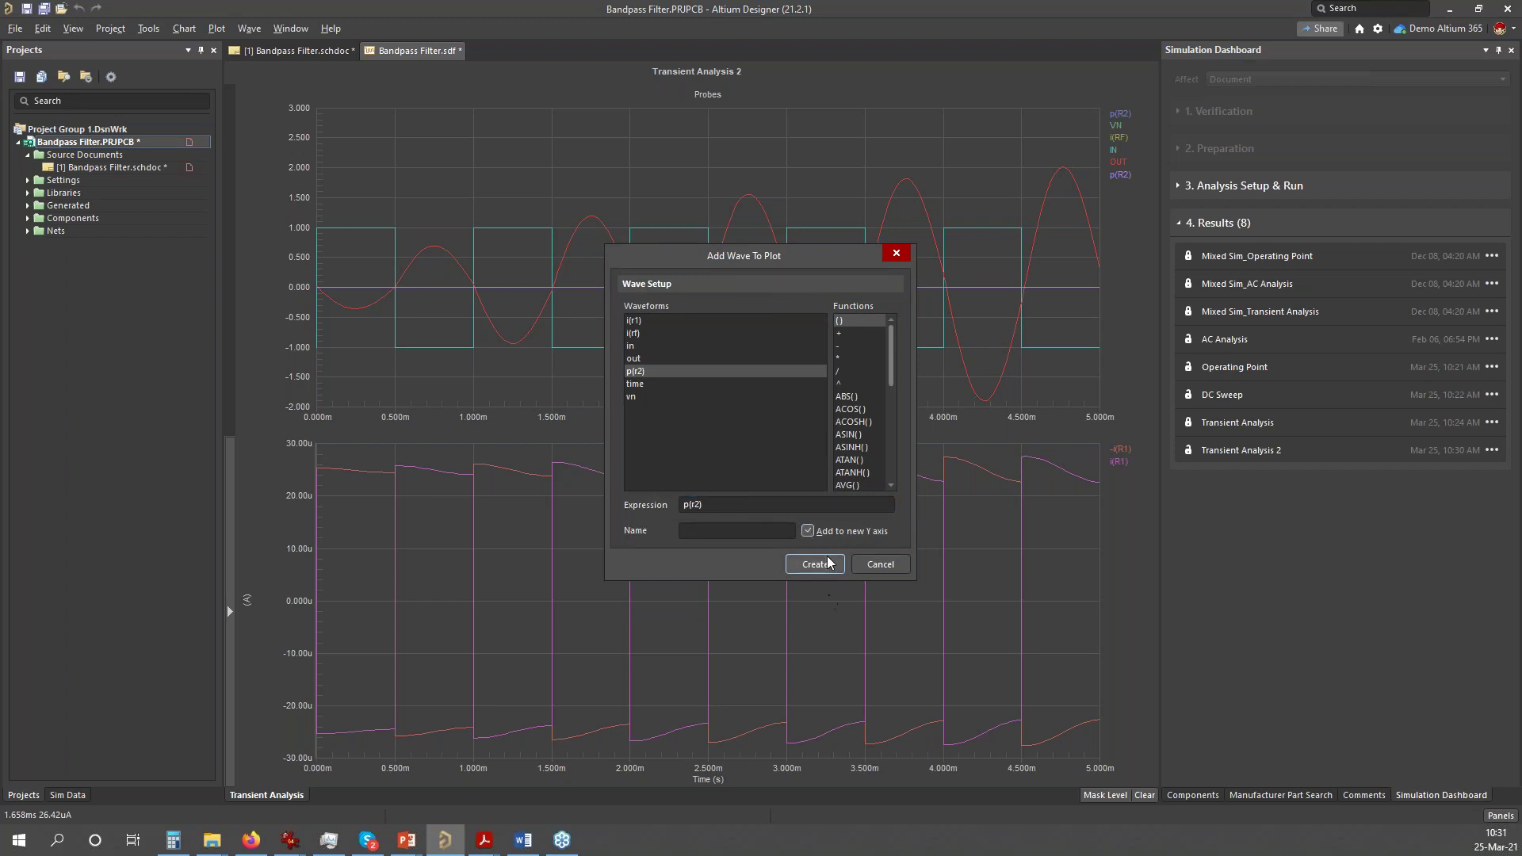
click(813, 569)
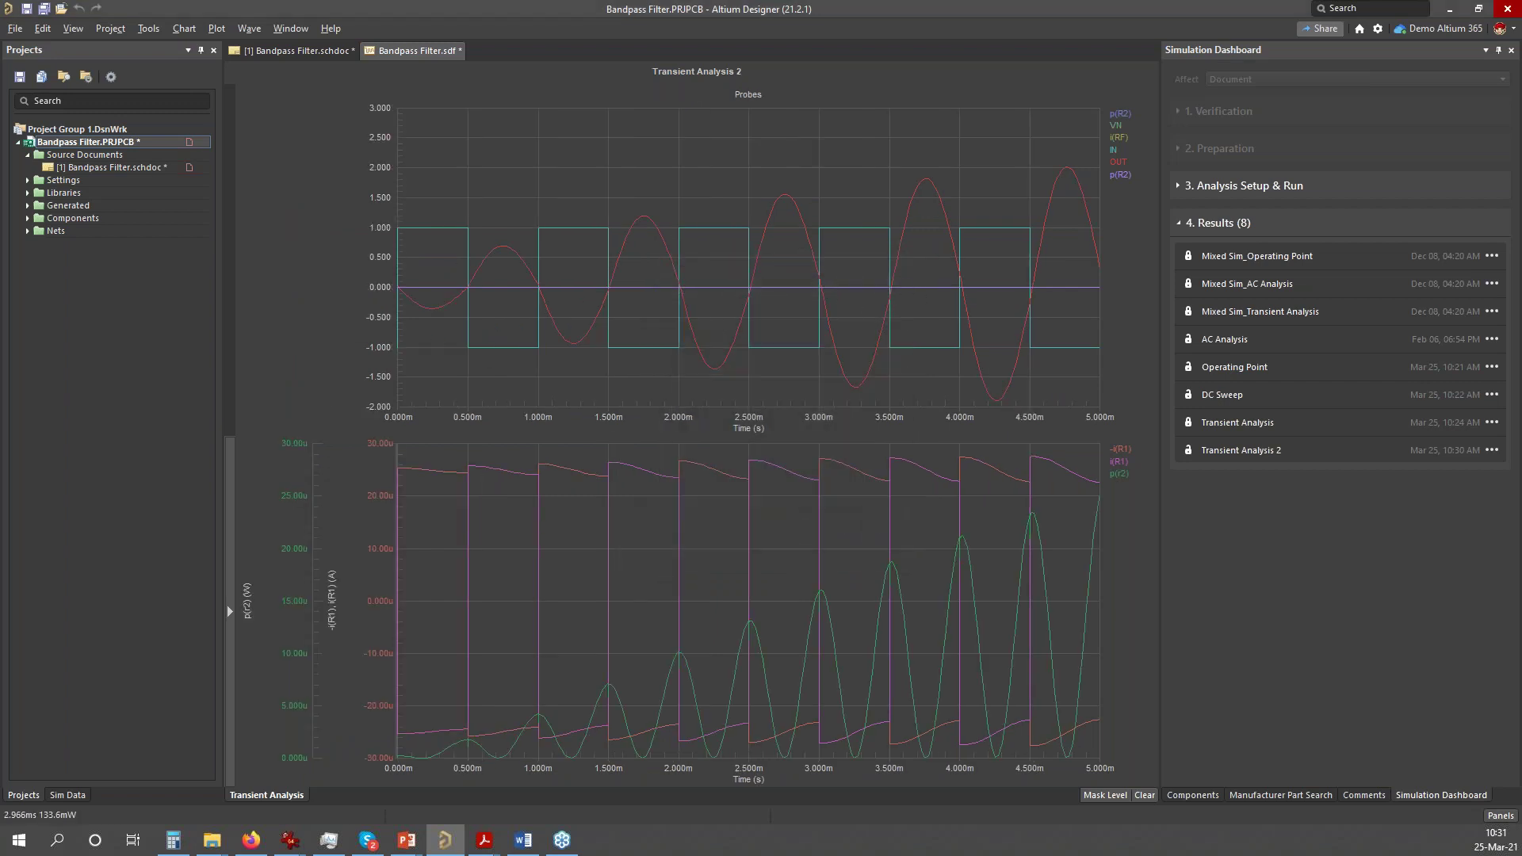
- Highlight the p(R2) and OUT waveforms in the Probes plot, clear the highlighting, and lock the Transient Analysis 2 result
click(1124, 183)
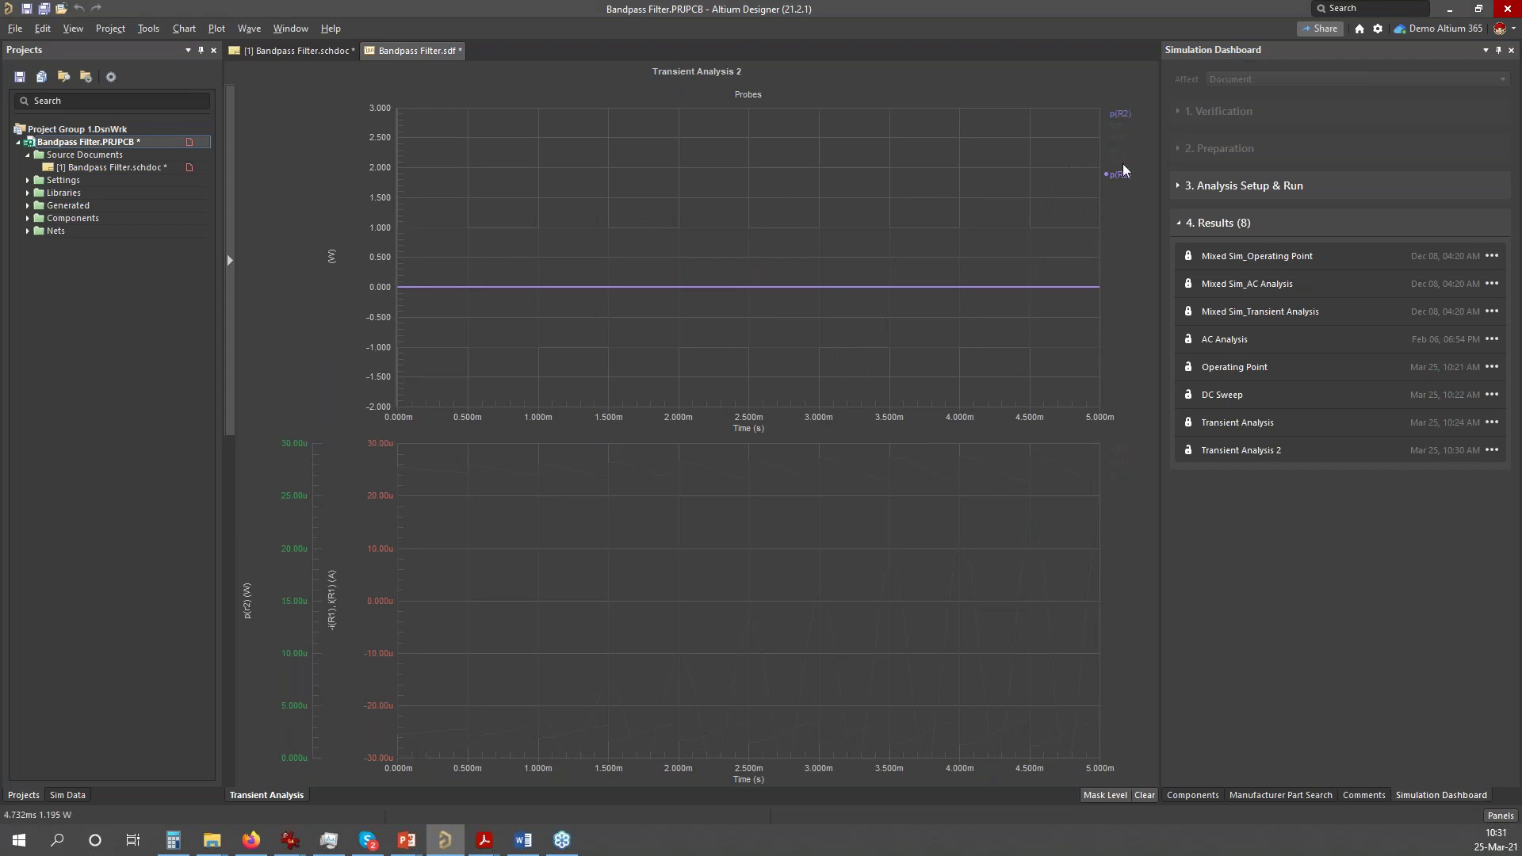
click(1122, 125)
click(1119, 163)
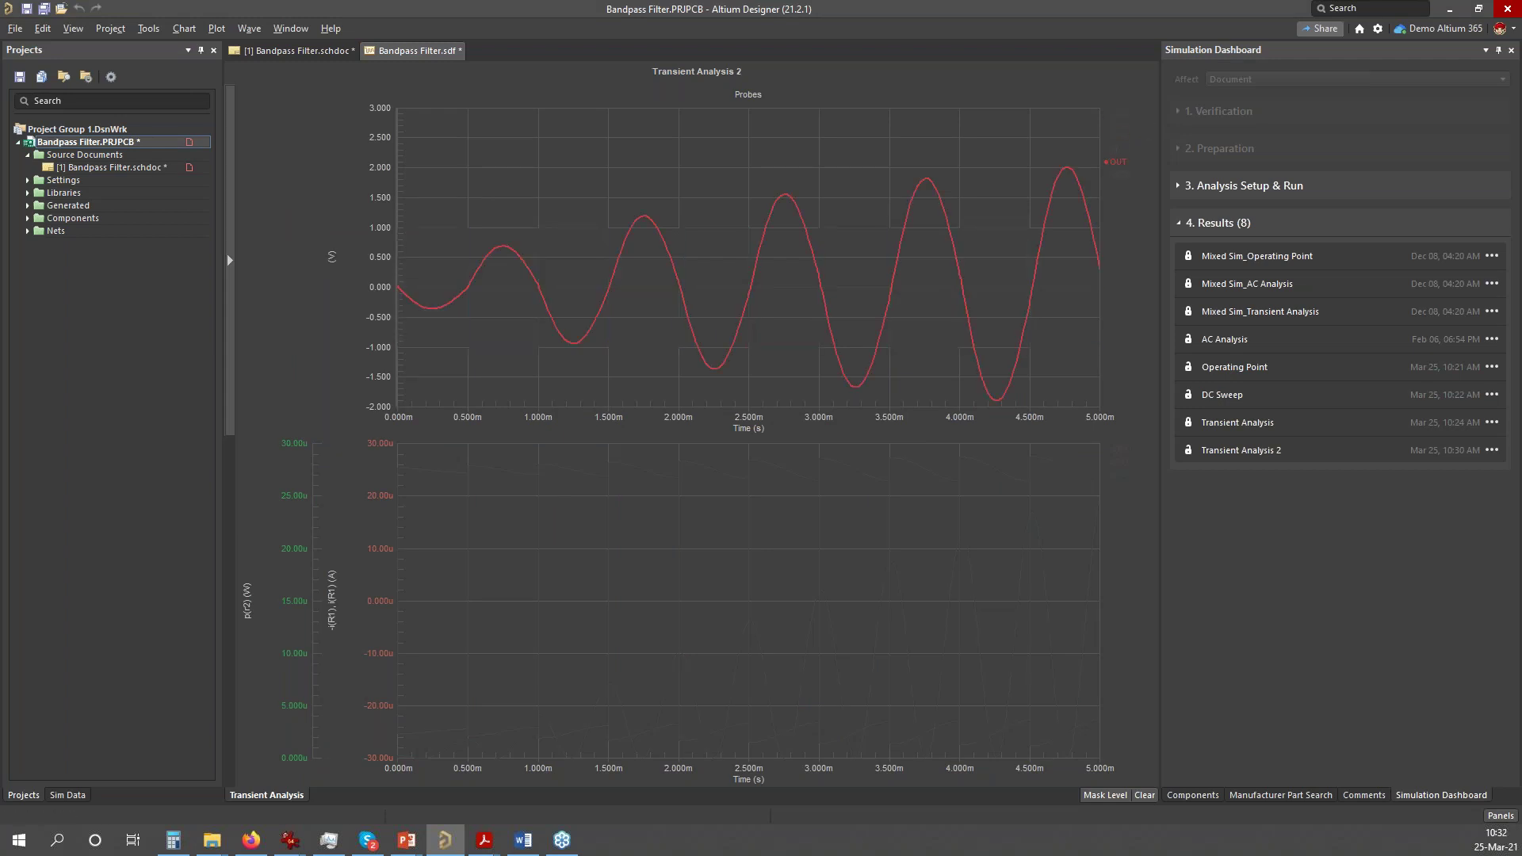
click(1054, 228)
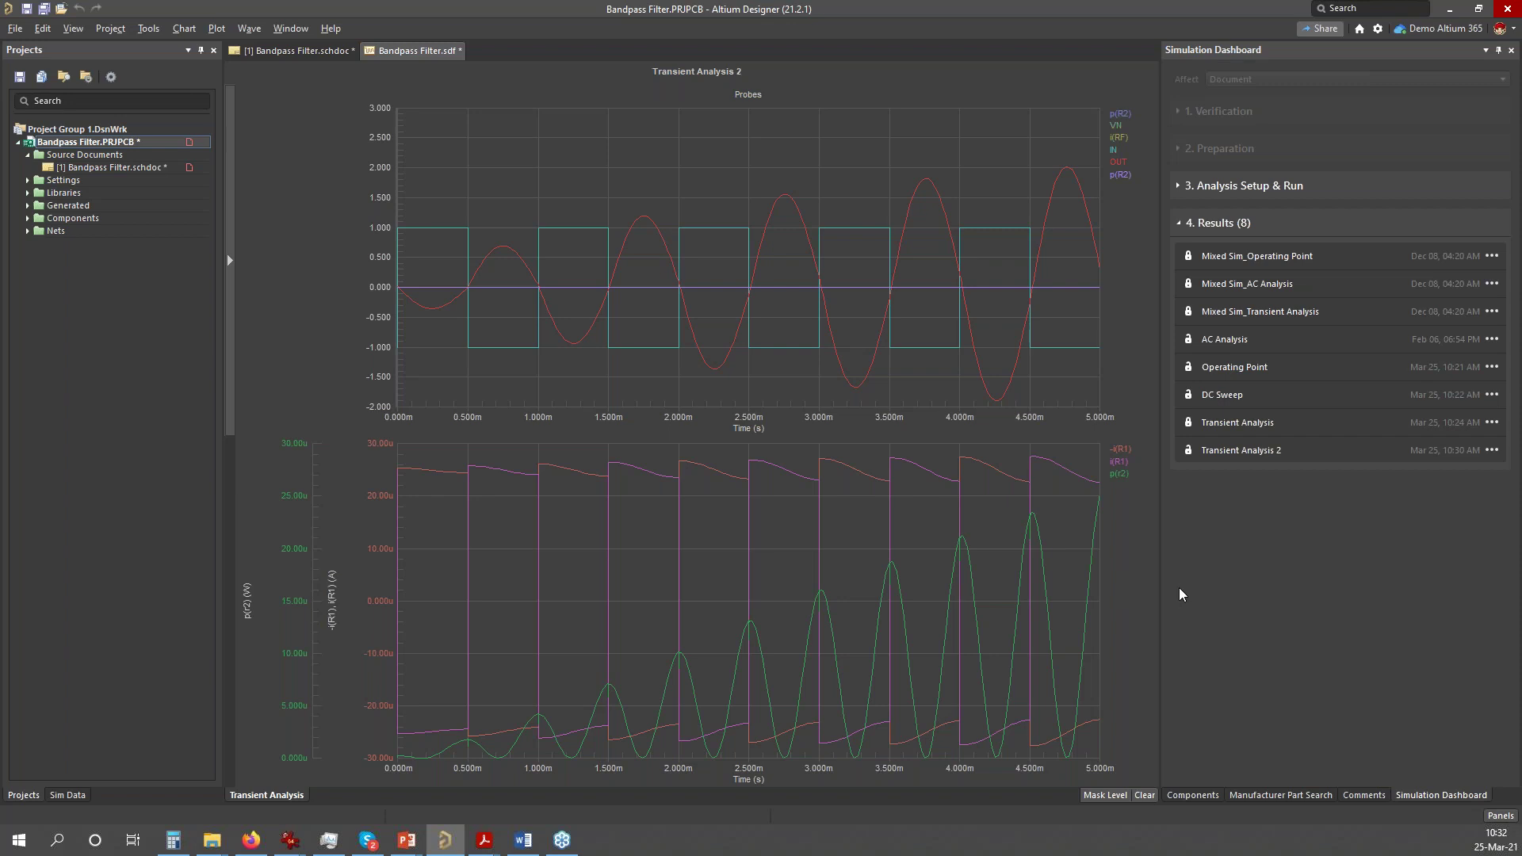
click(1189, 453)
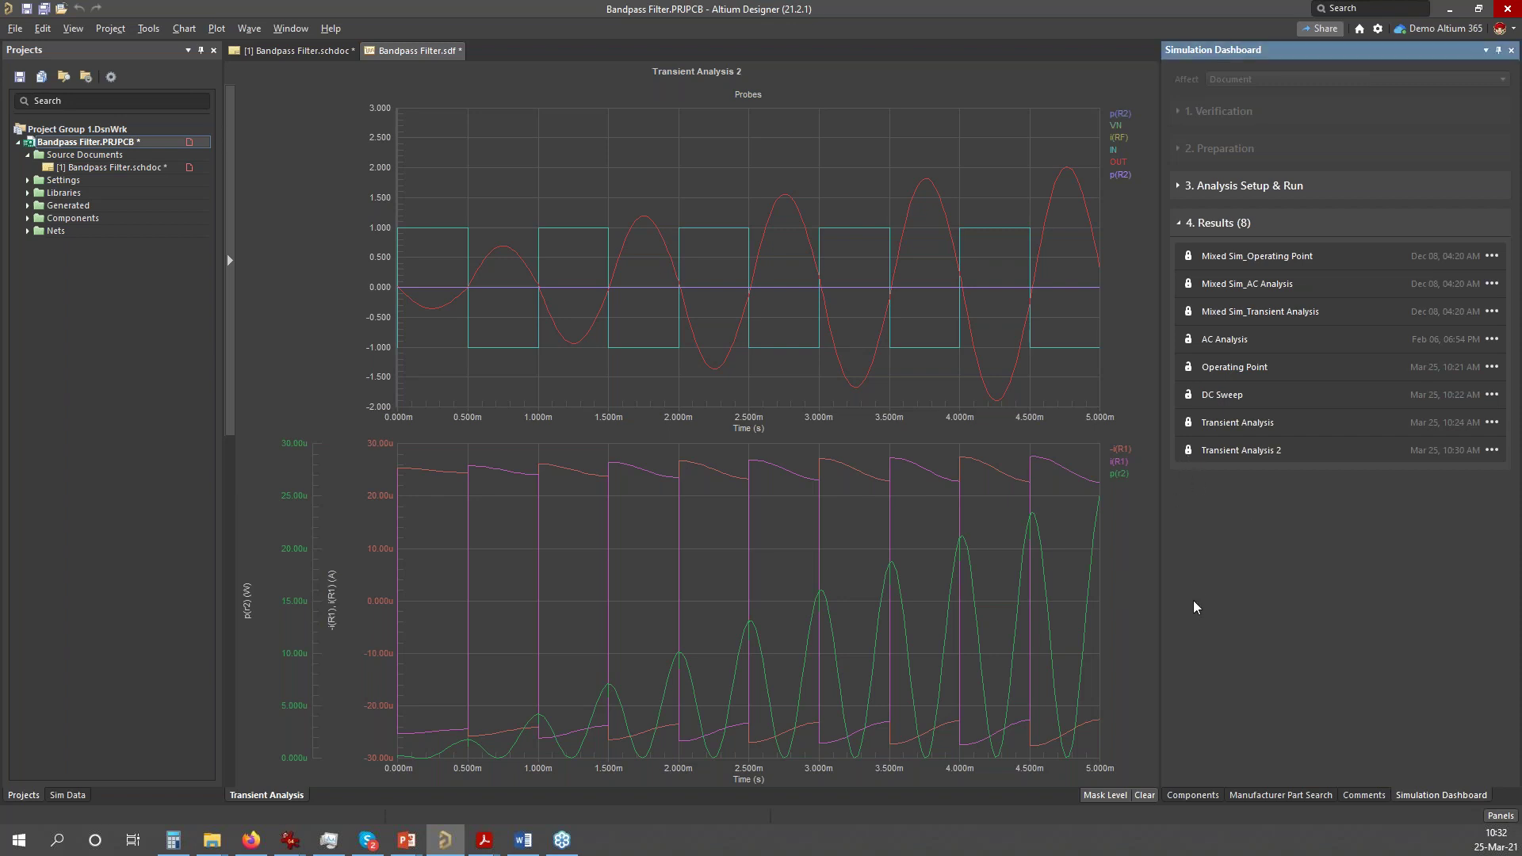
- In the schematic's advanced analysis settings, enable Sweep Parameter and choose RF as the component to sweep
click(302, 51)
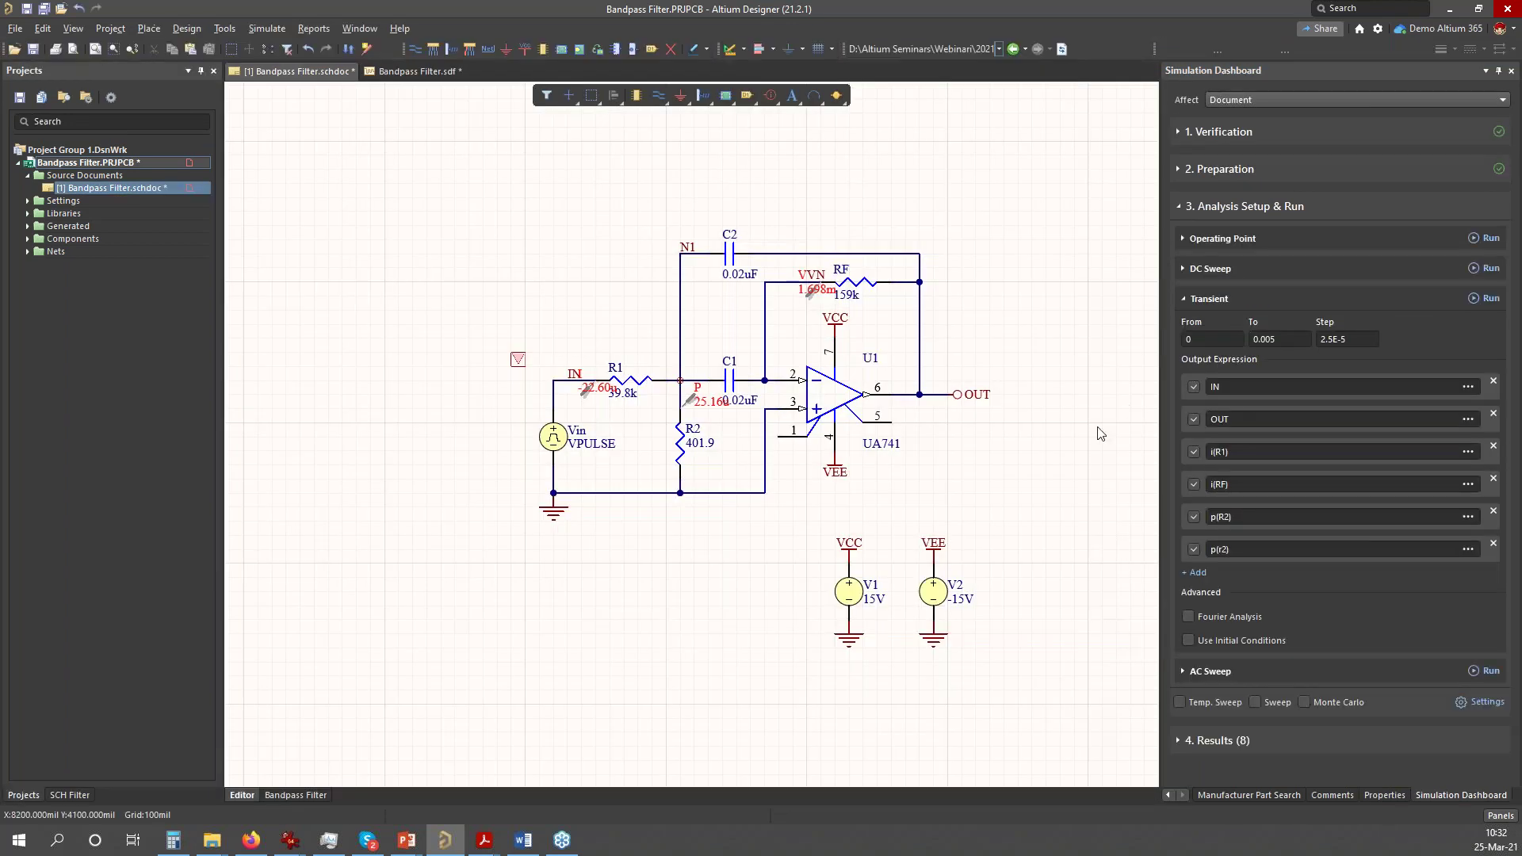
click(1488, 711)
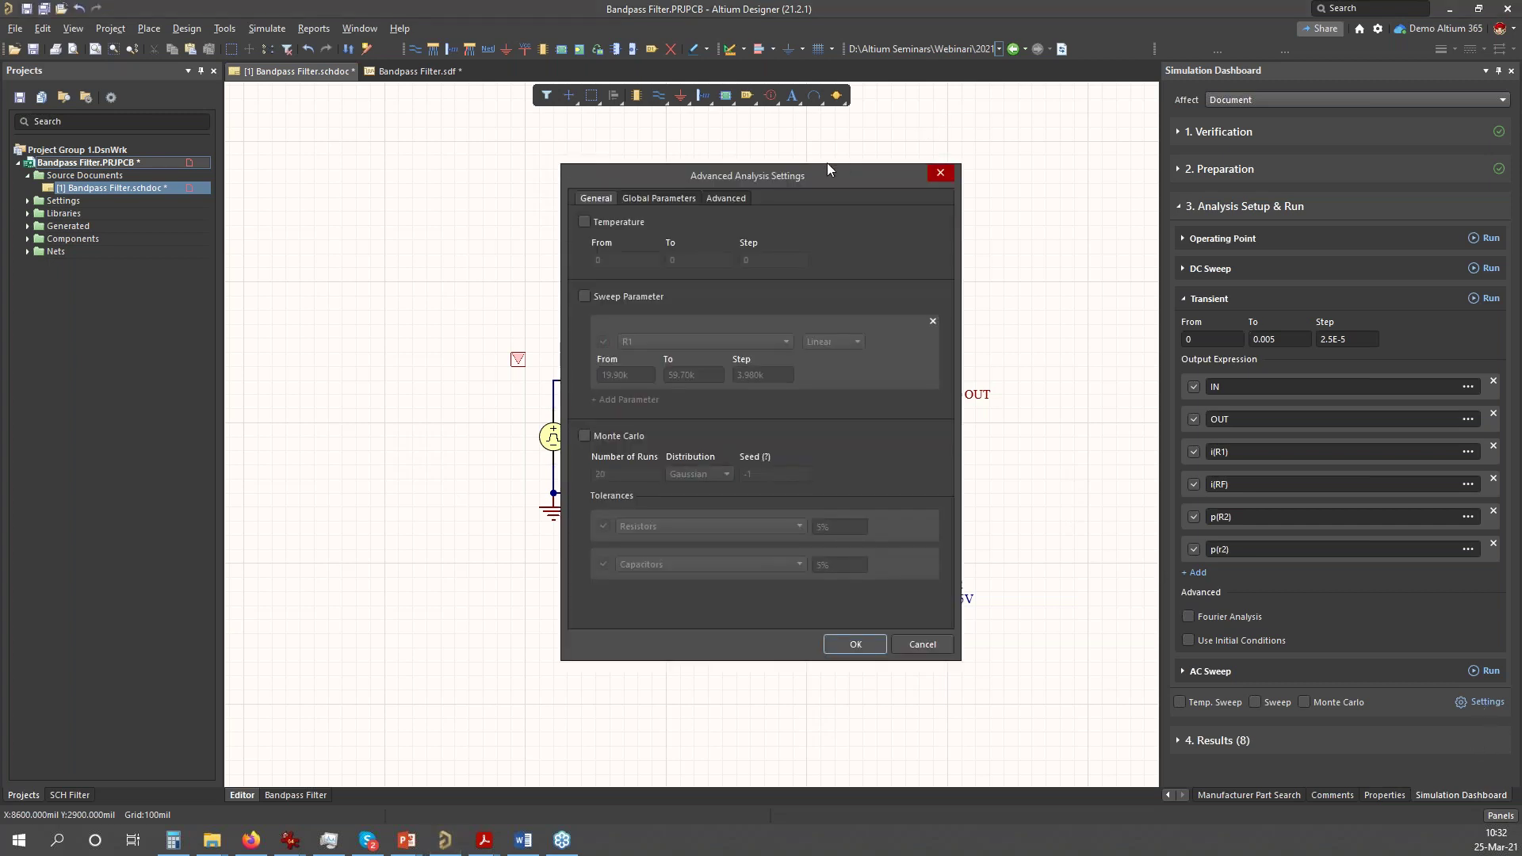
drag(826, 162, 1212, 213)
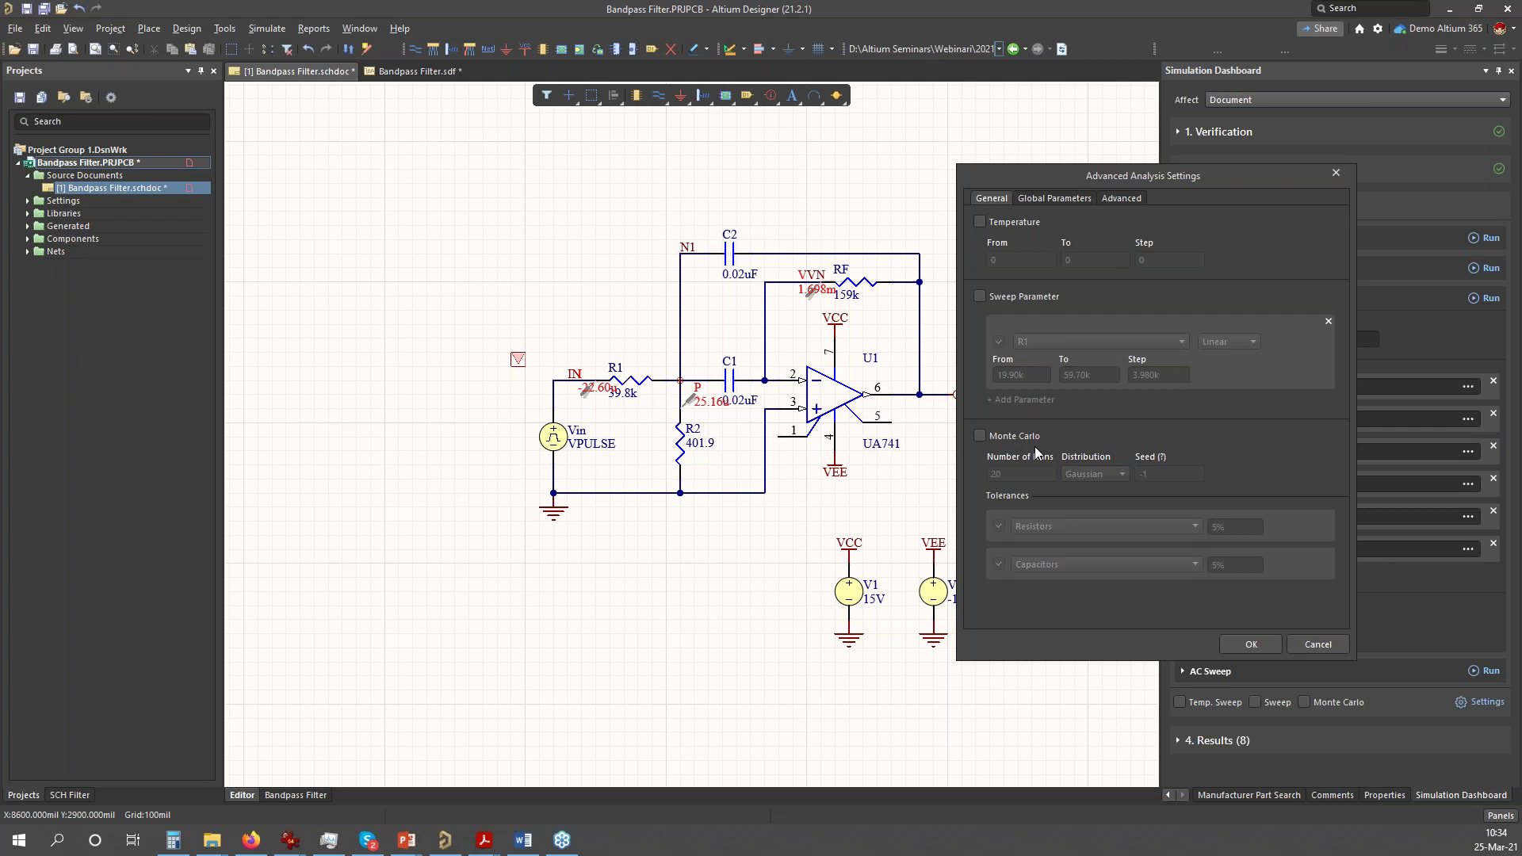
click(980, 296)
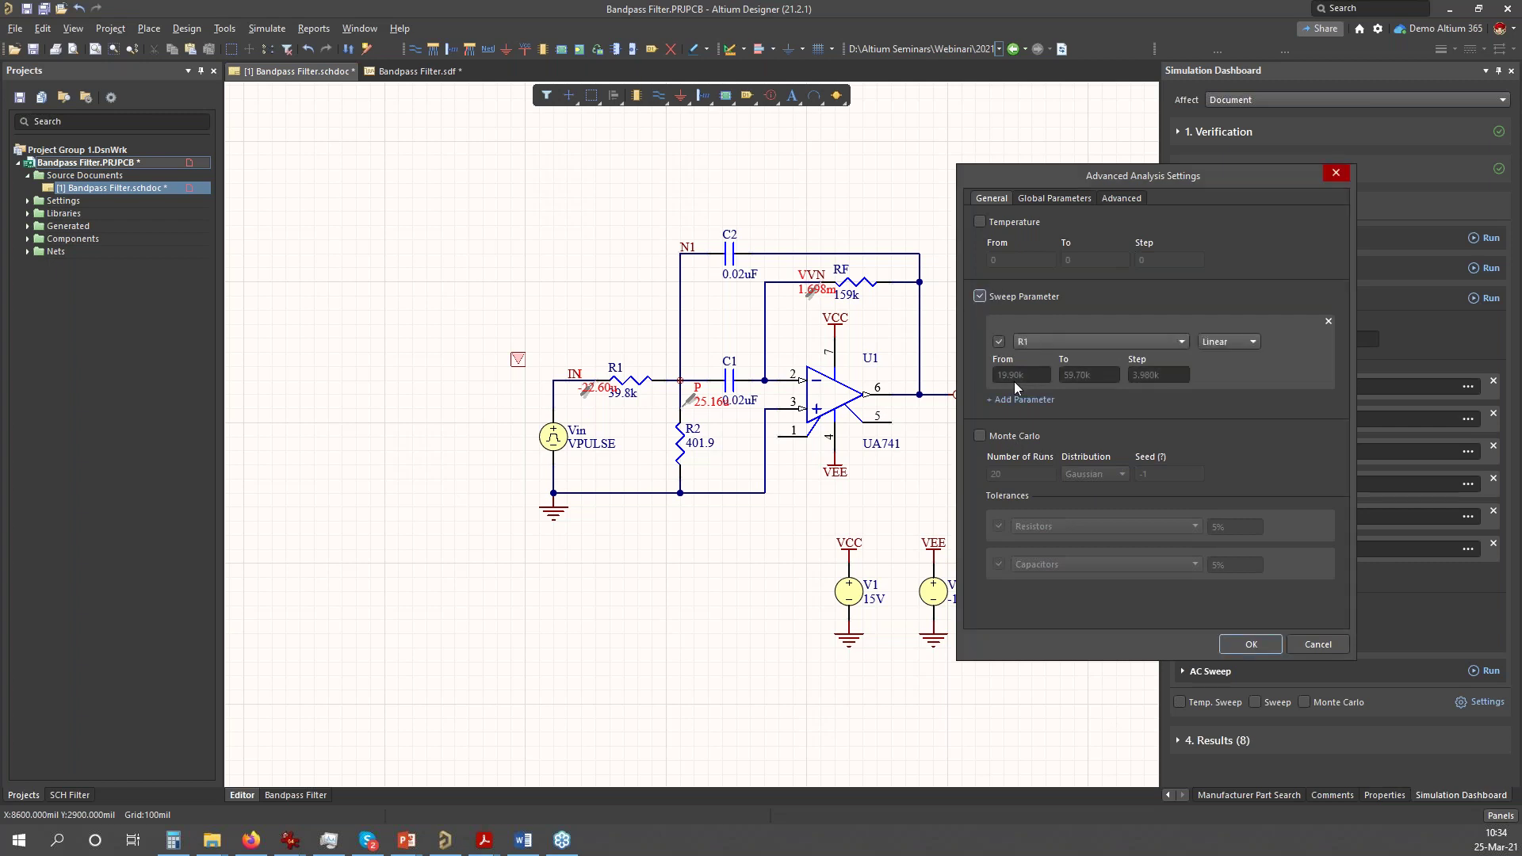
click(1100, 347)
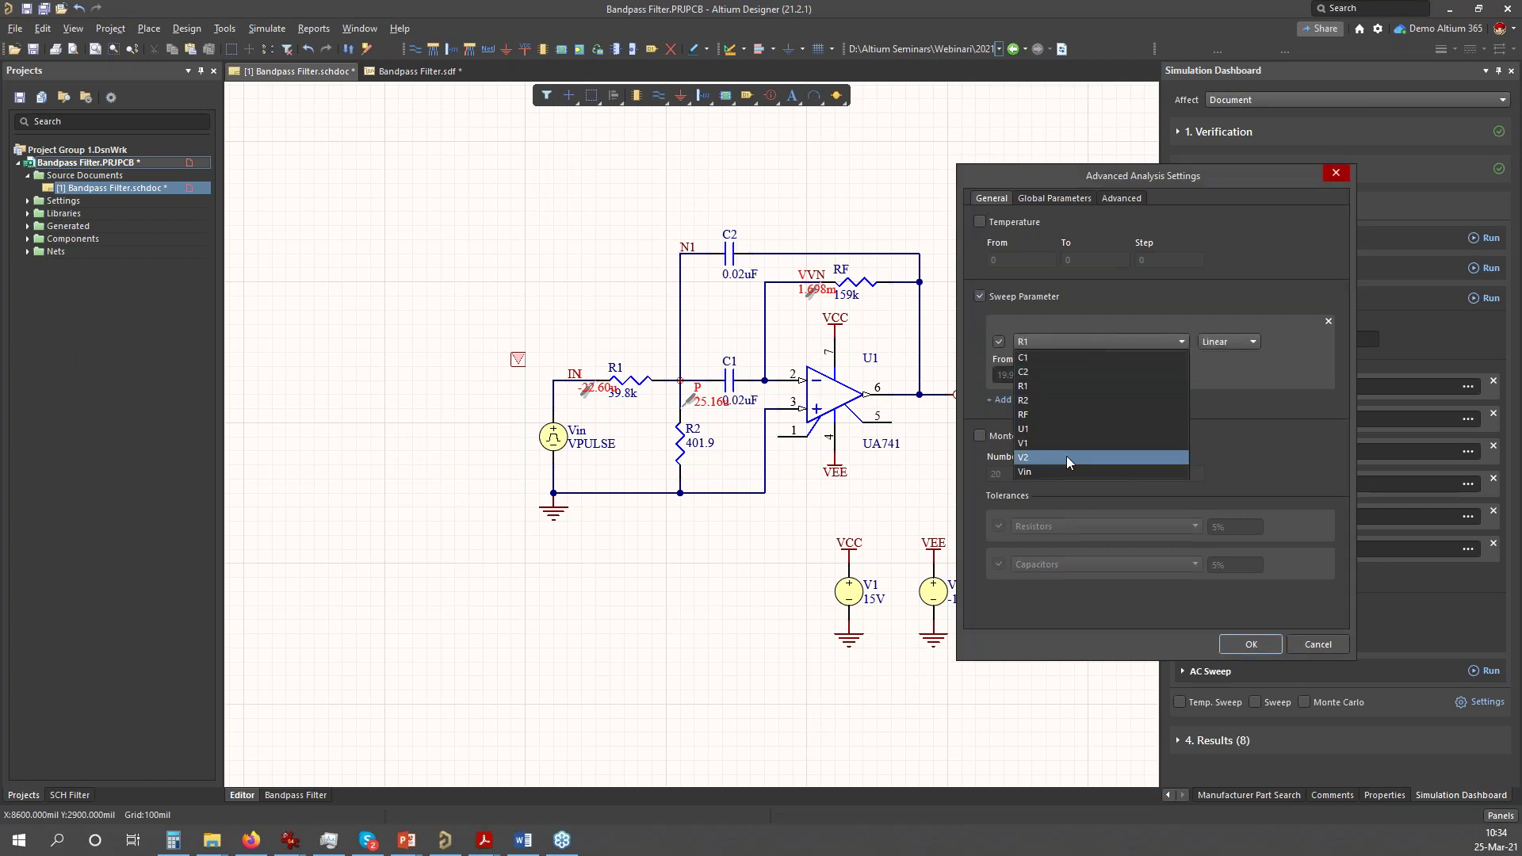
click(1068, 415)
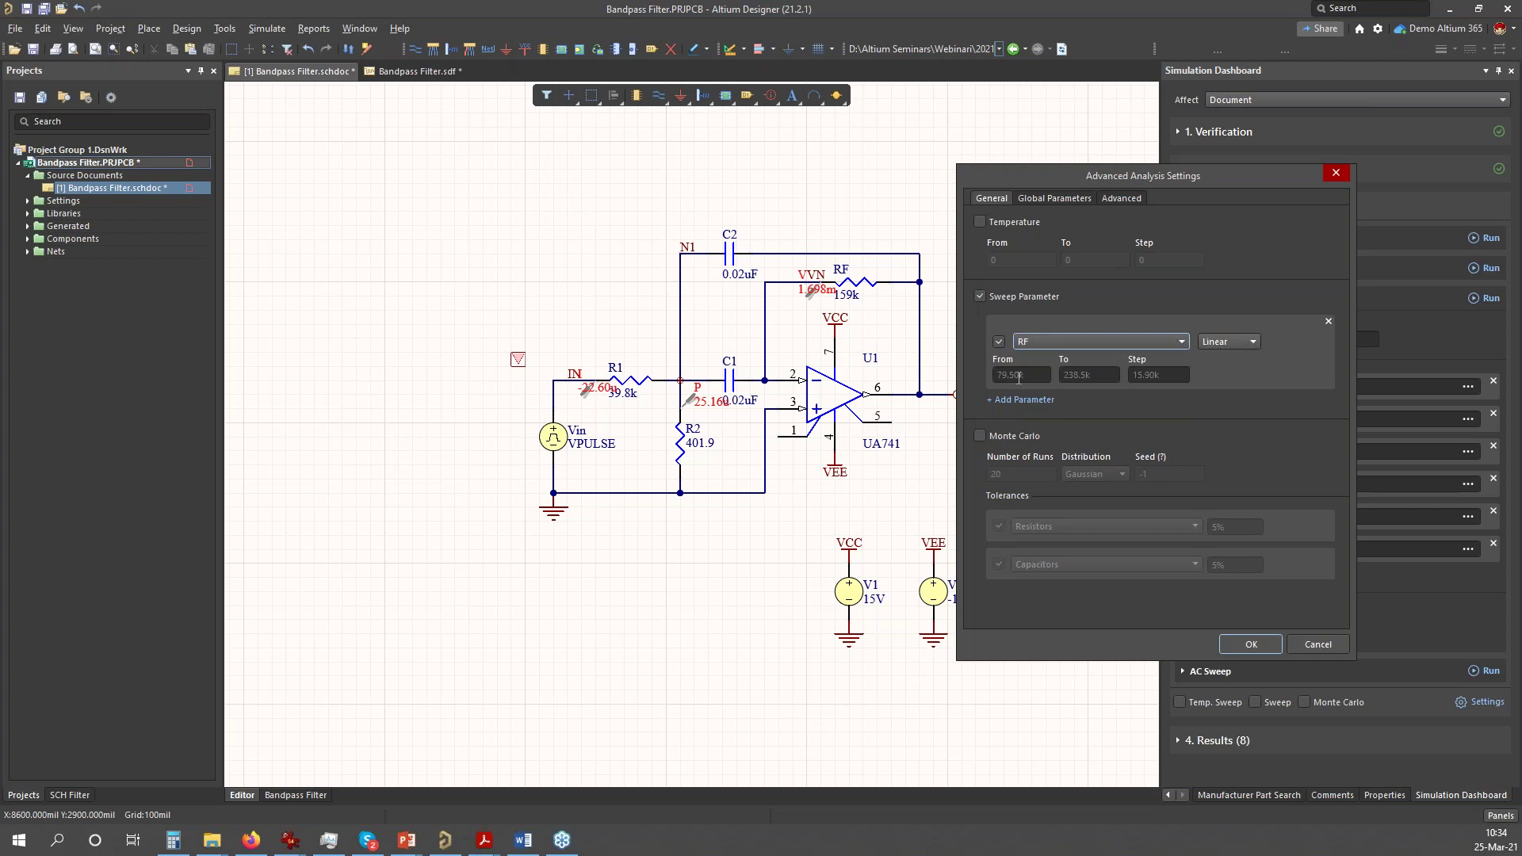
- Set the linear RF sweep from 130k to 210k with a step of 10k and confirm the settings
click(1048, 374)
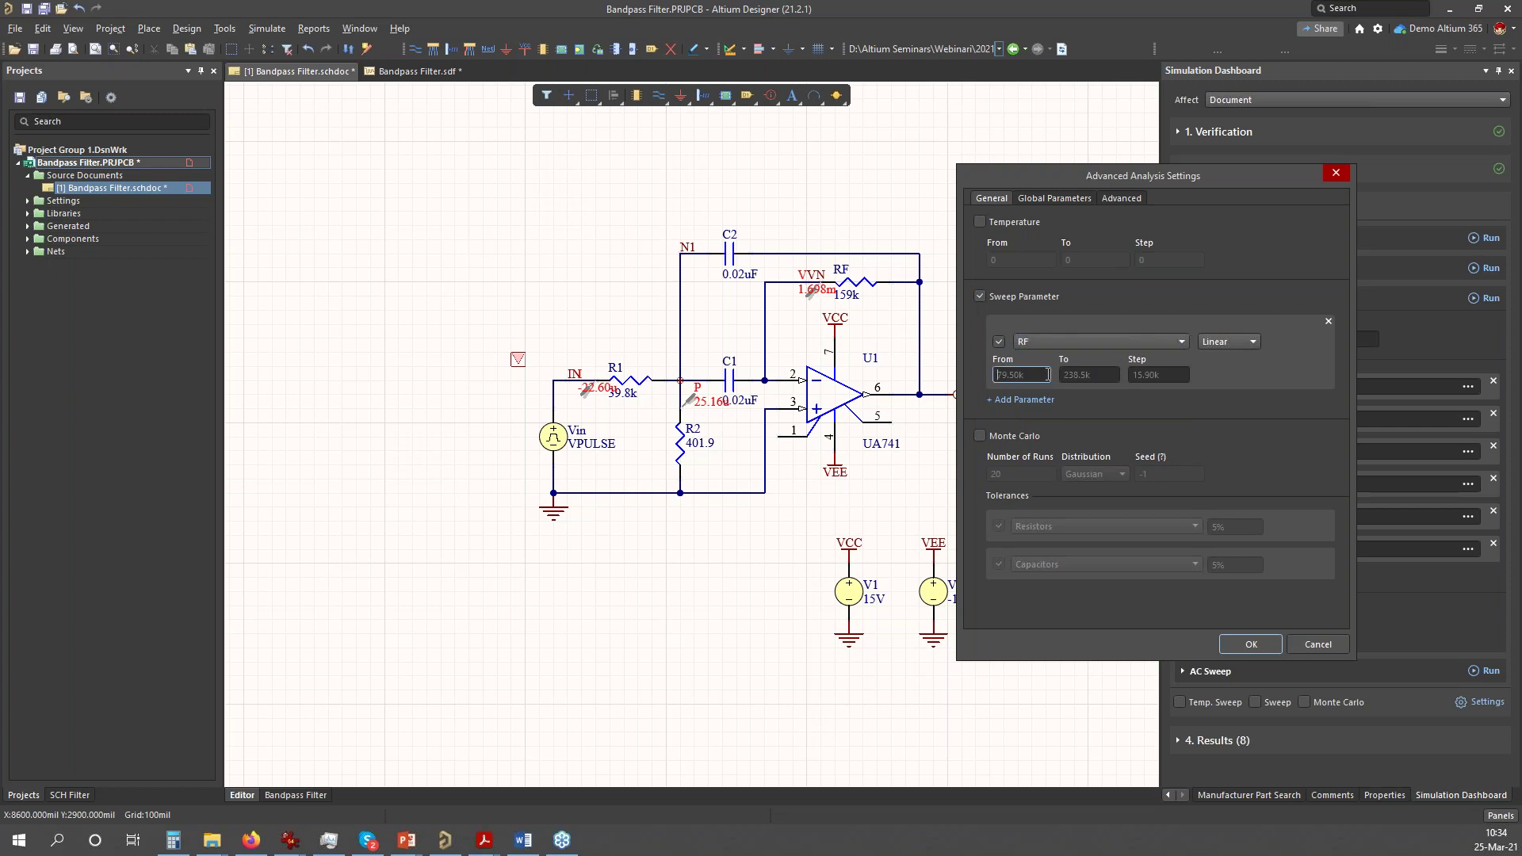
key(ctrl+a)
text(130)
key(Tab)
text(210k)
key(Tab)
text(1)
click(1238, 645)
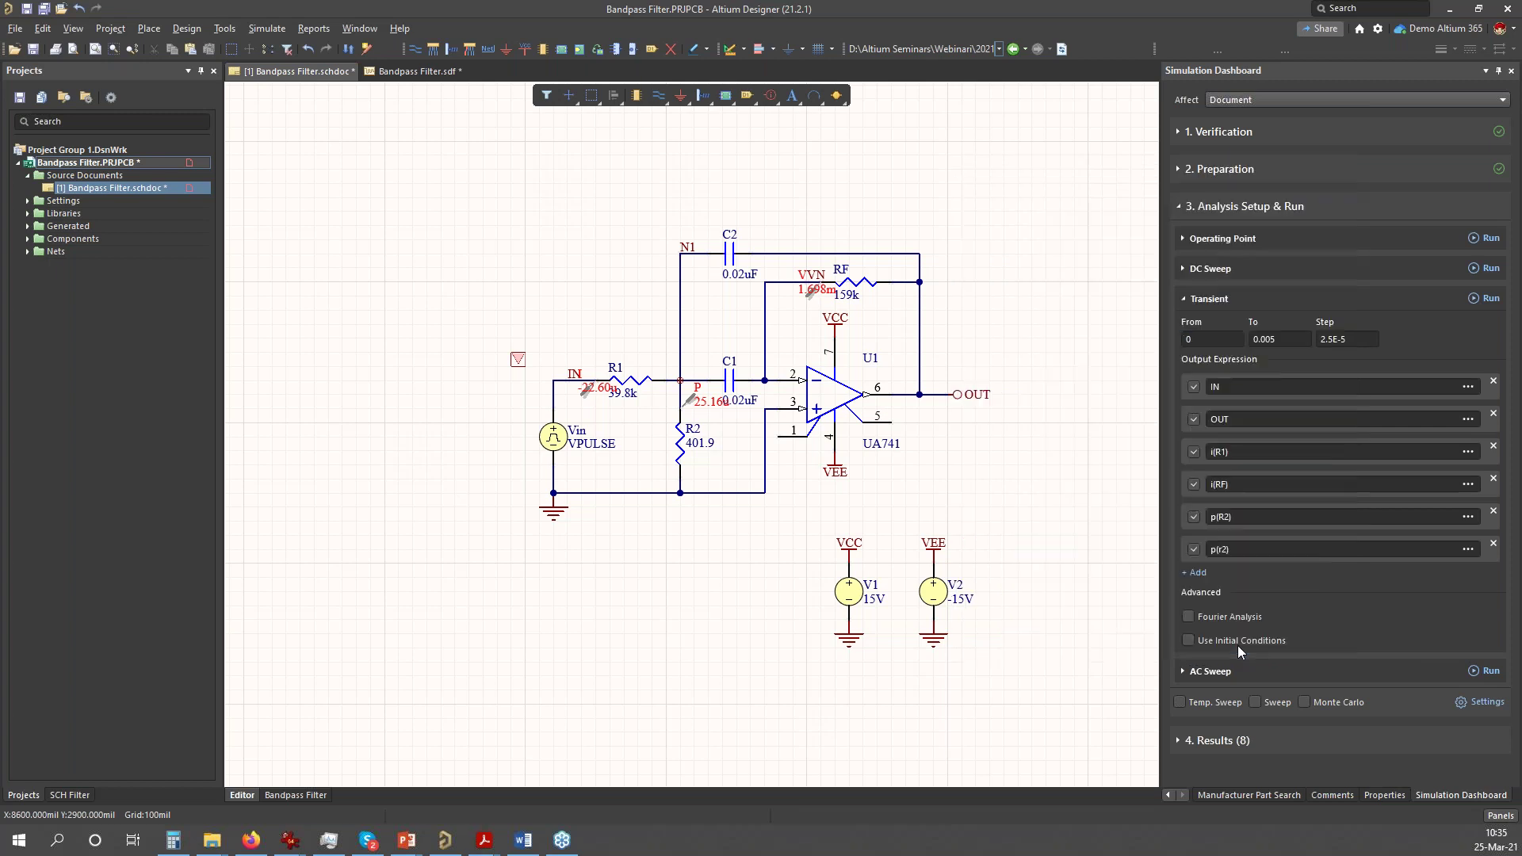
- Run the Transient analysis with the RF sweep and highlight the waveforms of a single sweep pass
click(1485, 298)
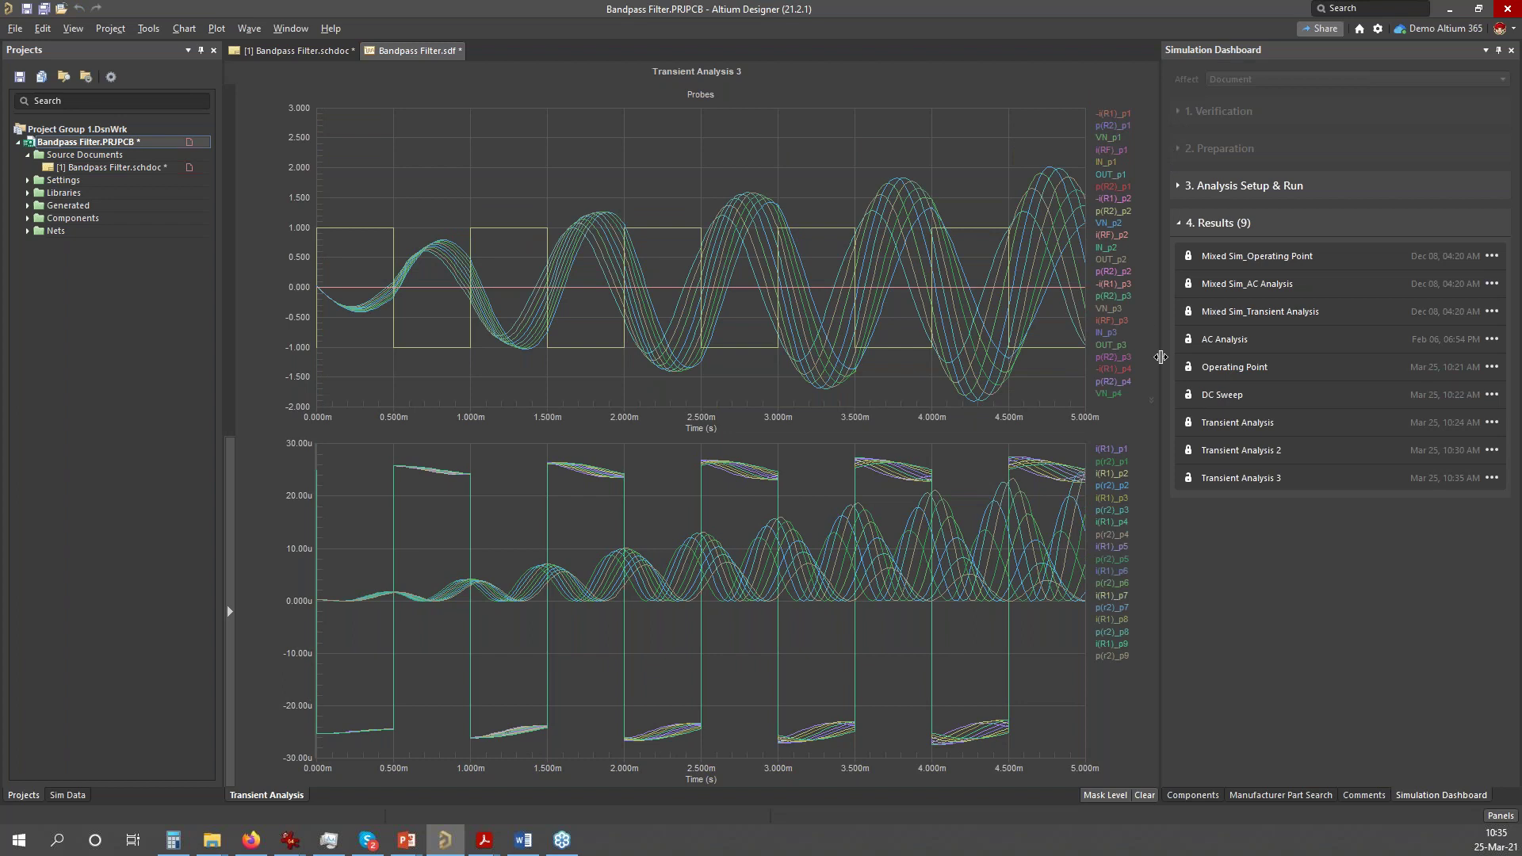
click(1112, 128)
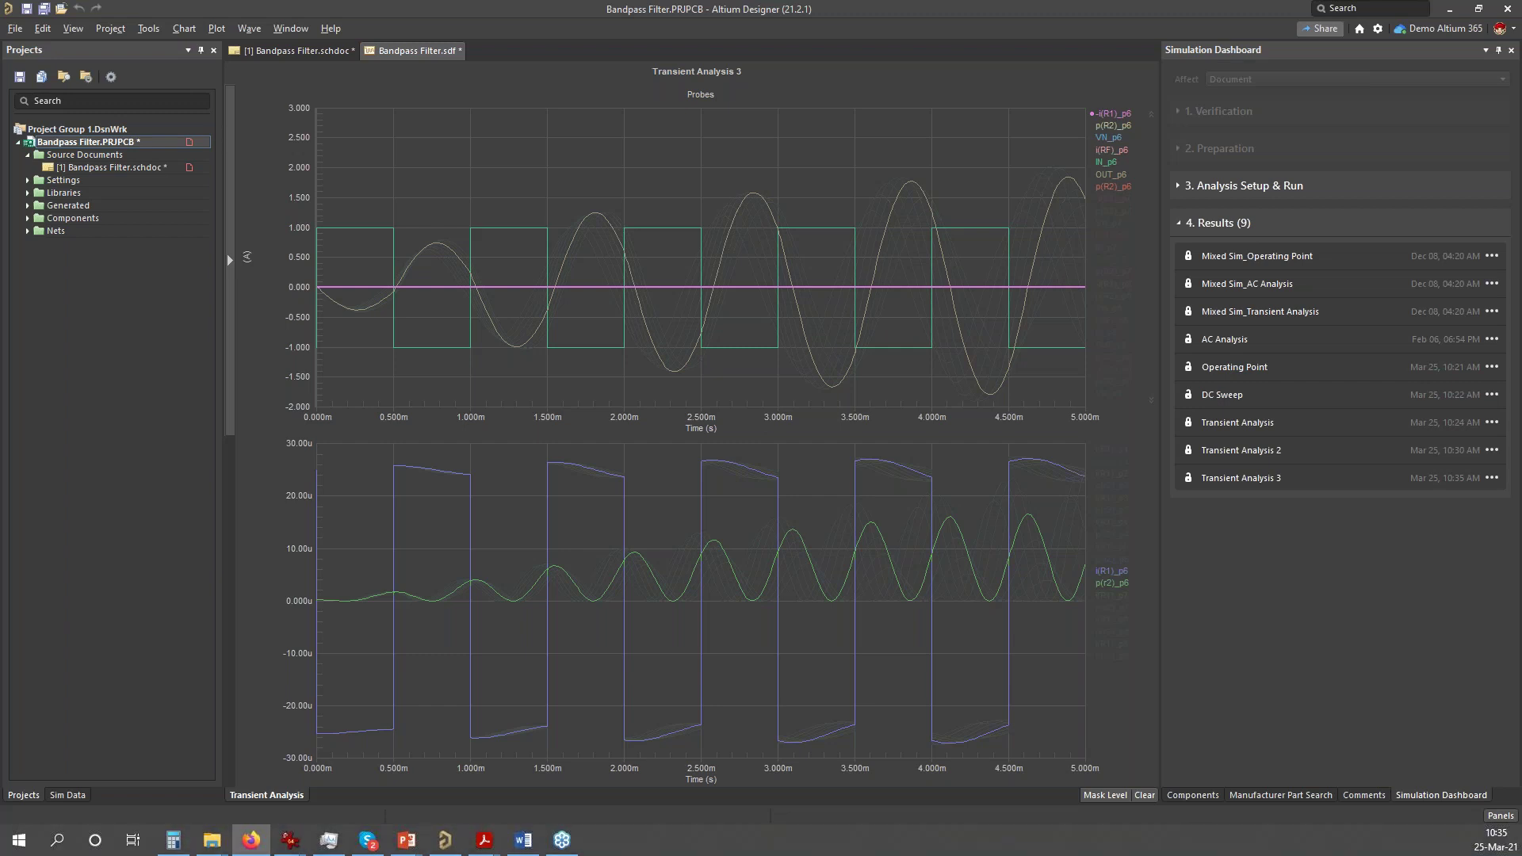
- Switch to Firefox and examine the idea about missing sweep parameter information and its attached simsweep.jpg image
key(alt+Tab)
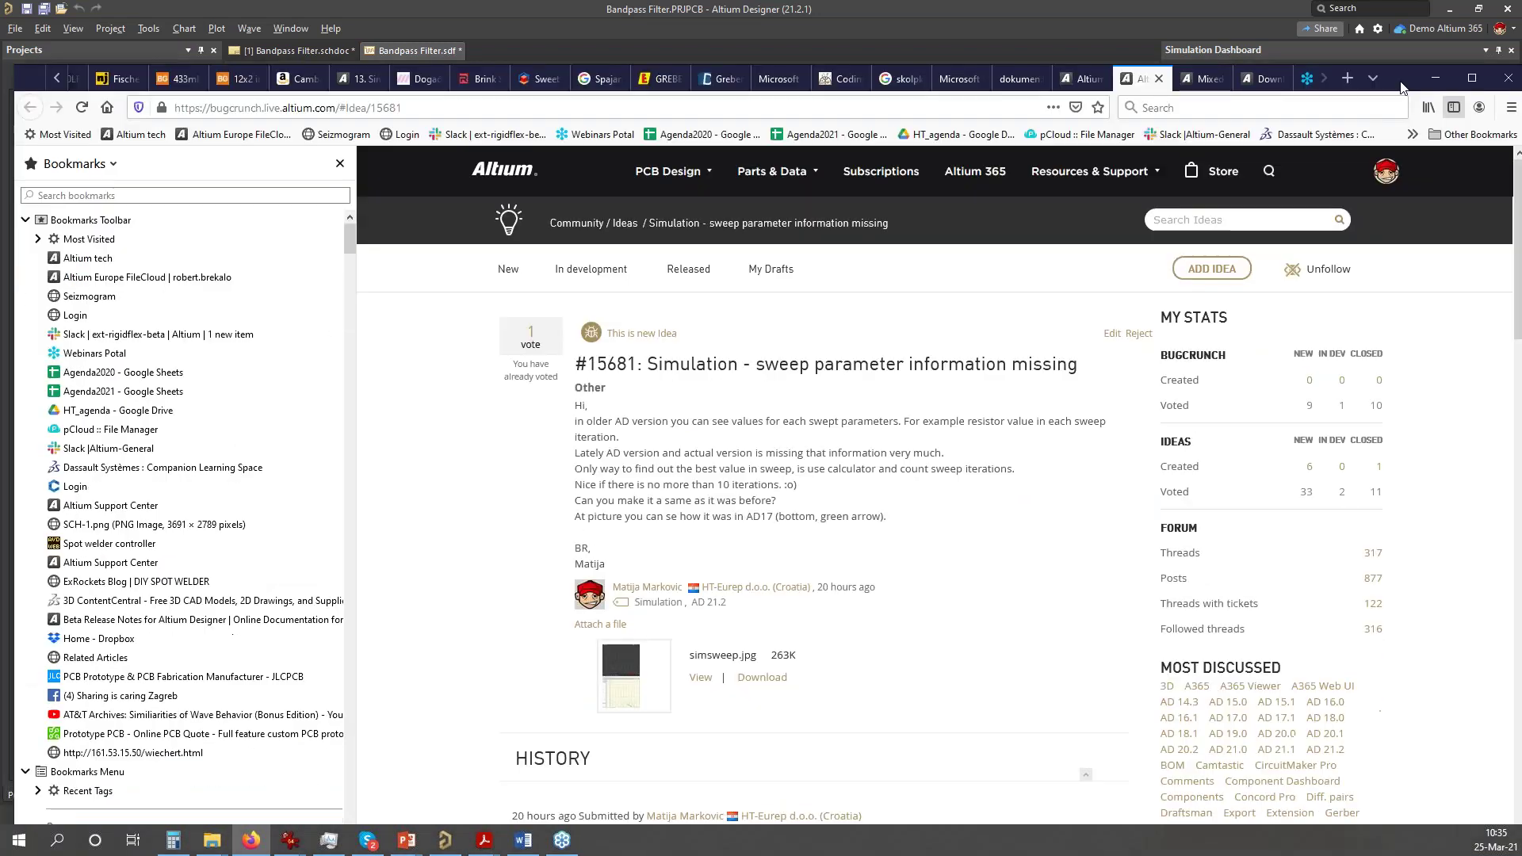
drag(1402, 87, 1396, 23)
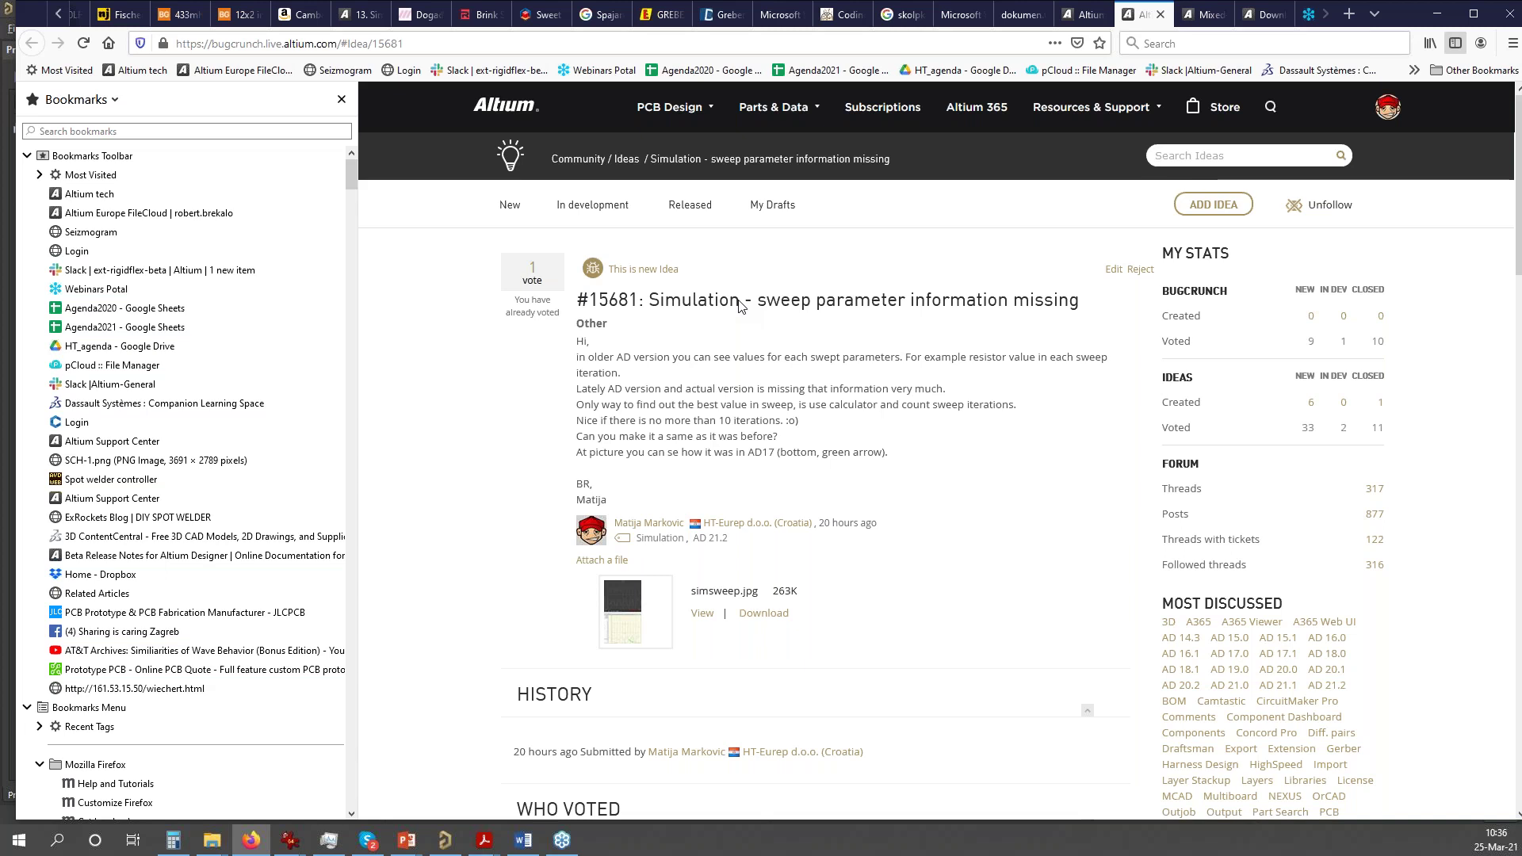
click(619, 636)
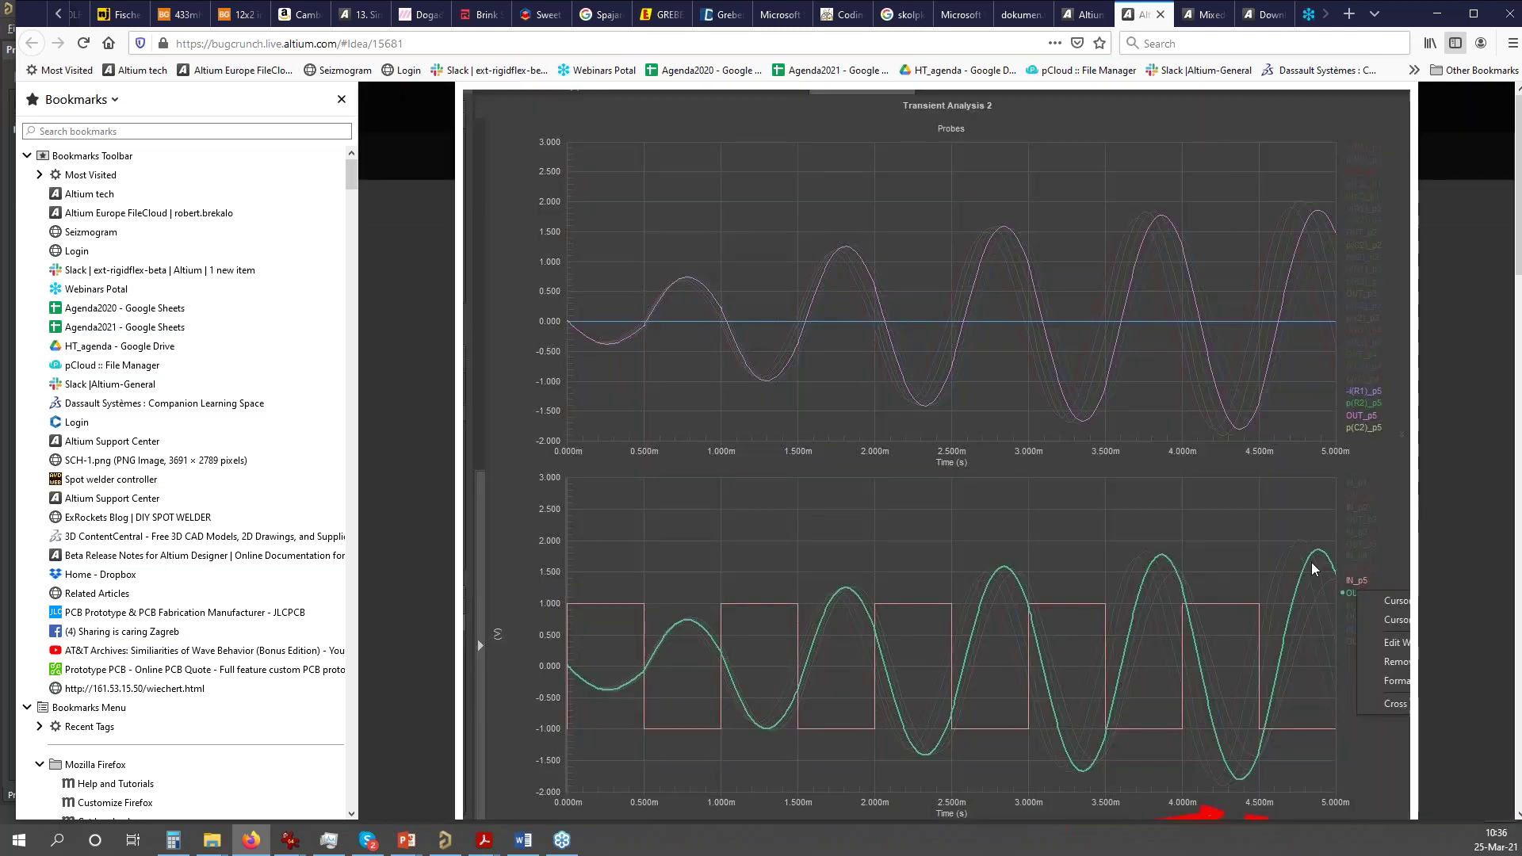
scroll(1320, 563, down, 10)
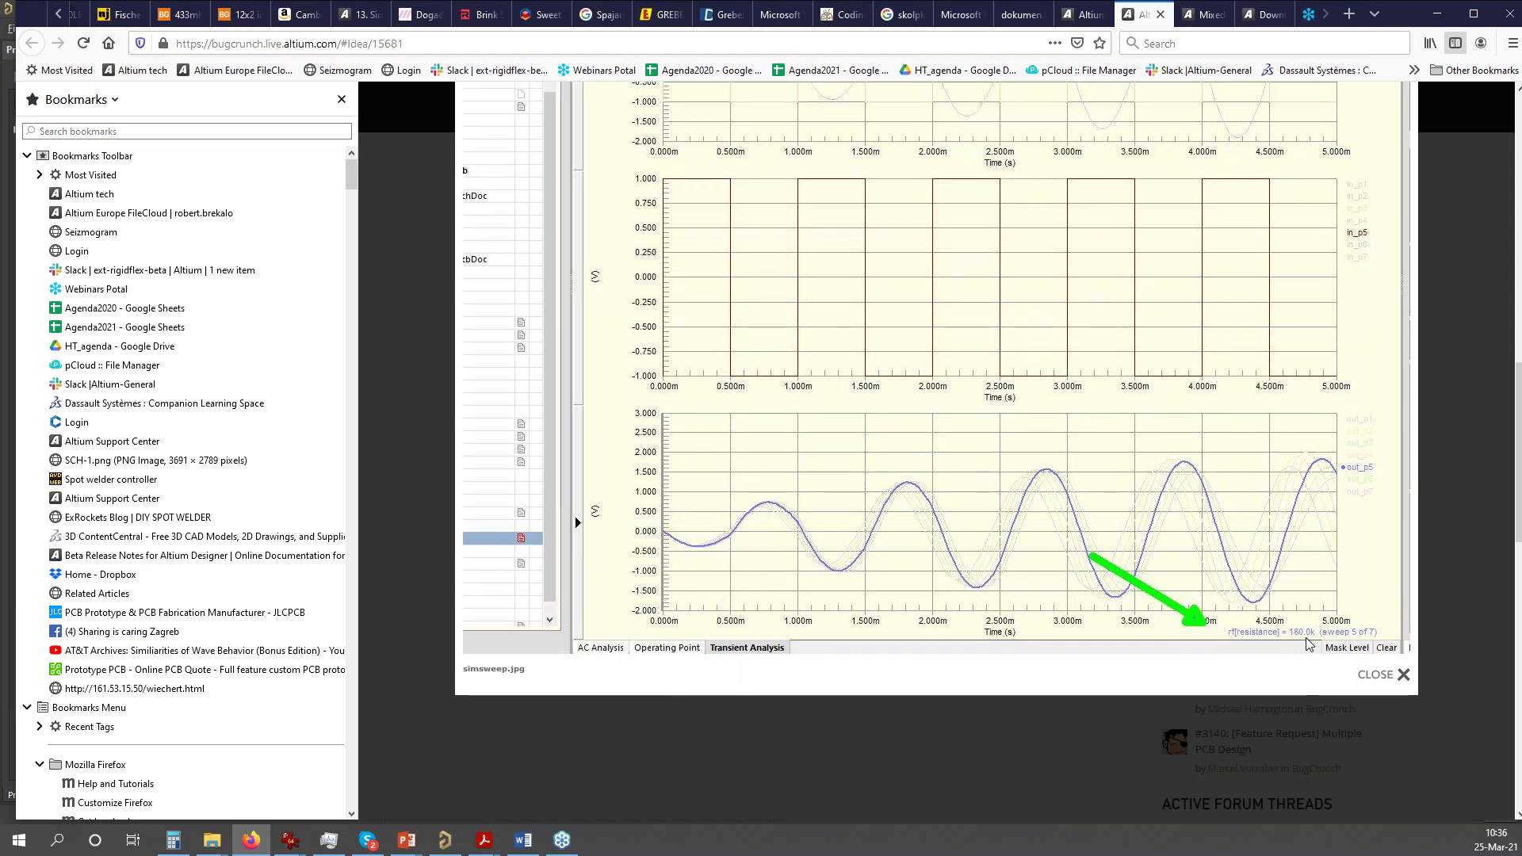
scroll(1308, 644, up, 20)
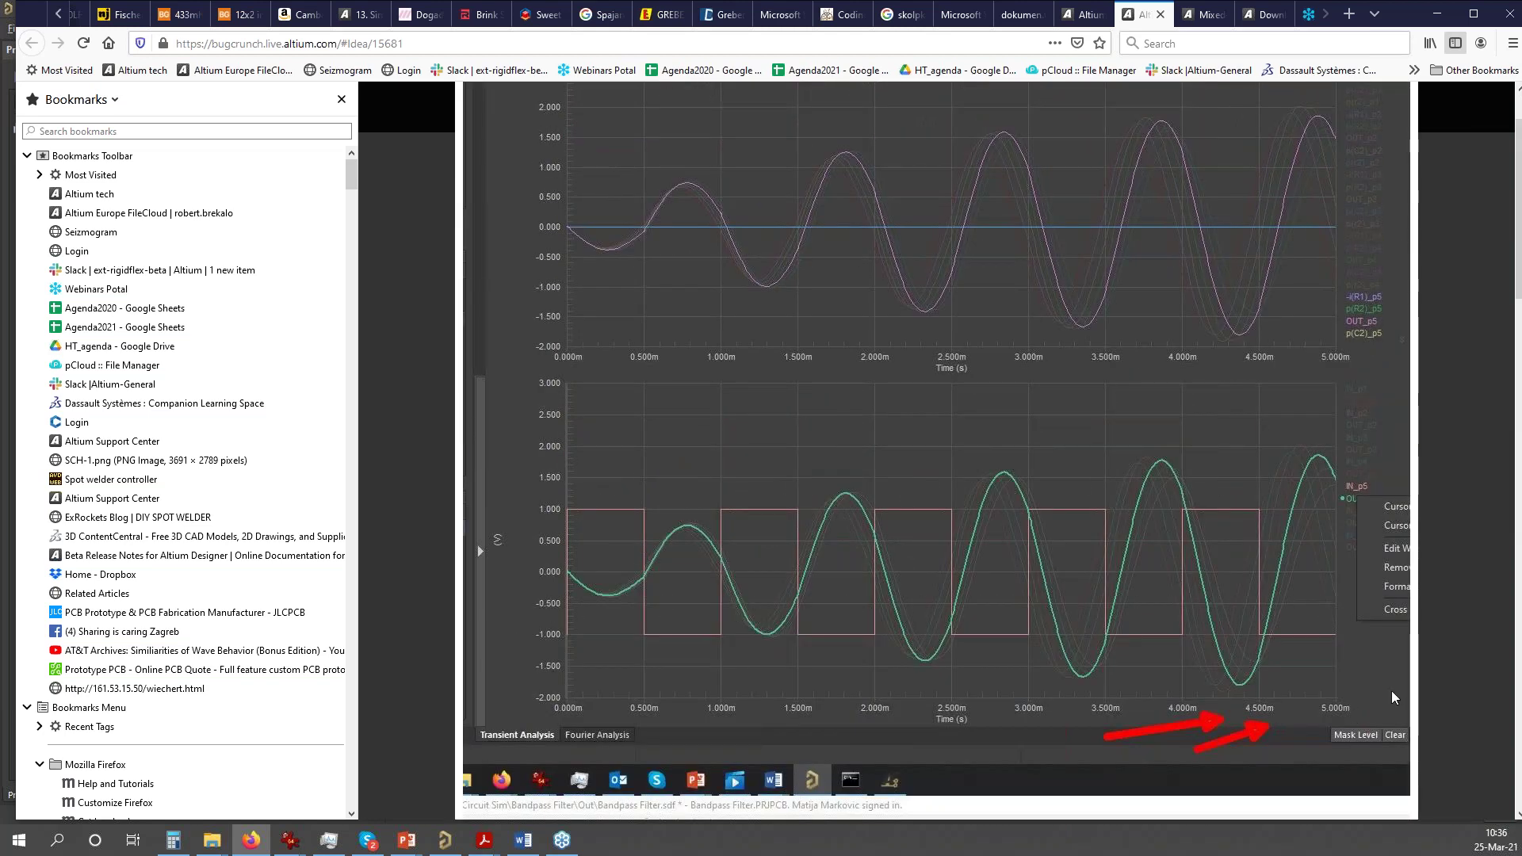
scroll(1307, 741, up, 2)
click(1455, 379)
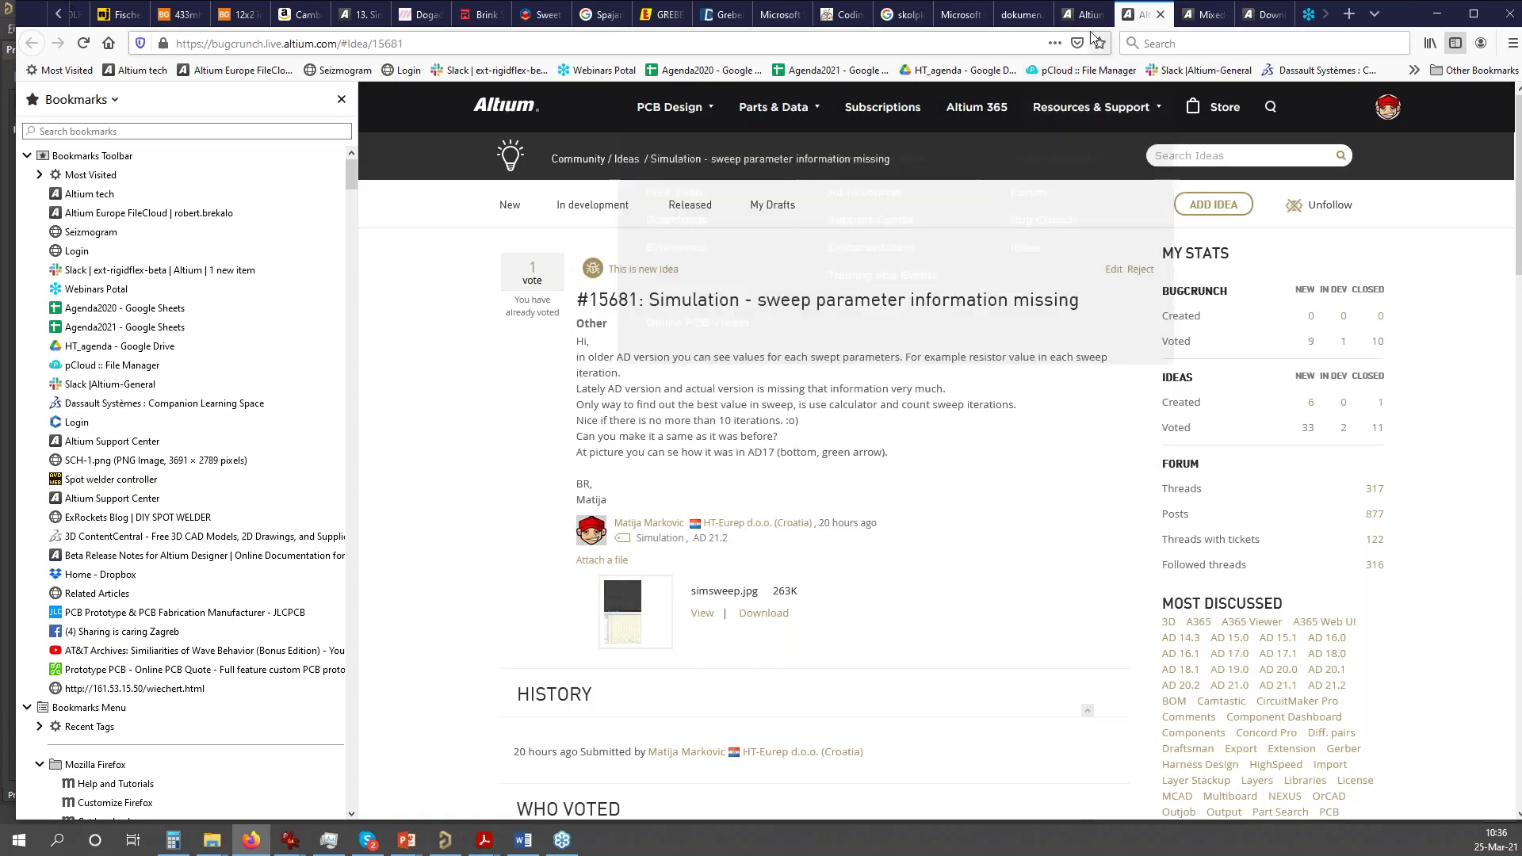
- View the idea on graying out Standard (No BOM) components and the Download Examples and Reference Designs page, and return to Altium Designer
click(1086, 15)
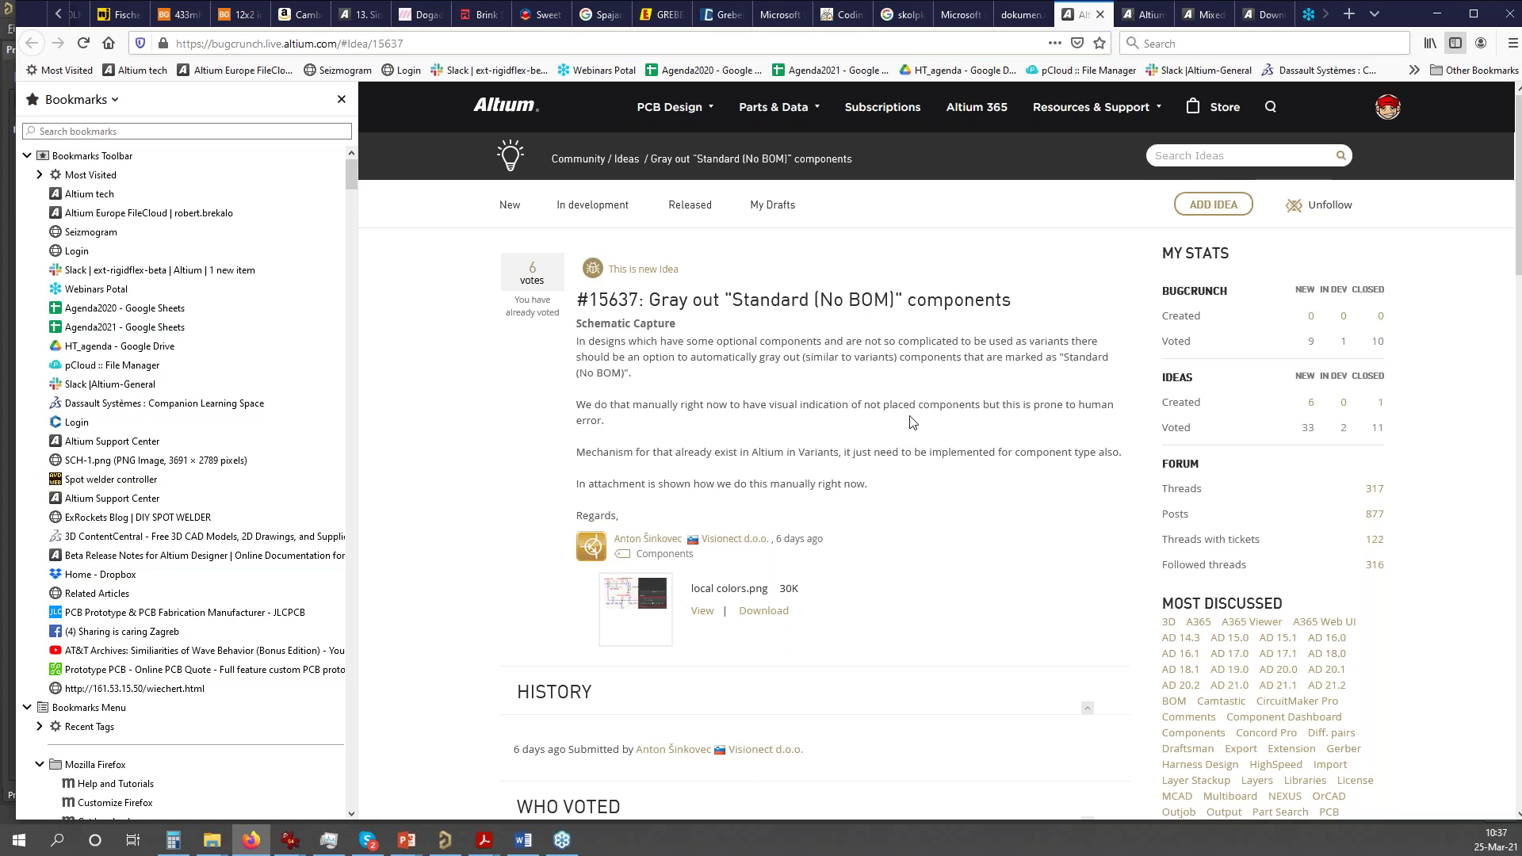
click(1267, 14)
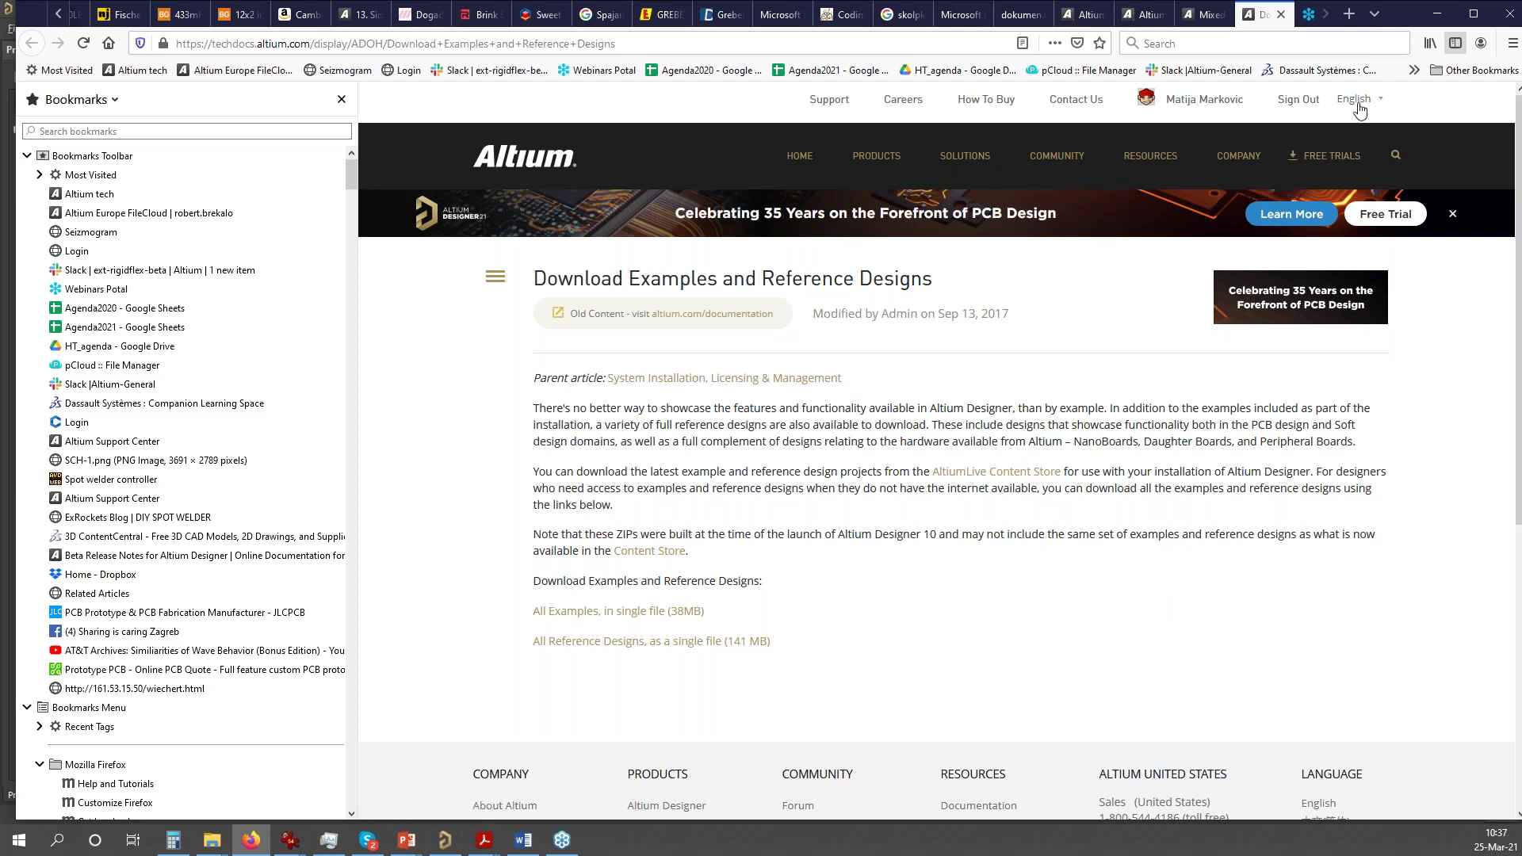
click(1437, 14)
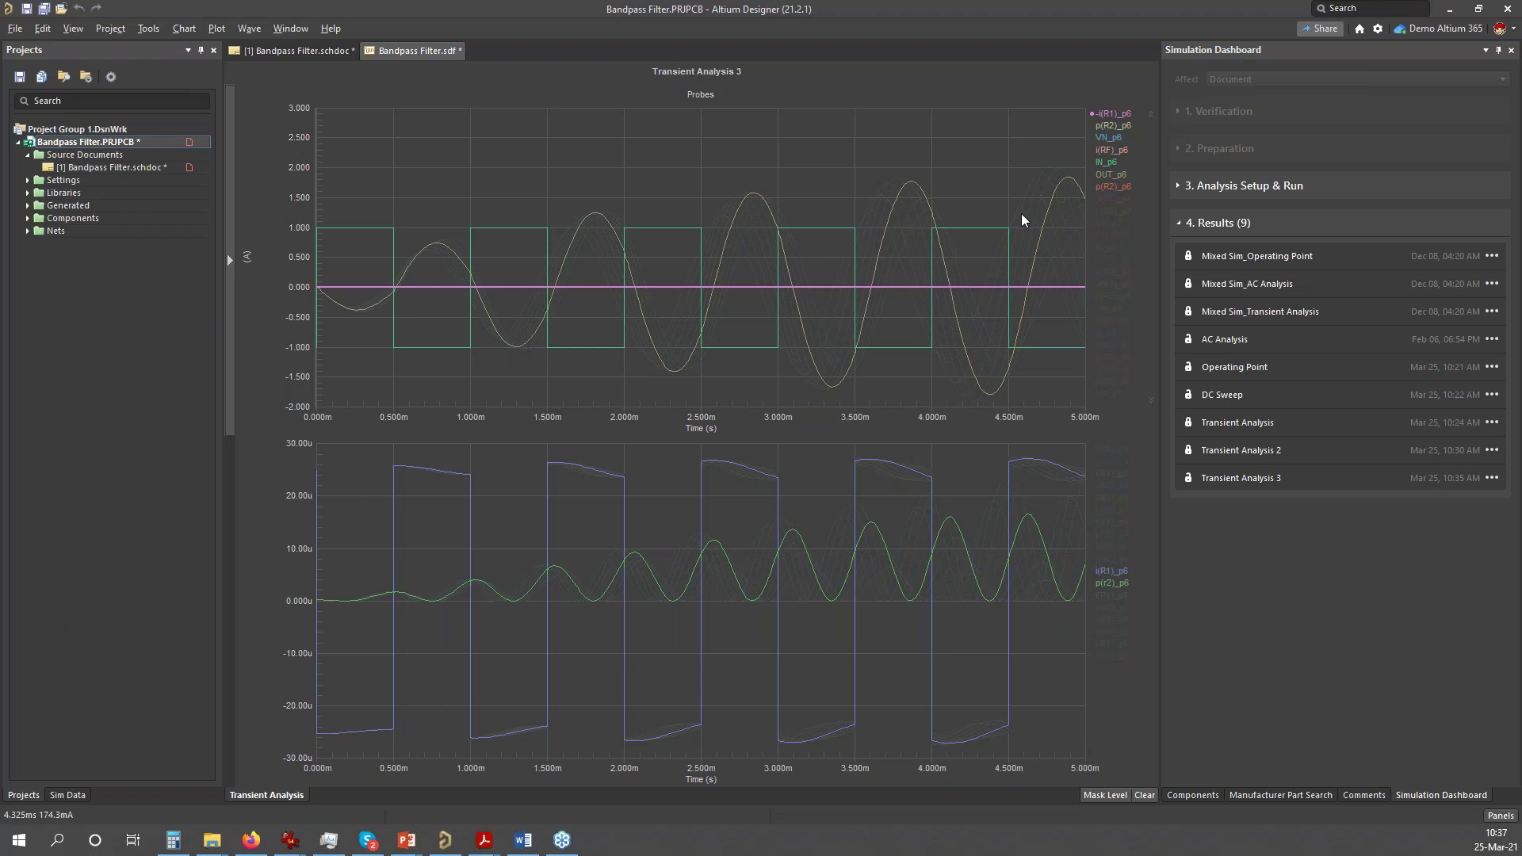
- Check the expression of the i(RF)_p6 waveform without changing it, and the actions available for the Transient Analysis result
double_click(1111, 152)
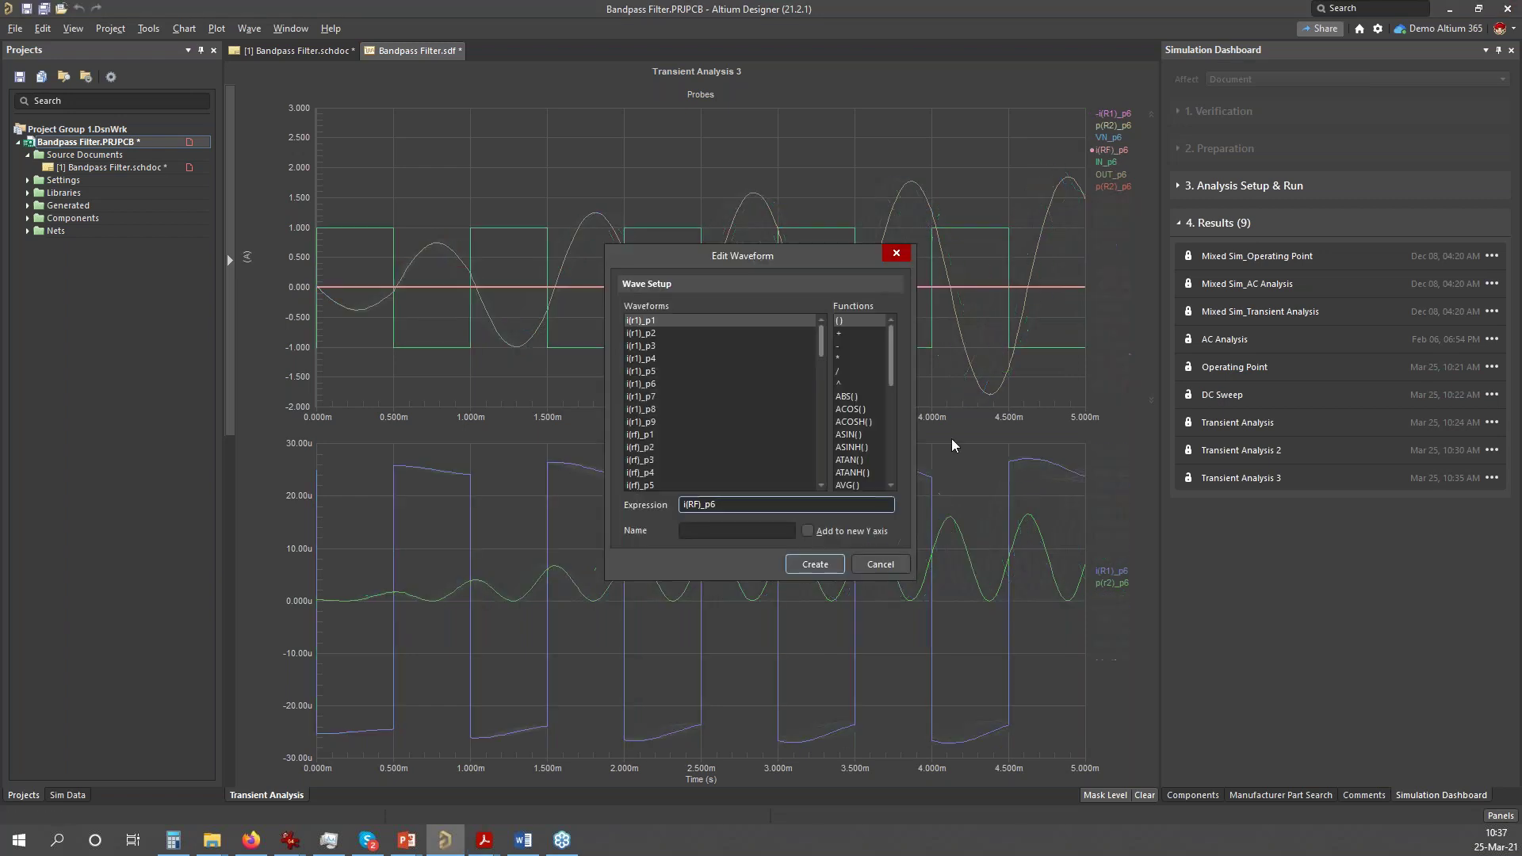
click(901, 565)
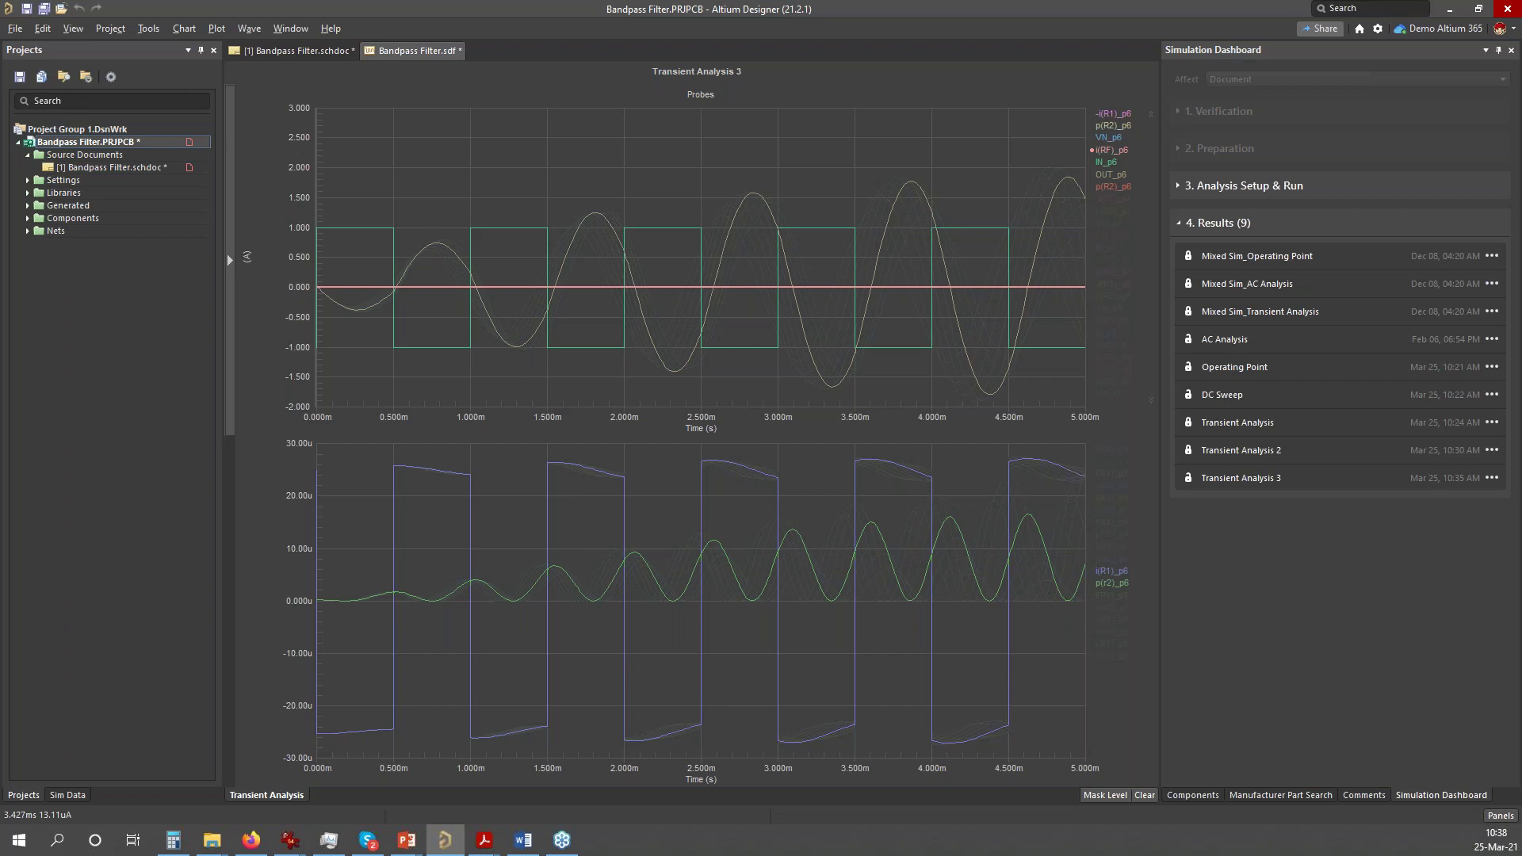
click(1290, 423)
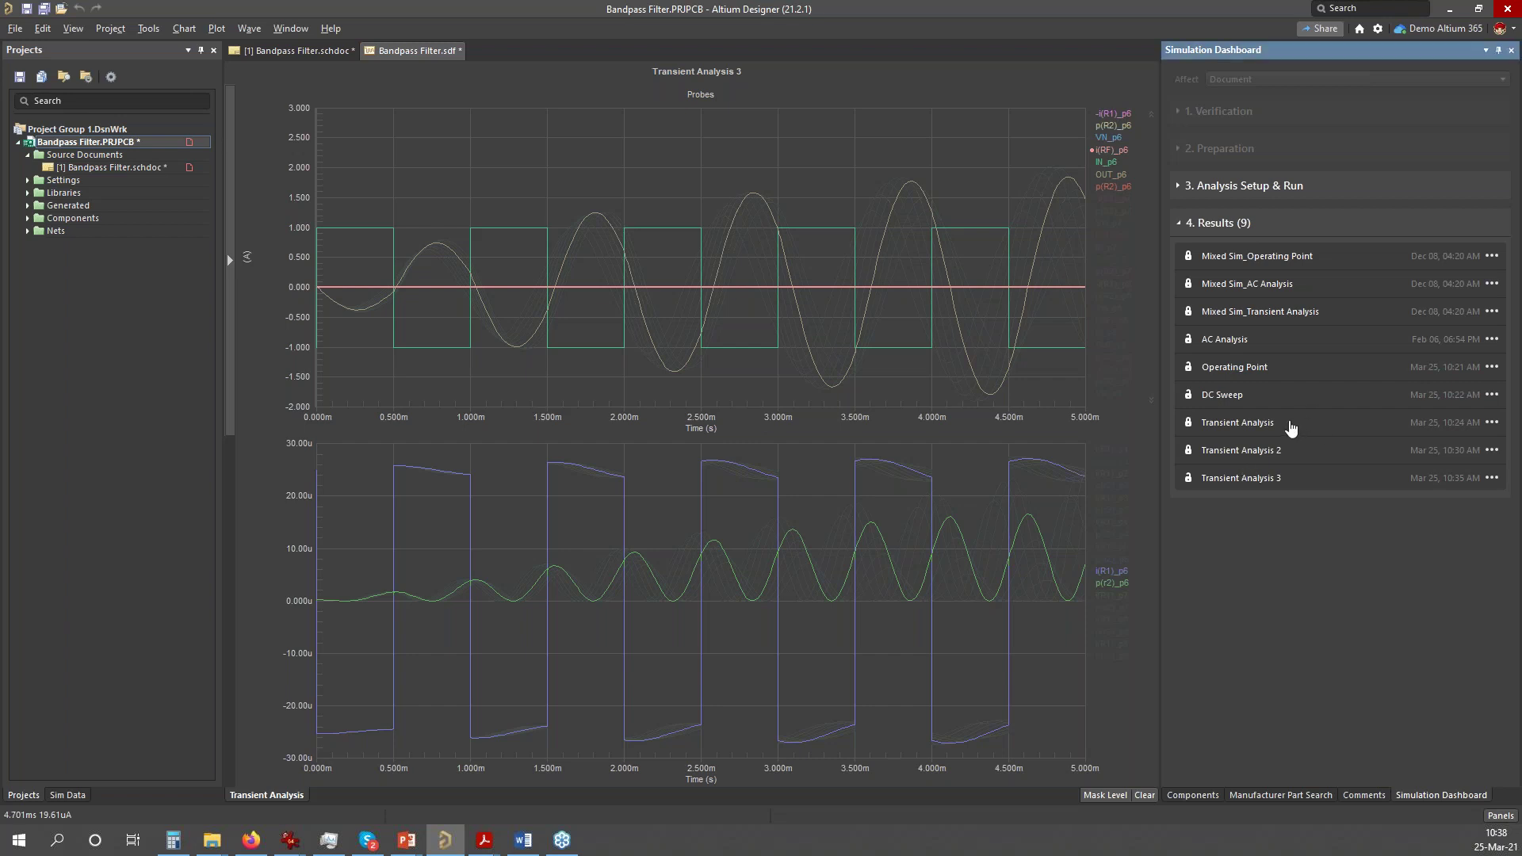
click(1492, 423)
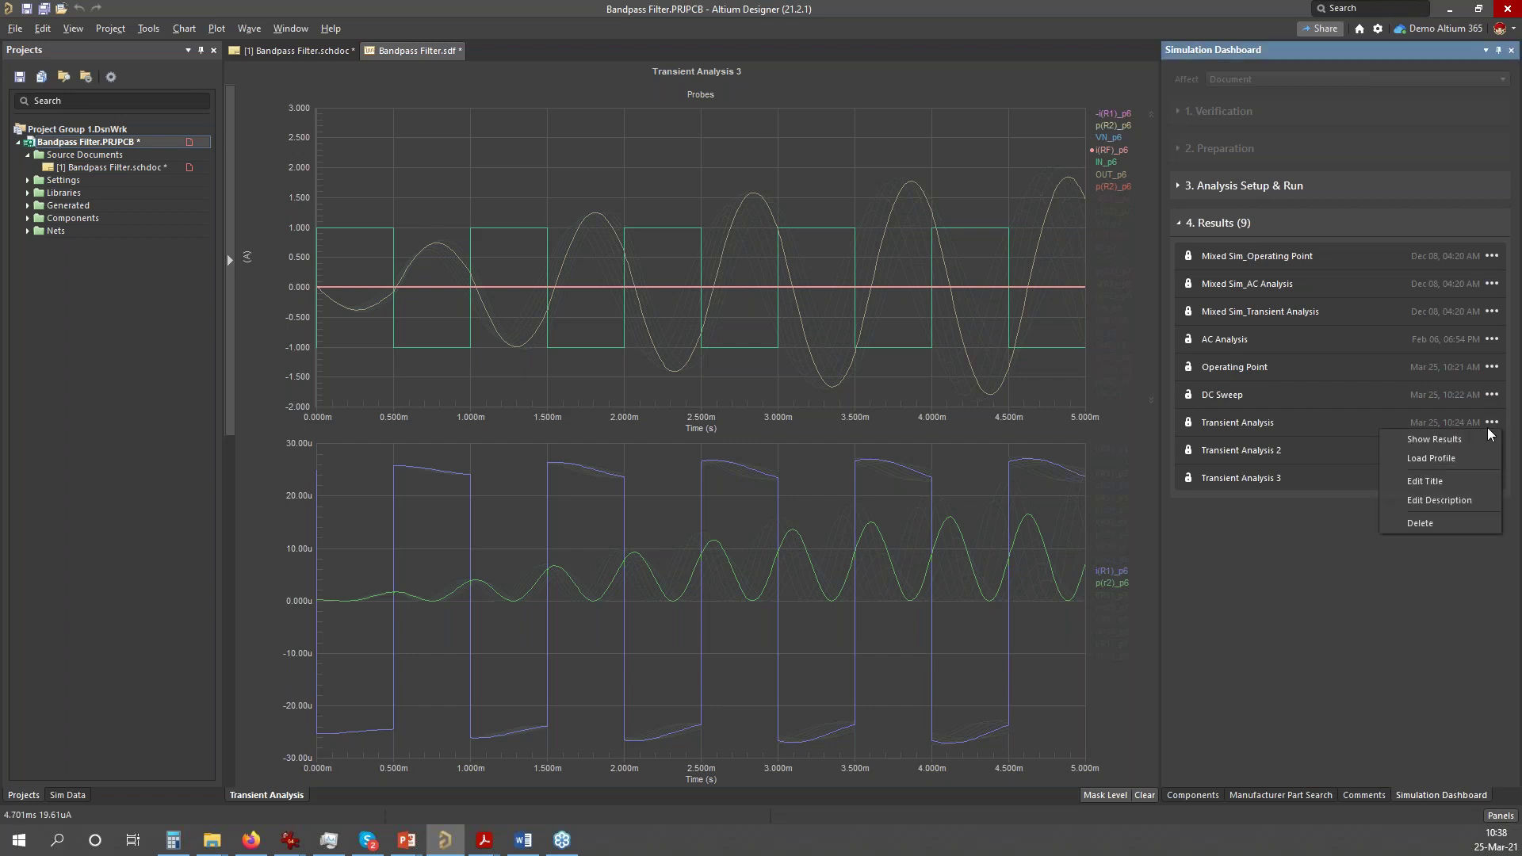
- Reopen the schematic's advanced analysis settings with Sweep Parameter enabled and examine the sweepable components and the sweep types
click(294, 52)
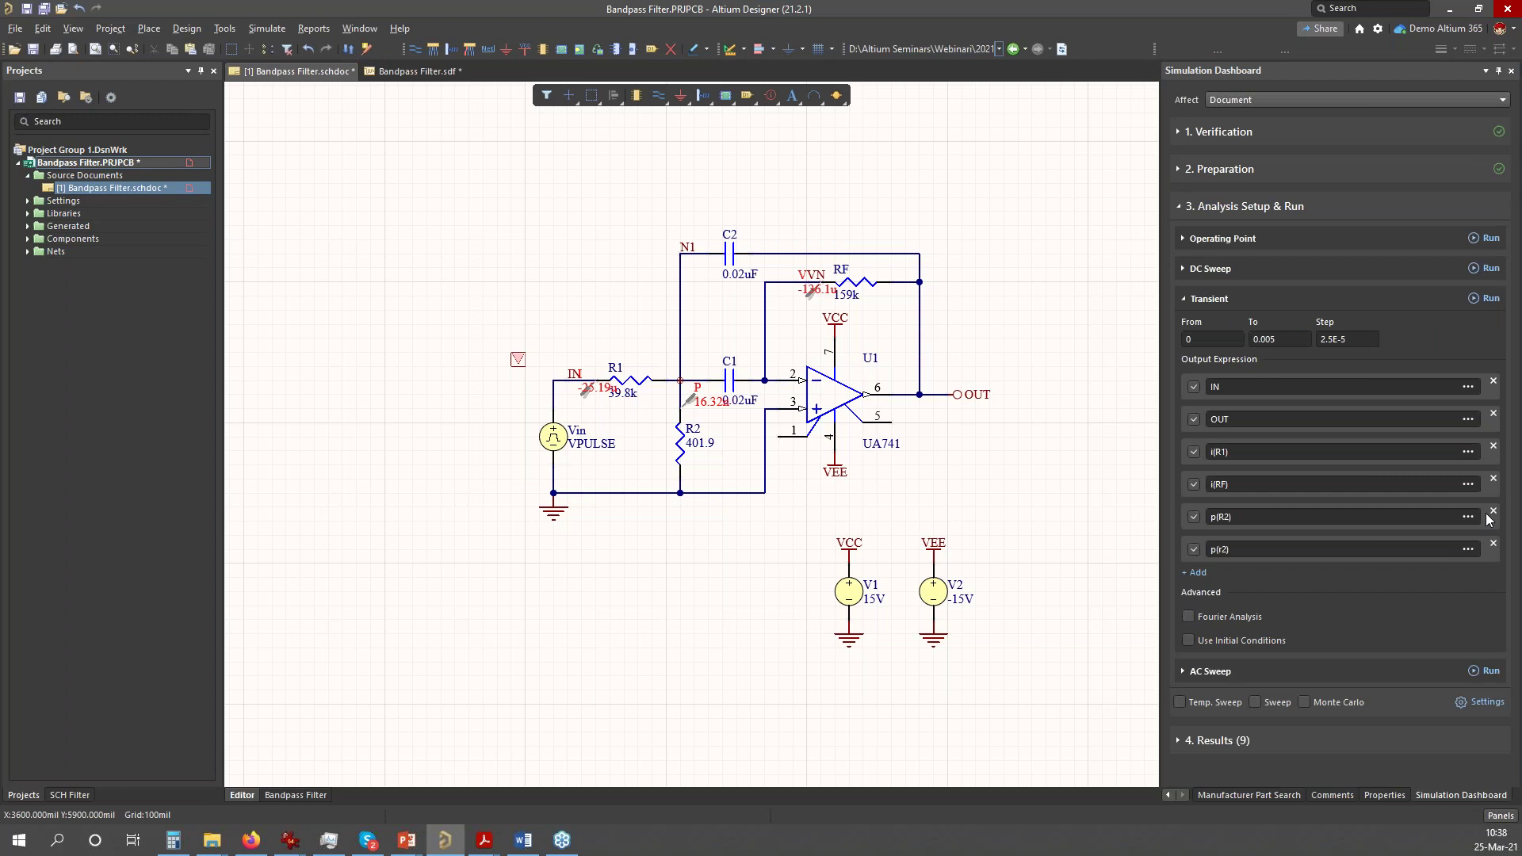
click(1488, 702)
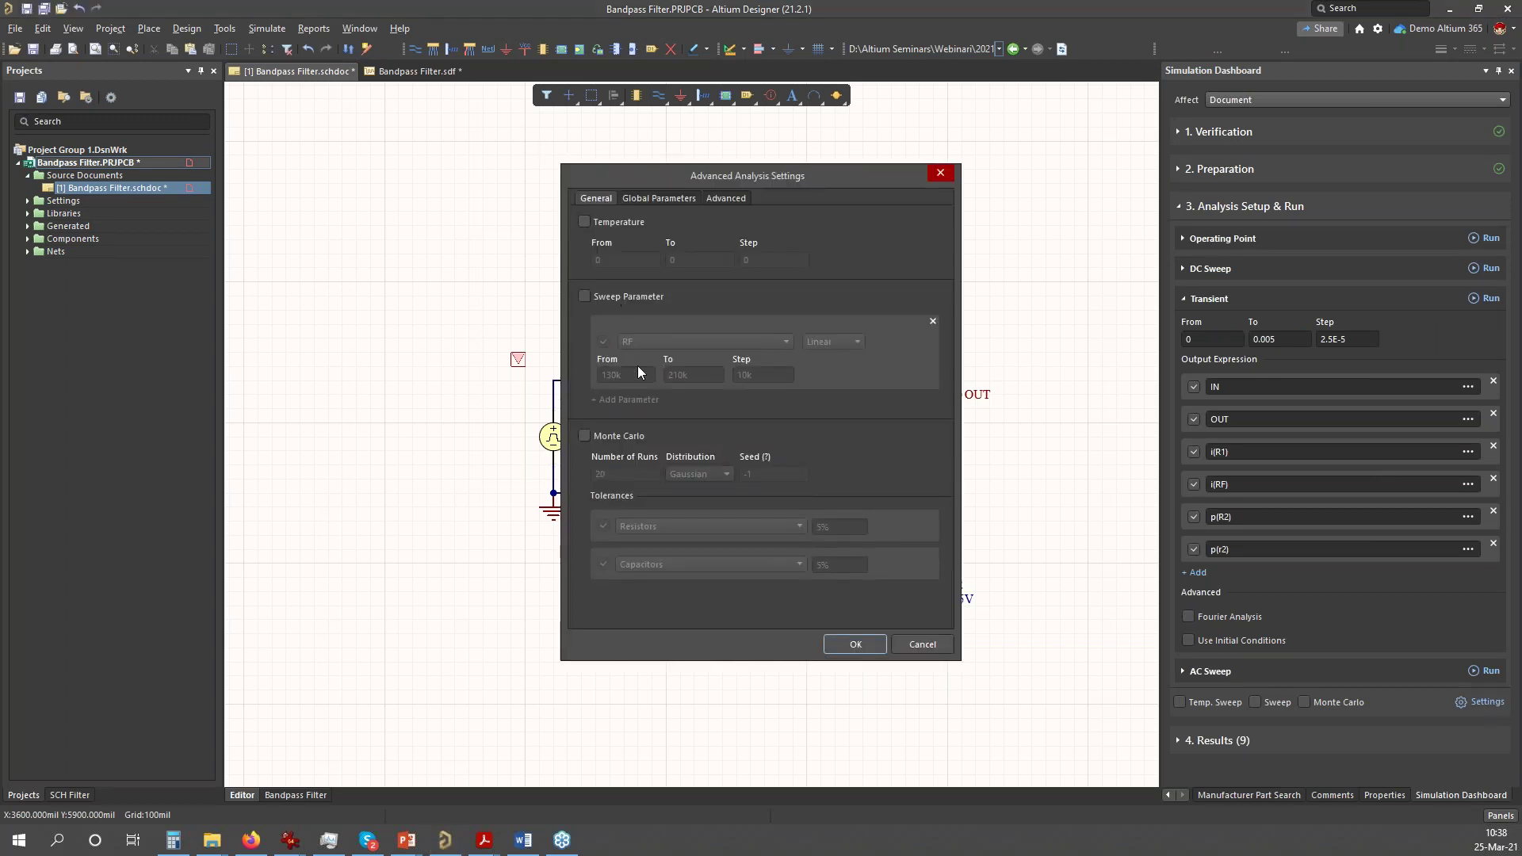
click(585, 299)
click(687, 340)
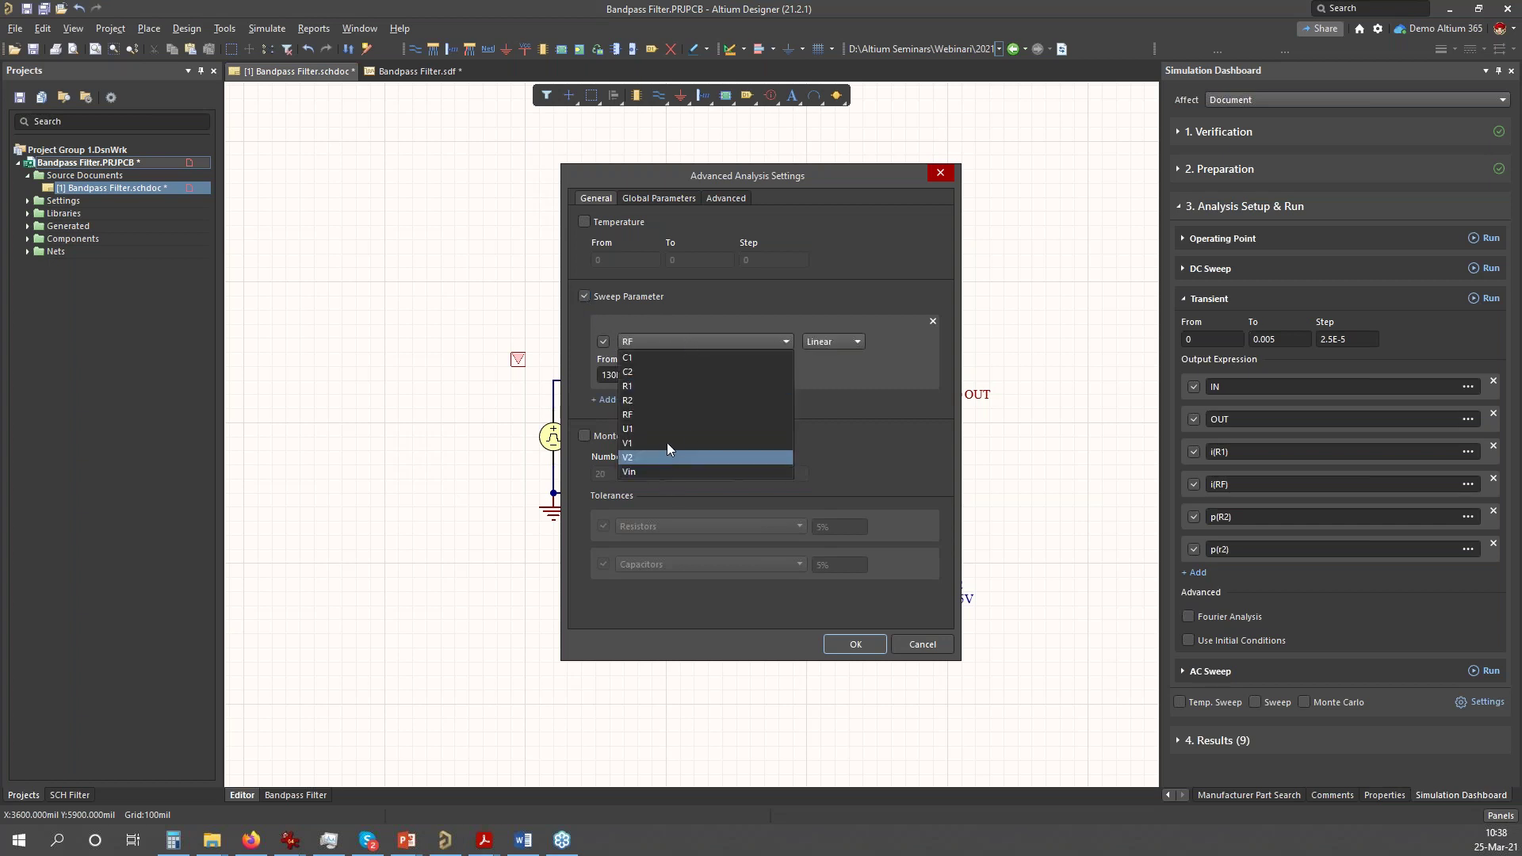
click(822, 341)
click(823, 341)
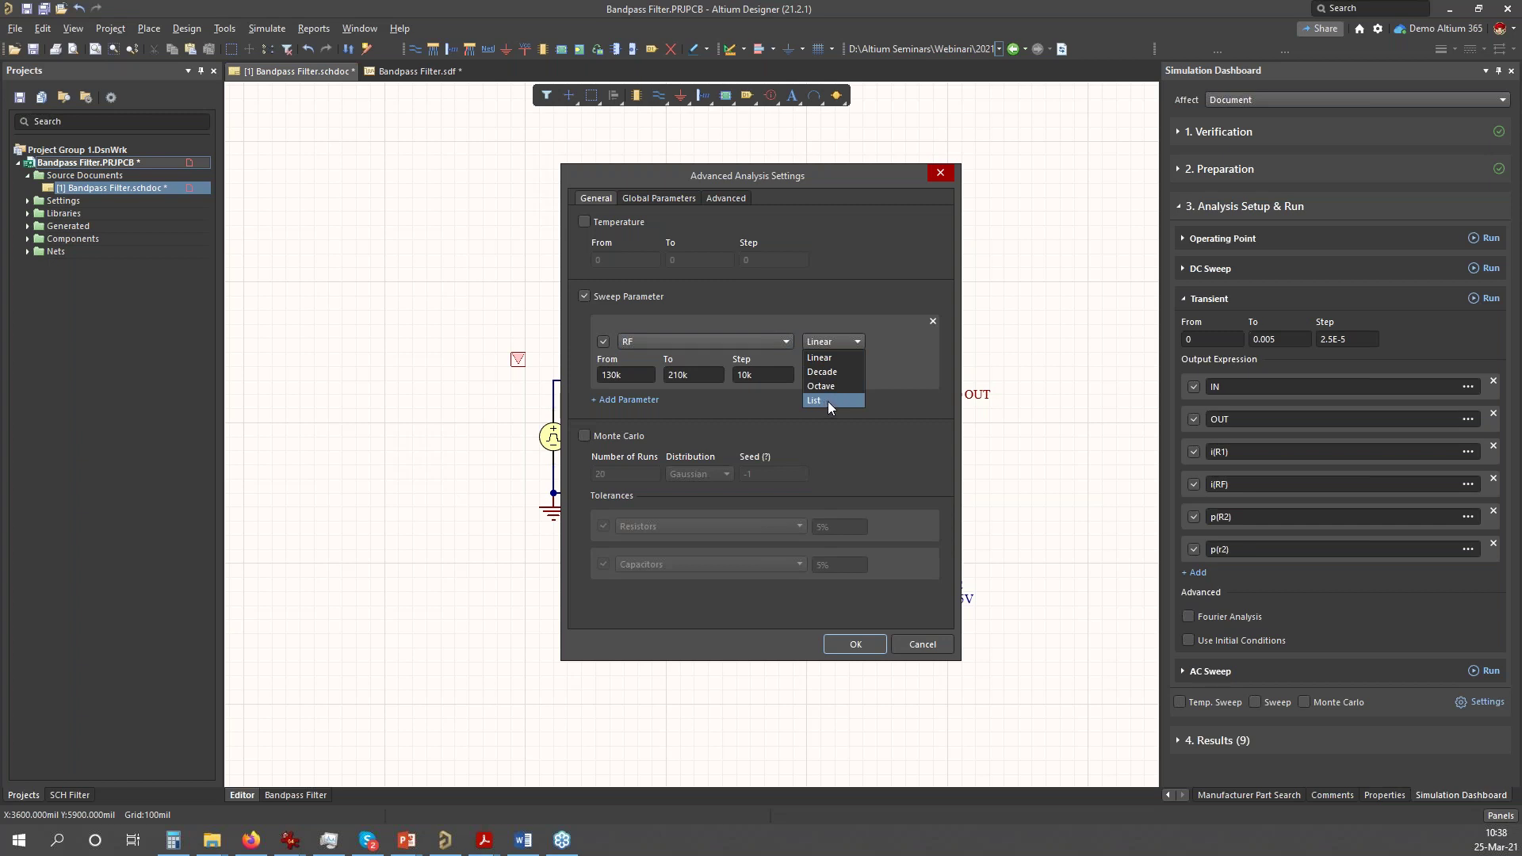
click(875, 448)
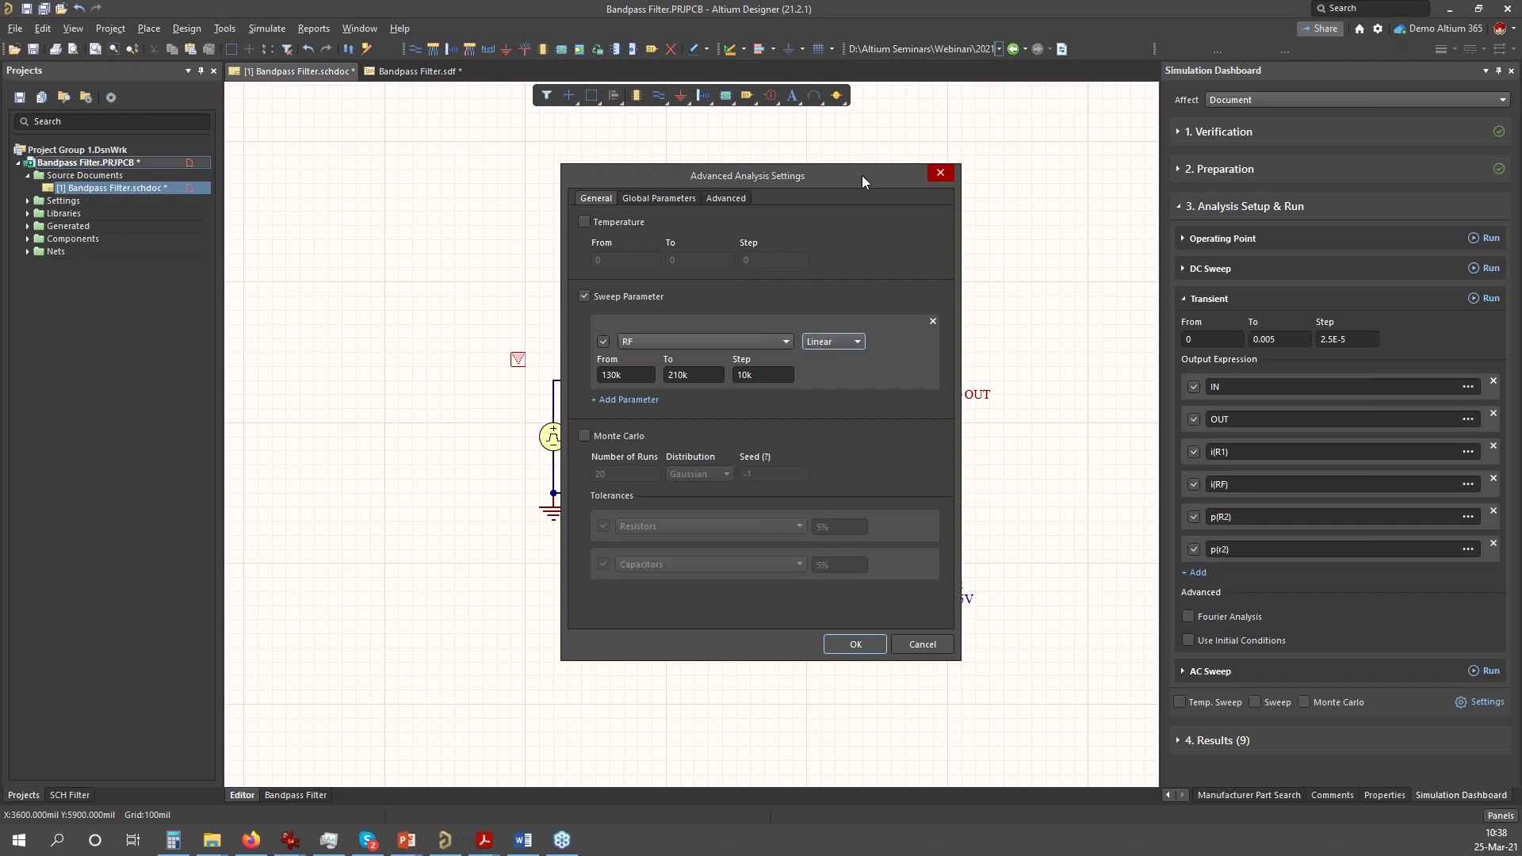
- Look over the Global Parameters and General settings in the Advanced Analysis Settings dialog and close it without applying anything
drag(862, 175, 909, 182)
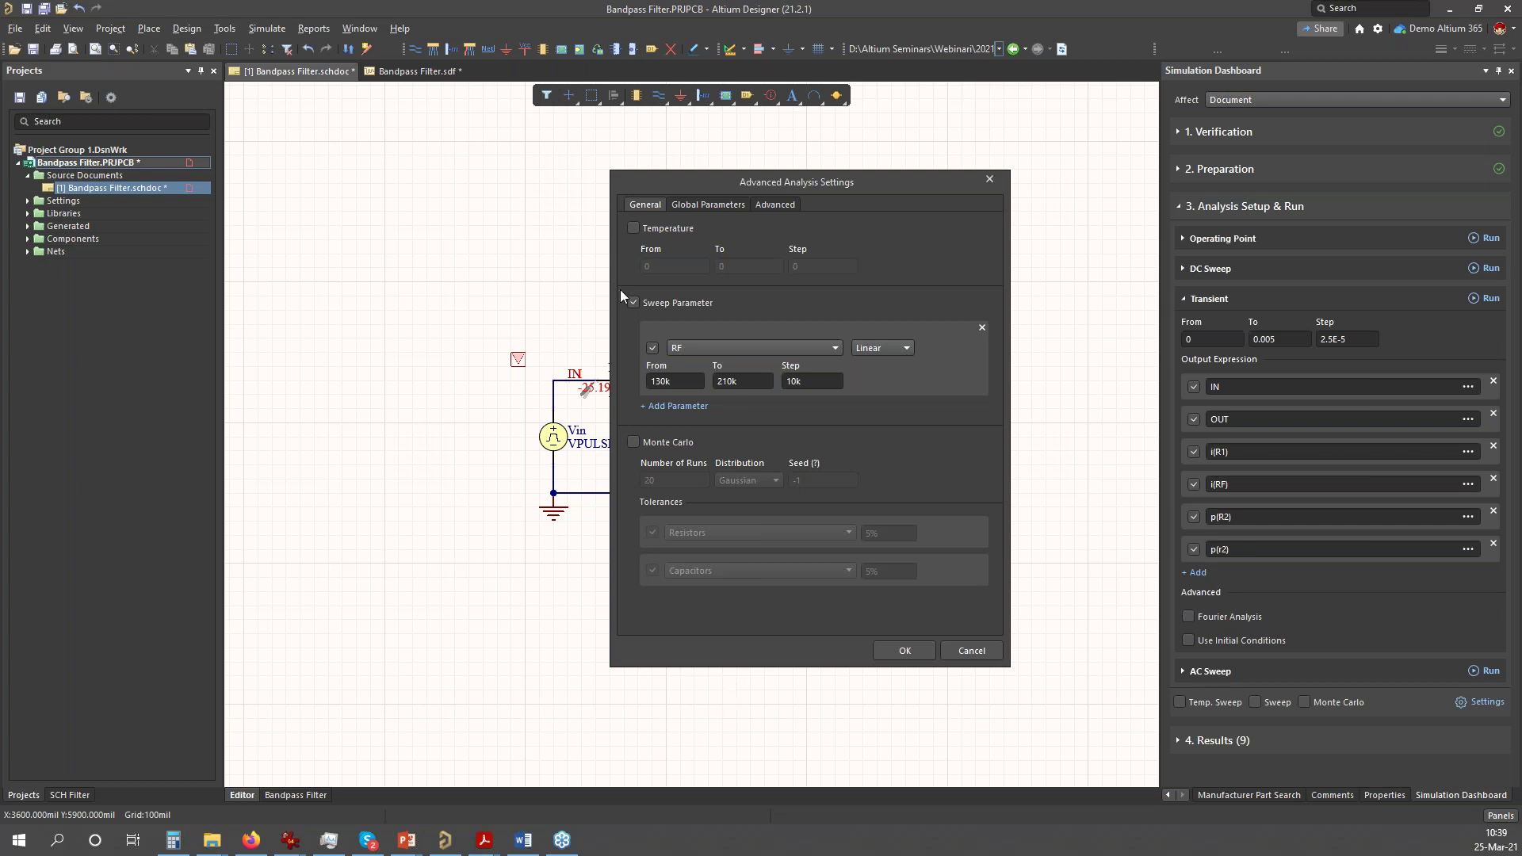
click(704, 206)
click(646, 207)
click(989, 179)
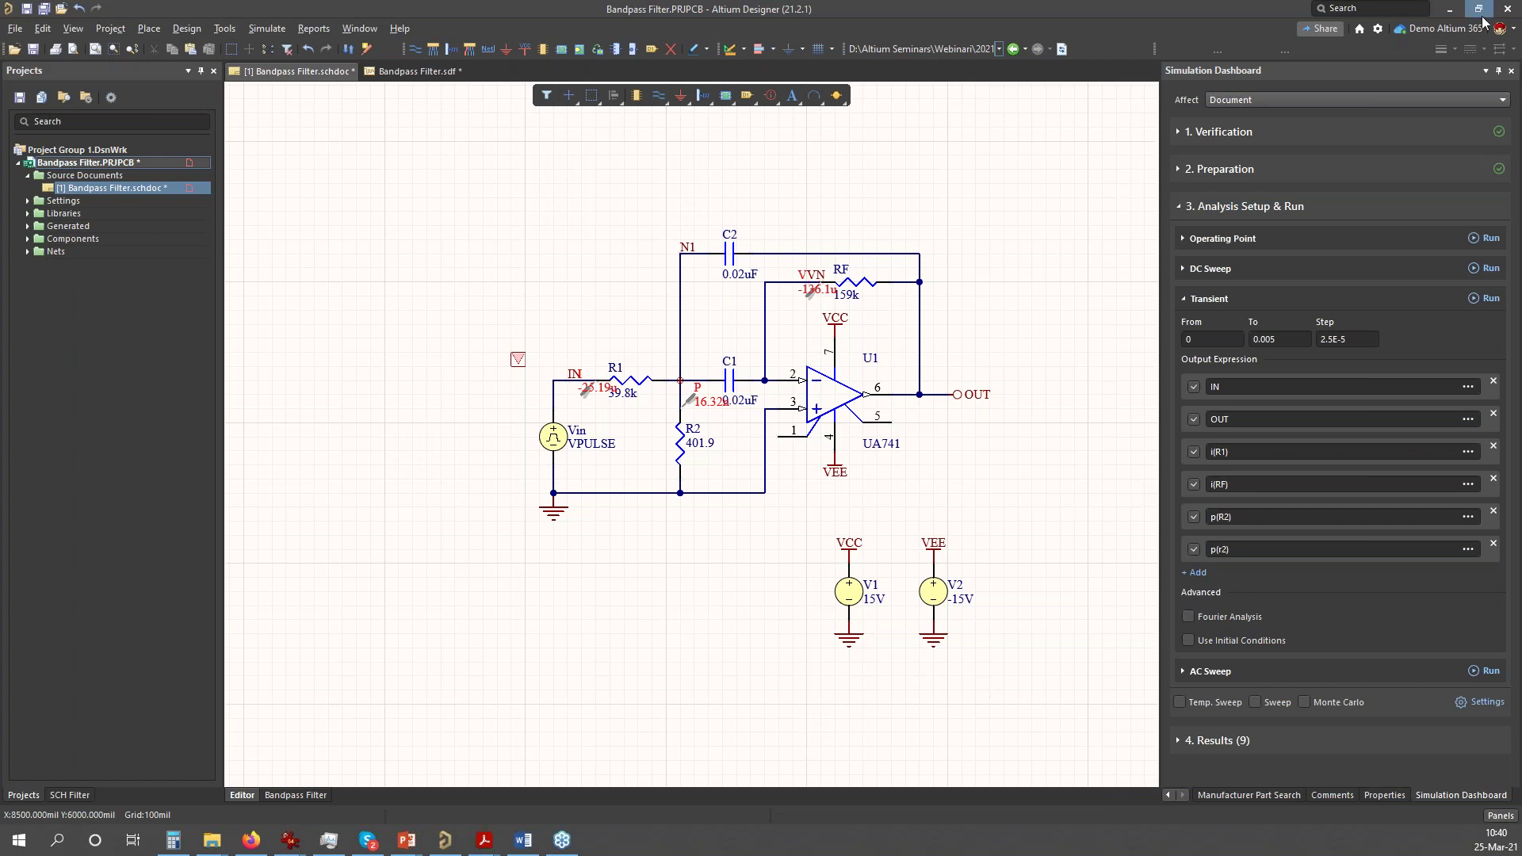
- Look over the installed system and software extensions on the Extensions & Updates page and return to the schematic
click(1512, 30)
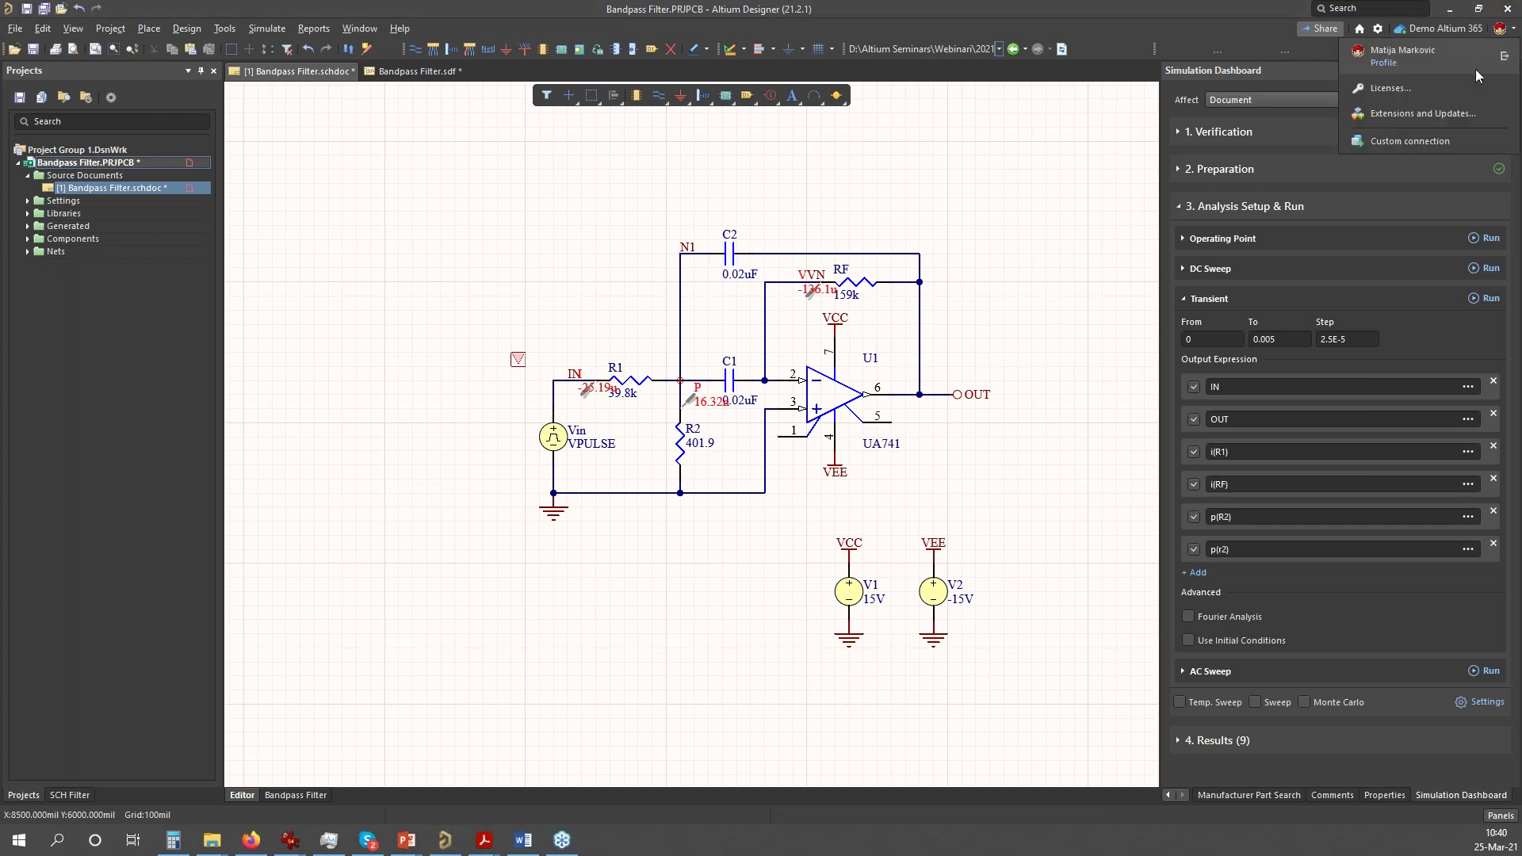
click(1420, 115)
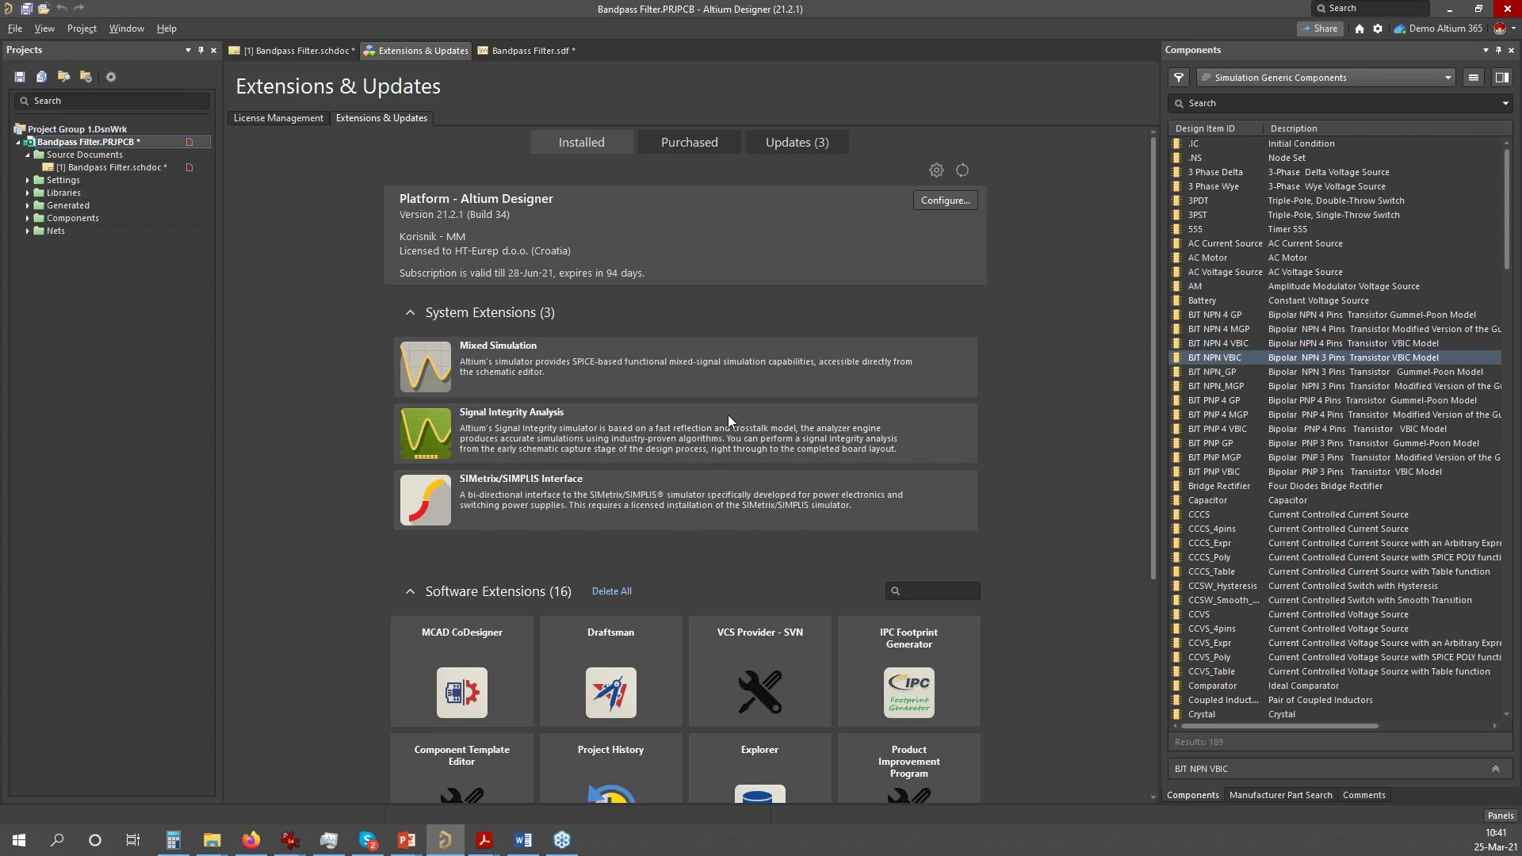
right_click(413, 45)
key(Escape)
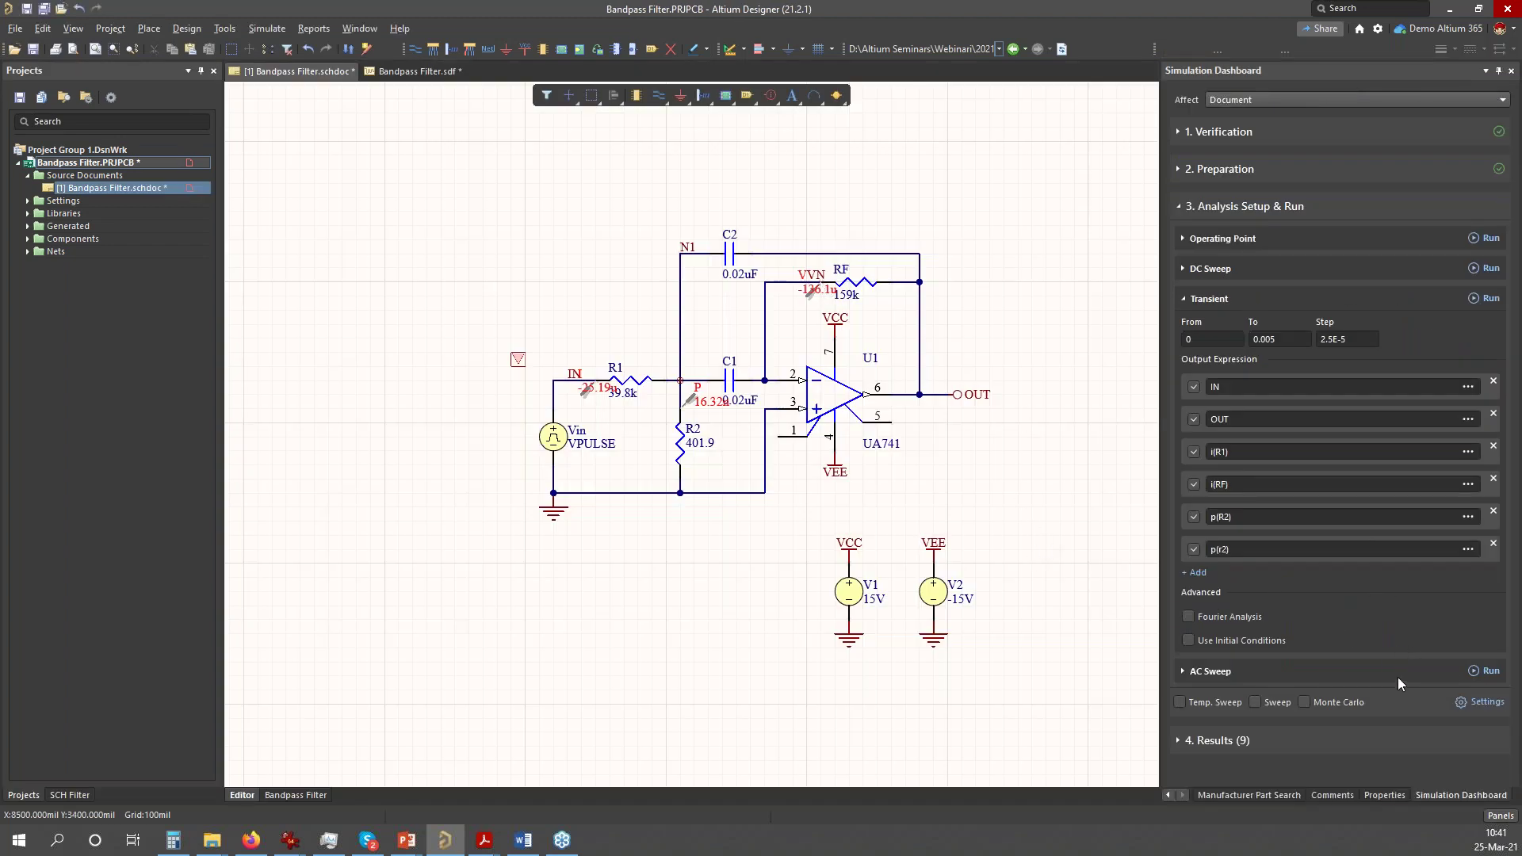
- Run the AC Sweep analysis of the bandpass filter with its existing frequency settings
click(1484, 677)
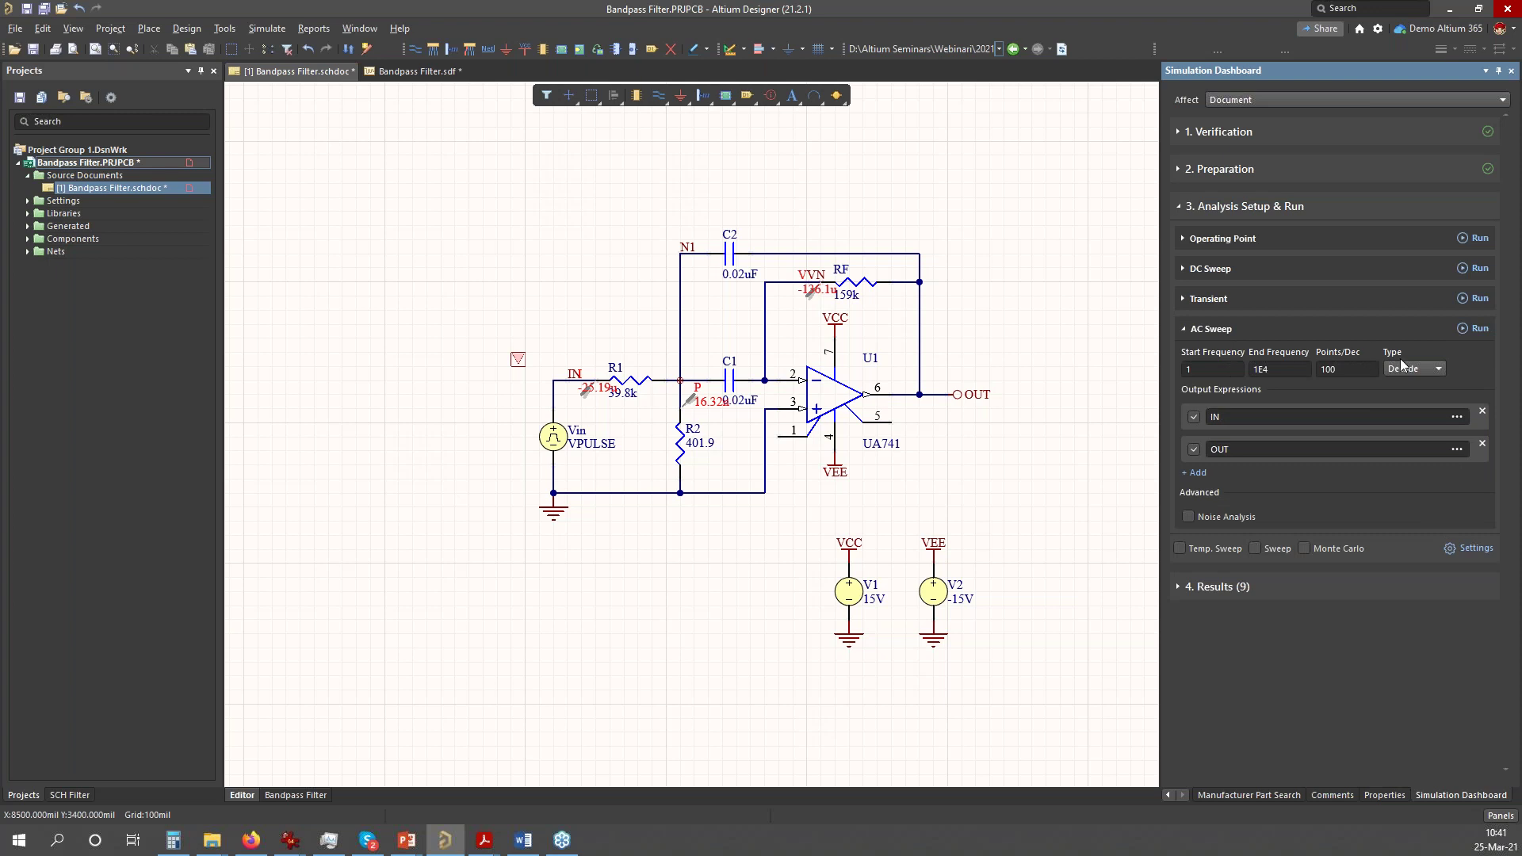
click(1479, 329)
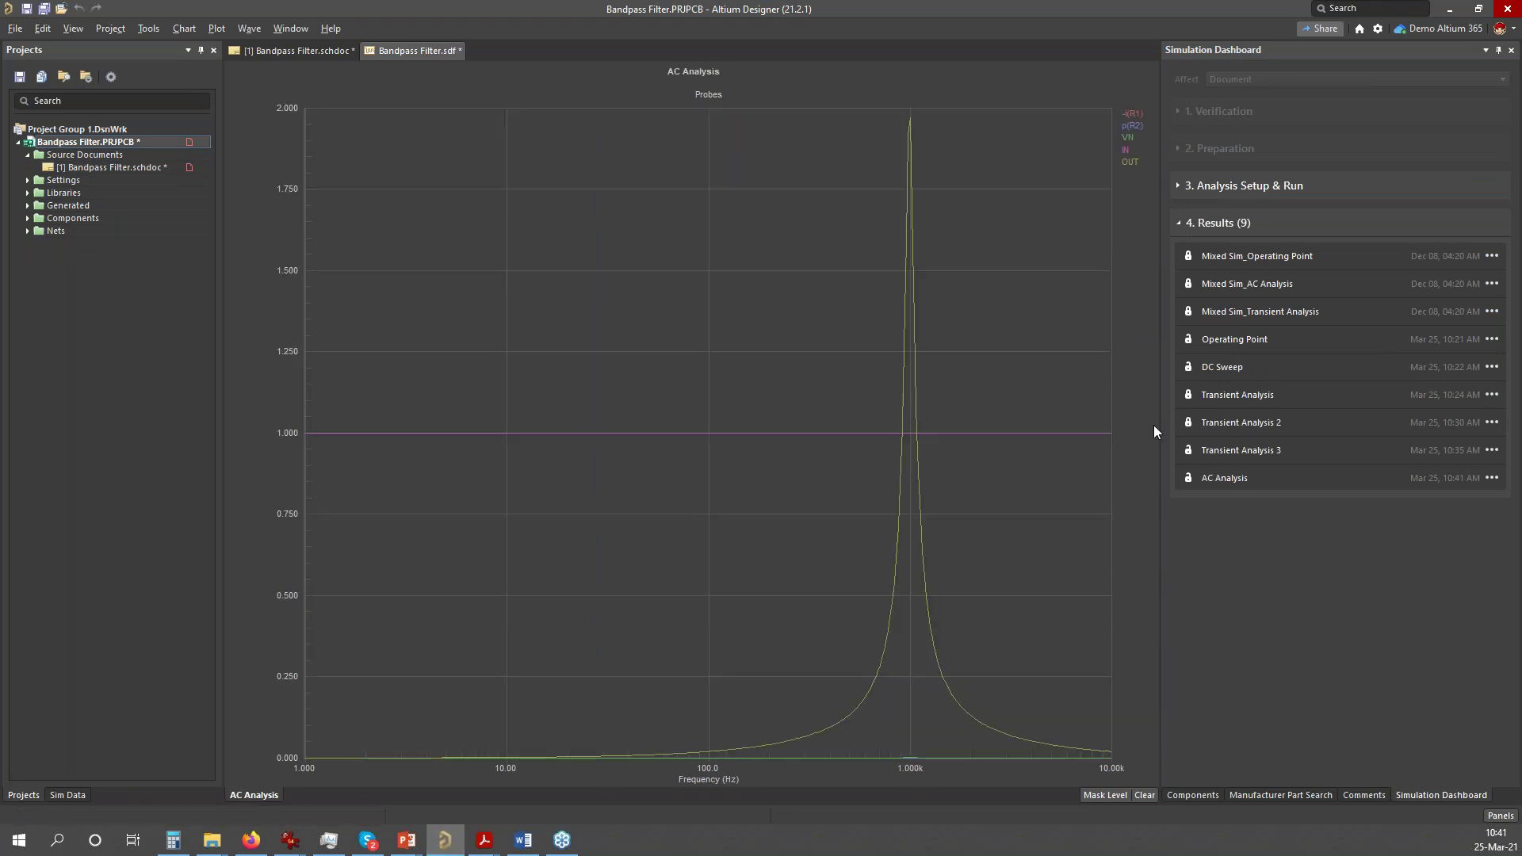
right_click(697, 497)
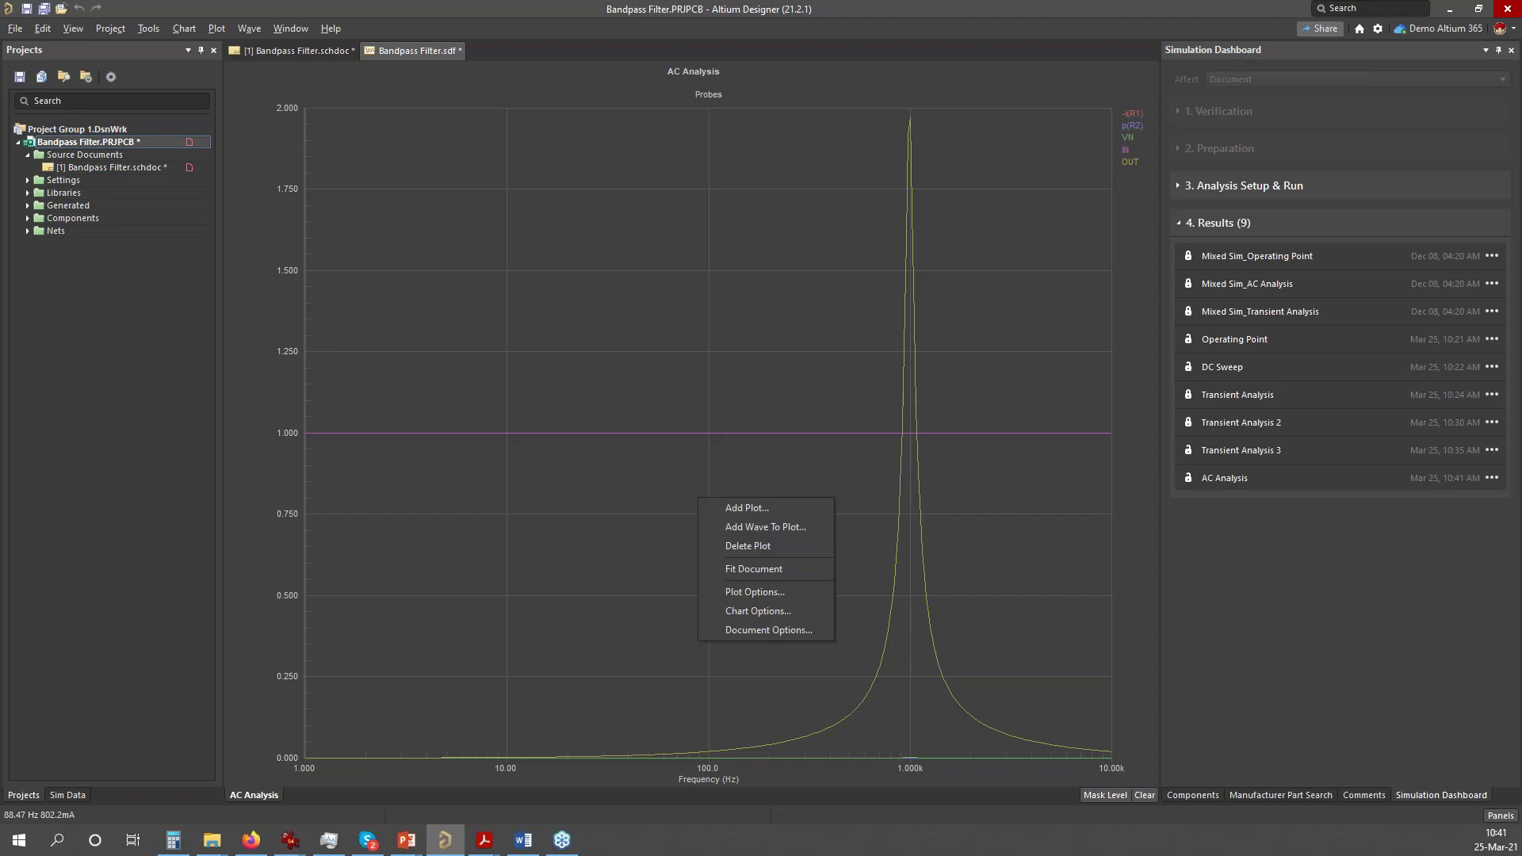
click(77, 796)
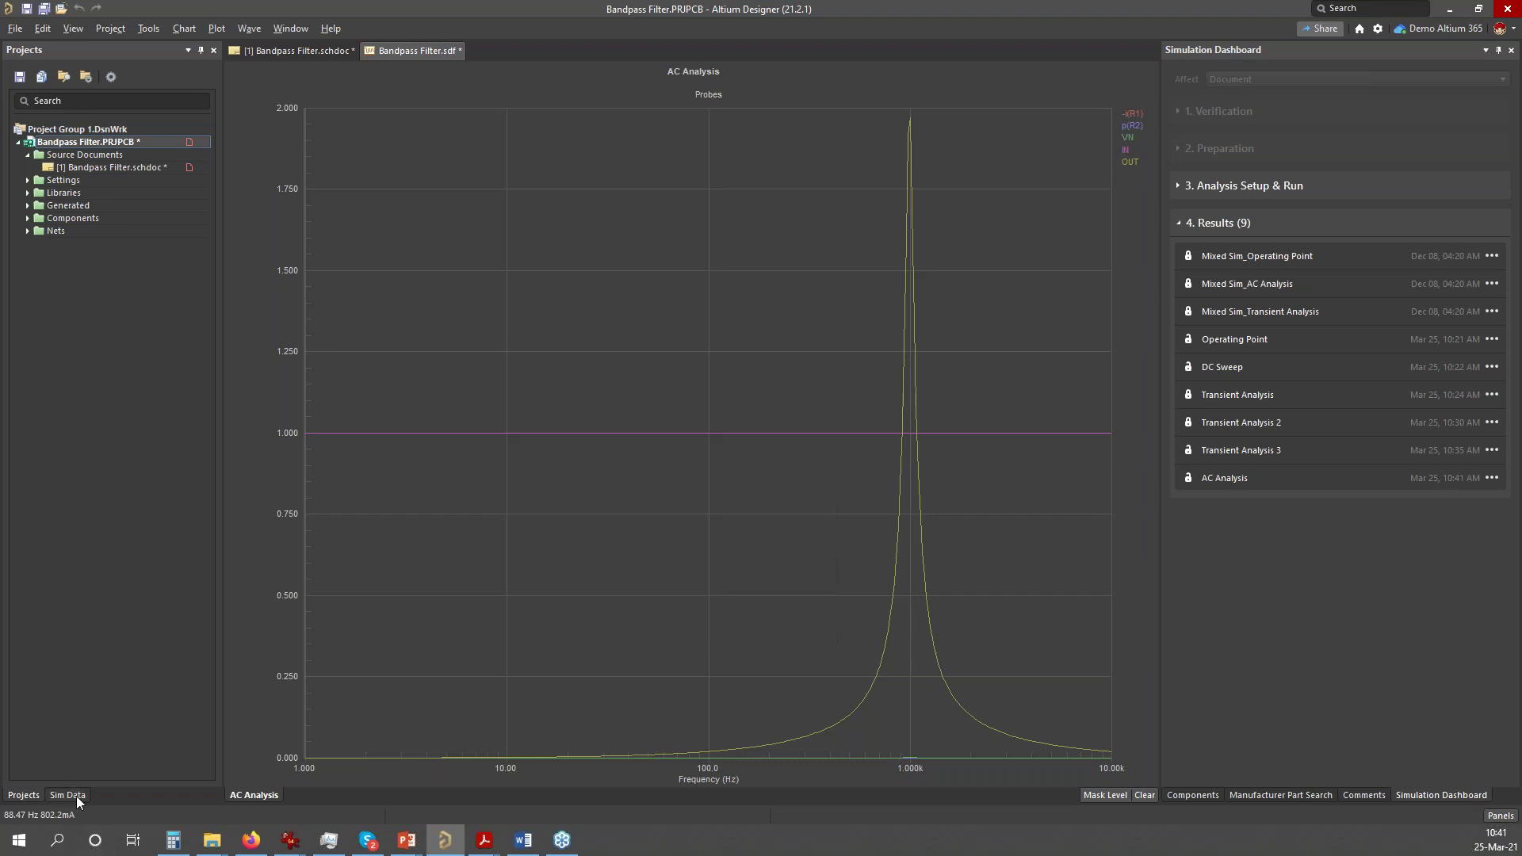
- Add a second, untitled plot to the AC Analysis chart and place the i(r1) wave on it
click(68, 795)
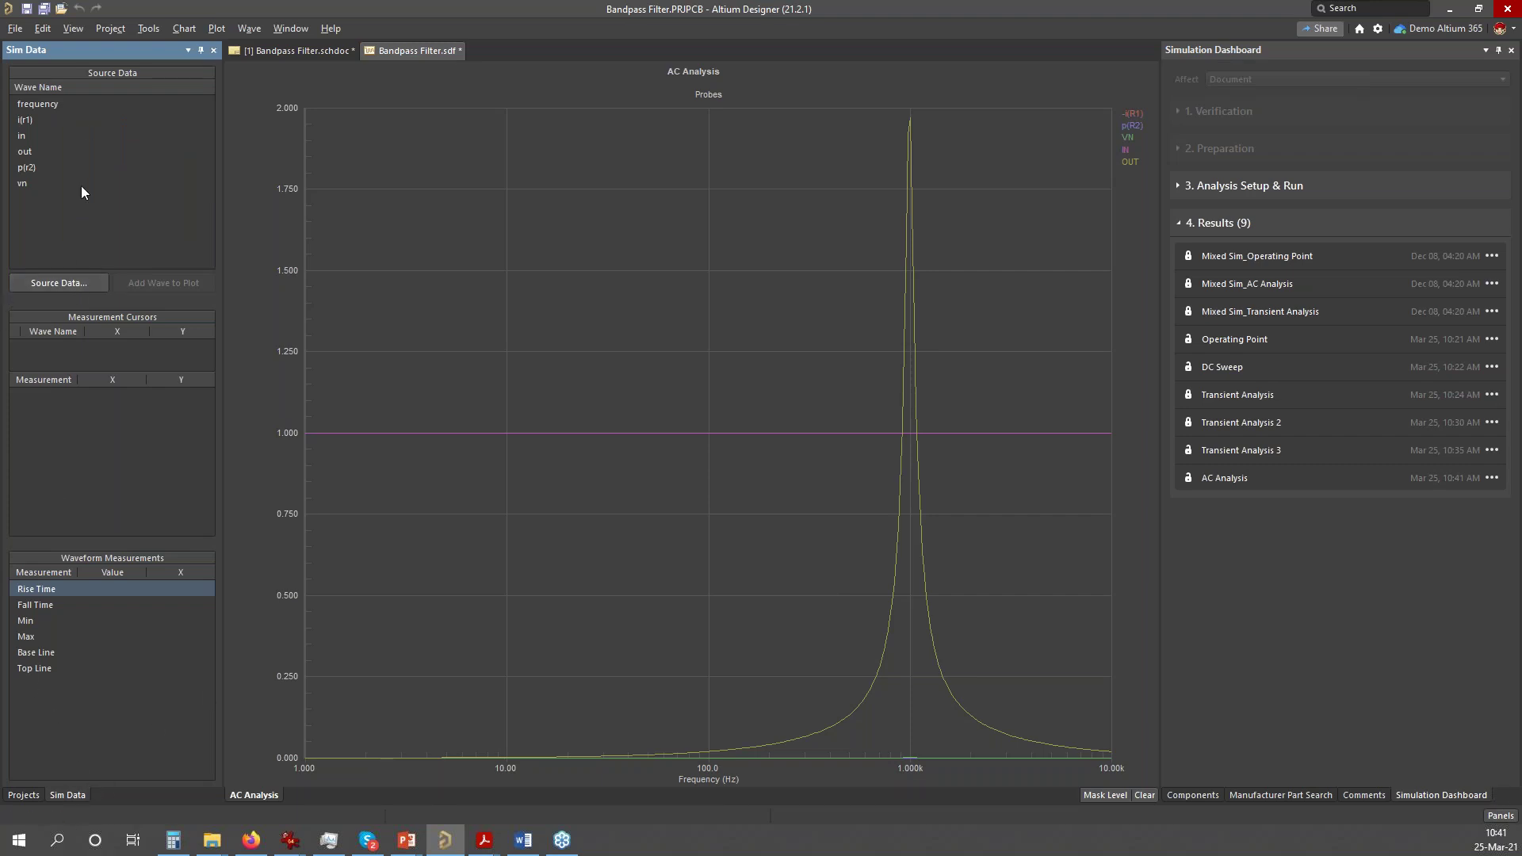
click(27, 127)
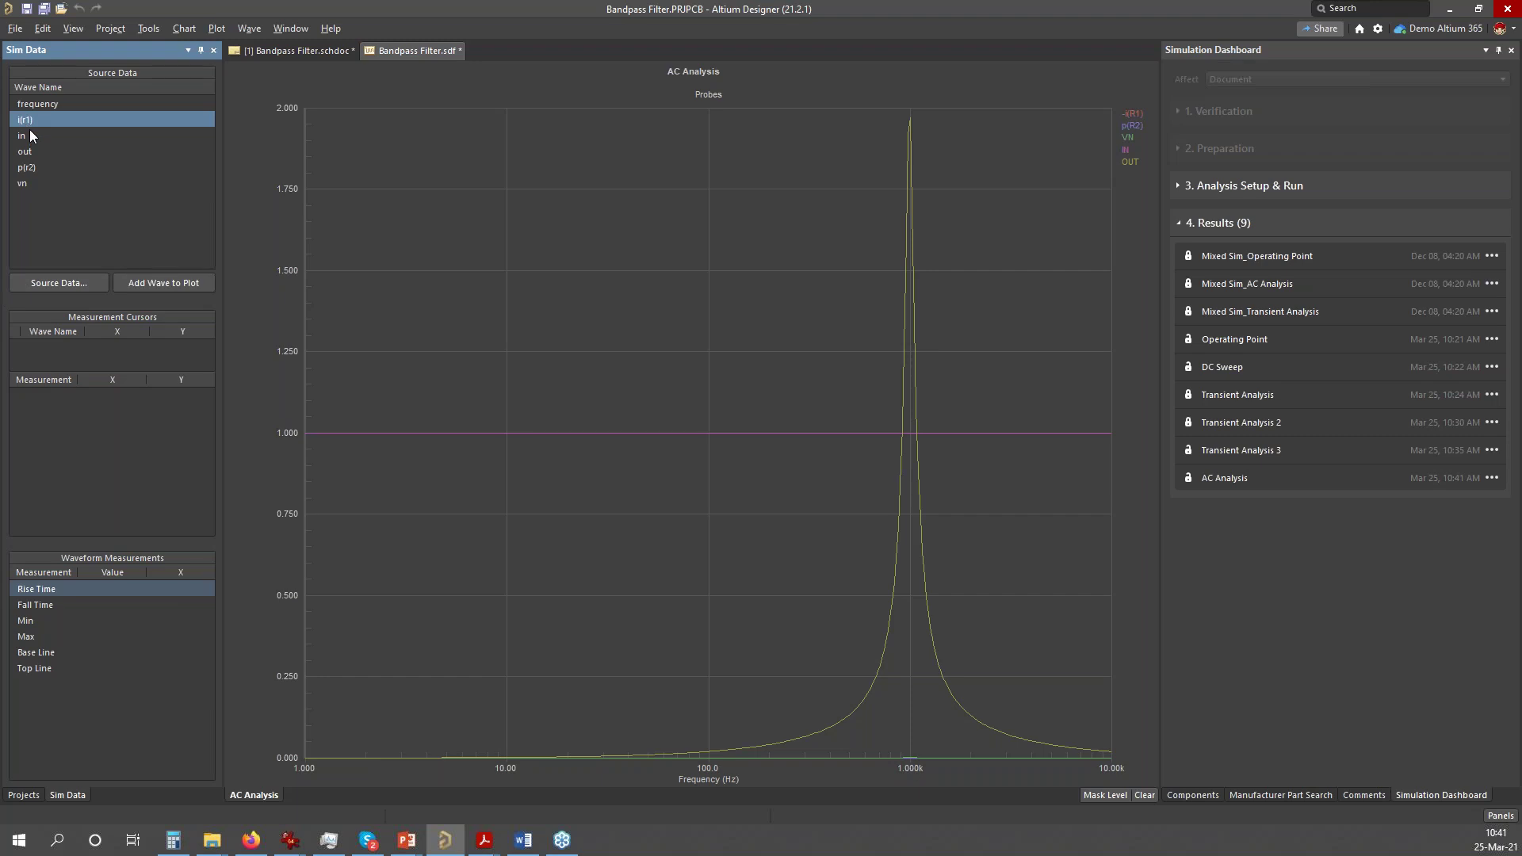
click(33, 167)
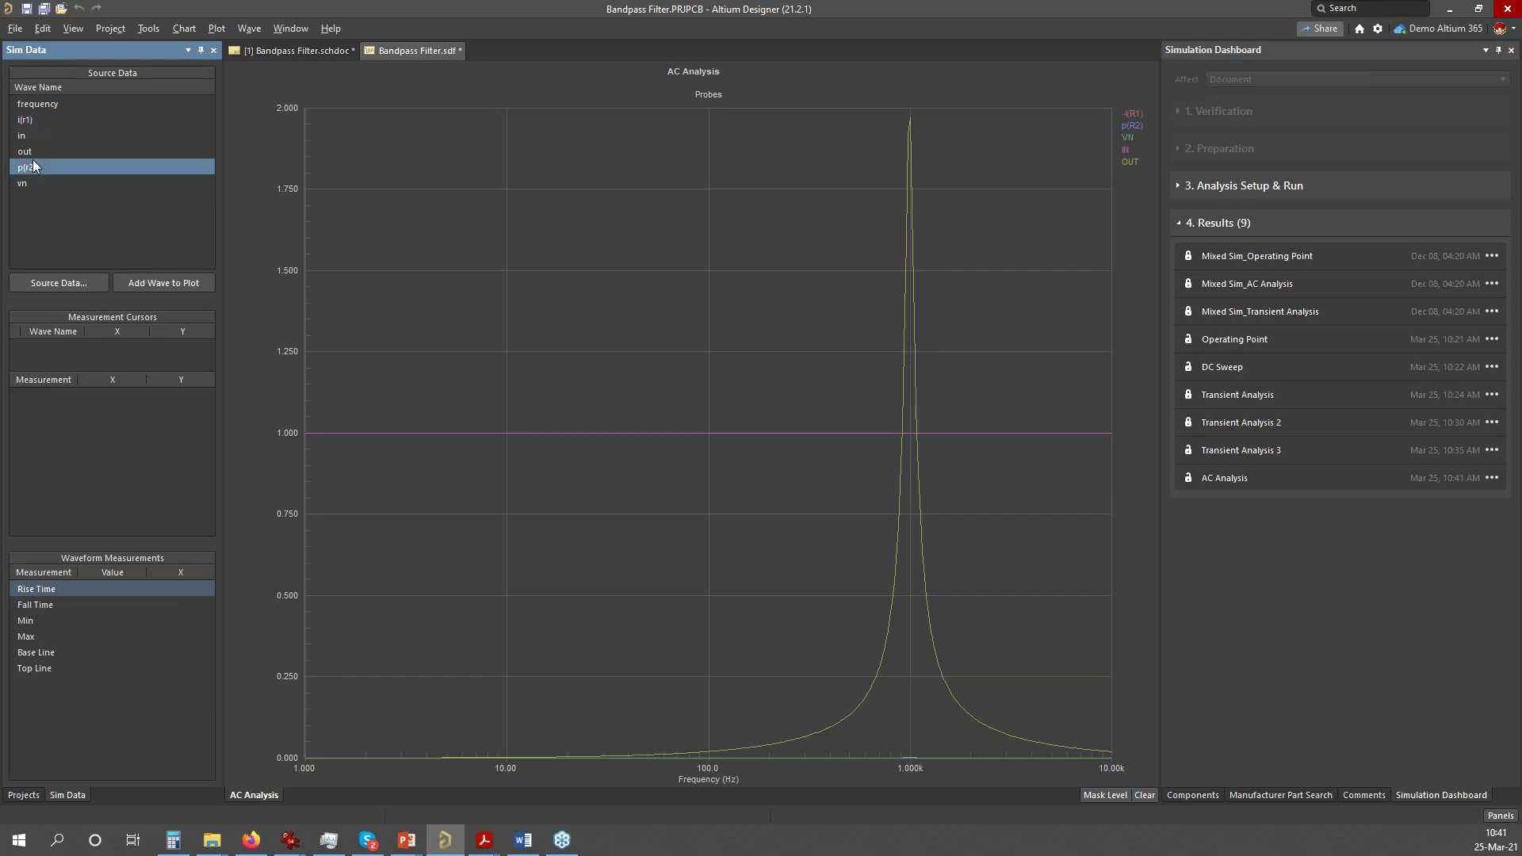
right_click(497, 512)
click(547, 522)
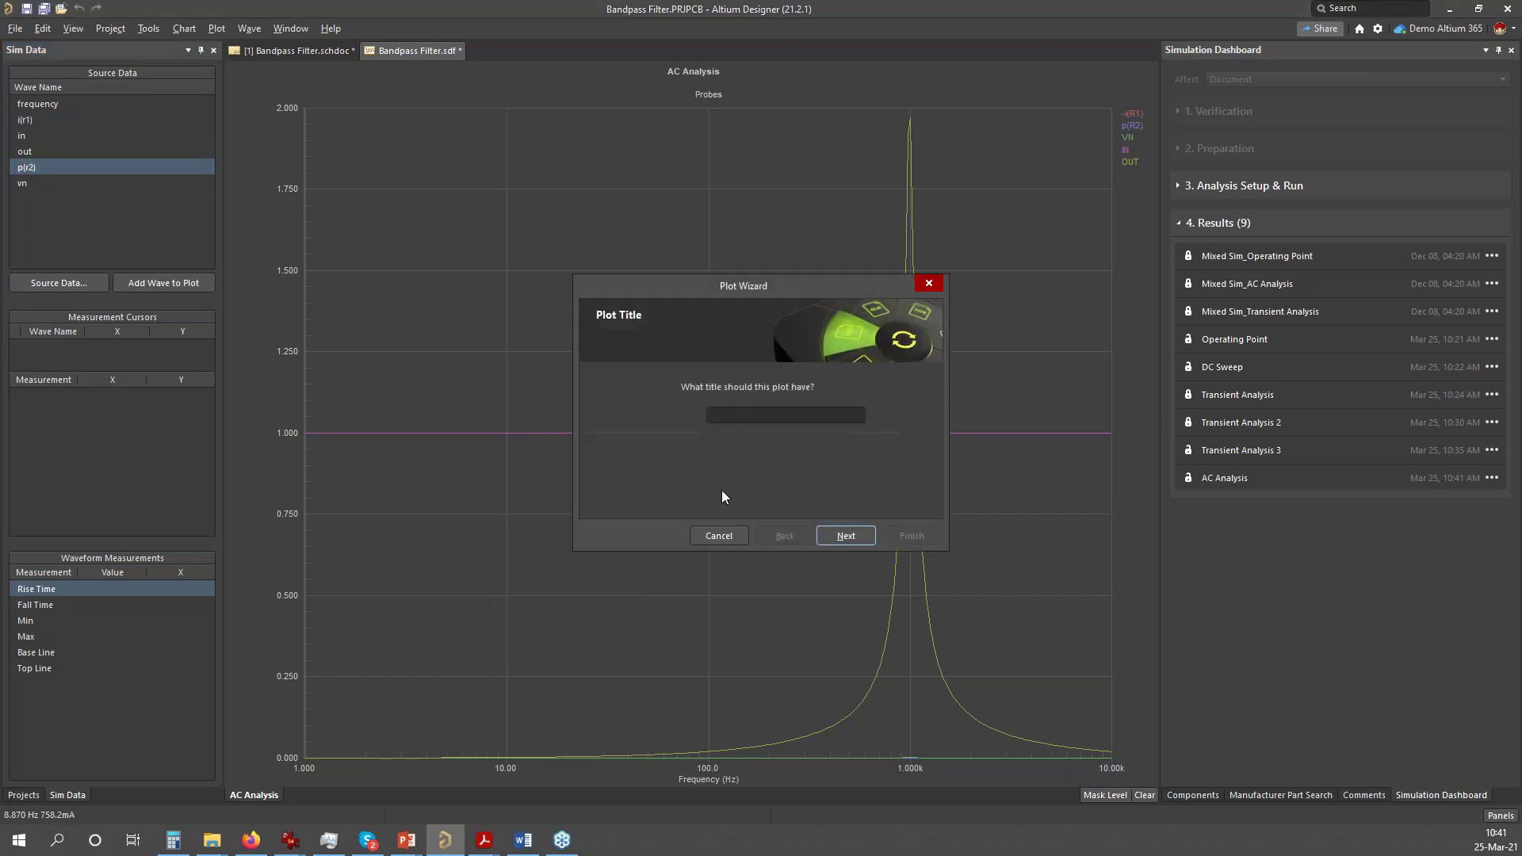
click(860, 542)
click(860, 541)
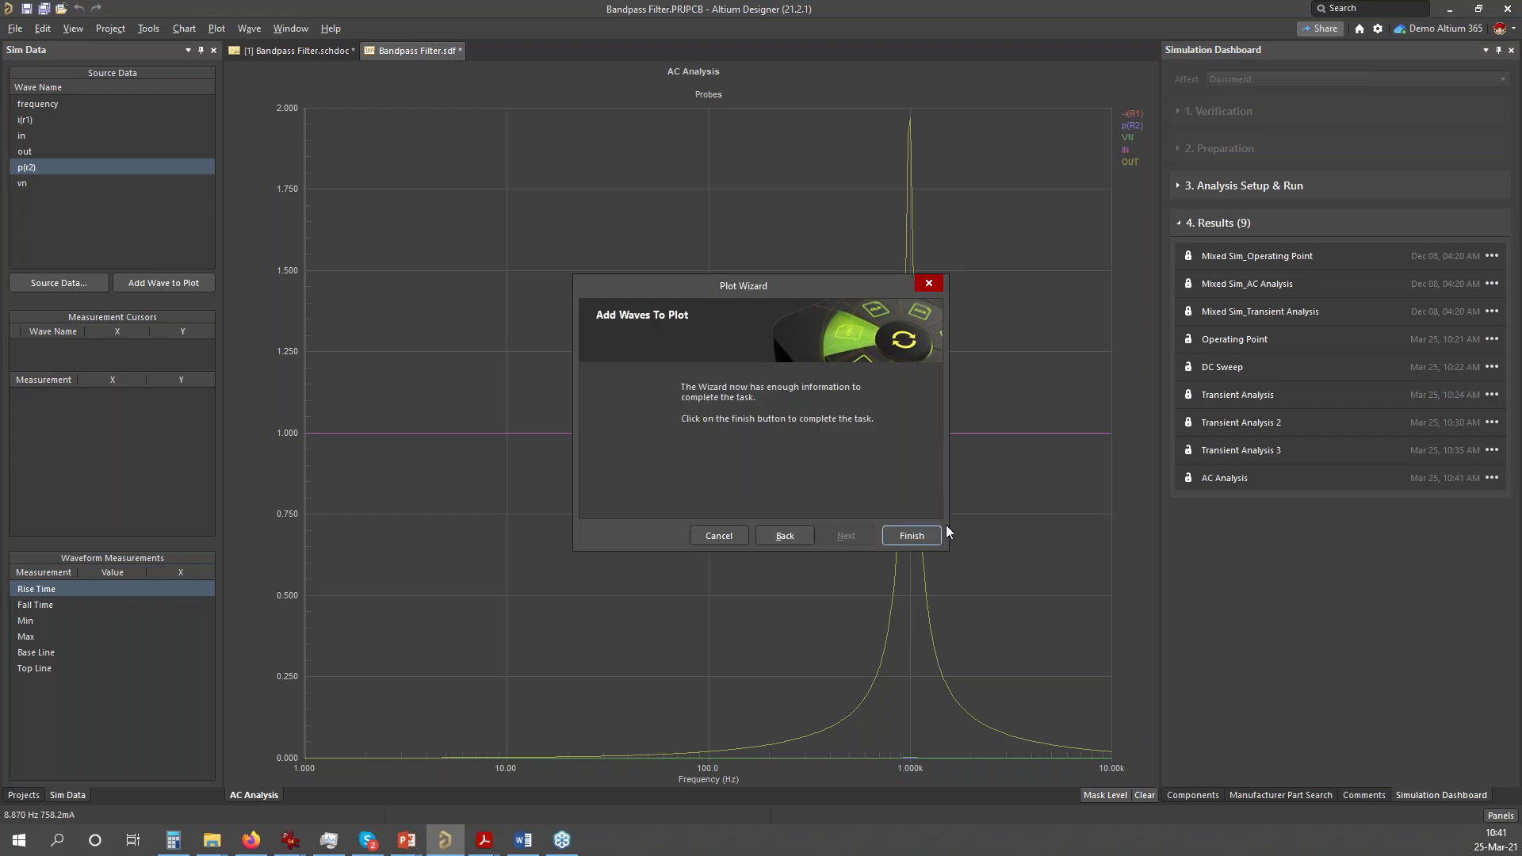
click(921, 541)
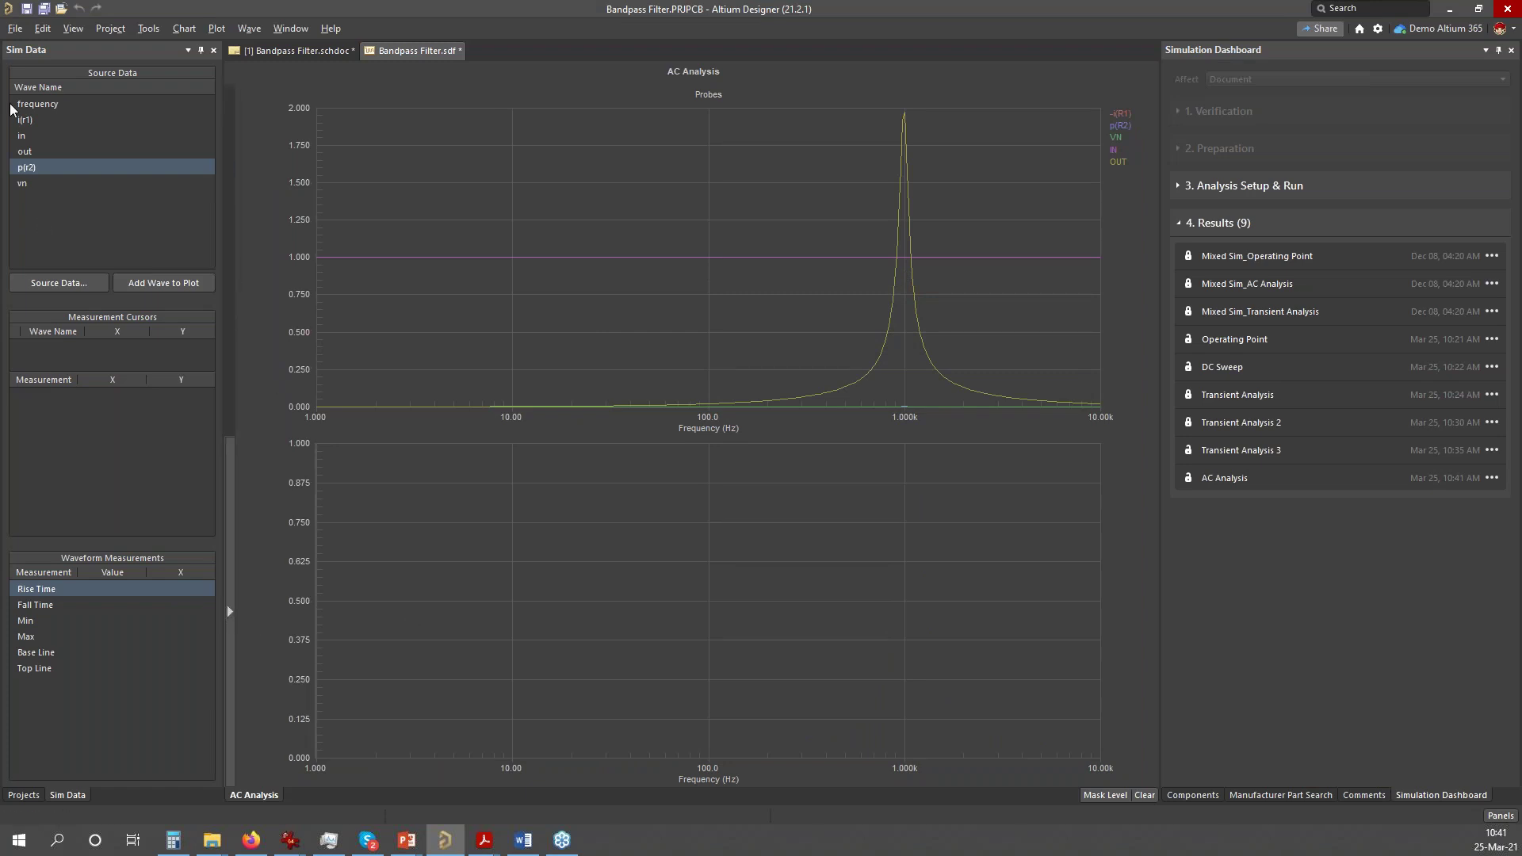
click(33, 121)
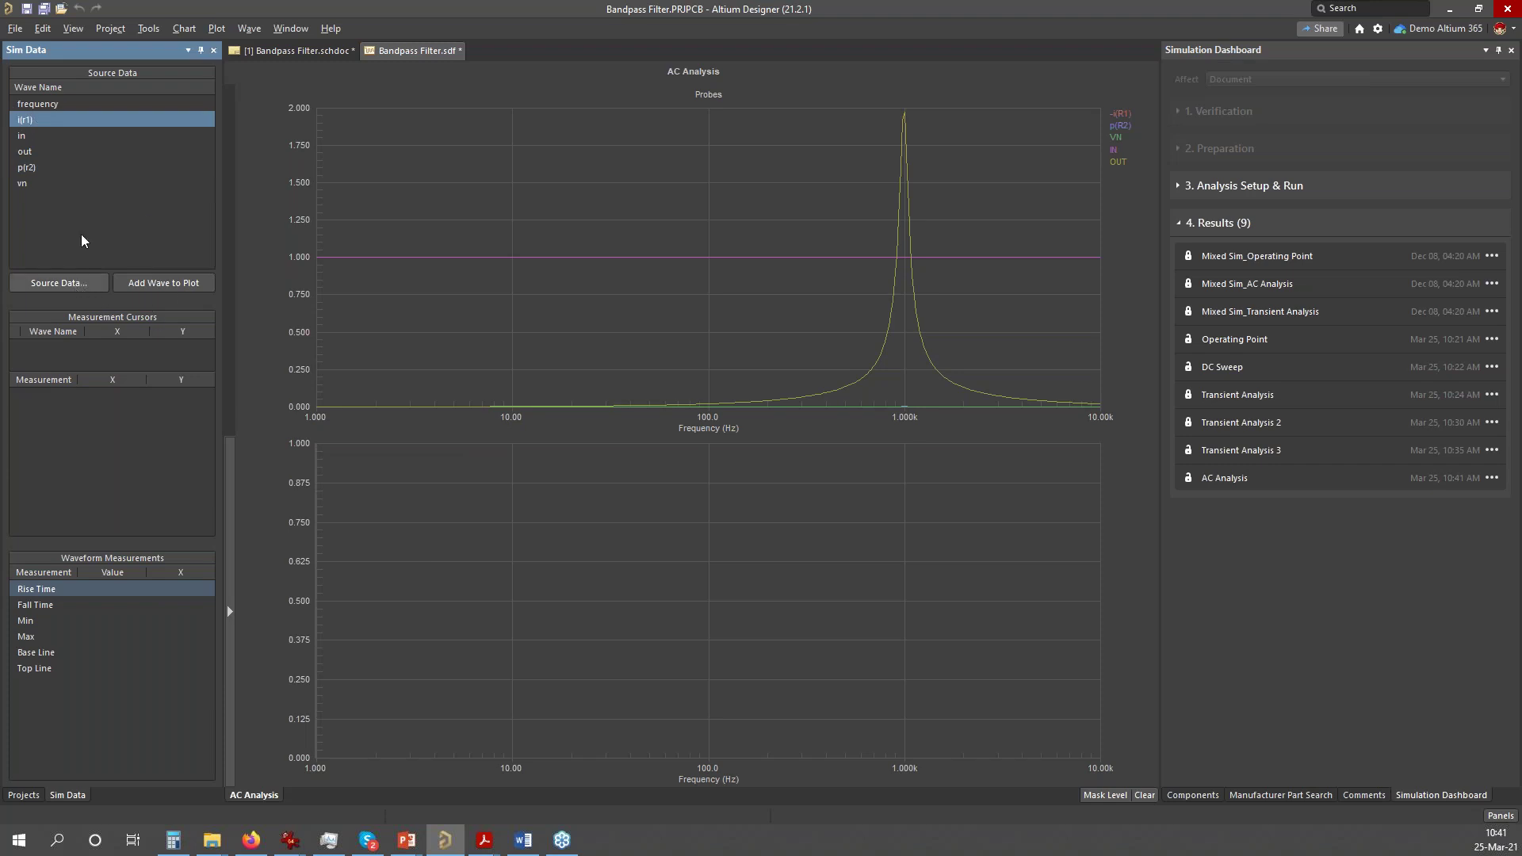
double_click(59, 121)
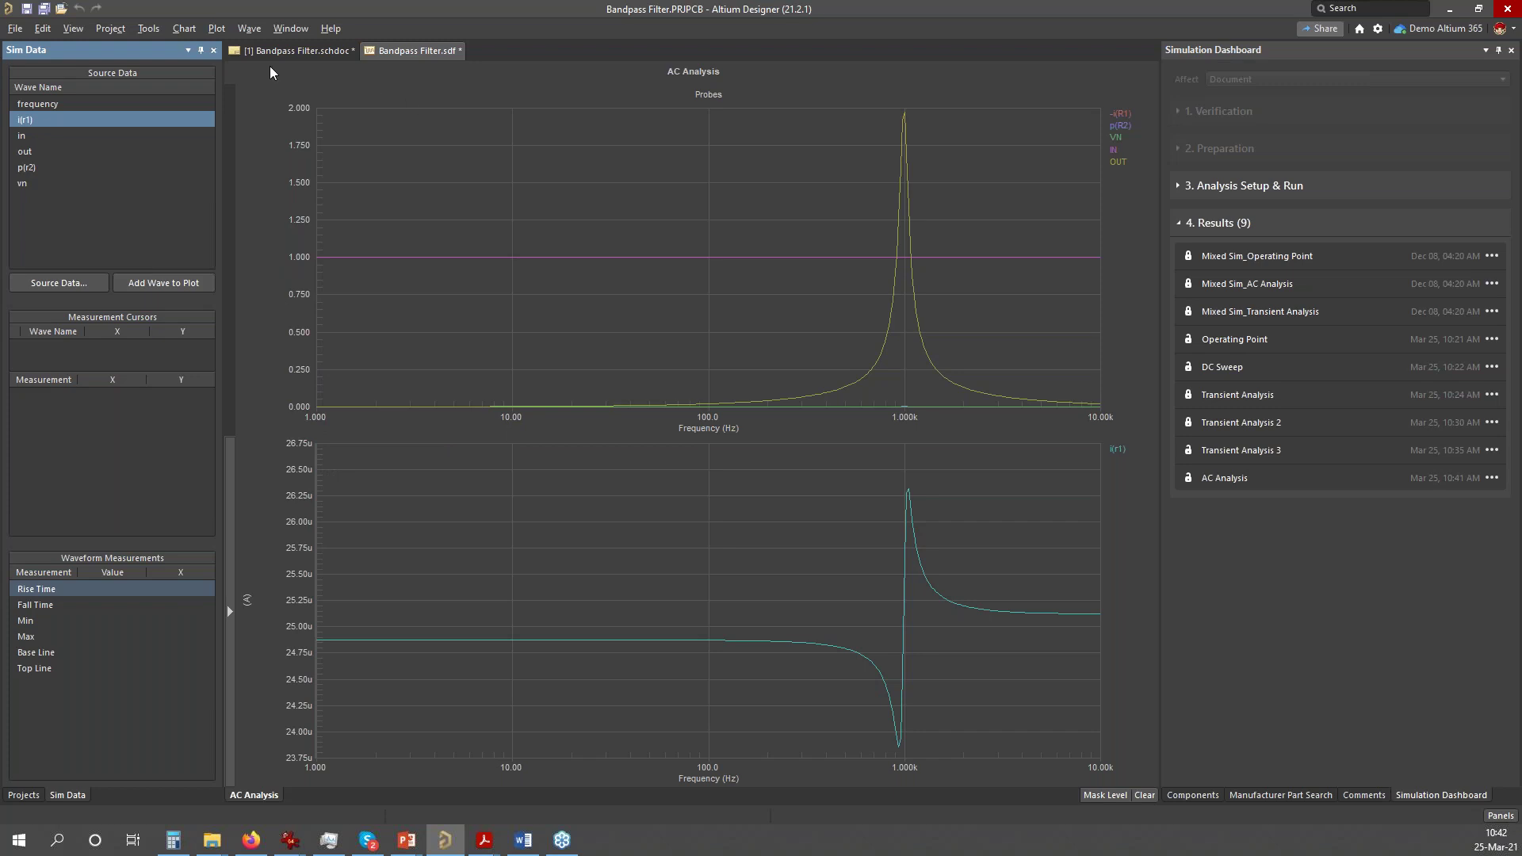
- Open the Transient Analysis 3 result and examine the swept p(r2) and i(R1) waveforms one at a time
click(1234, 460)
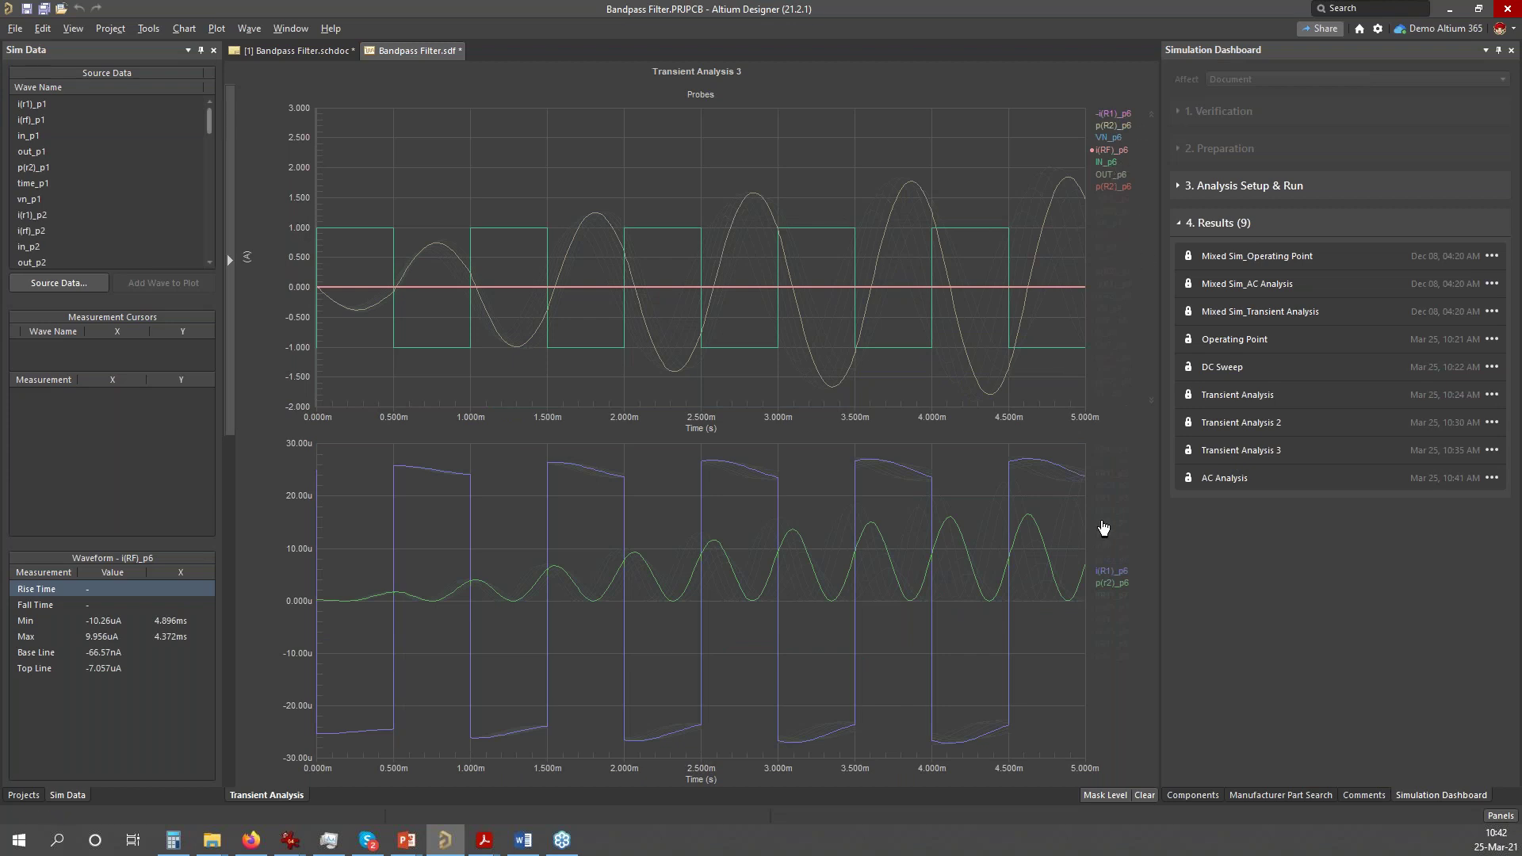
double_click(1104, 474)
click(892, 567)
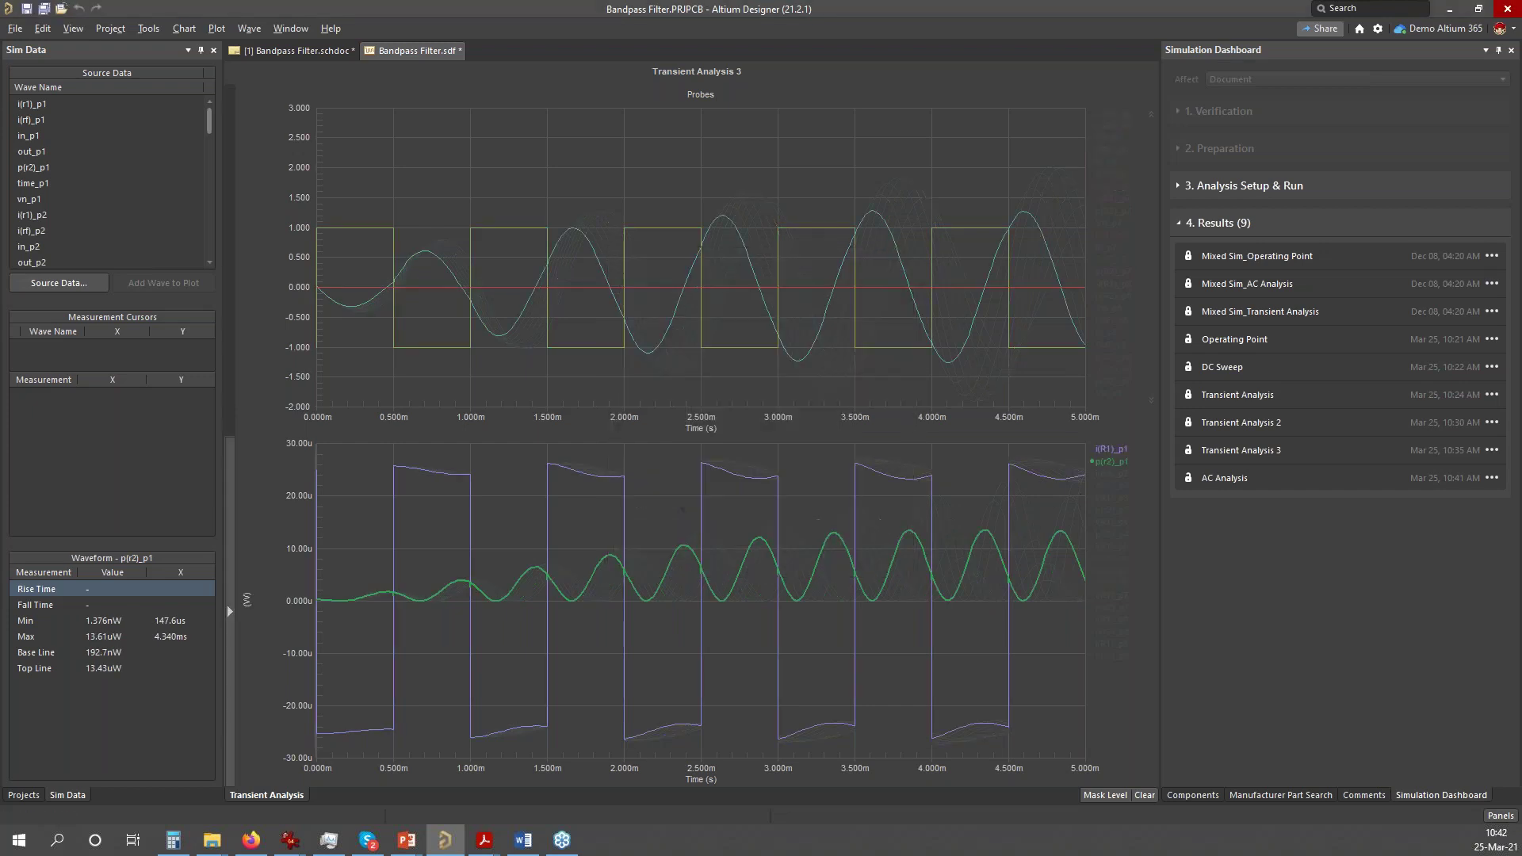
click(1108, 449)
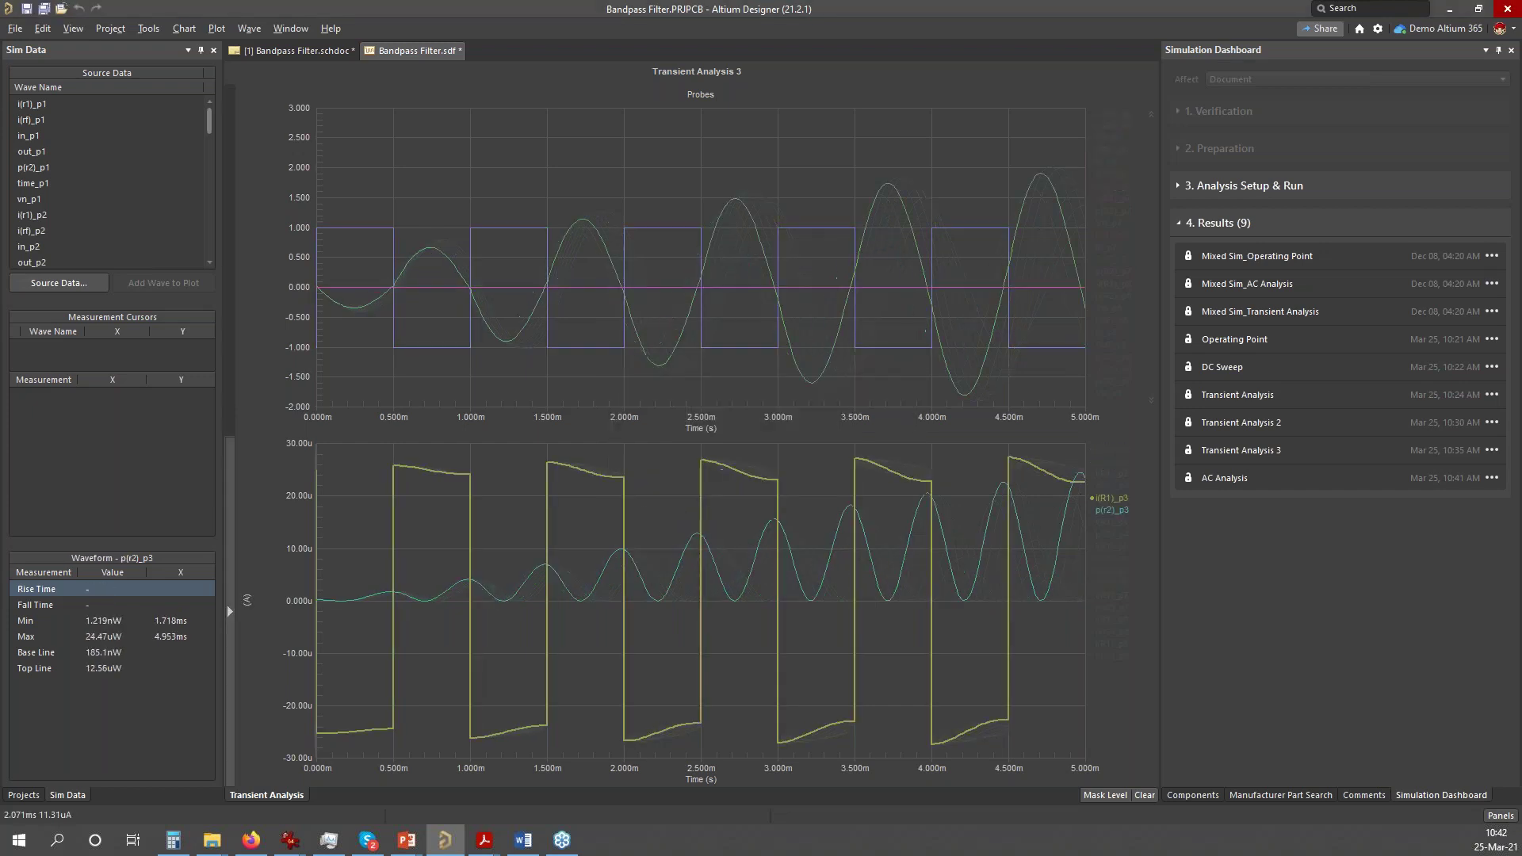
- Attach measurement cursors A and B to the i(R1)_p3 waveform
right_click(1105, 506)
click(1102, 500)
right_click(1102, 501)
click(1137, 516)
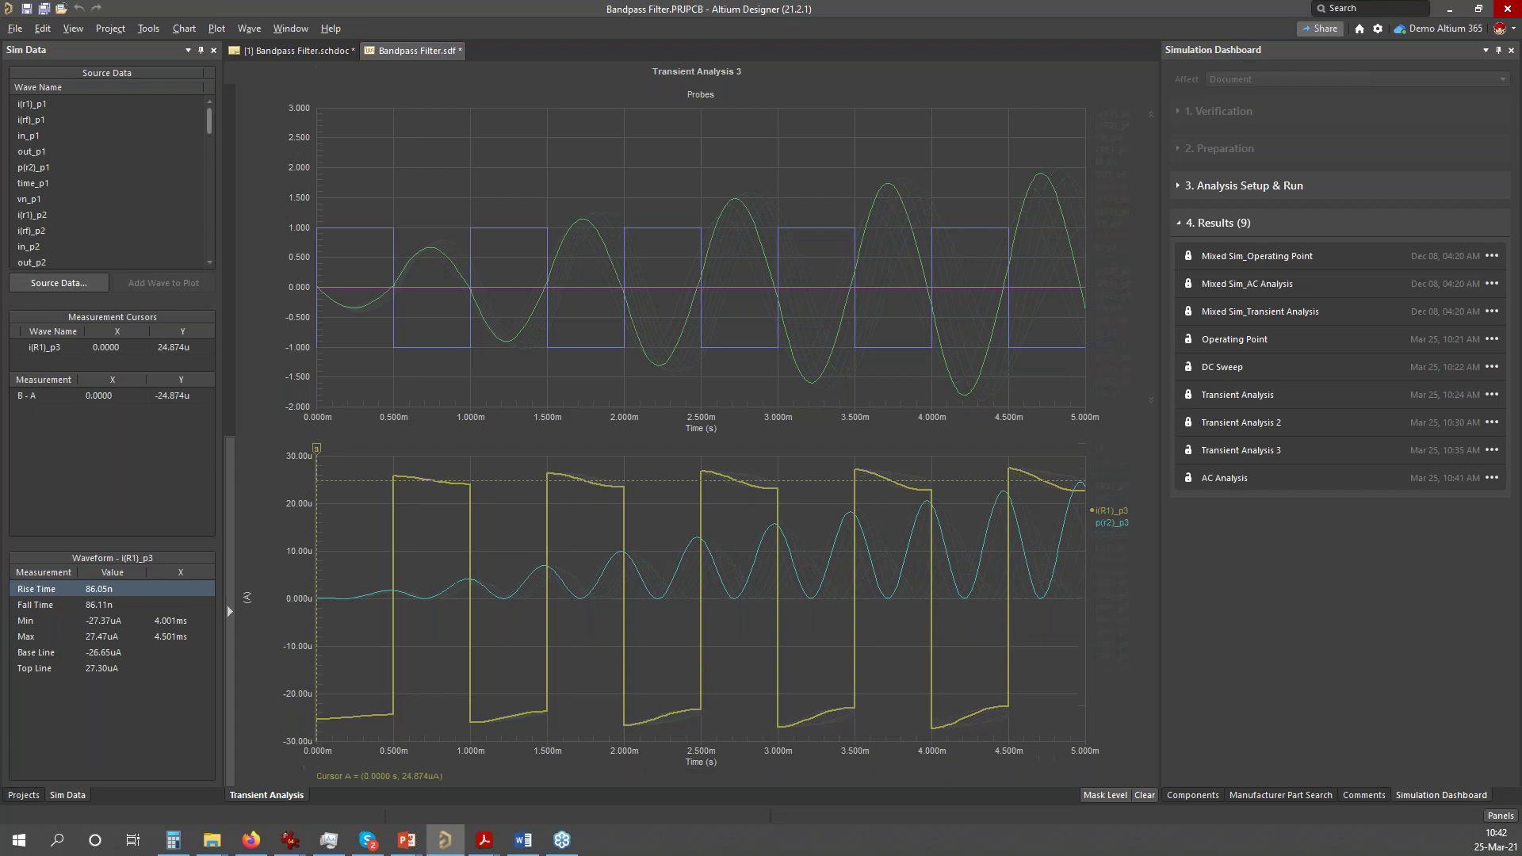
right_click(1117, 519)
click(1154, 543)
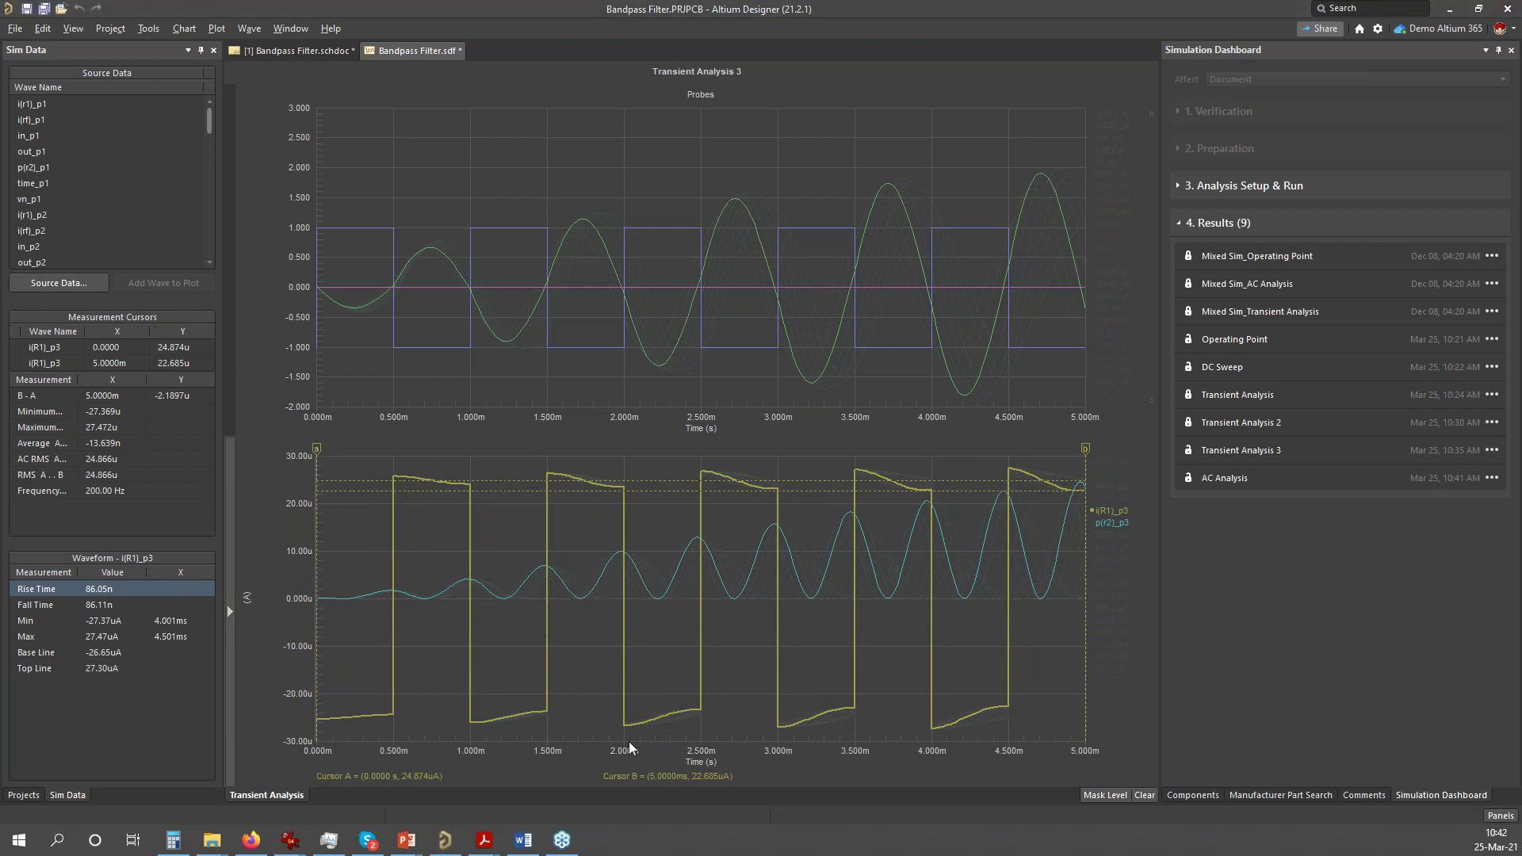
- Move cursor A to about 536 µs and cursor B to about 961 µs on i(R1)_p3, checking its minimum and maximum values
drag(317, 450, 393, 453)
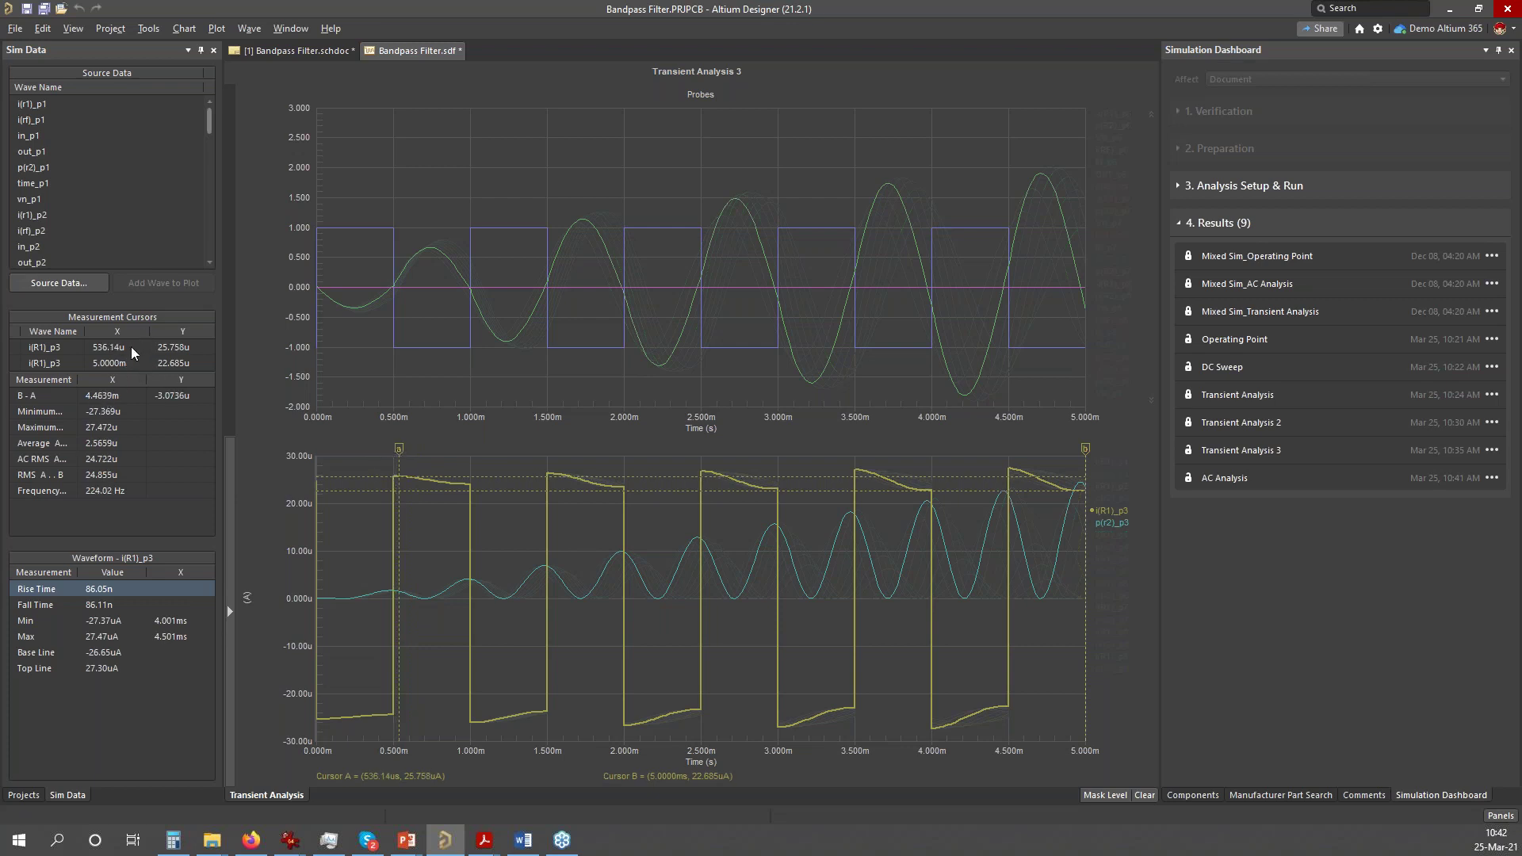
click(111, 623)
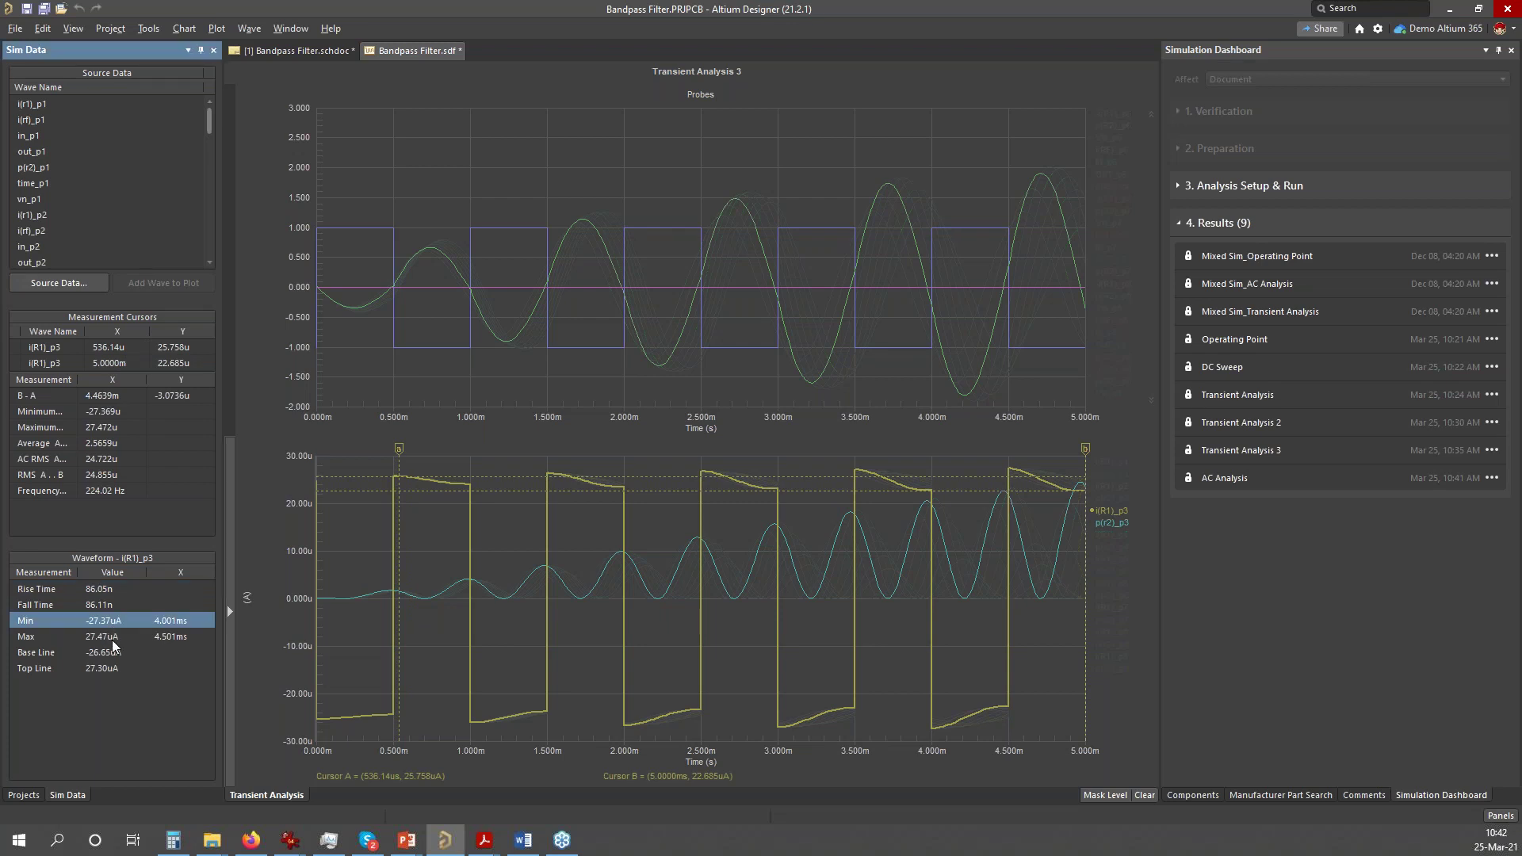
click(112, 638)
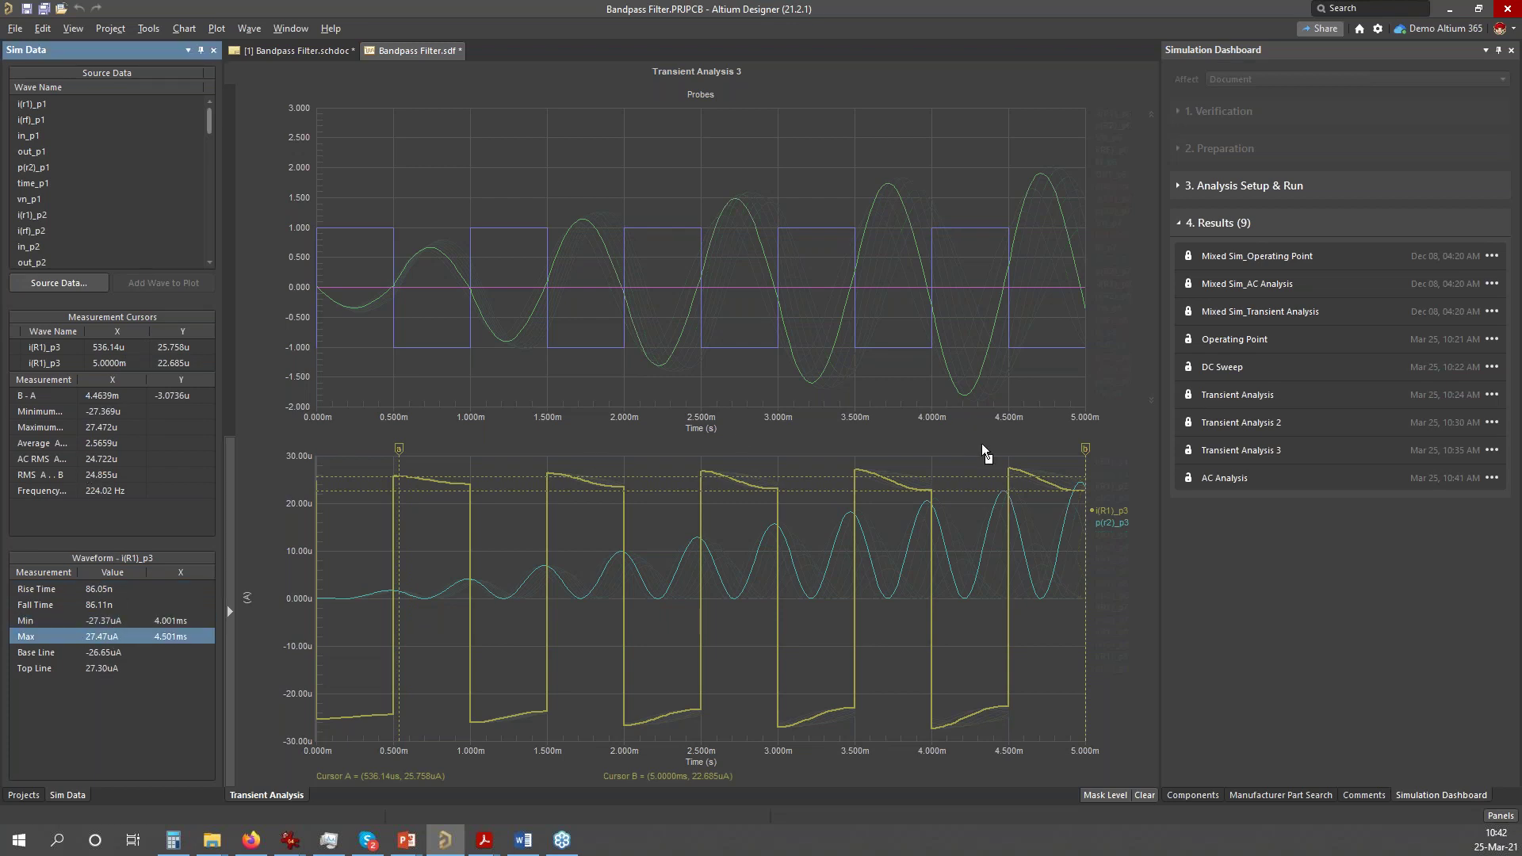
click(1074, 457)
drag(1074, 457, 463, 484)
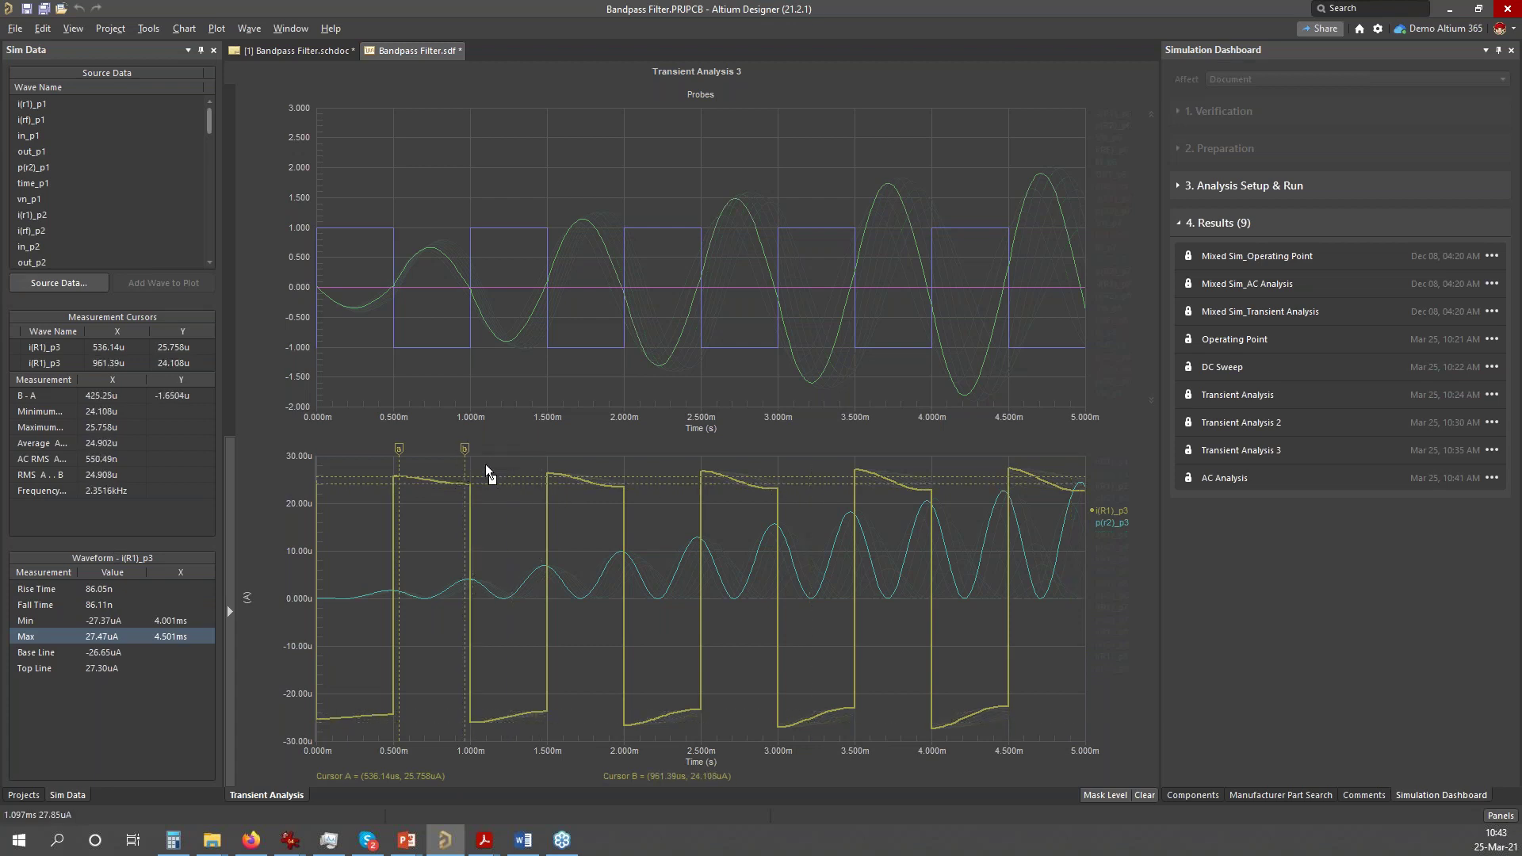
- Check the expression of the p(r2)_p3 waveform without changing it
right_click(446, 487)
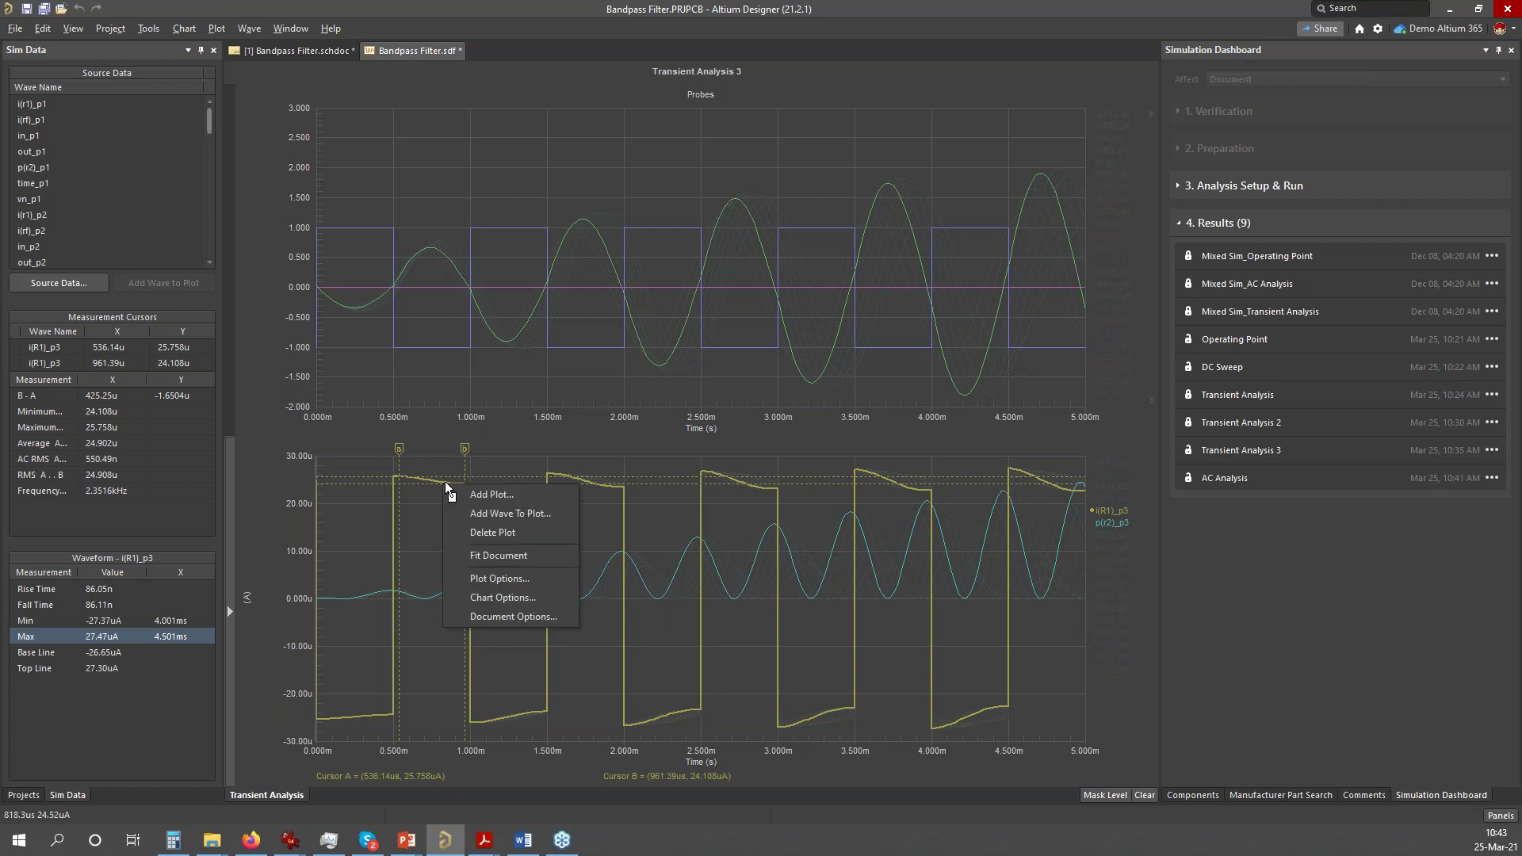
click(1111, 522)
right_click(1111, 521)
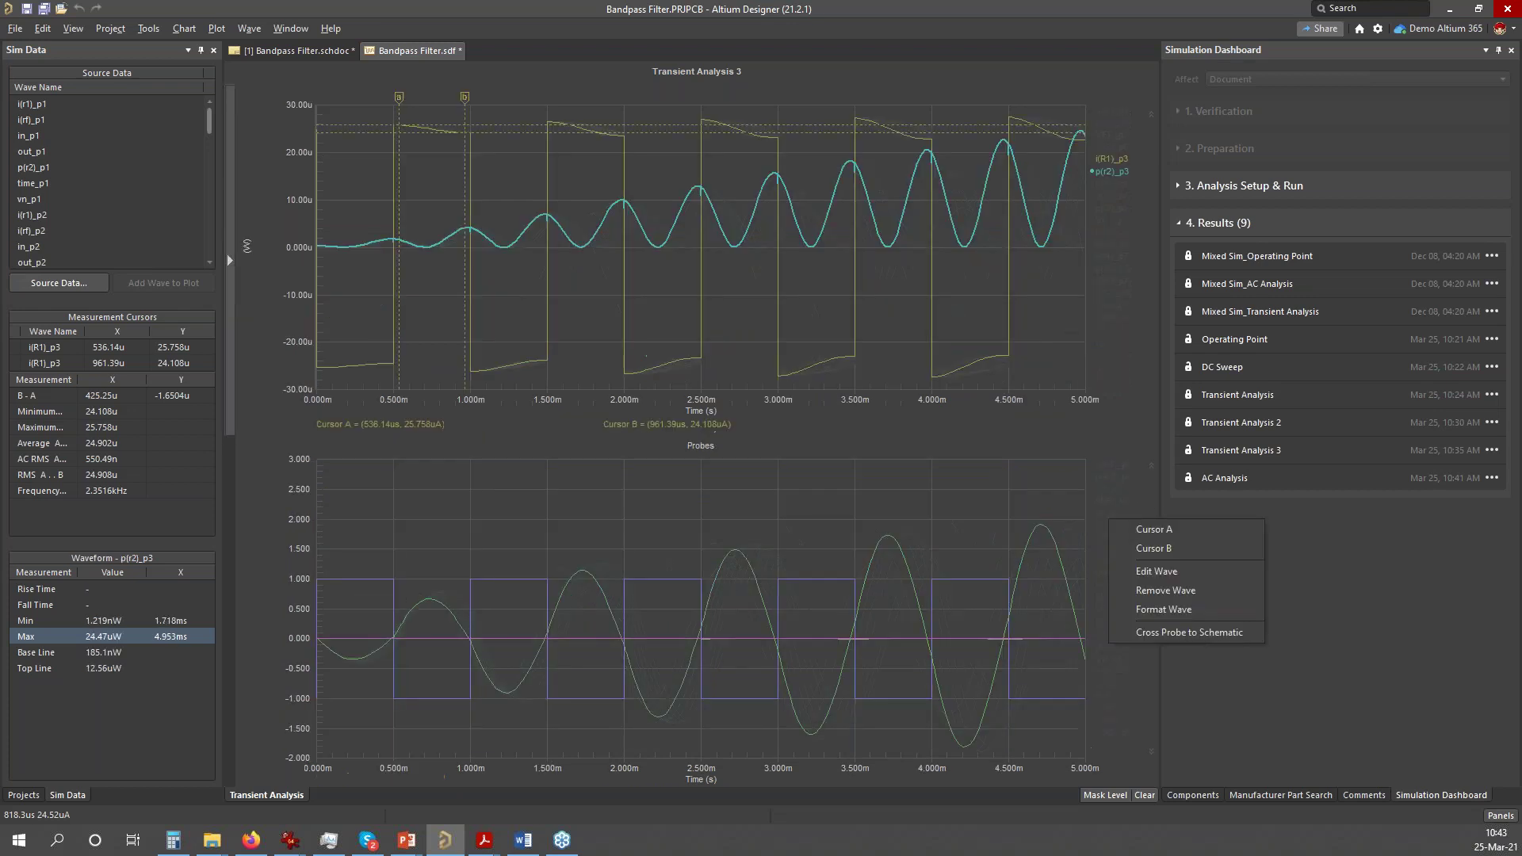
click(1189, 572)
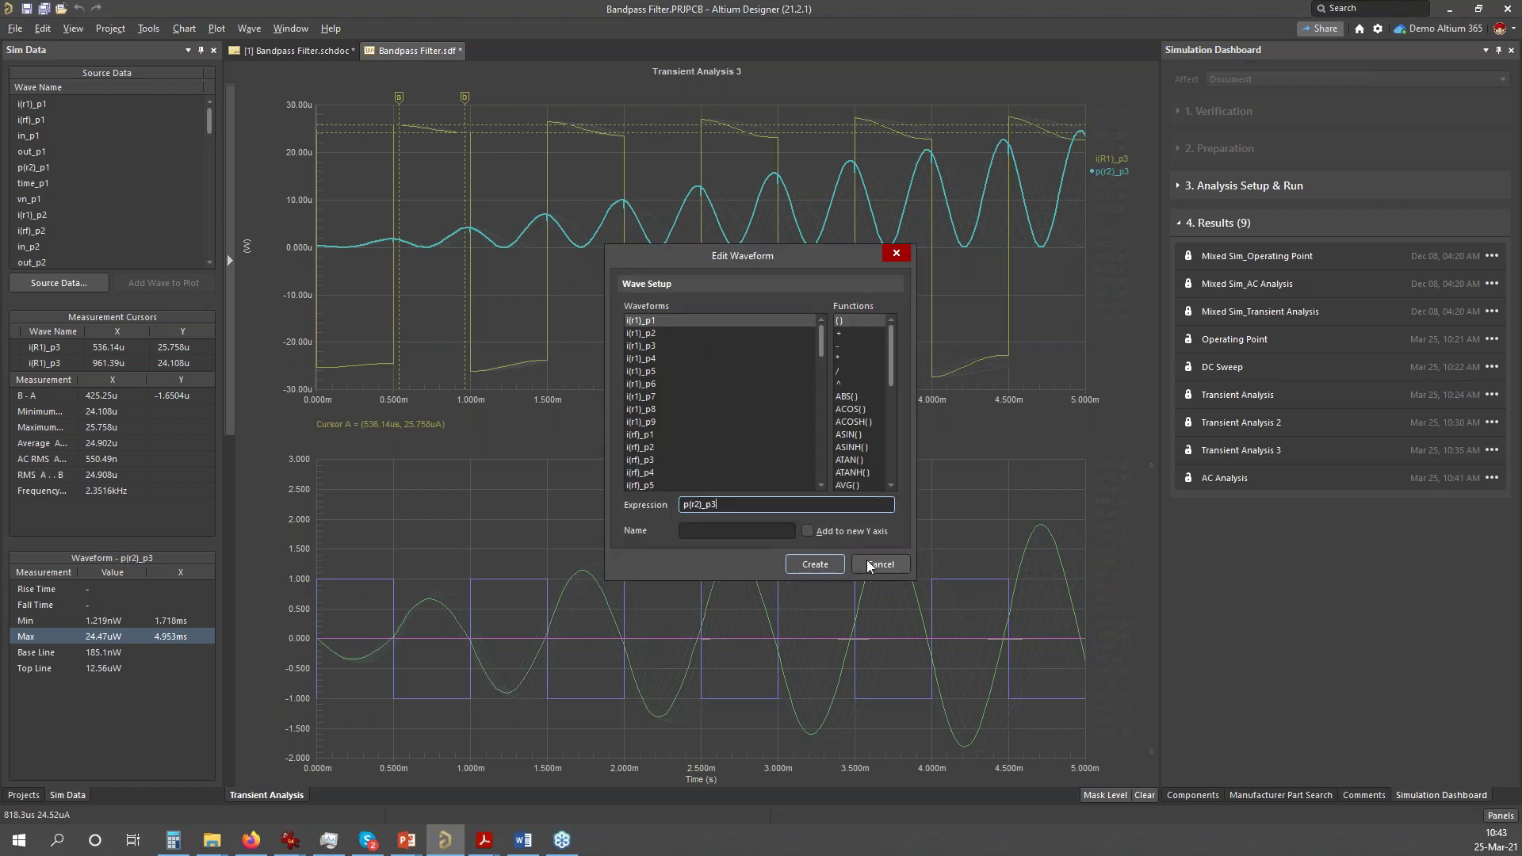
click(877, 565)
click(486, 272)
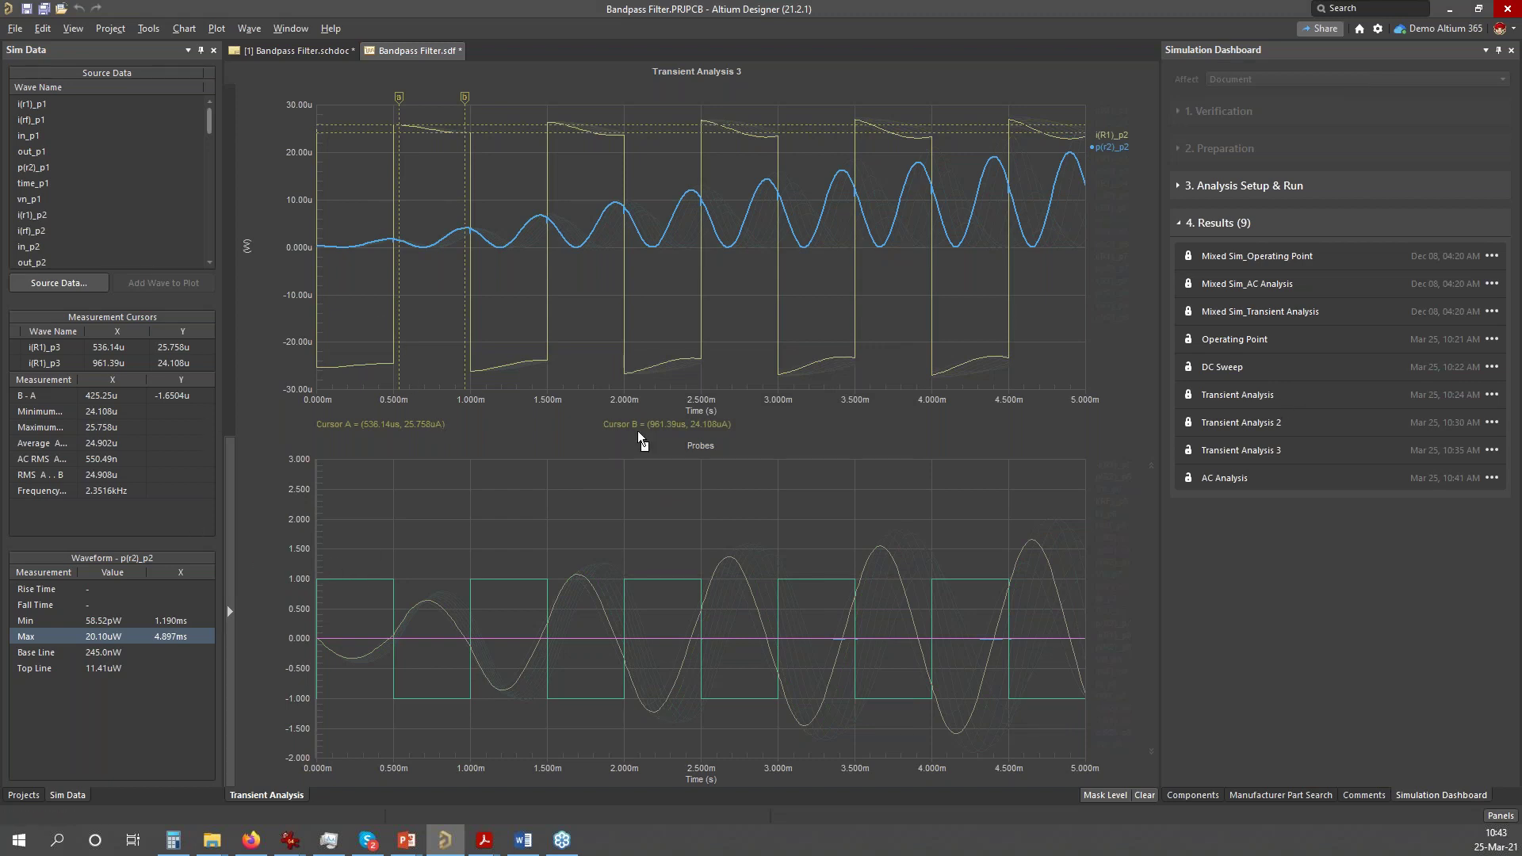
- Set the Transient Analysis 3 chart to display B - A, minimum, maximum, average, RMS, AC RMS and frequency along with the cursors' X, Y values
right_click(411, 322)
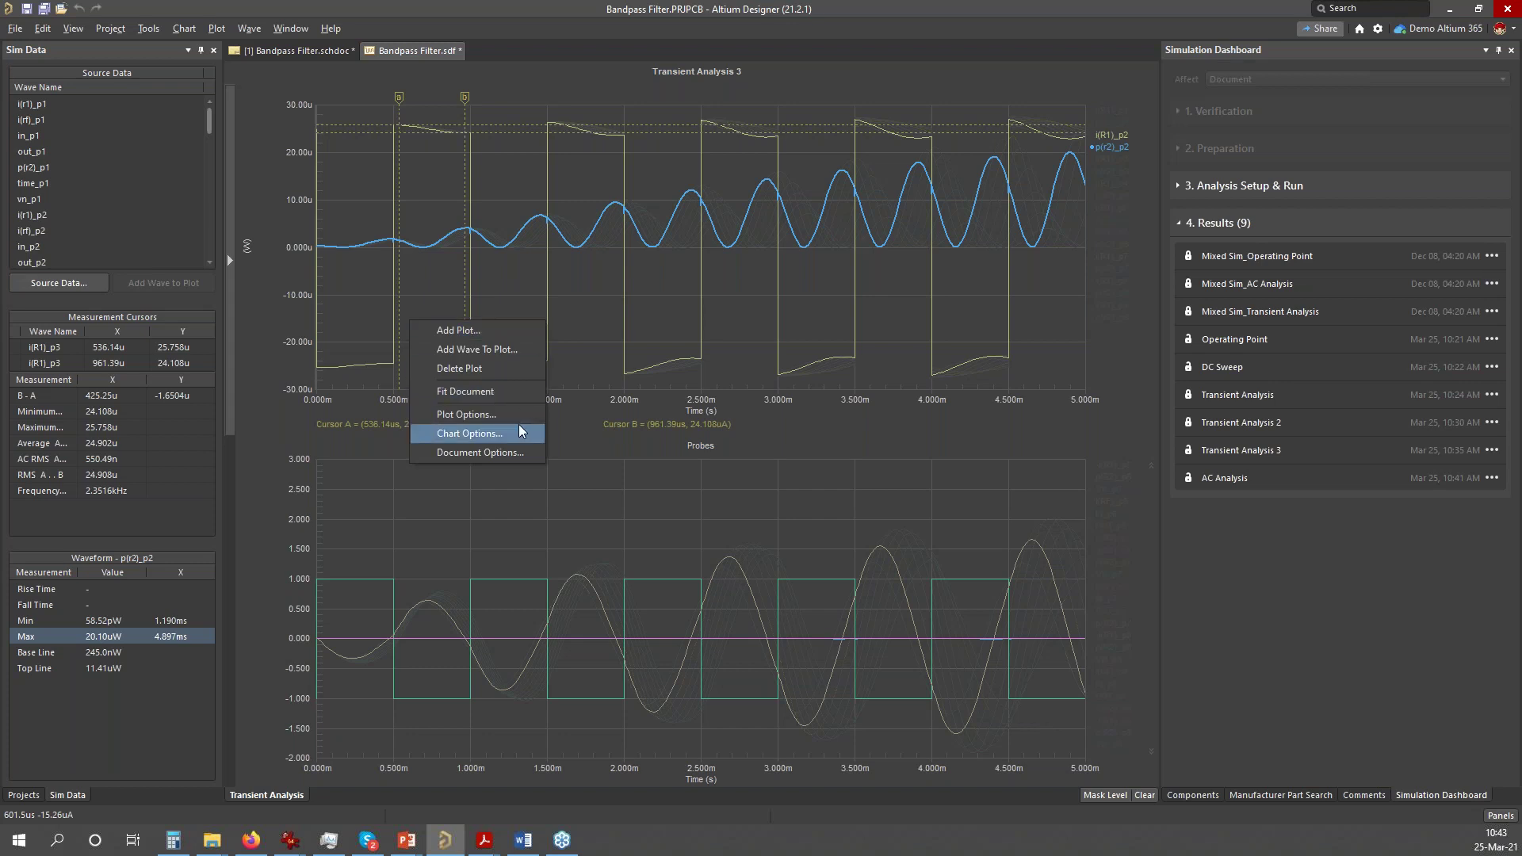
click(501, 444)
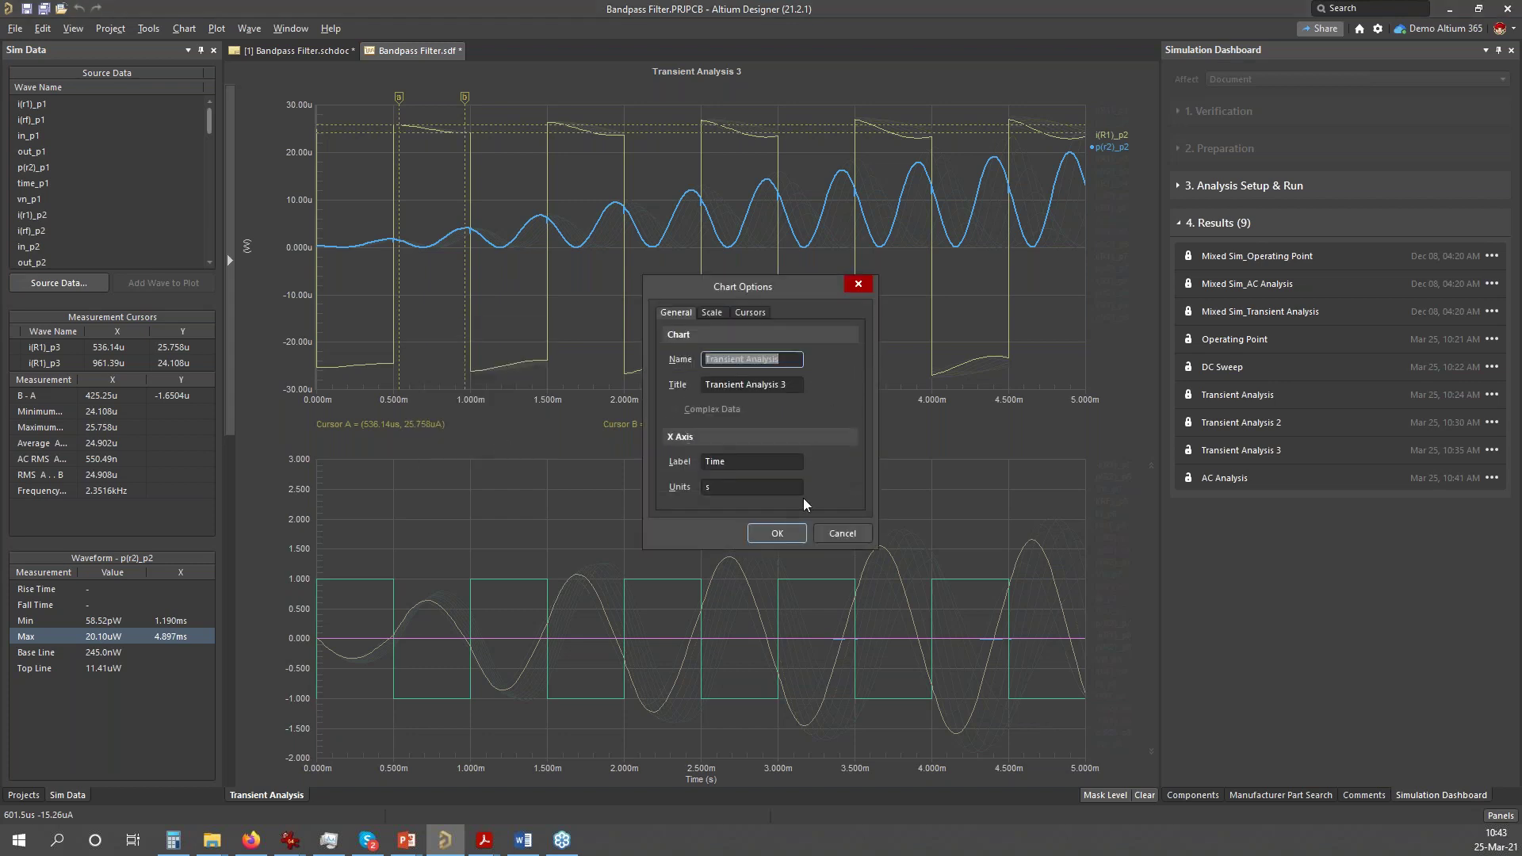
click(713, 313)
click(750, 313)
drag(799, 290, 871, 300)
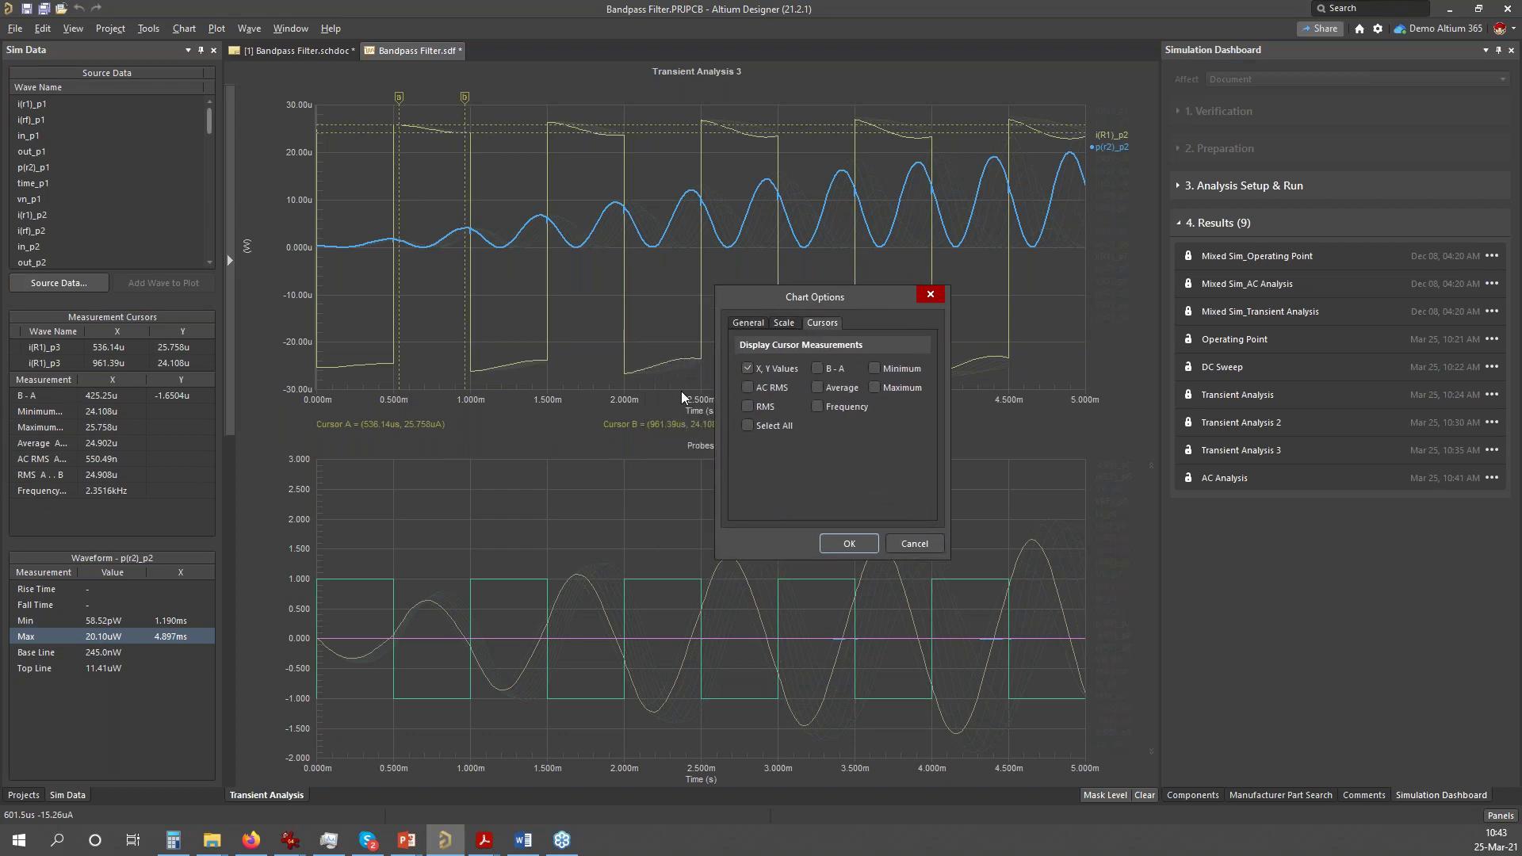
click(818, 370)
click(817, 387)
click(747, 407)
click(845, 543)
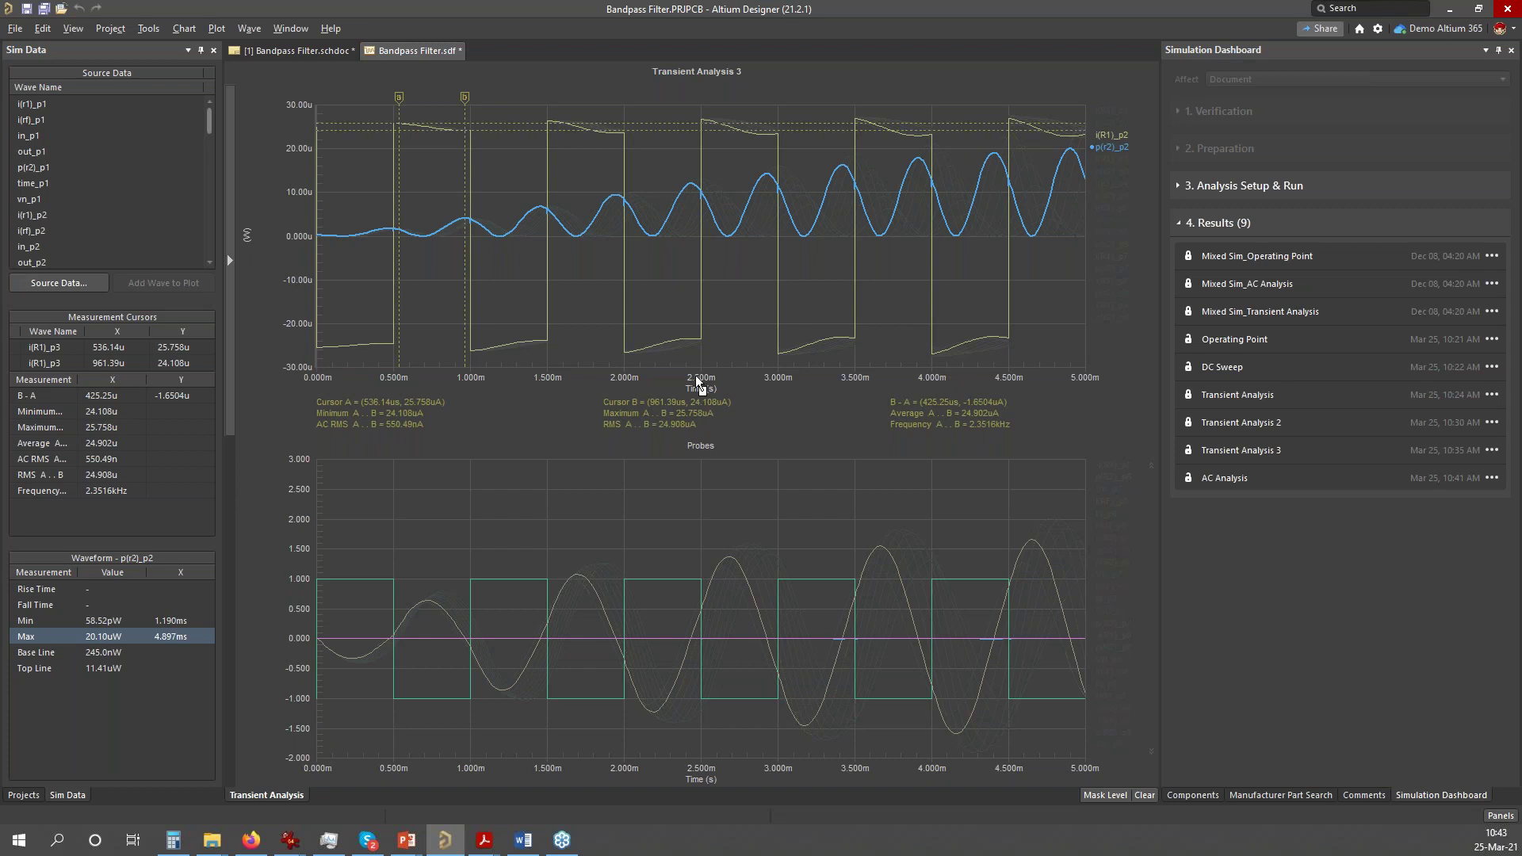
- View the export choices for chart, plot and waveform without exporting anything
click(12, 30)
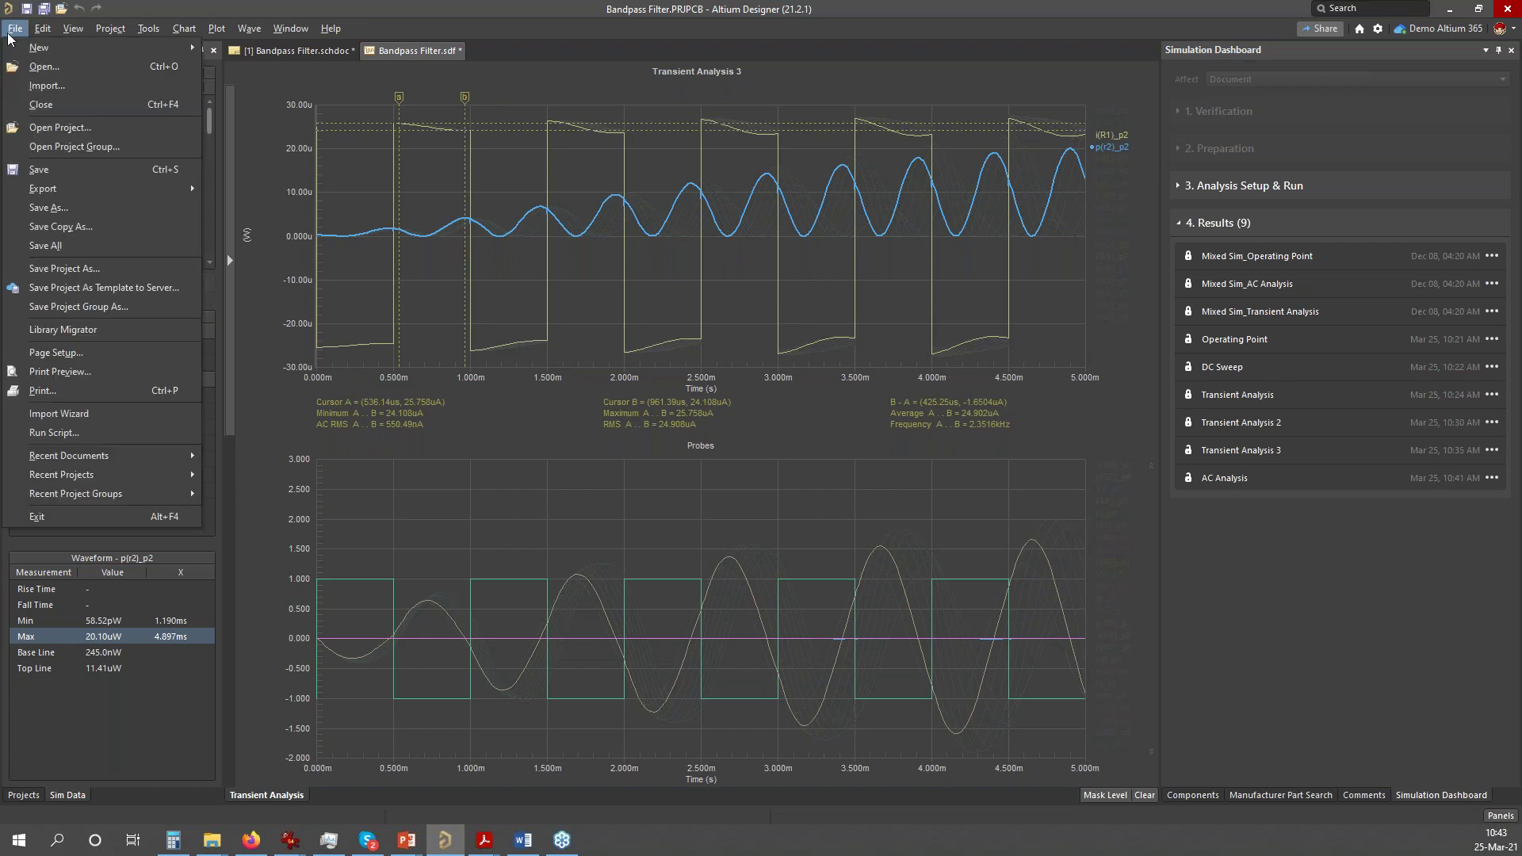
mouse_move(154, 188)
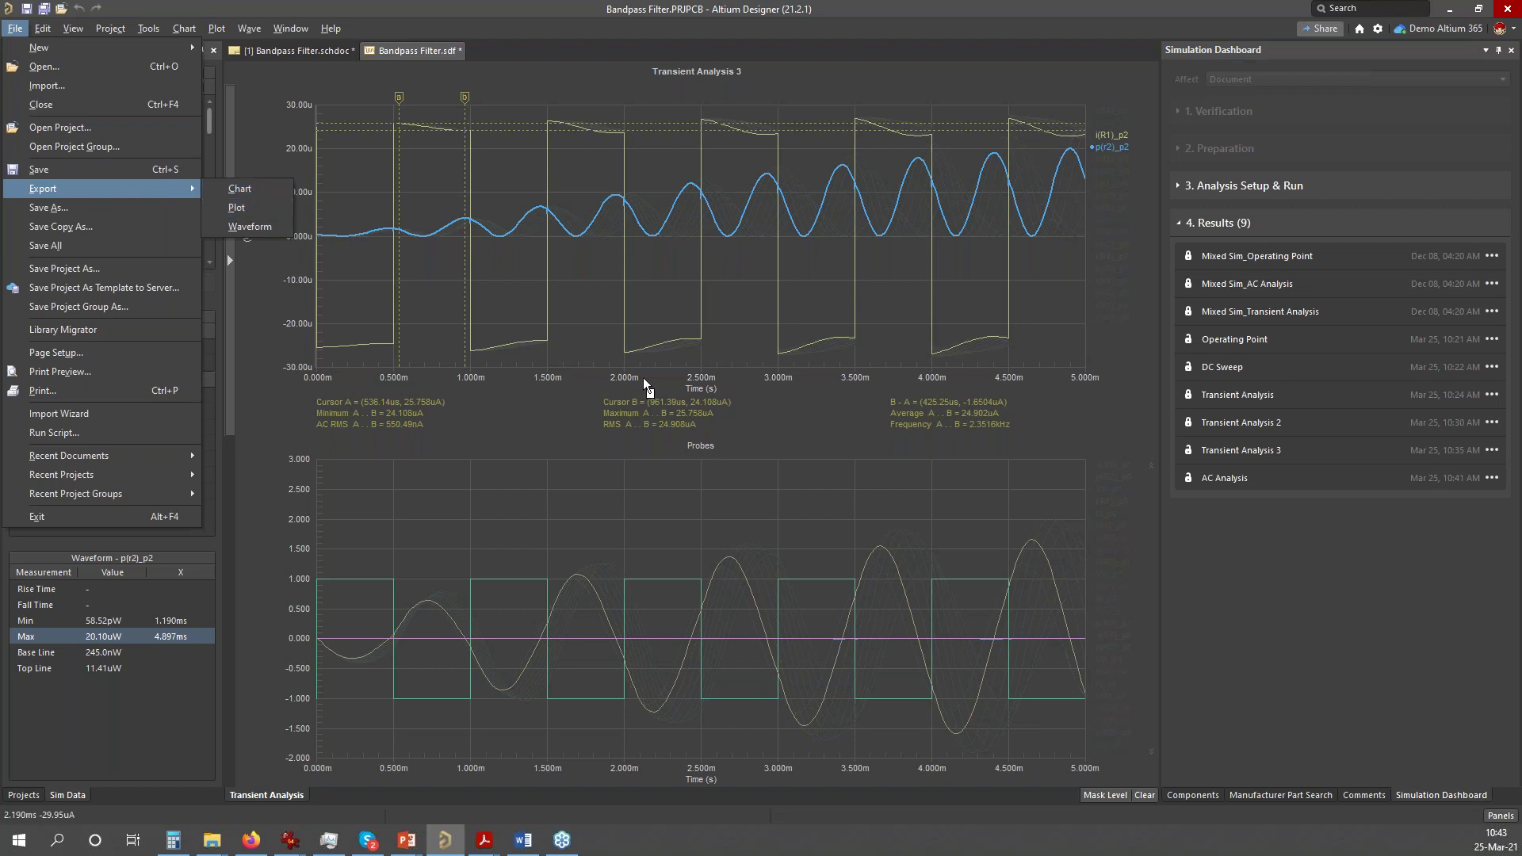
click(577, 439)
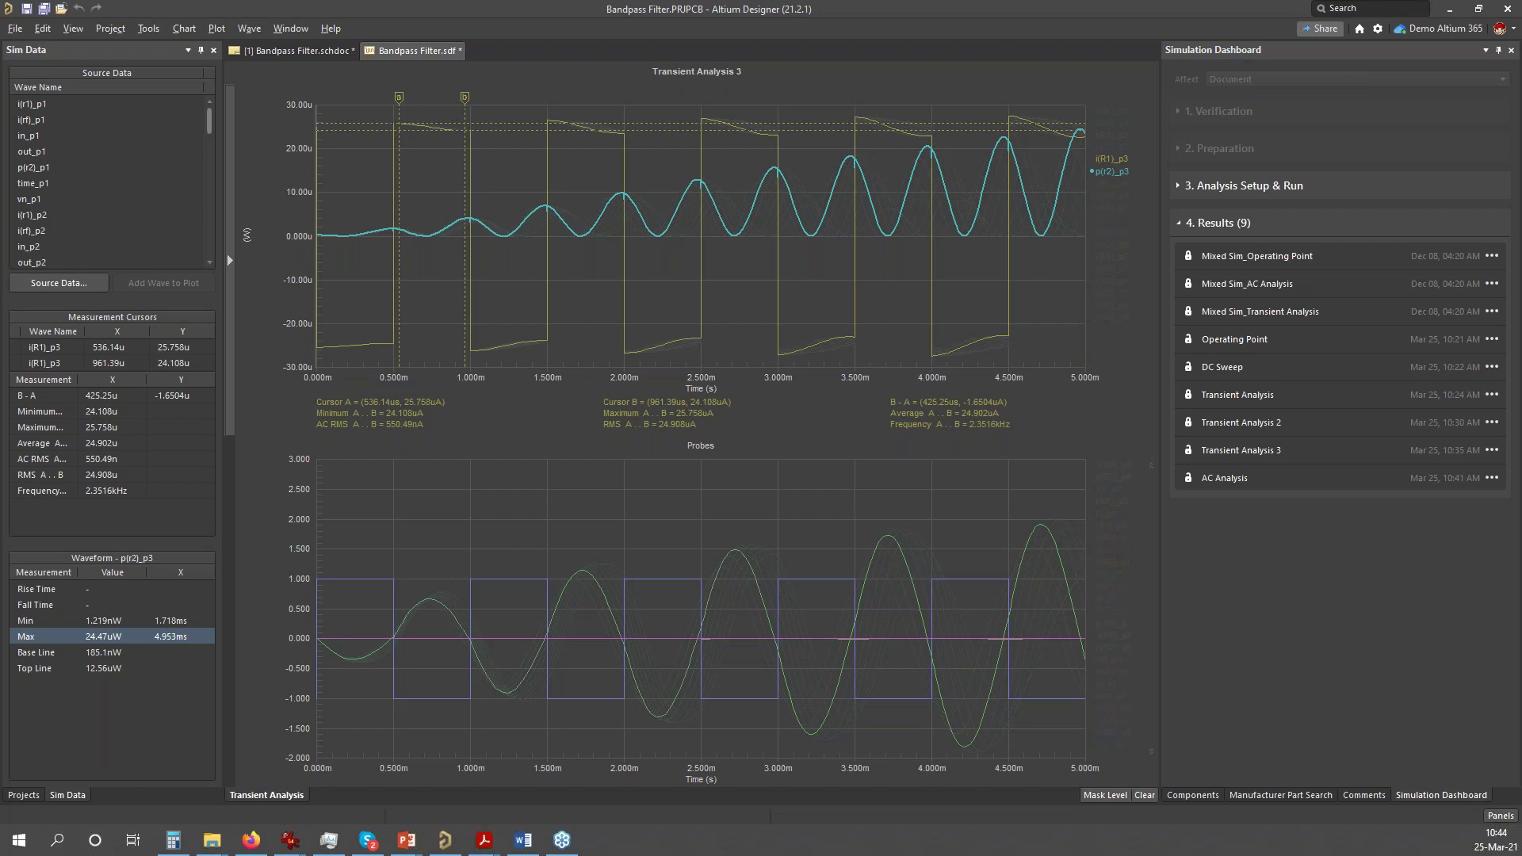
- Switch to the Best Practice in EMC Simulation PDF in Acrobat Reader and go back to the Coupled Simulation page, 31
key(alt+Tab)
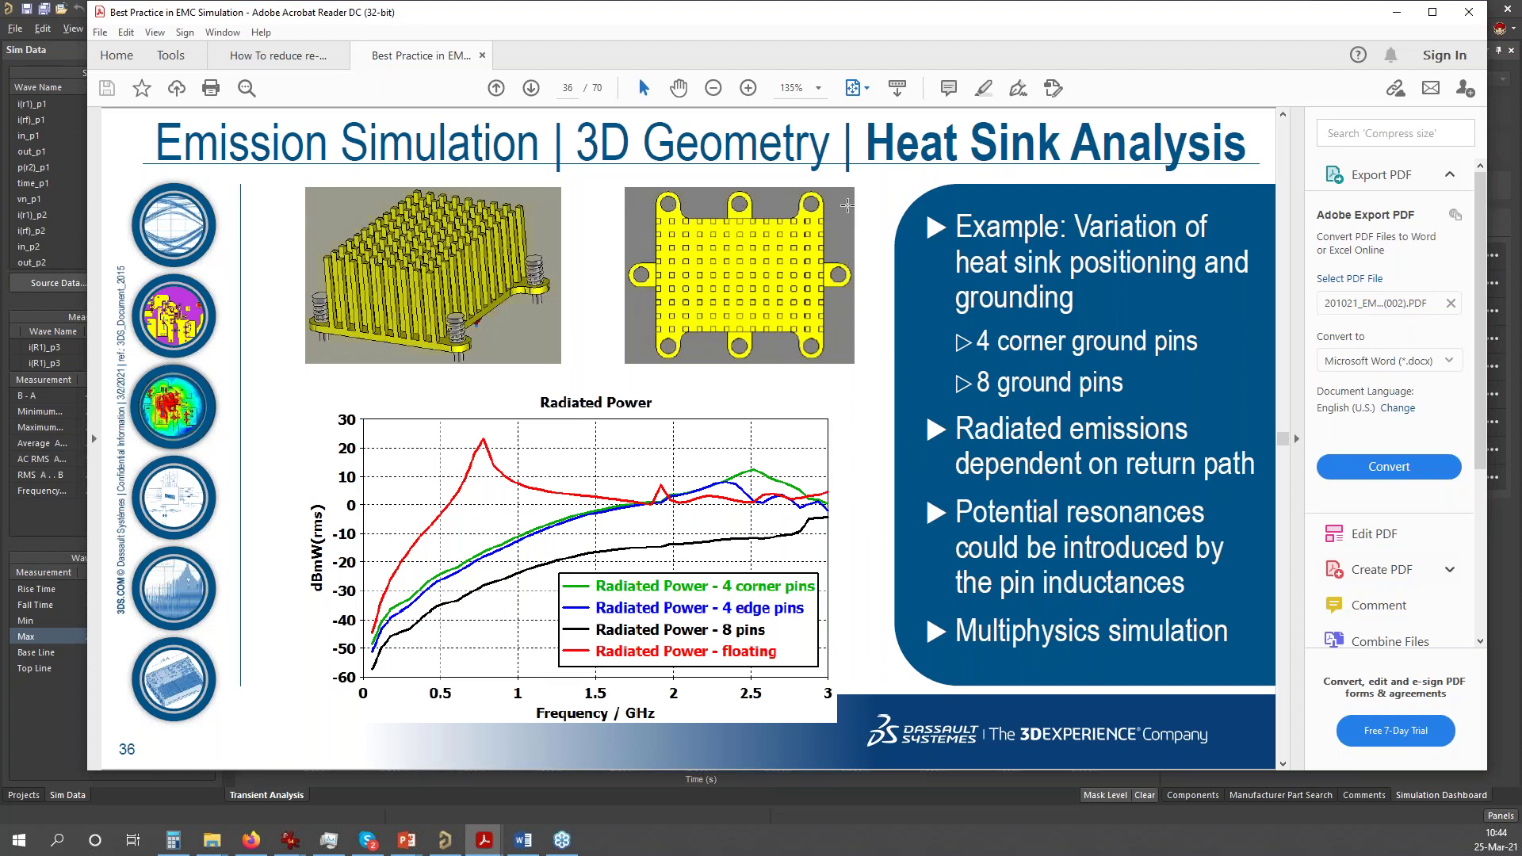
key(Left)
key(Left)
key(Left)
key(Left)
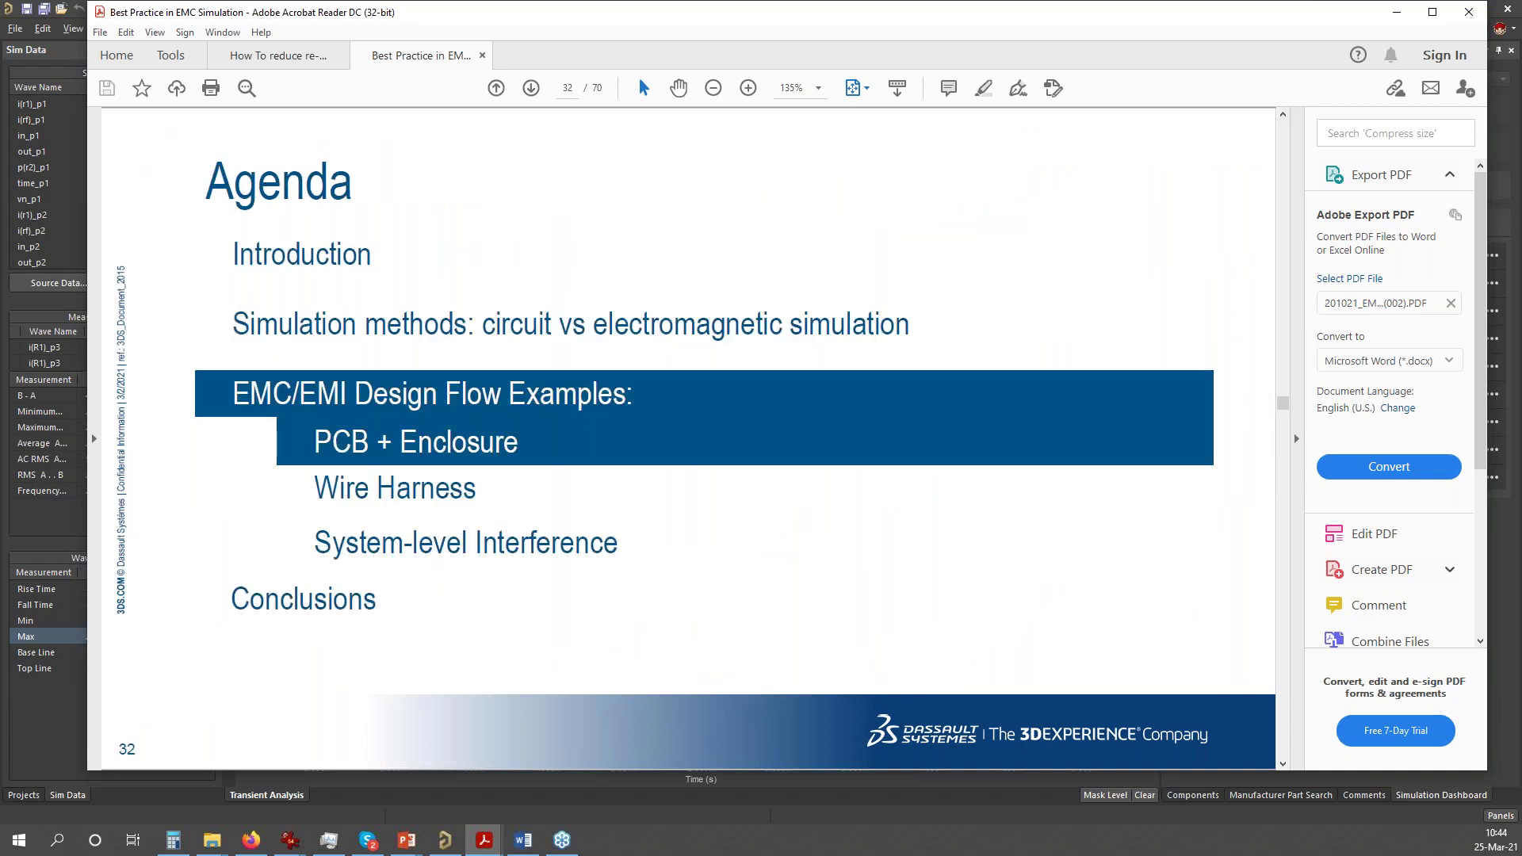
key(Left)
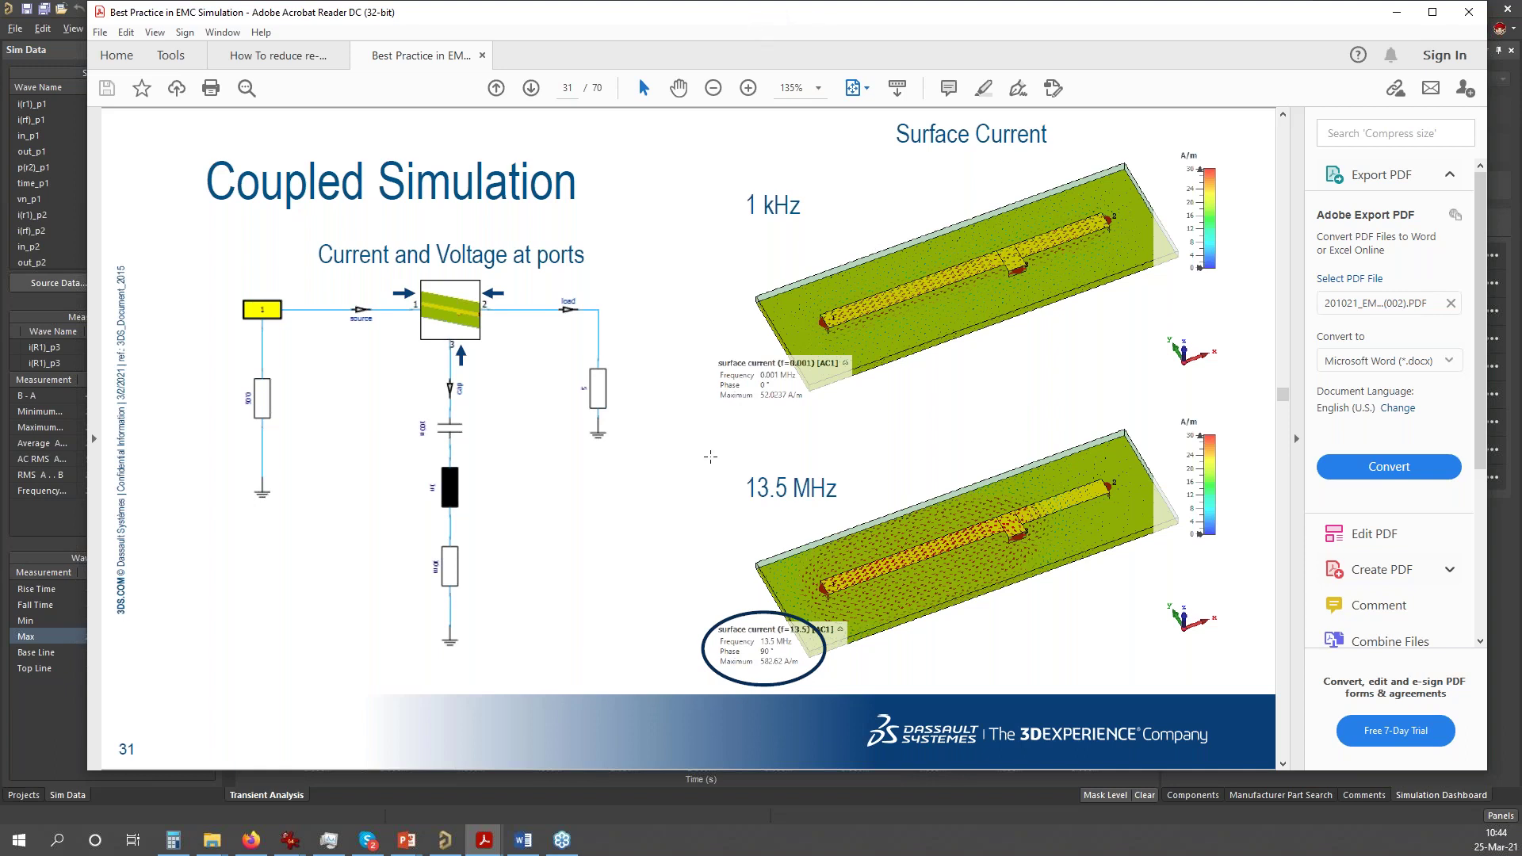
- Read through the PCB and emission simulation pages of the PDF, up to Conducted Emission on page 42
scroll(708, 461, down, 3)
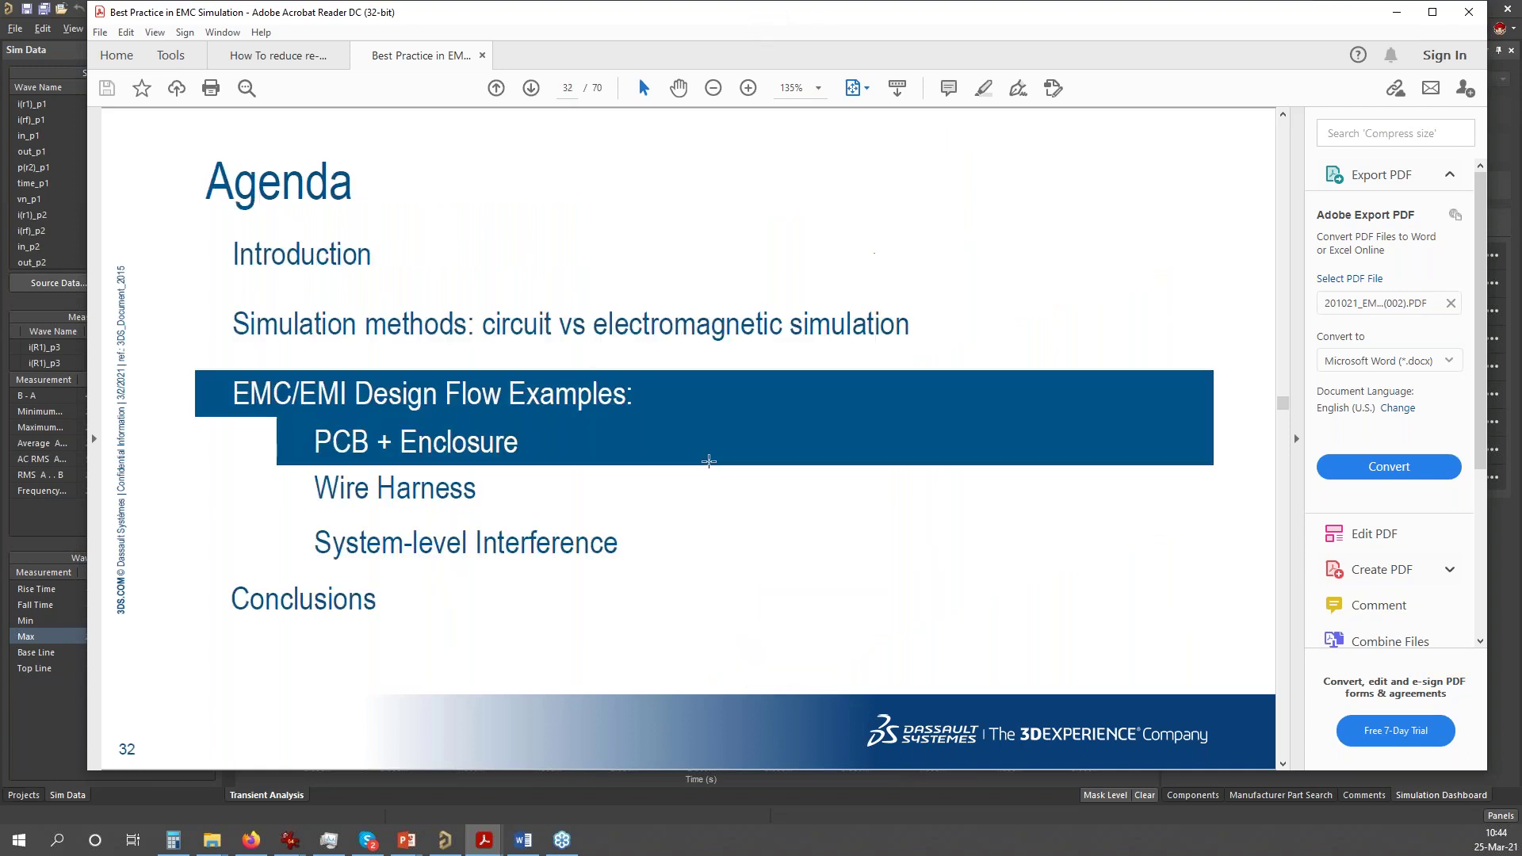
scroll(525, 272, down, 3)
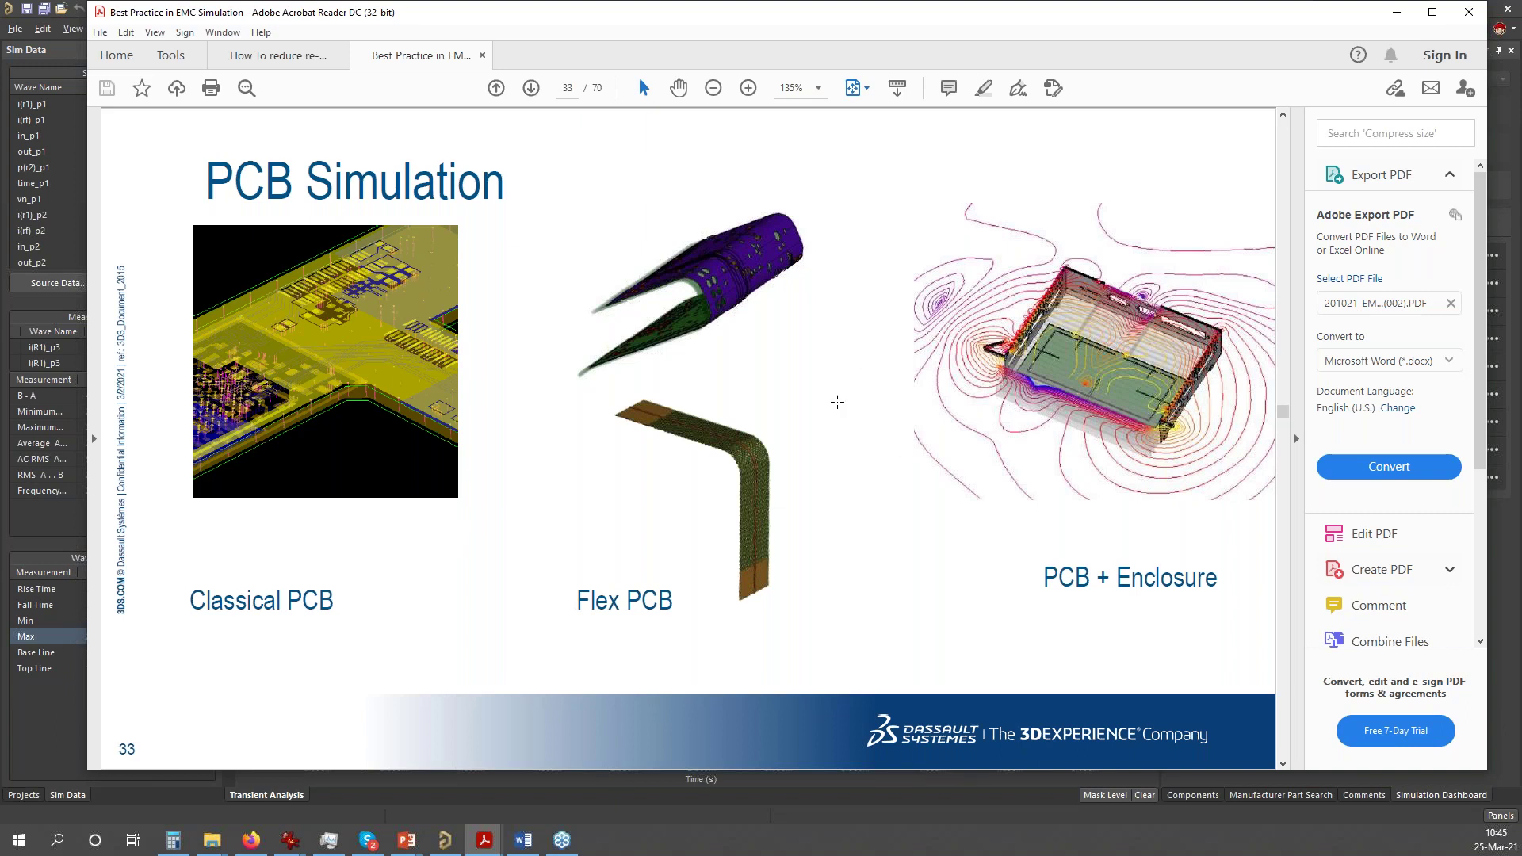
scroll(796, 294, down, 1)
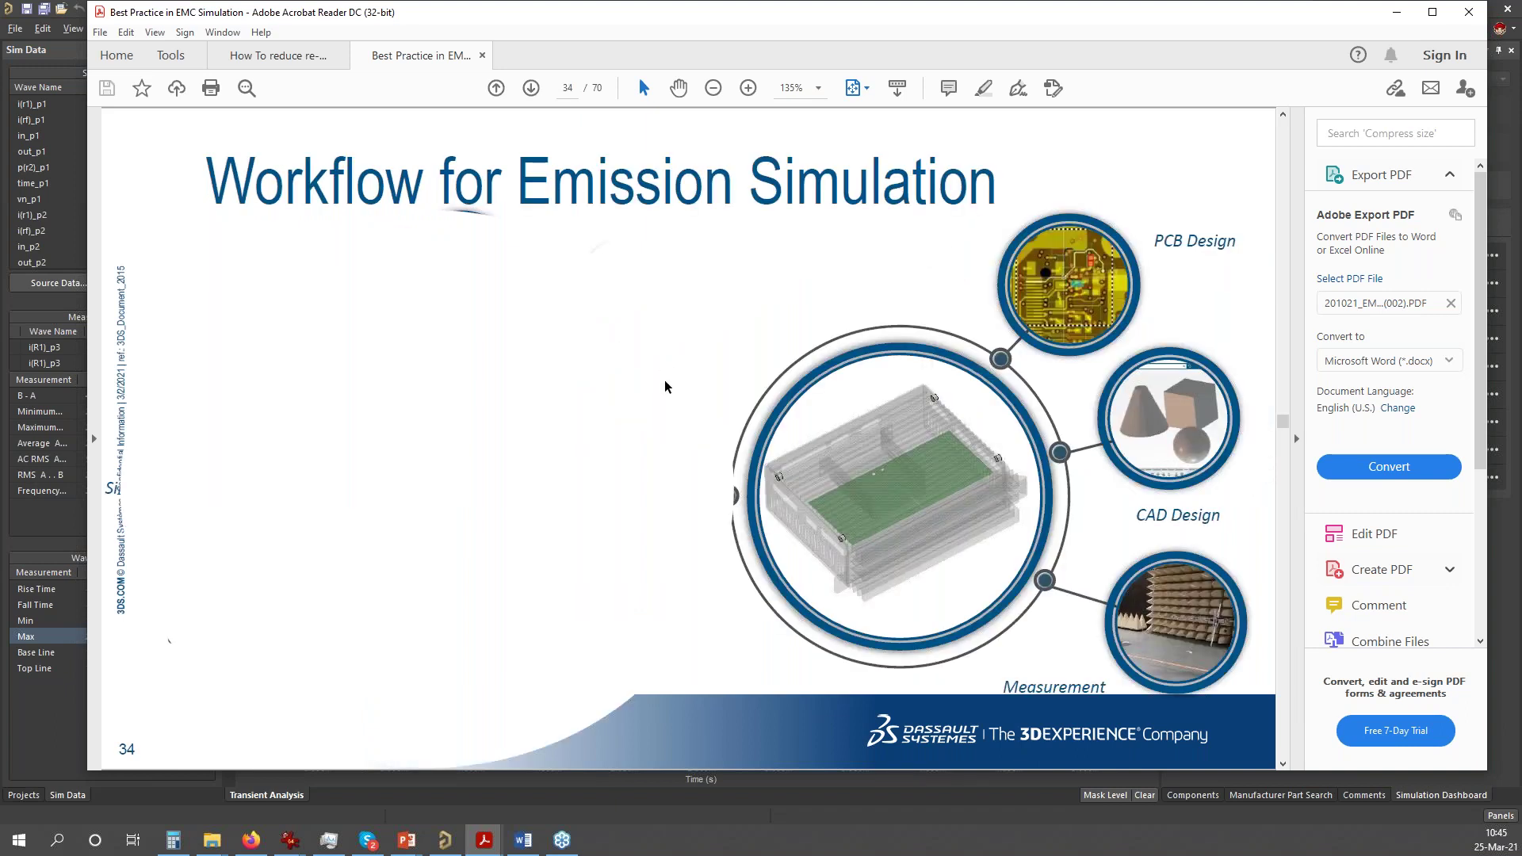
scroll(553, 373, down, 1)
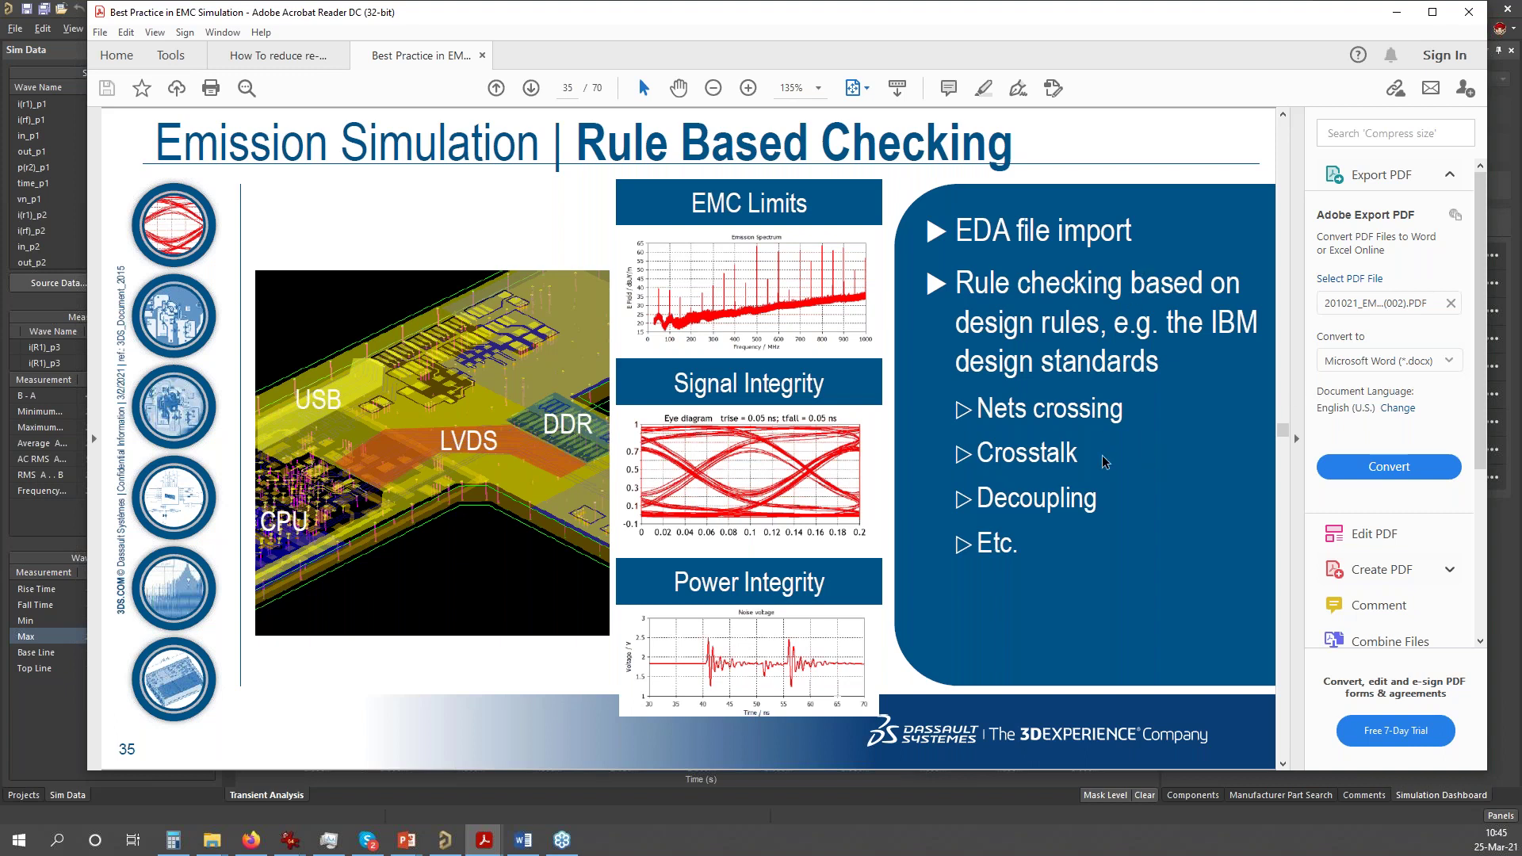
key(Right)
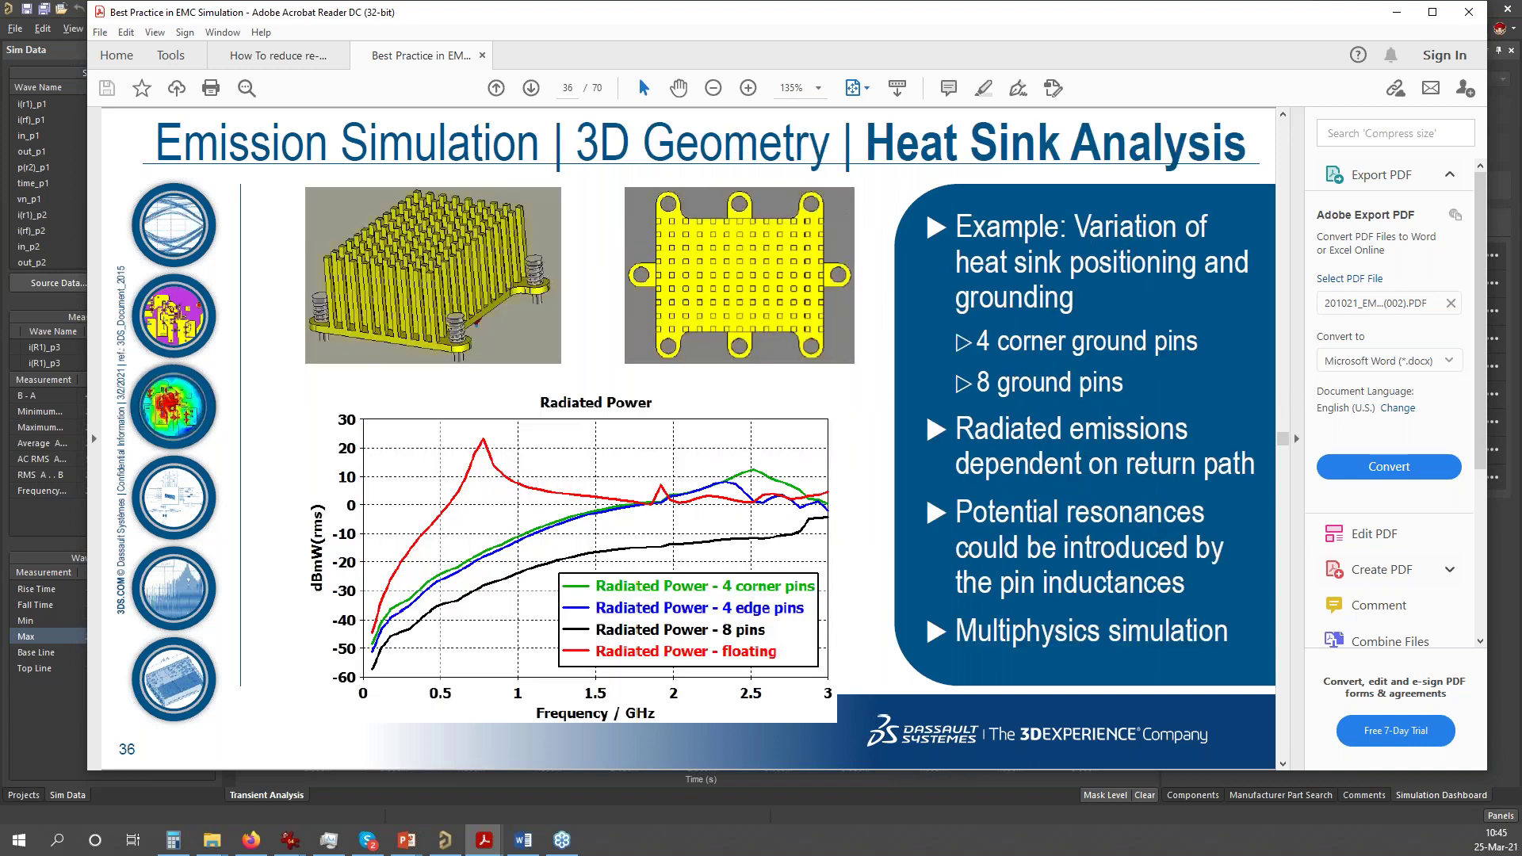
key(Right)
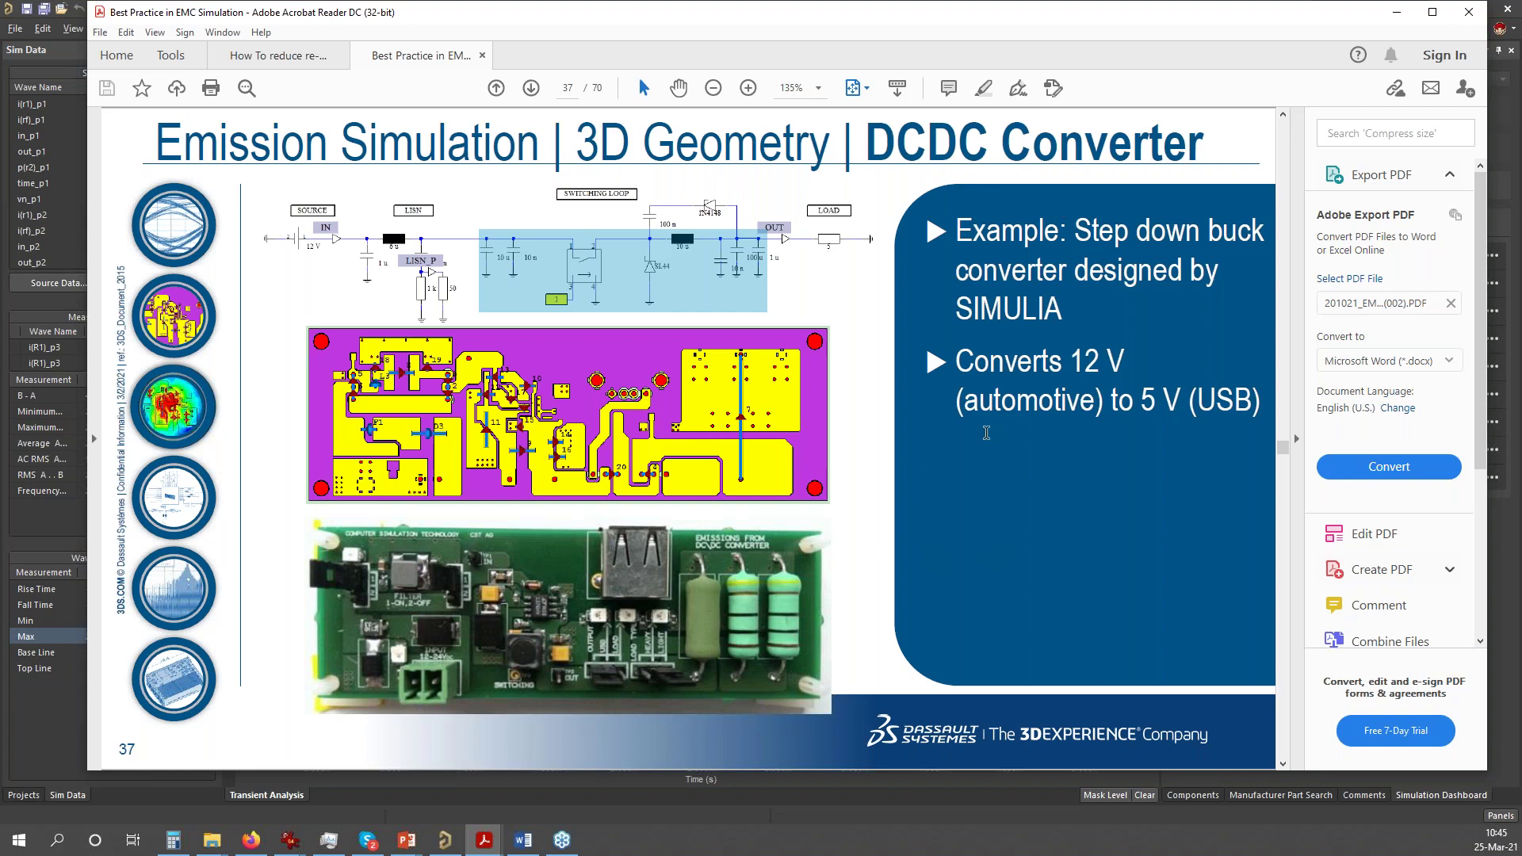
key(Right)
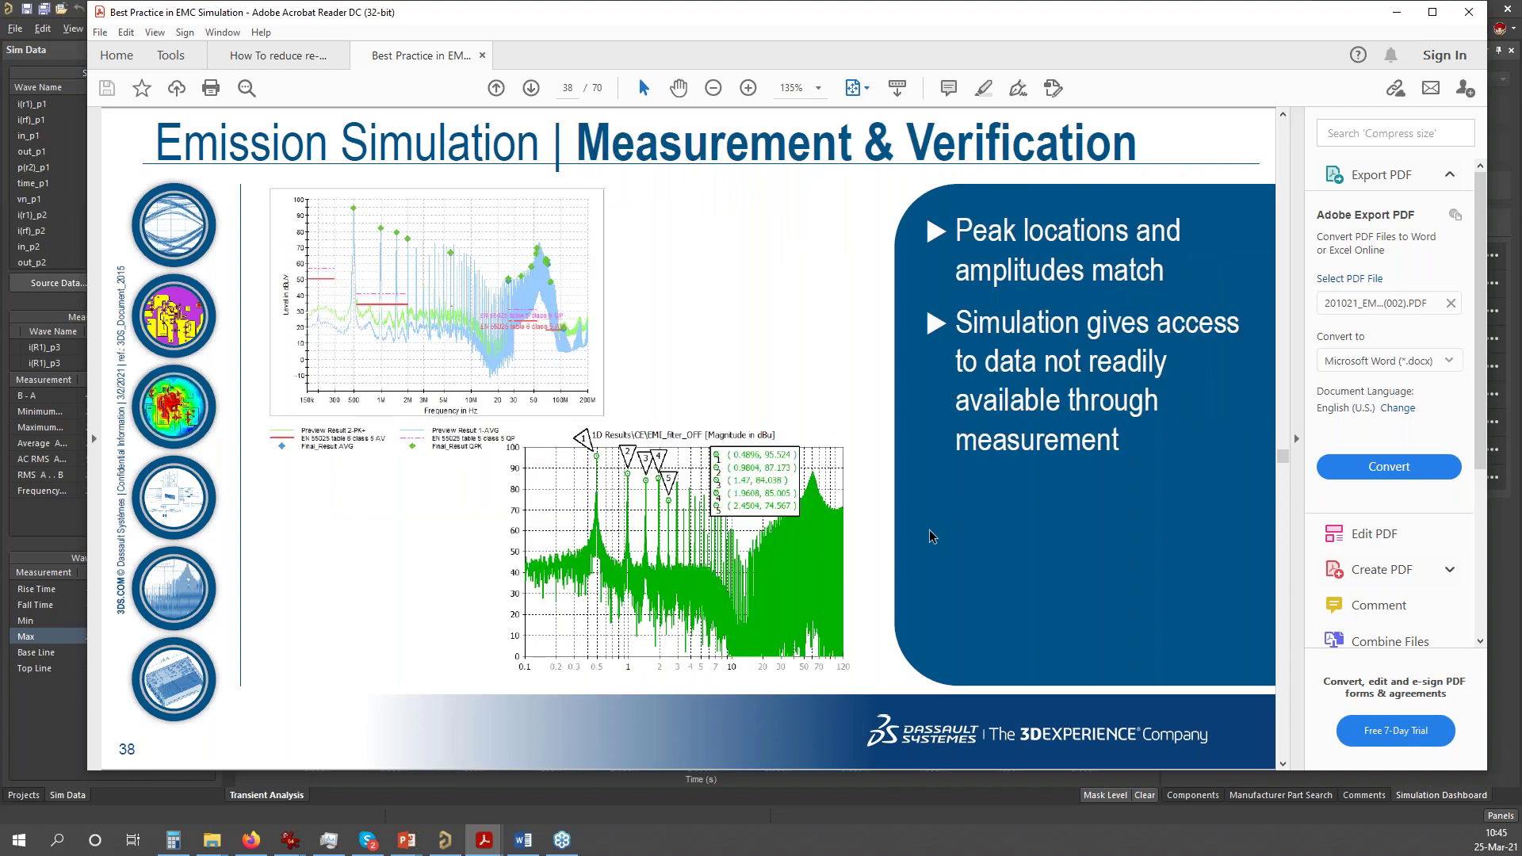
key(Right)
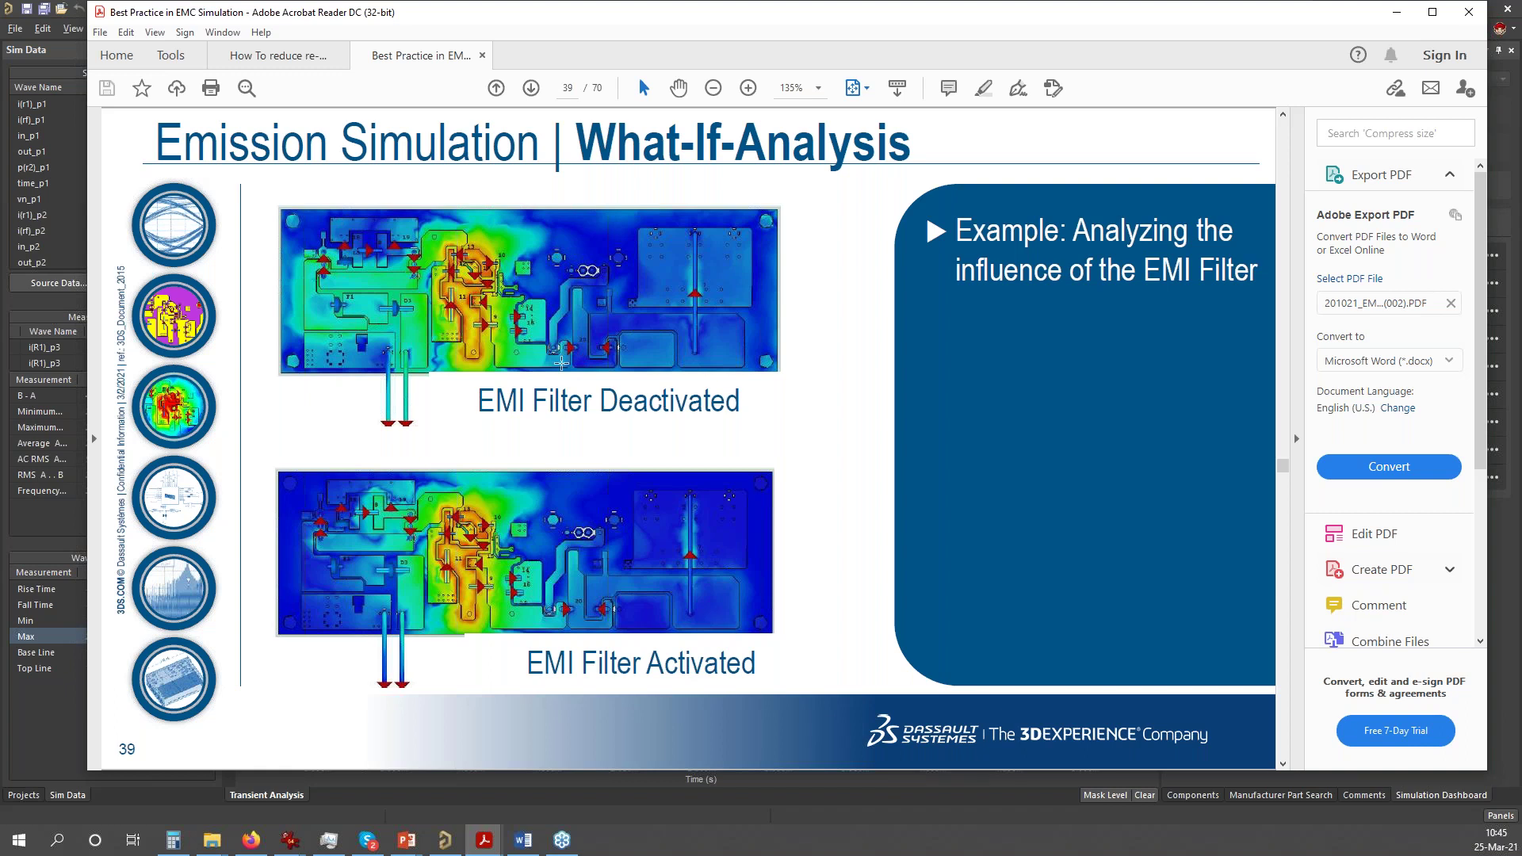
scroll(561, 363, down, 1)
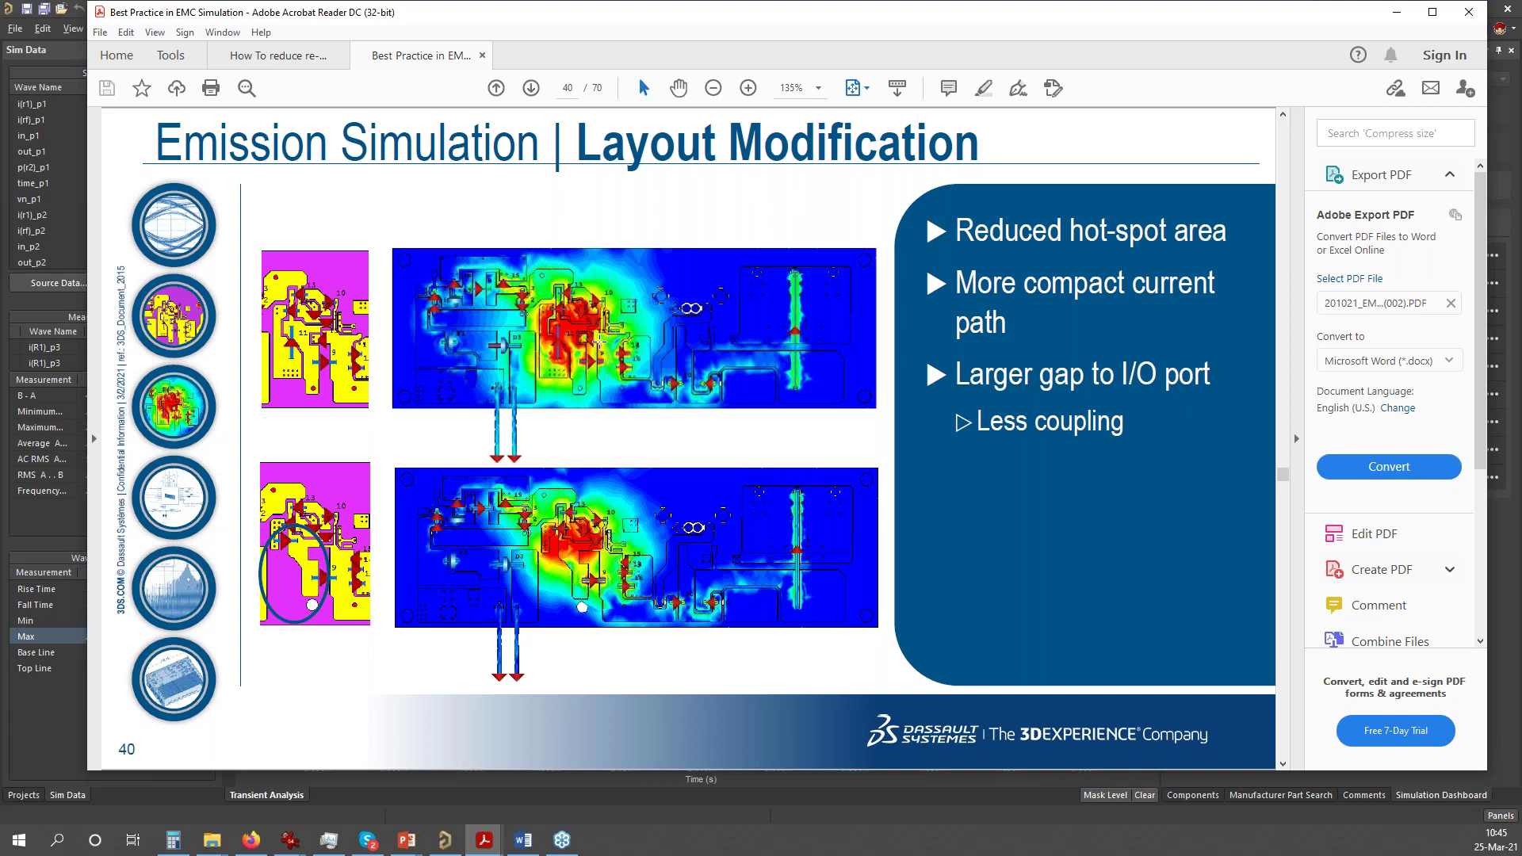
scroll(600, 341, down, 1)
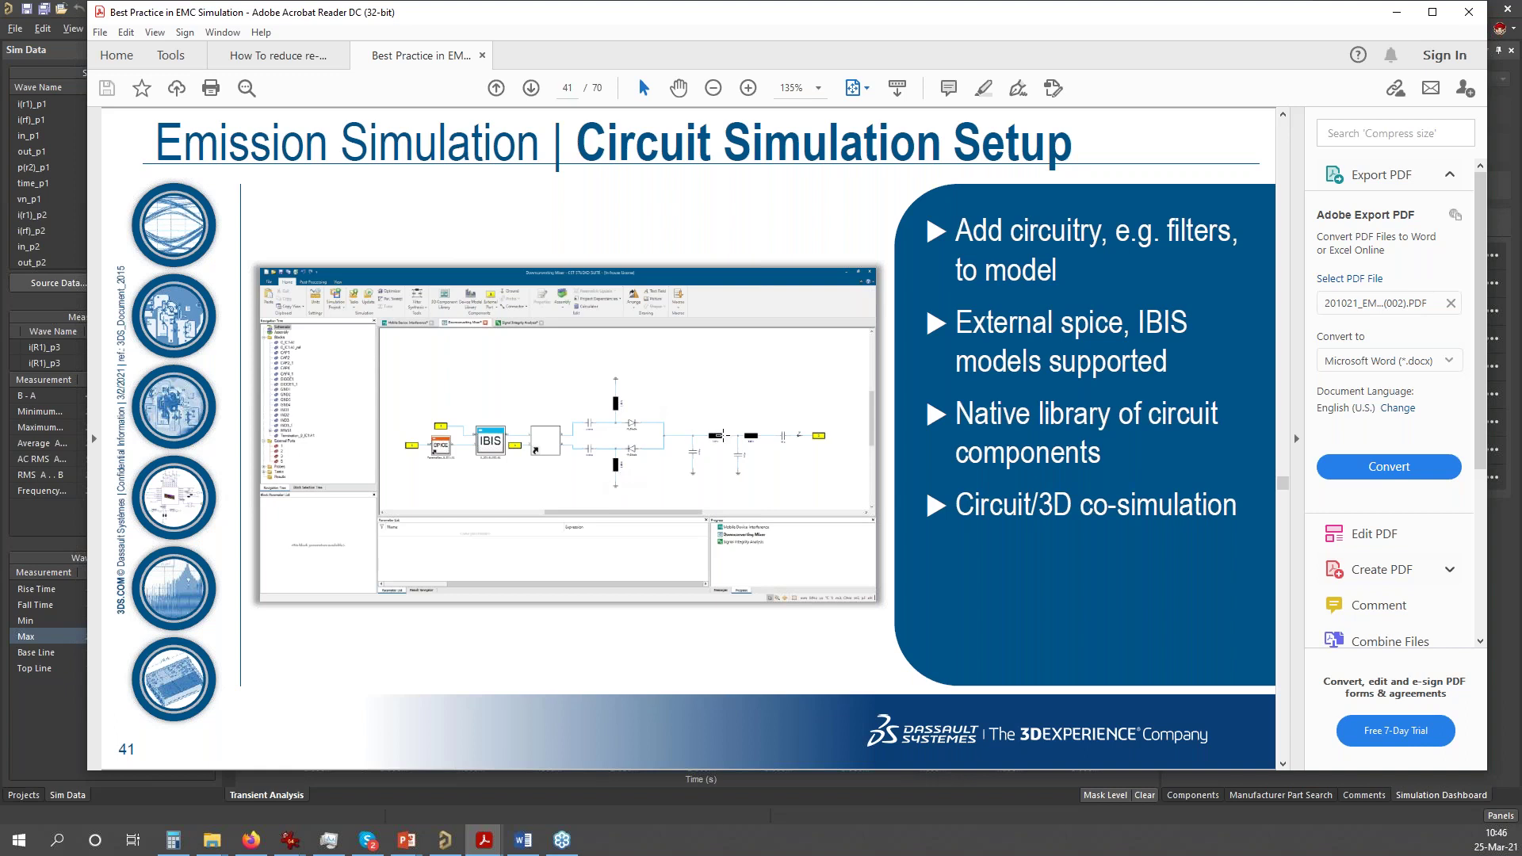
scroll(734, 393, down, 1)
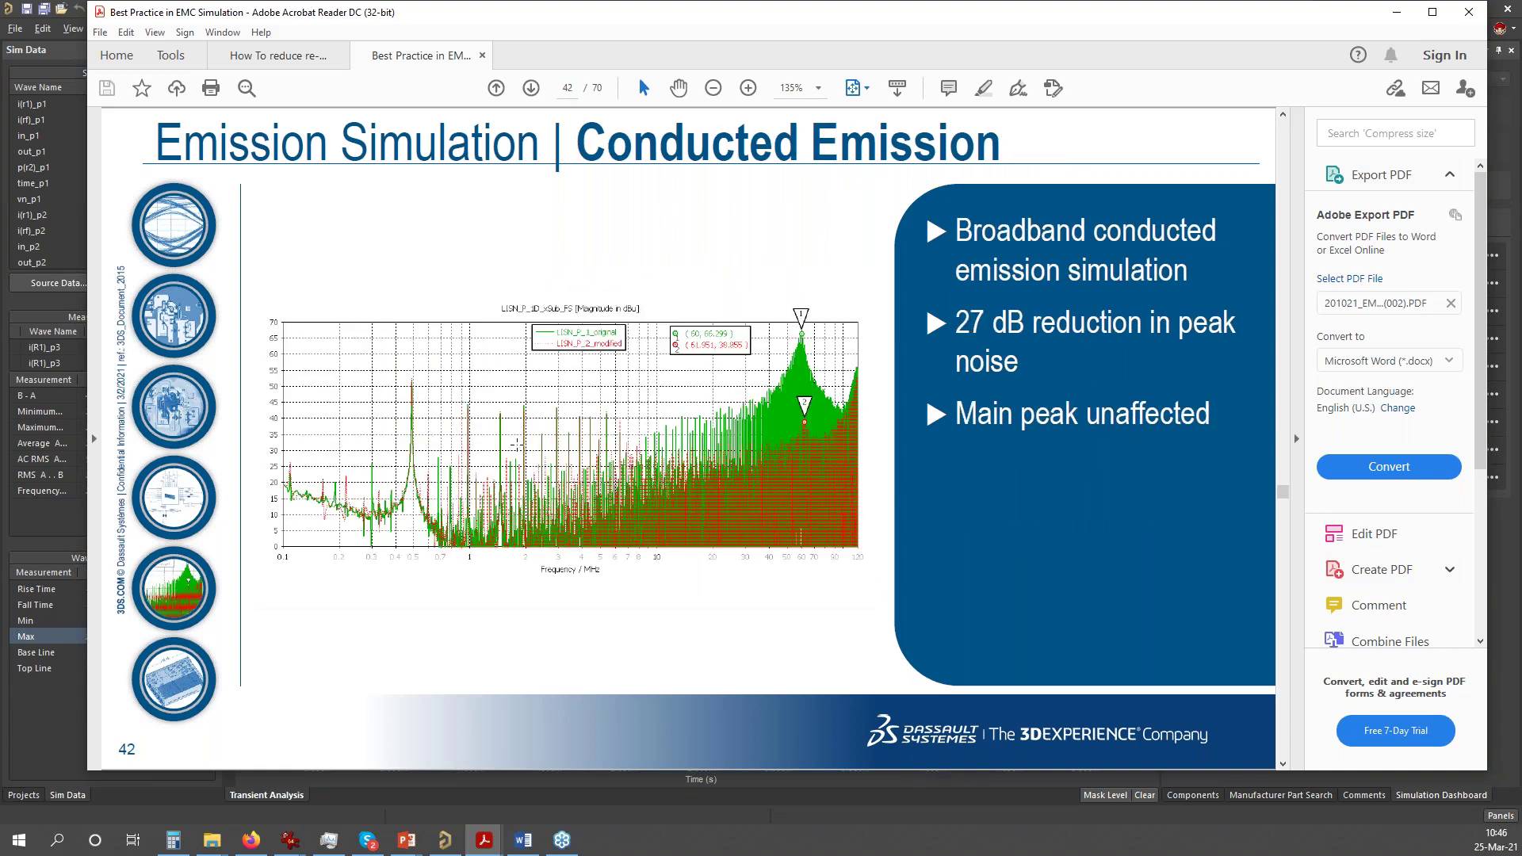
- Review the enclosure simulation pages on the full PCB and enclosure model, slot resonances and screws as contact points
scroll(898, 382, down, 1)
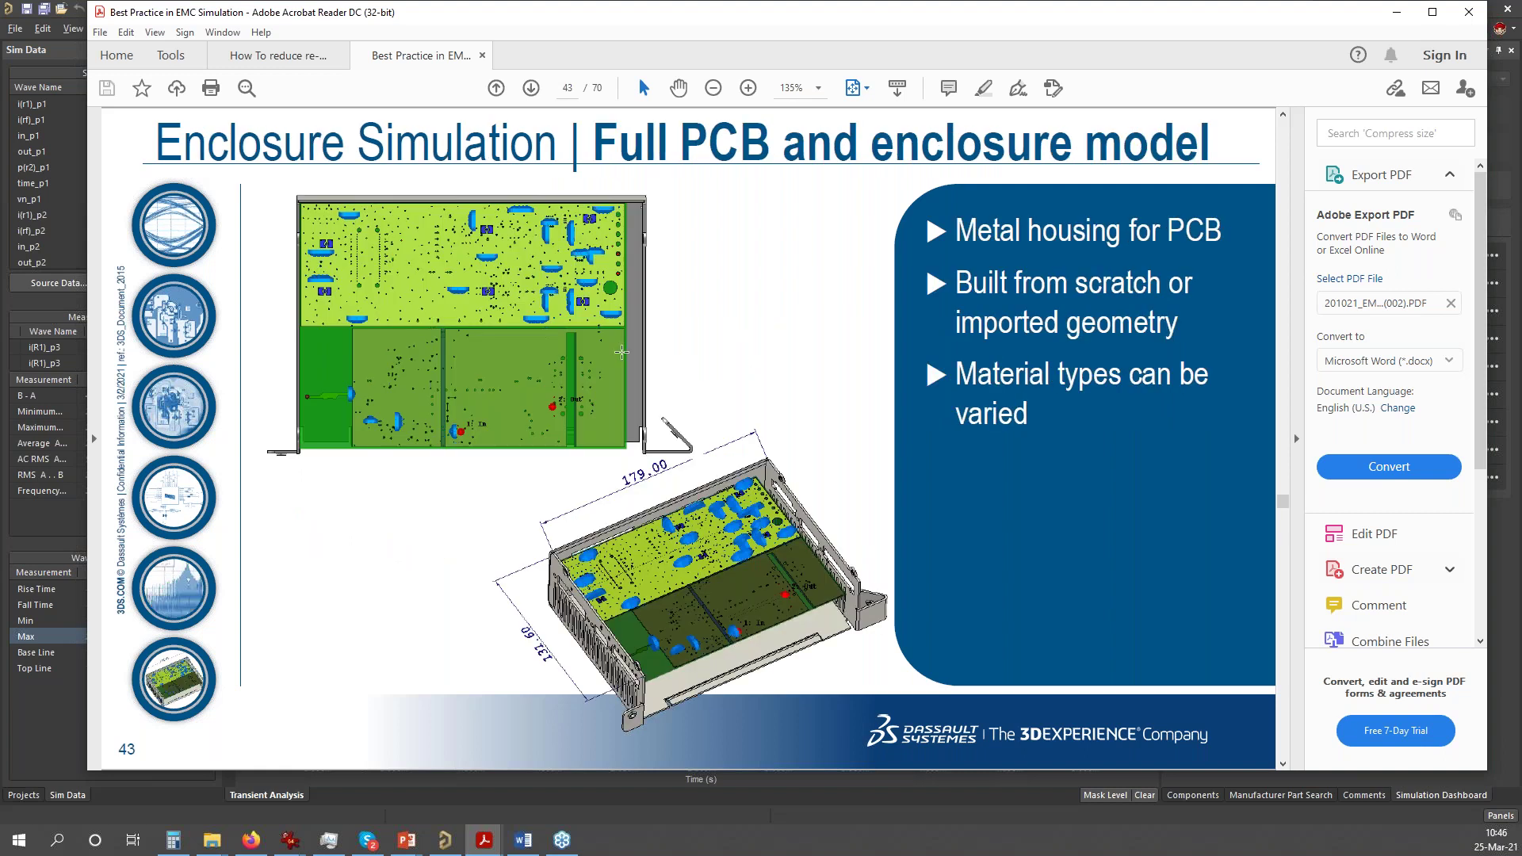
scroll(891, 369, down, 1)
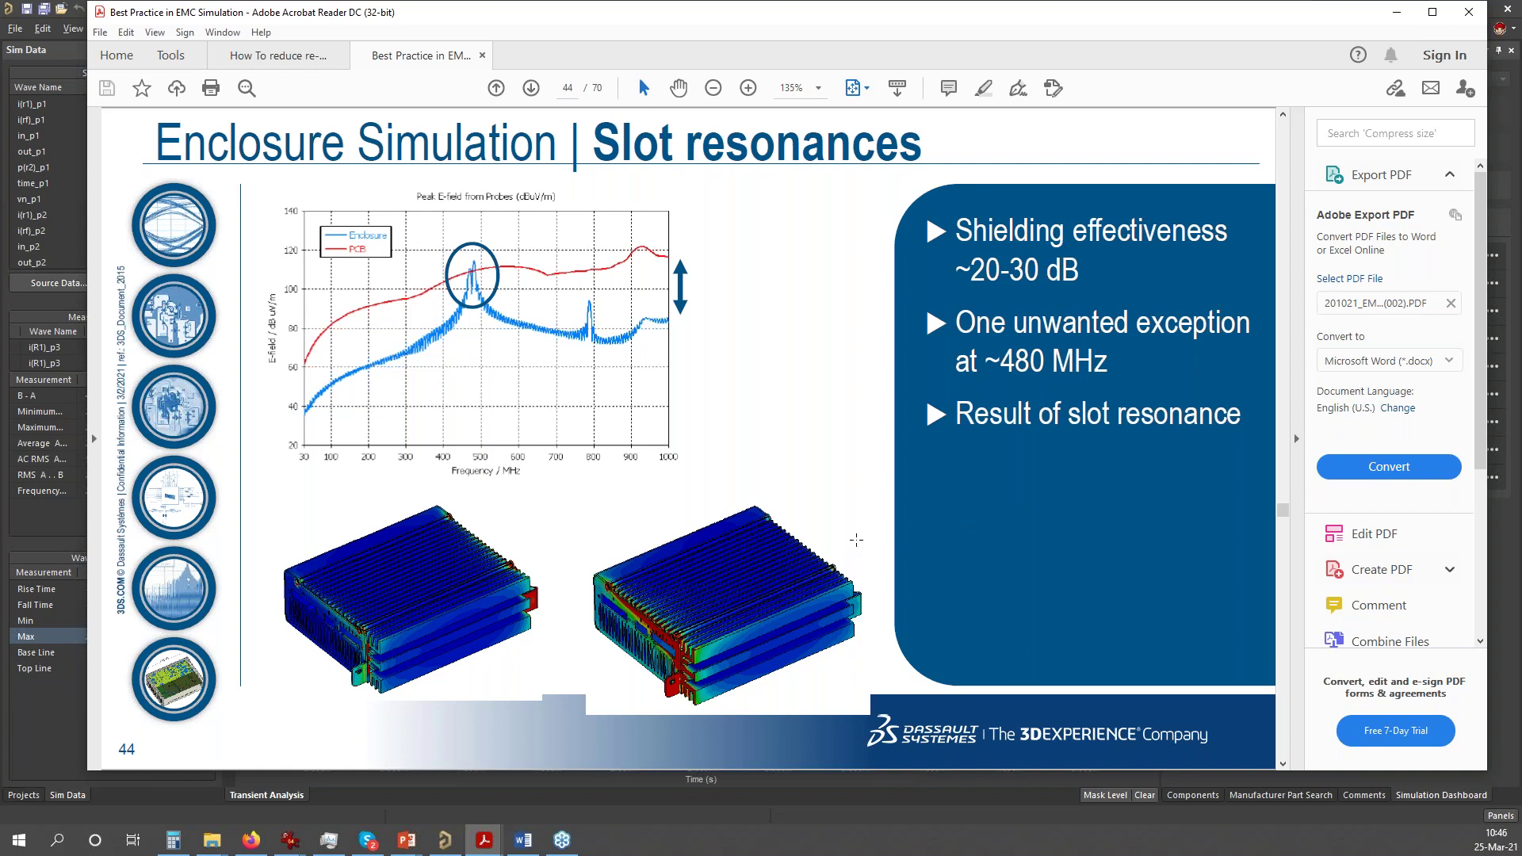
key(Right)
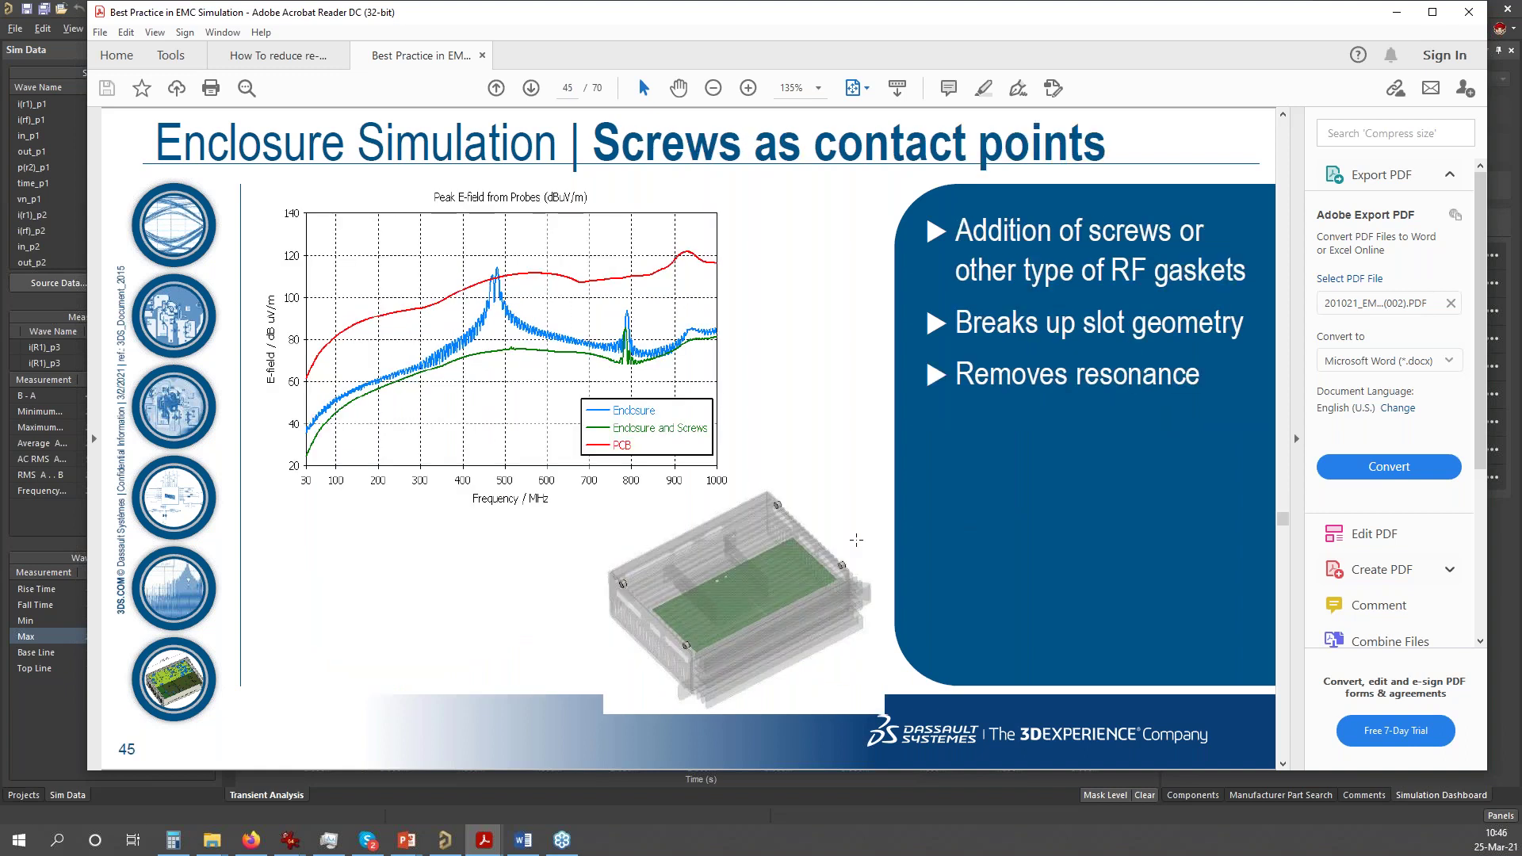
- Review the wire harness section, from its agenda page through connectors, cross section, circuit and 3D EM simulation to Bio EM Simulation on page 55
key(Right)
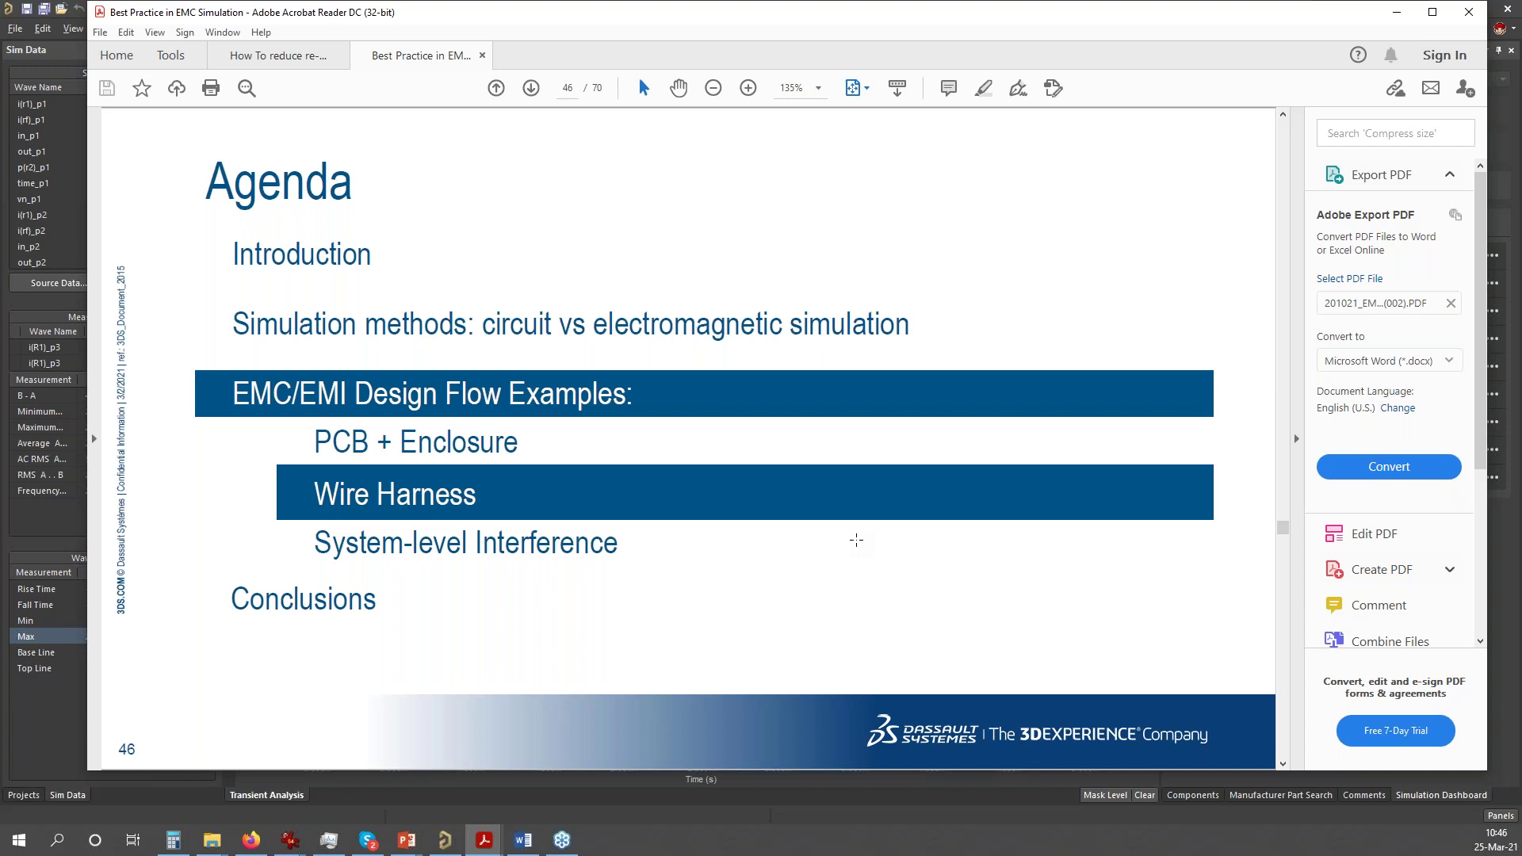
key(Right)
key(Right)
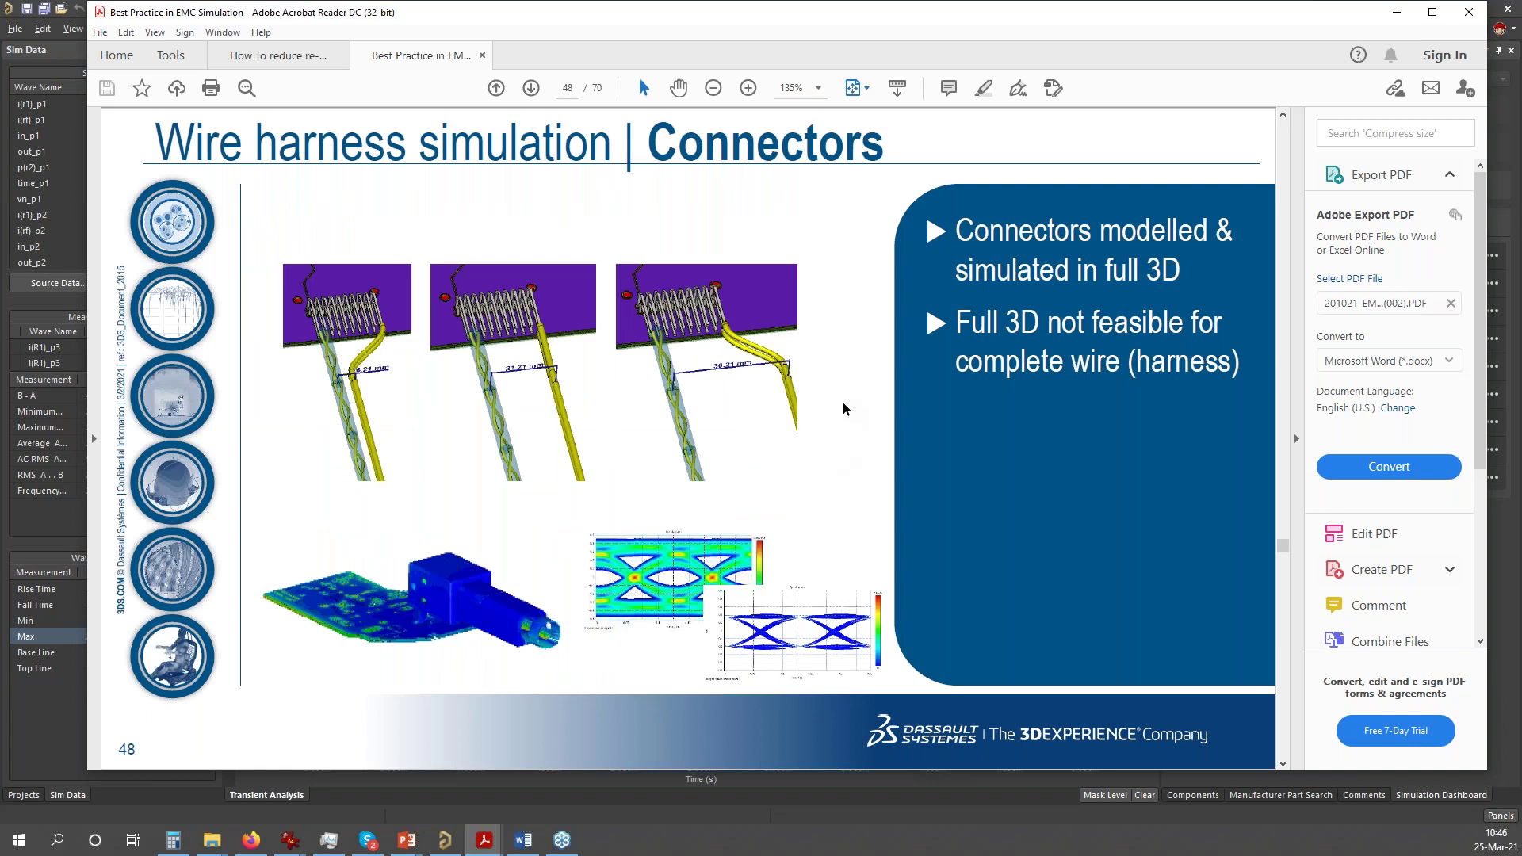
key(Right)
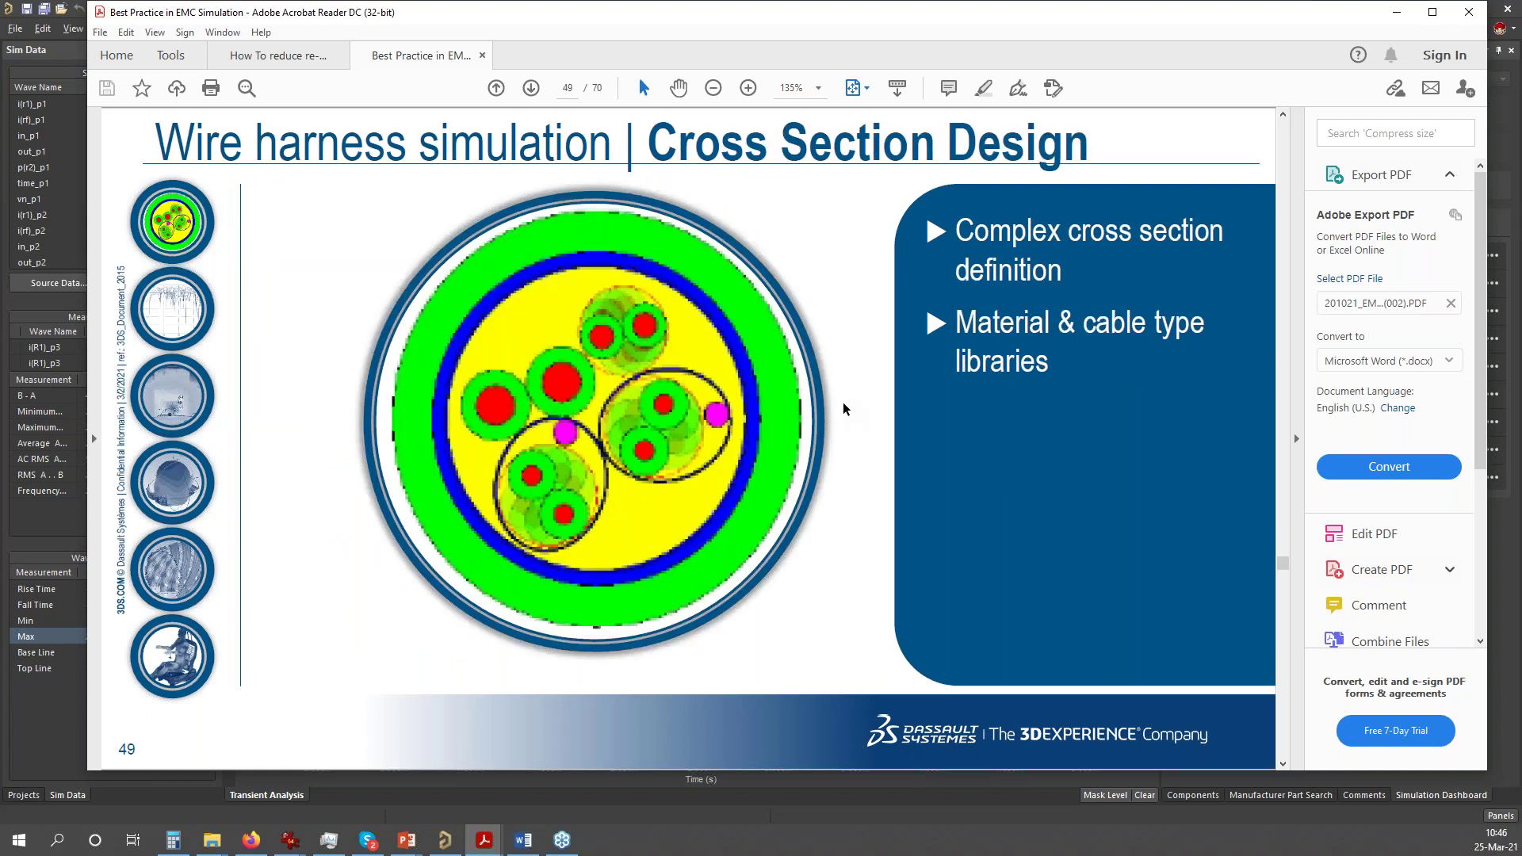
key(Right)
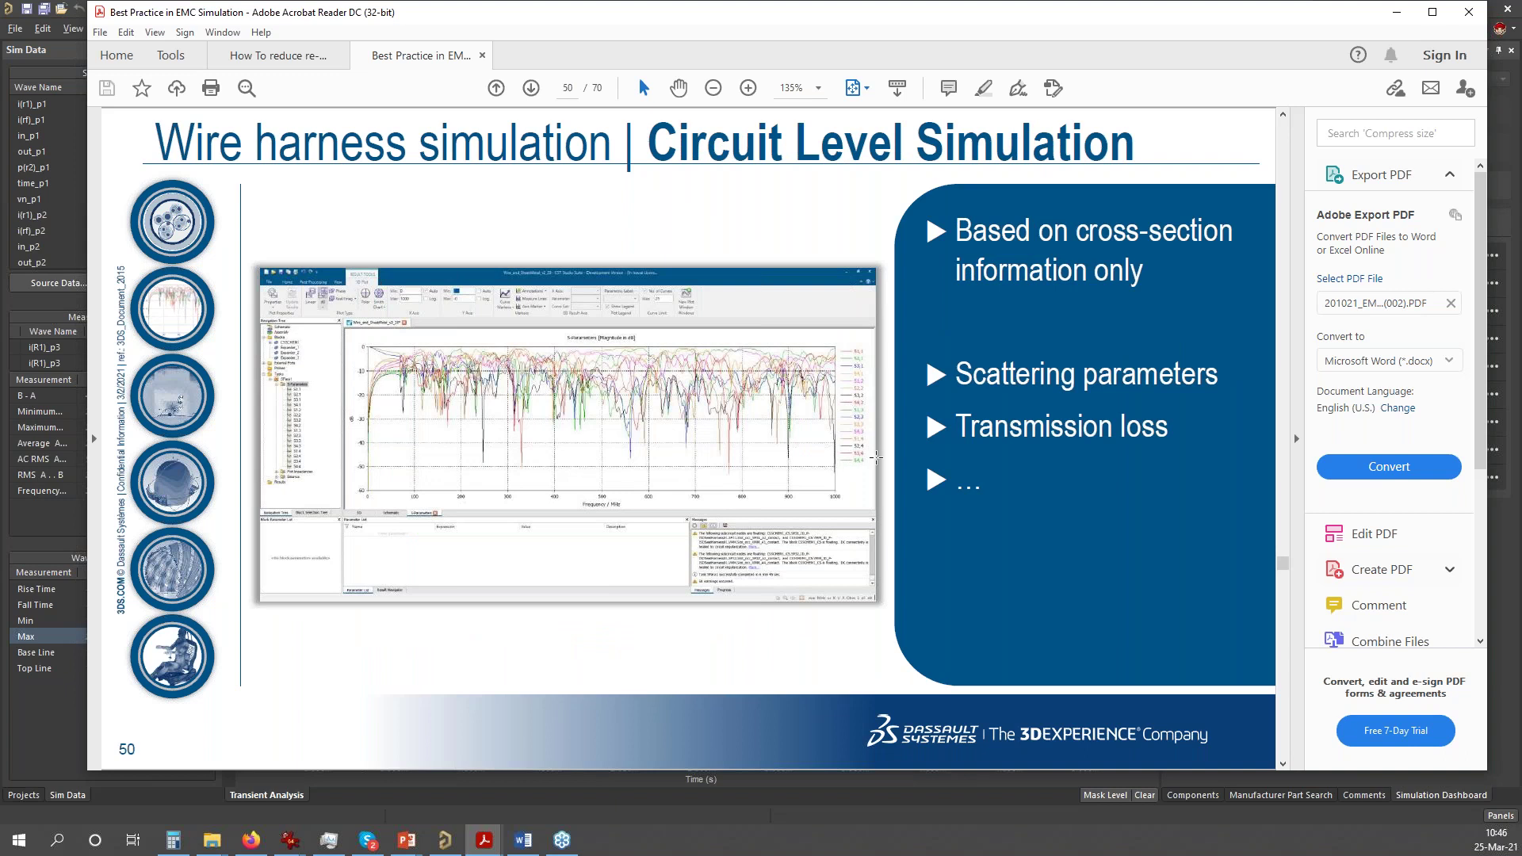
key(Right)
key(Right)
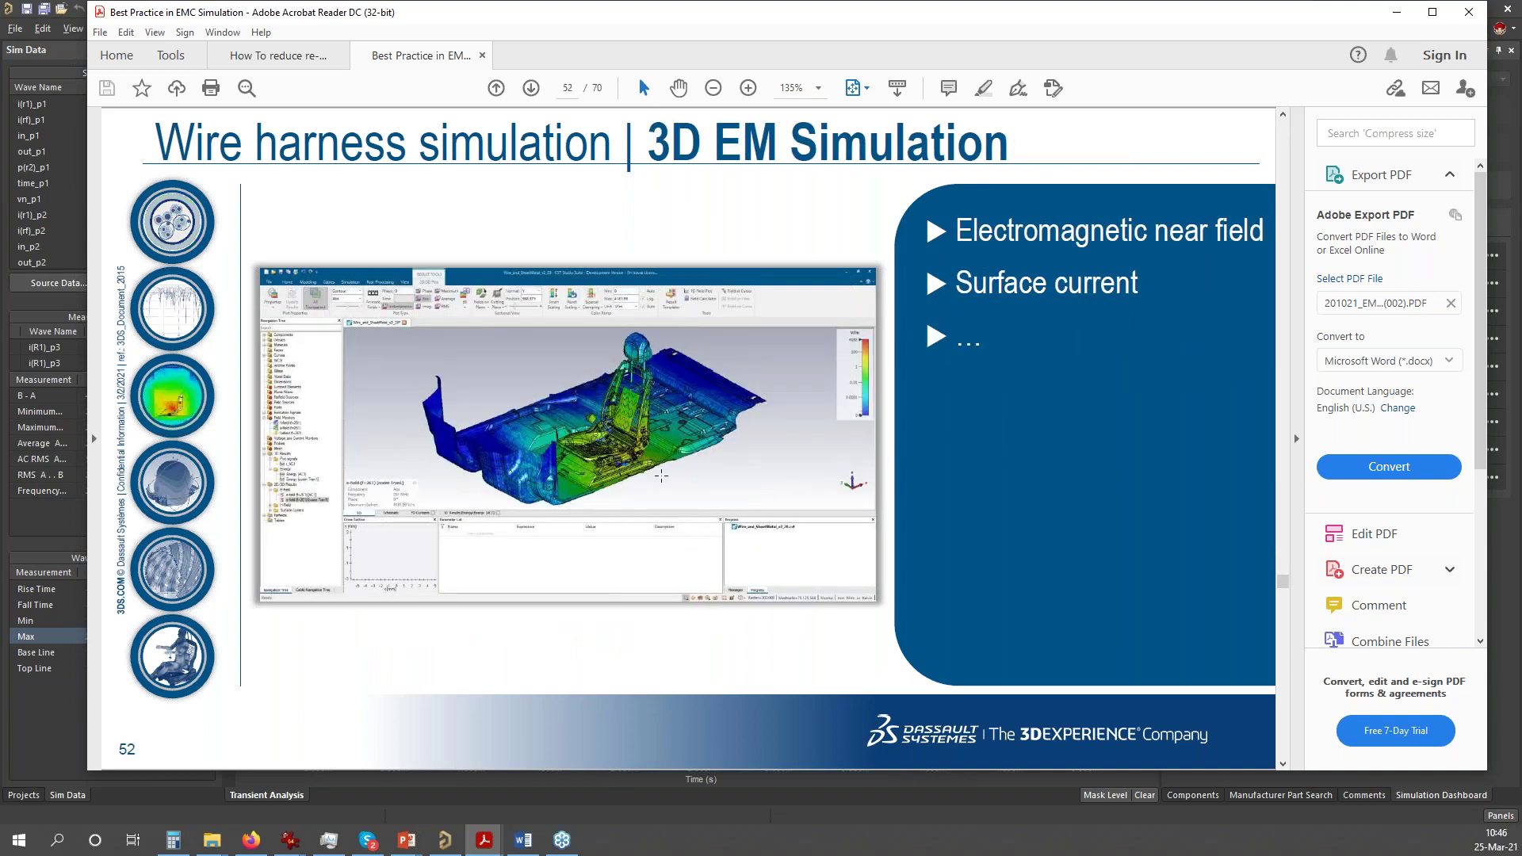
key(Right)
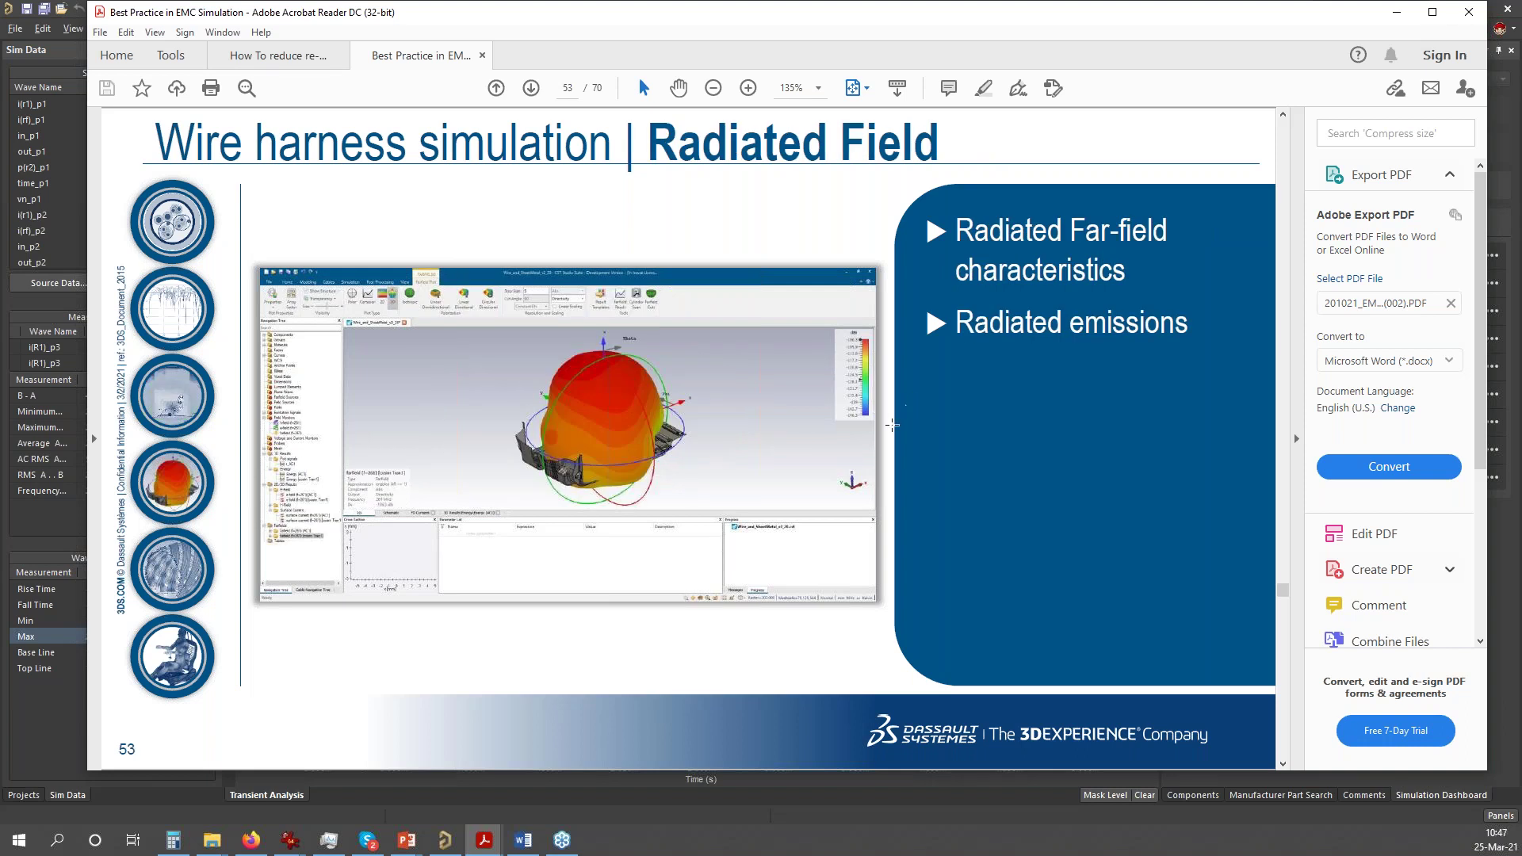
key(Right)
key(Right)
key(Right)
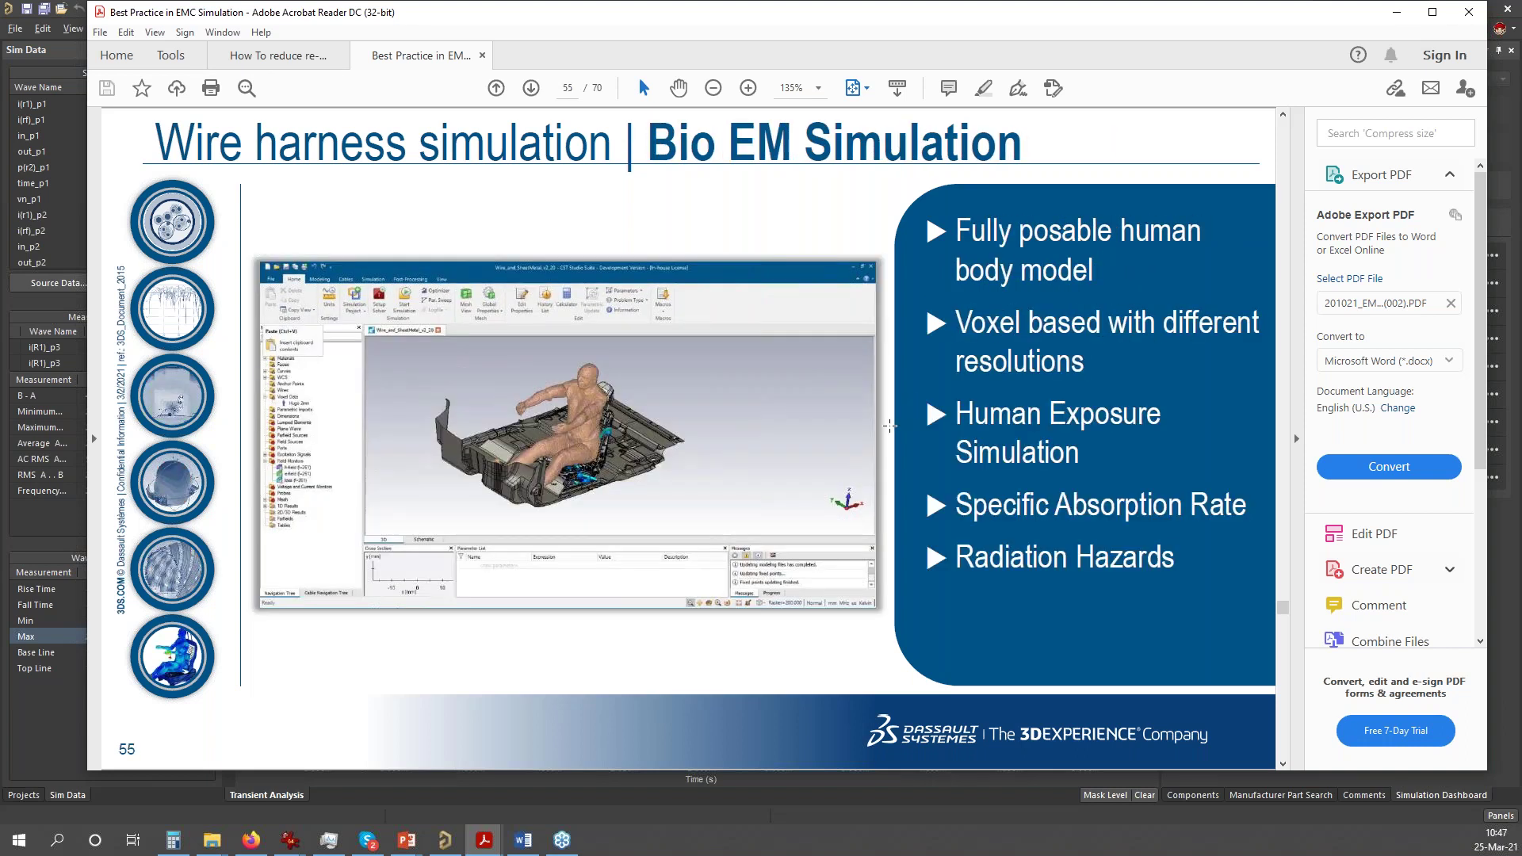
- Review the interference simulation pages, covering scenario and antenna selection, up to the mobile phone model setup on page 61
key(Right)
key(Right)
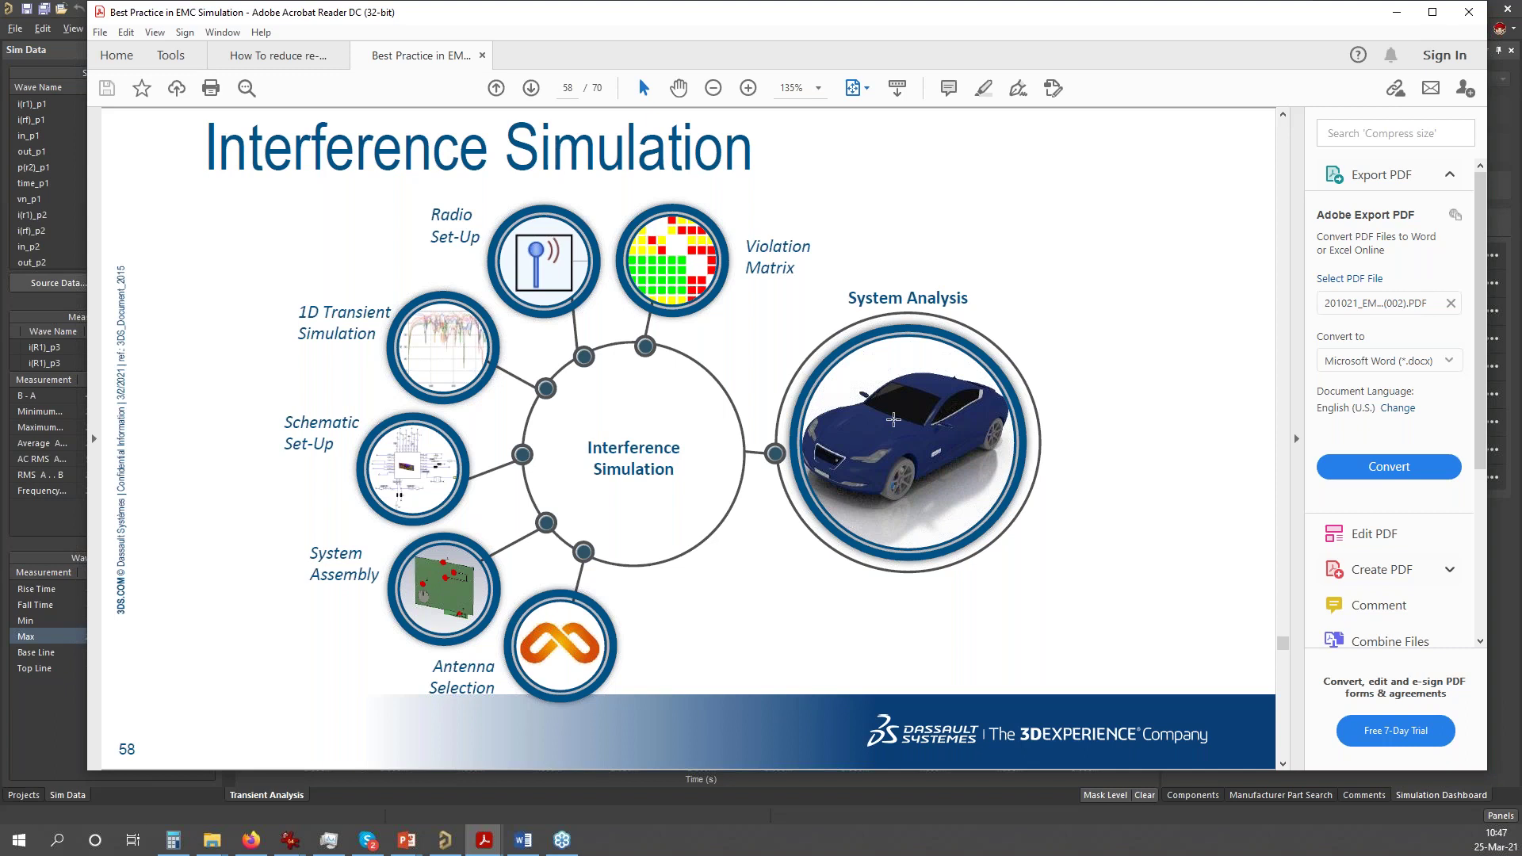
key(Right)
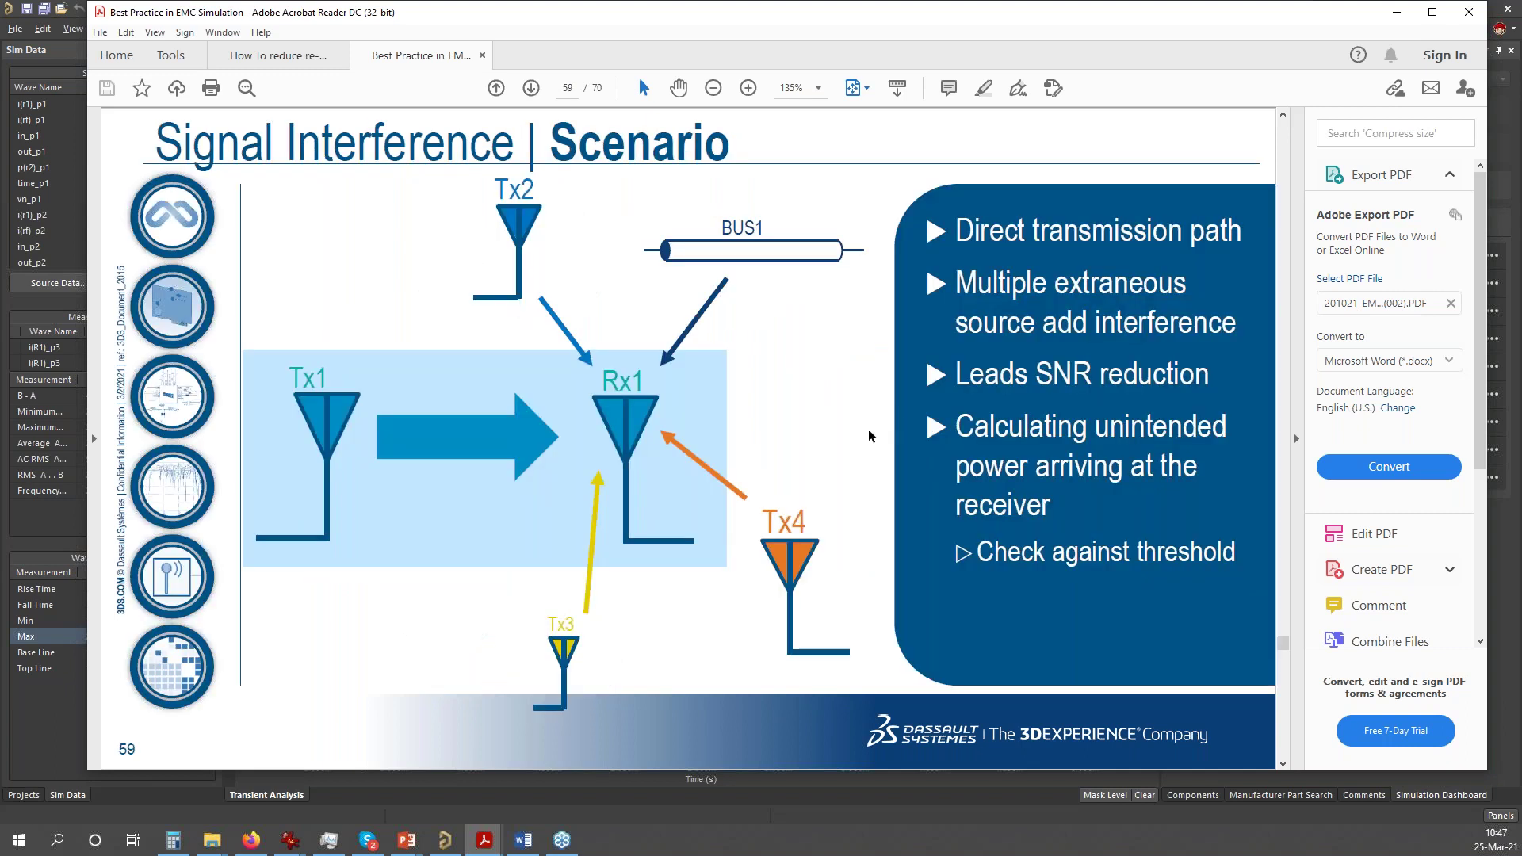
key(Right)
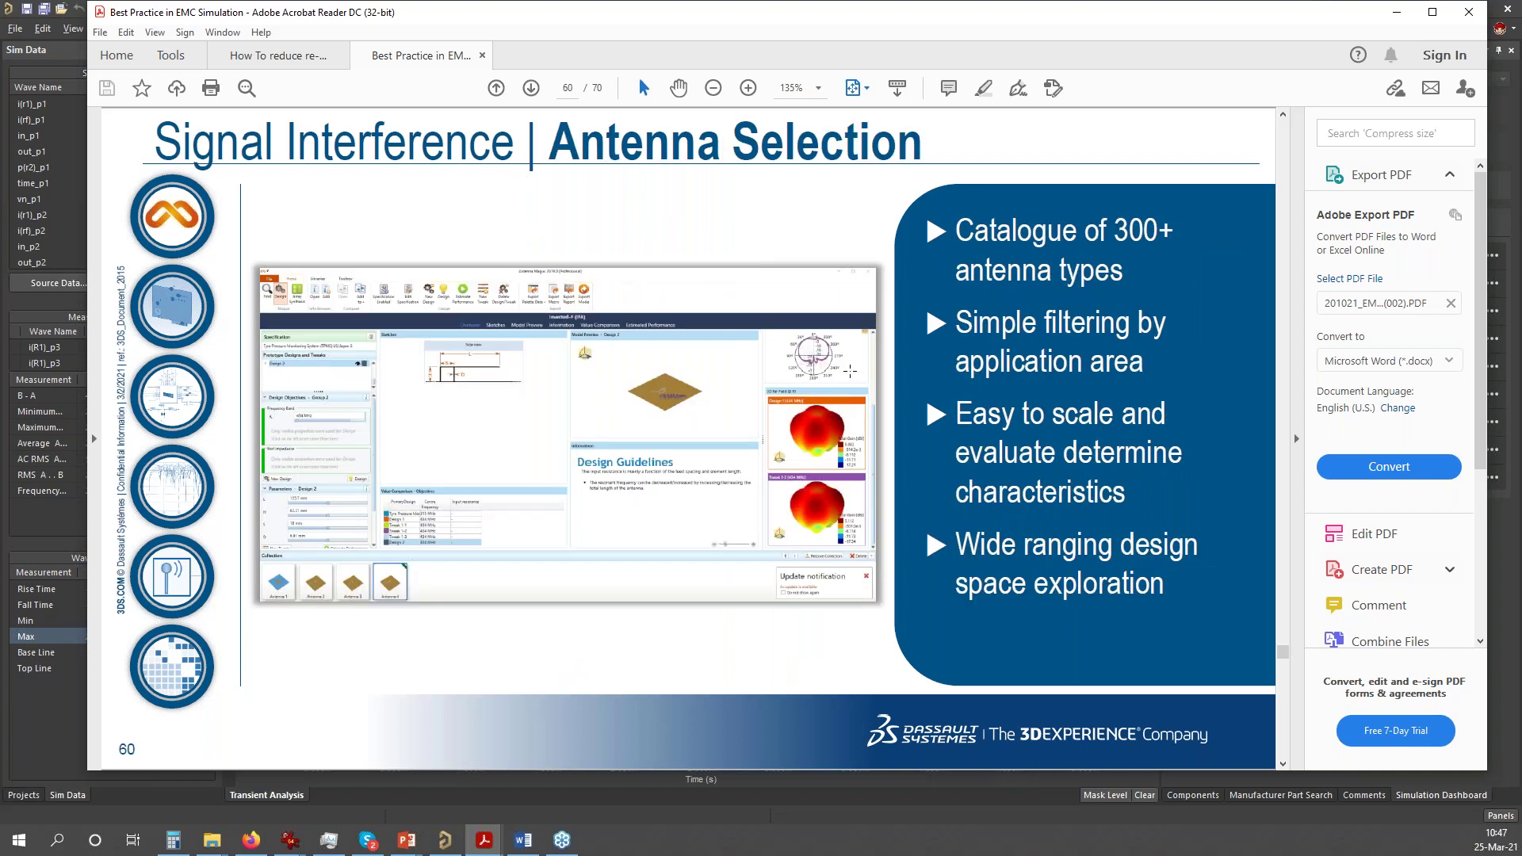
key(Right)
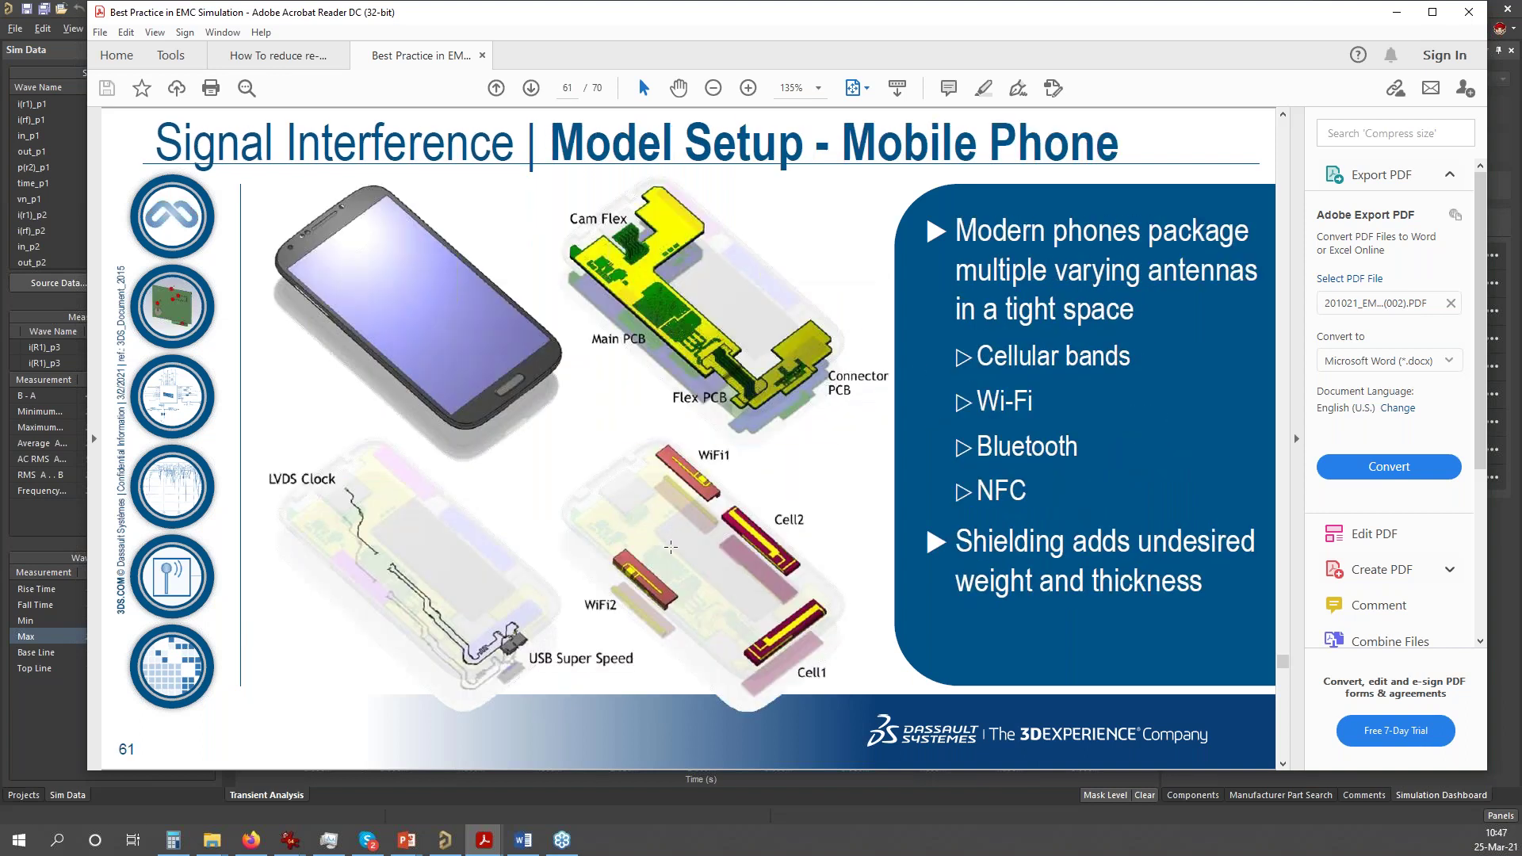
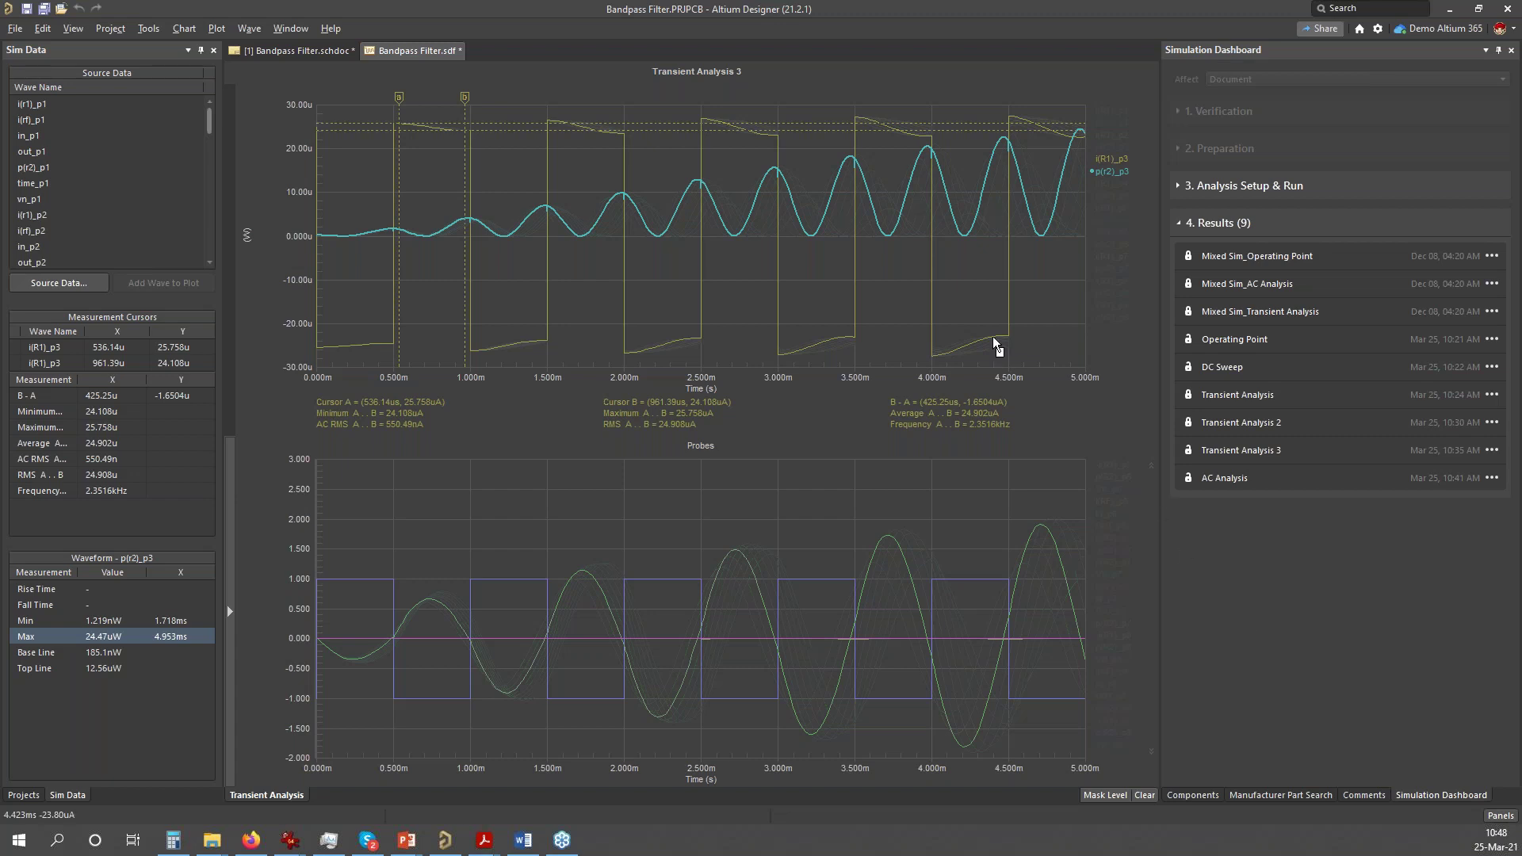
- In Altium Designer, return to the Bandpass Filter schematic, save the project and make it available online as Bandpass Filter without a description
click(247, 55)
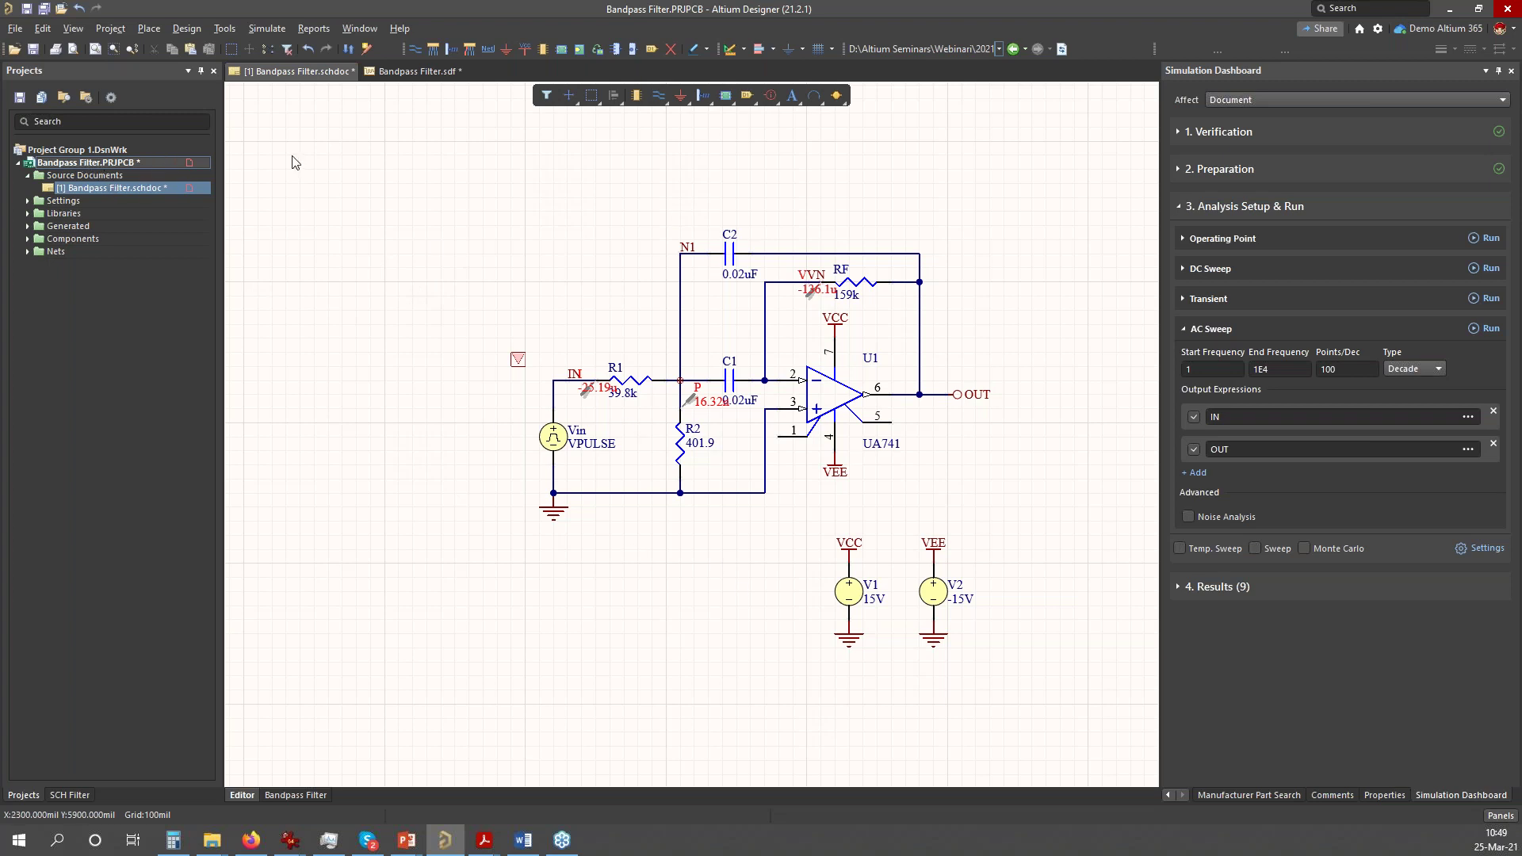
right_click(79, 163)
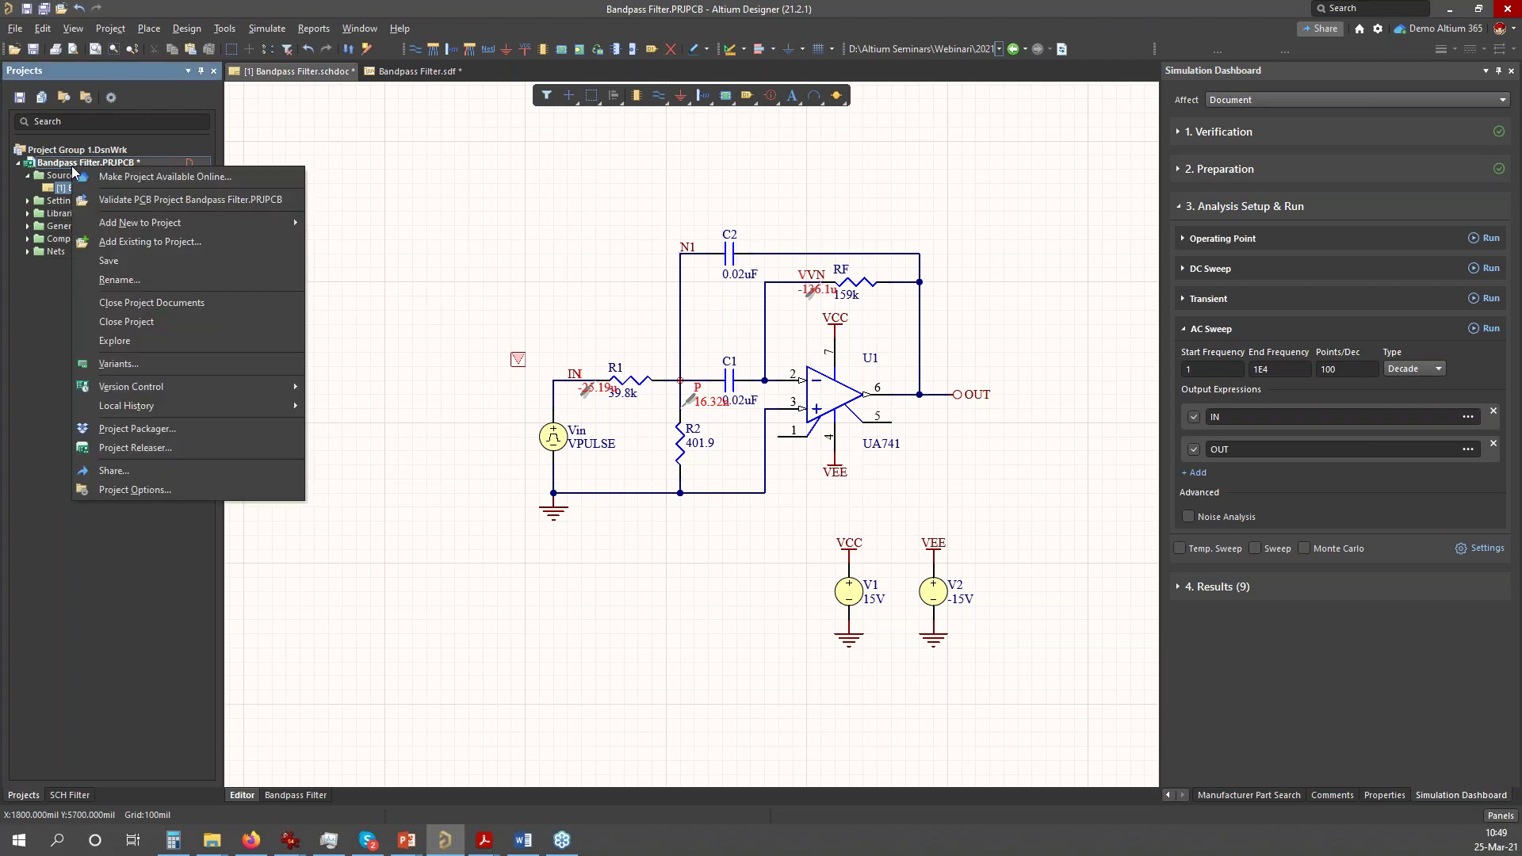
click(169, 181)
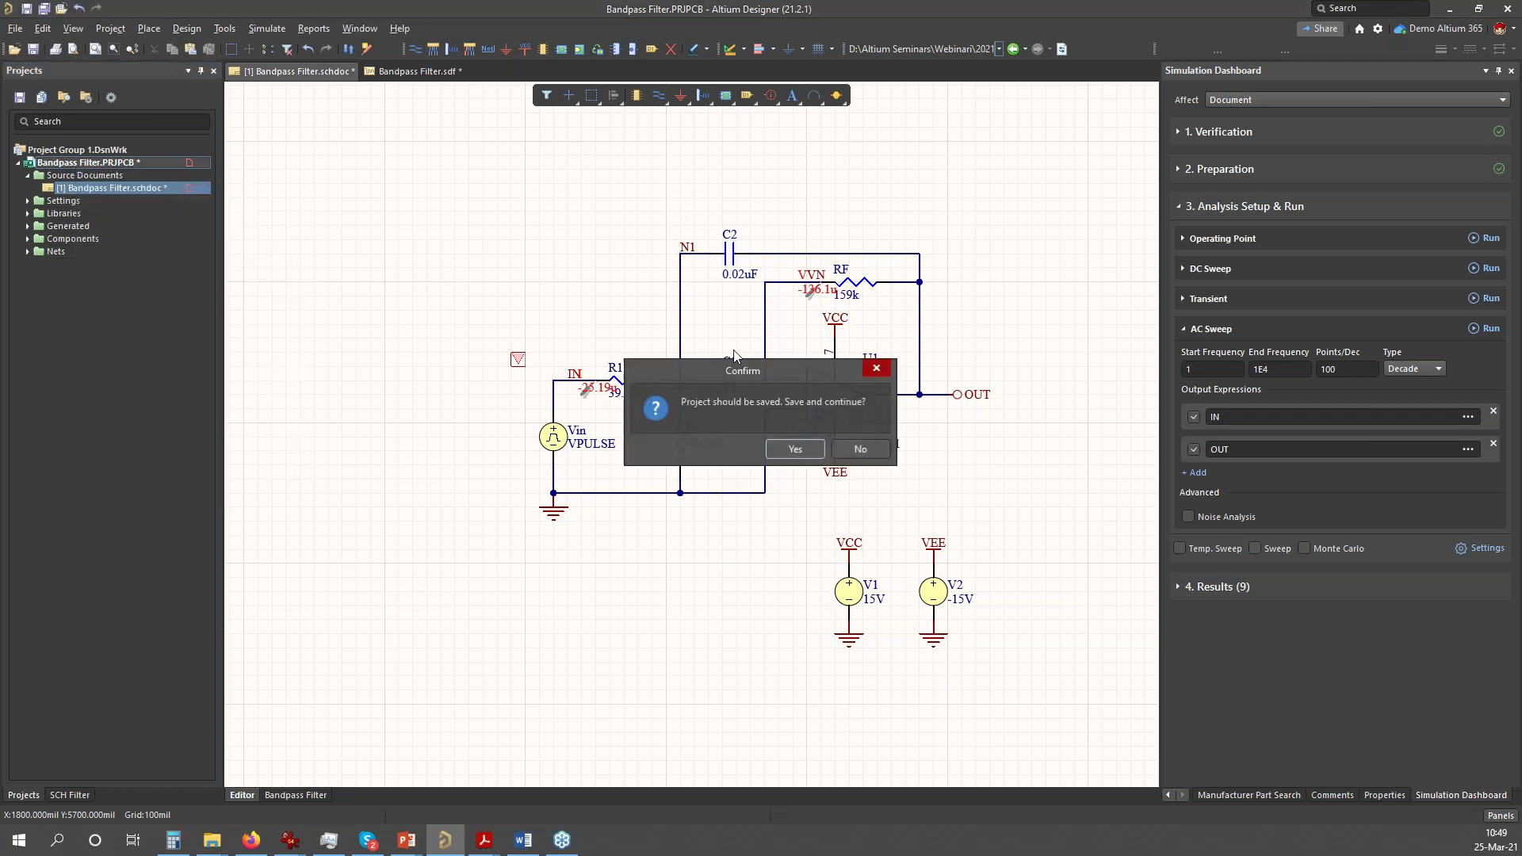
click(790, 450)
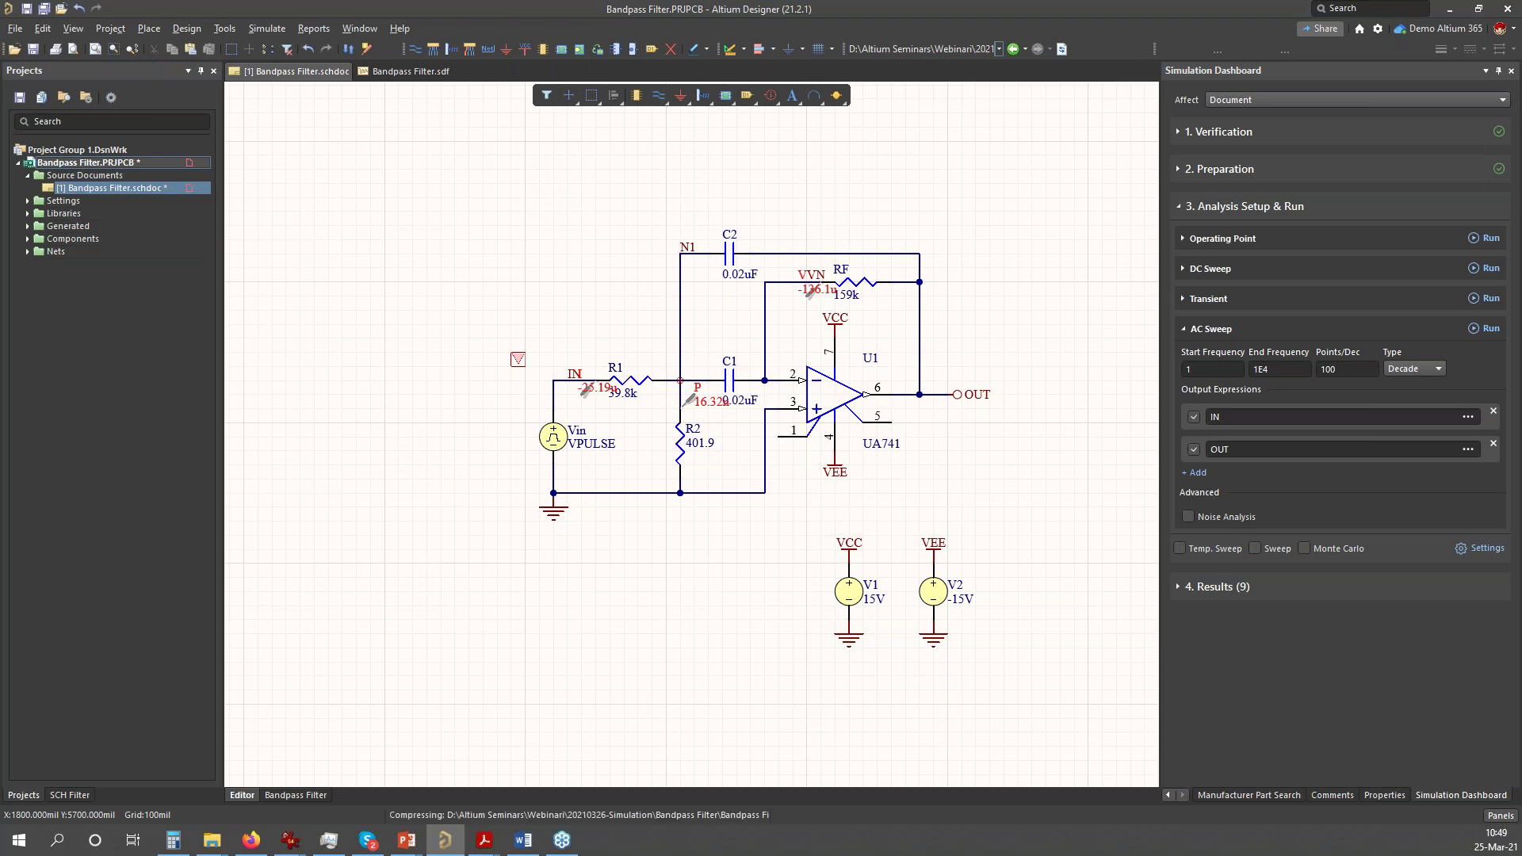
click(866, 421)
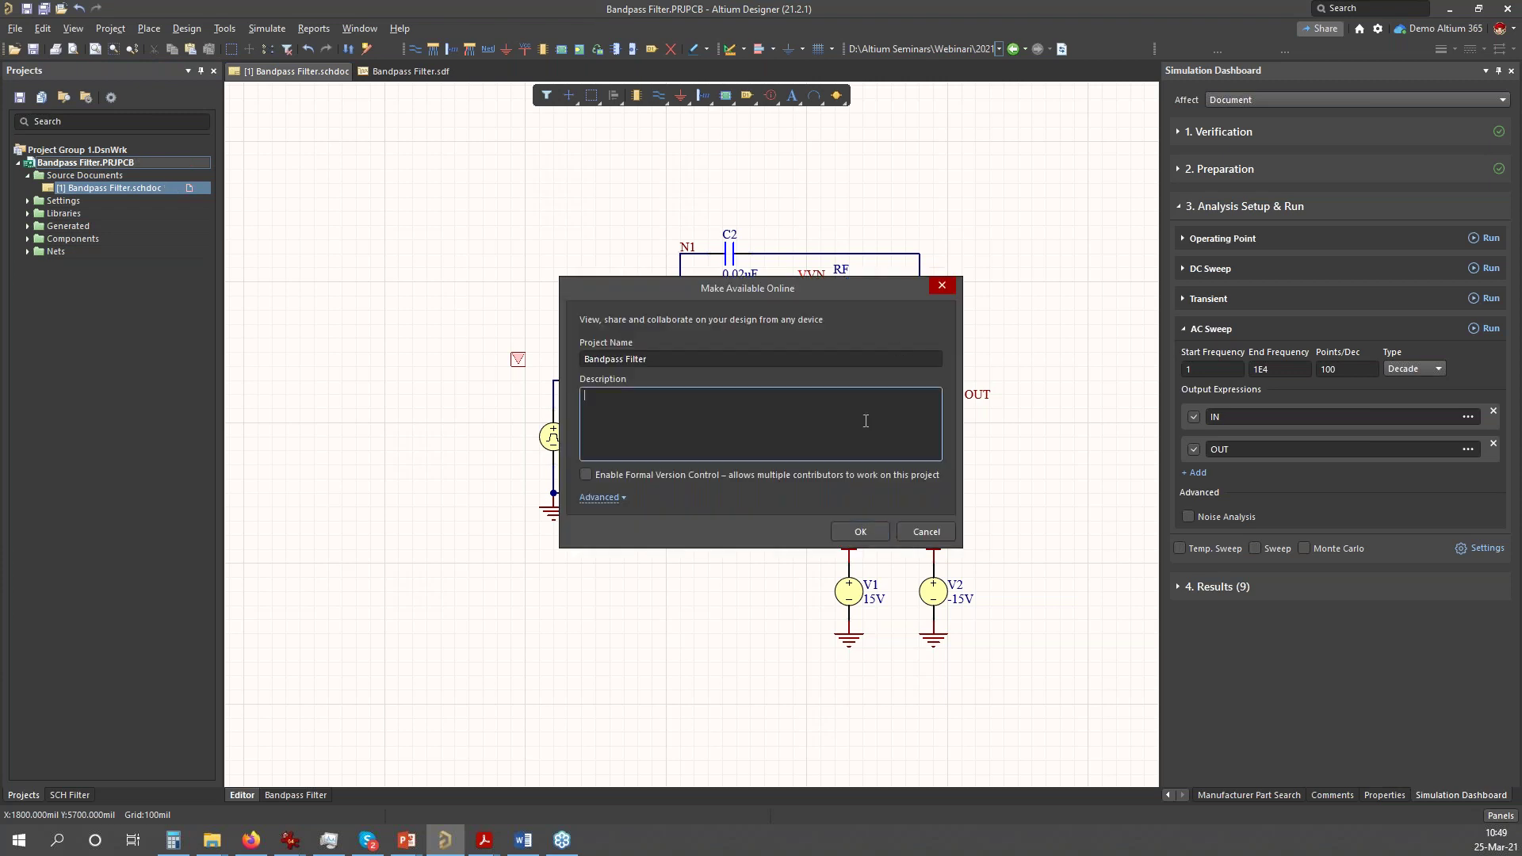
click(859, 533)
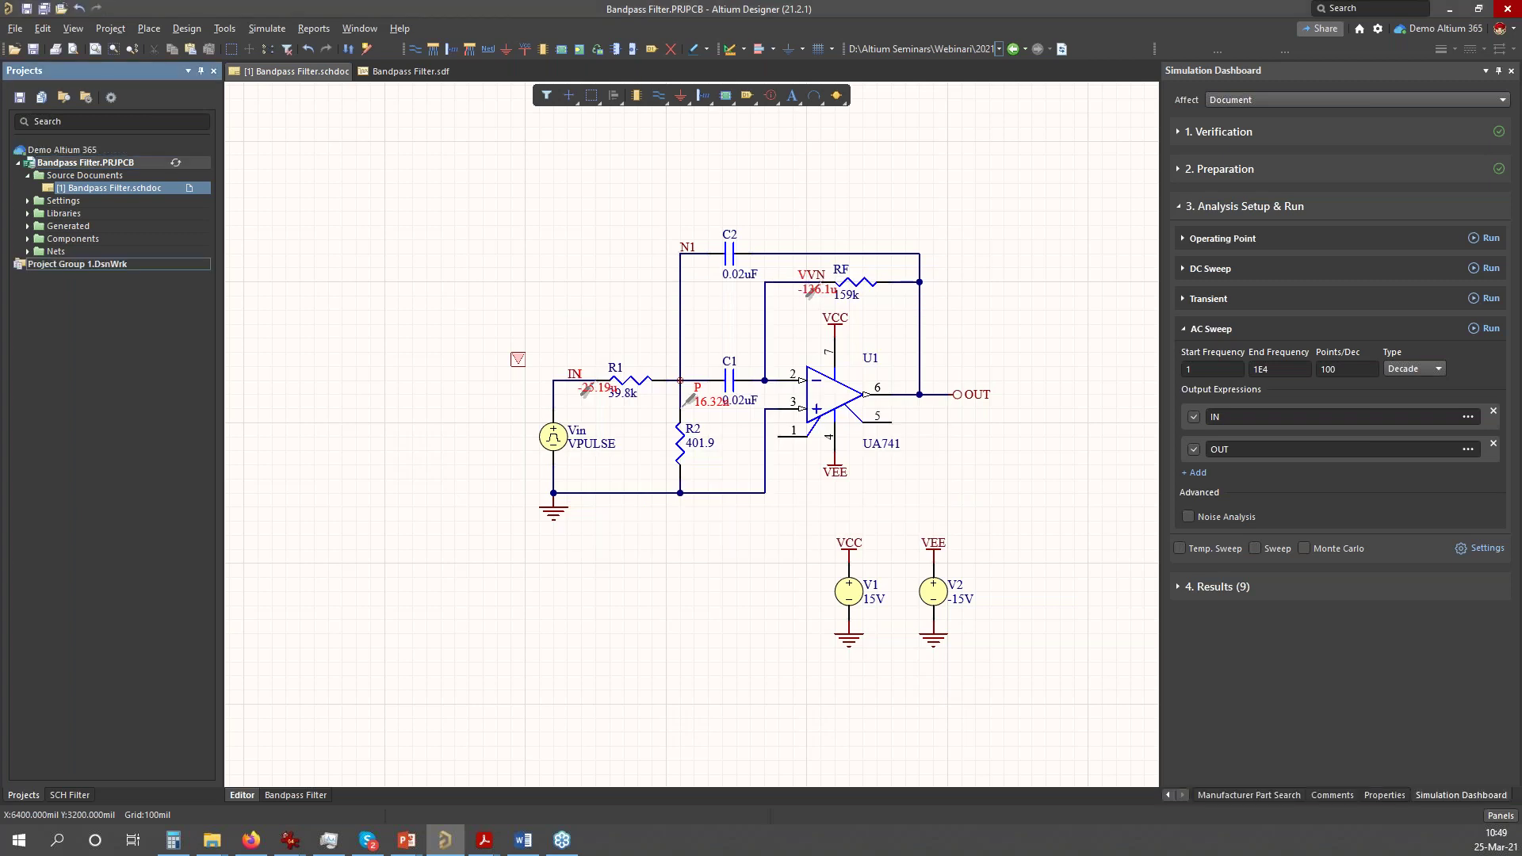
- Bring up the comments for the Bandpass Filter project
right_click(92, 162)
click(469, 251)
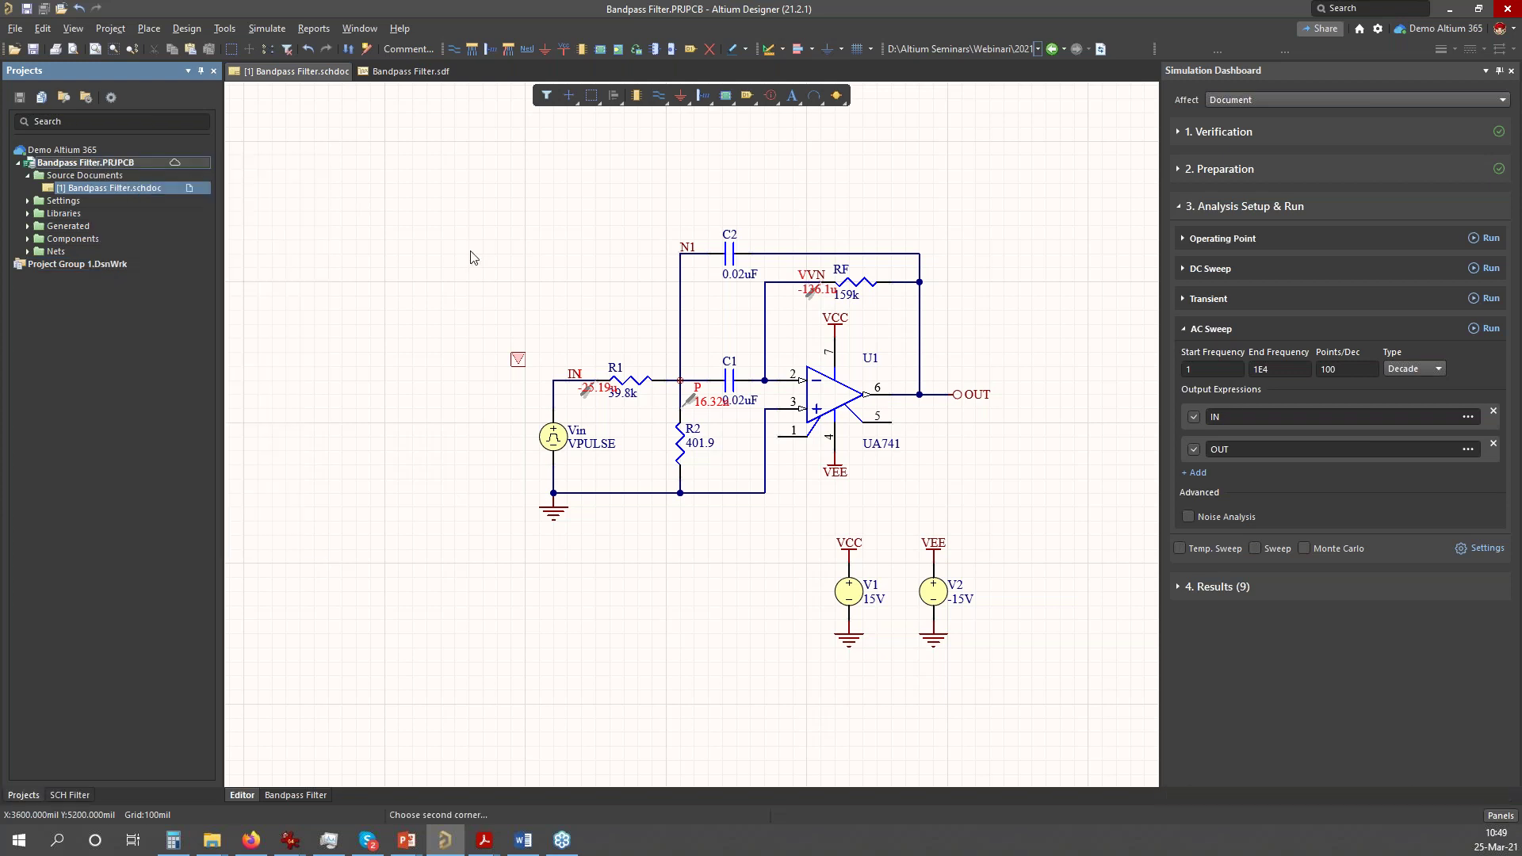
right_click(83, 175)
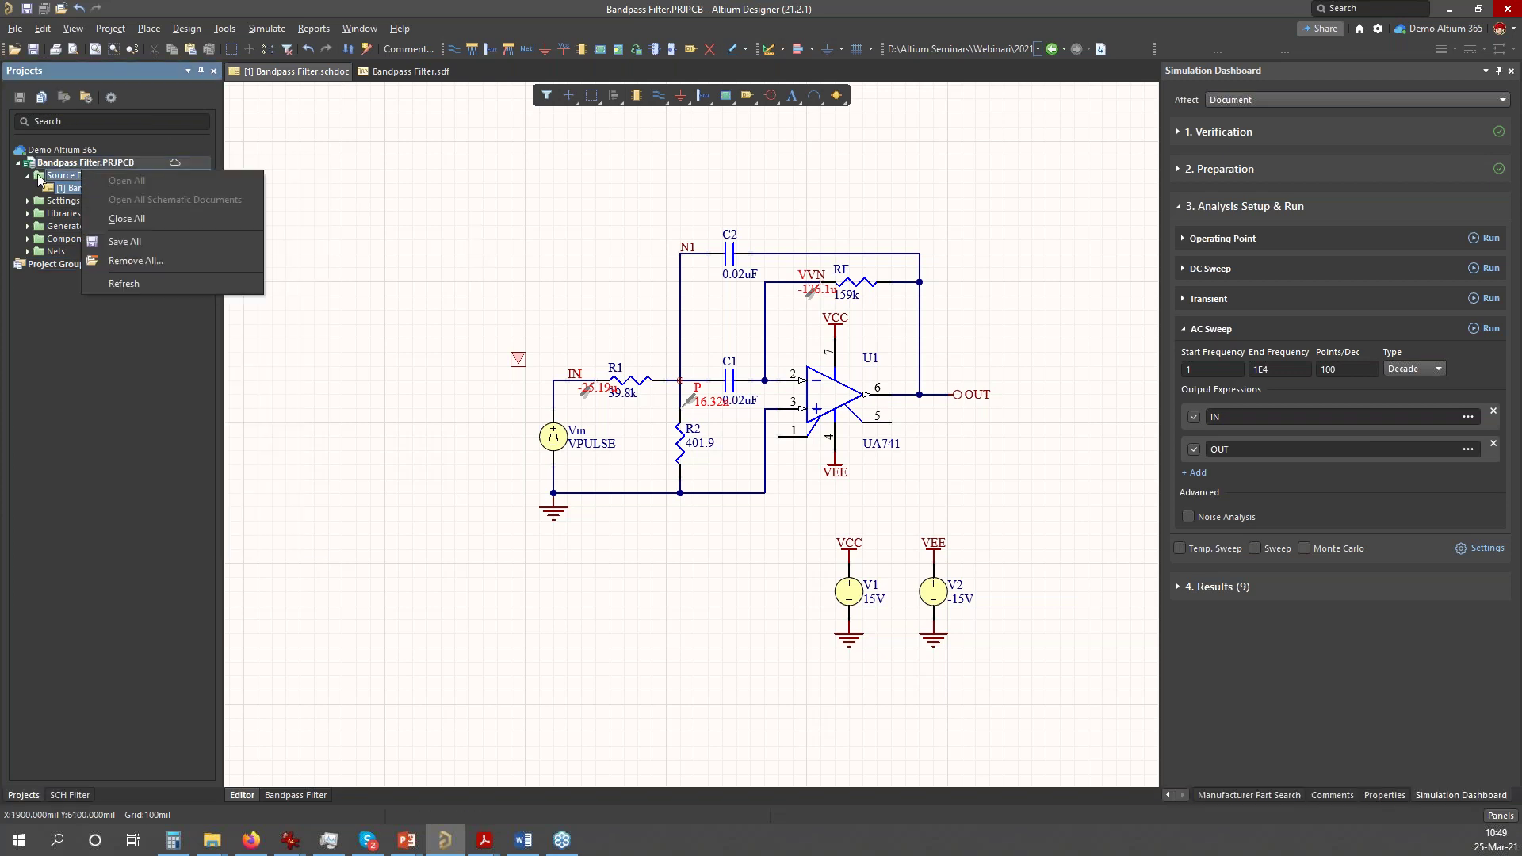
click(430, 329)
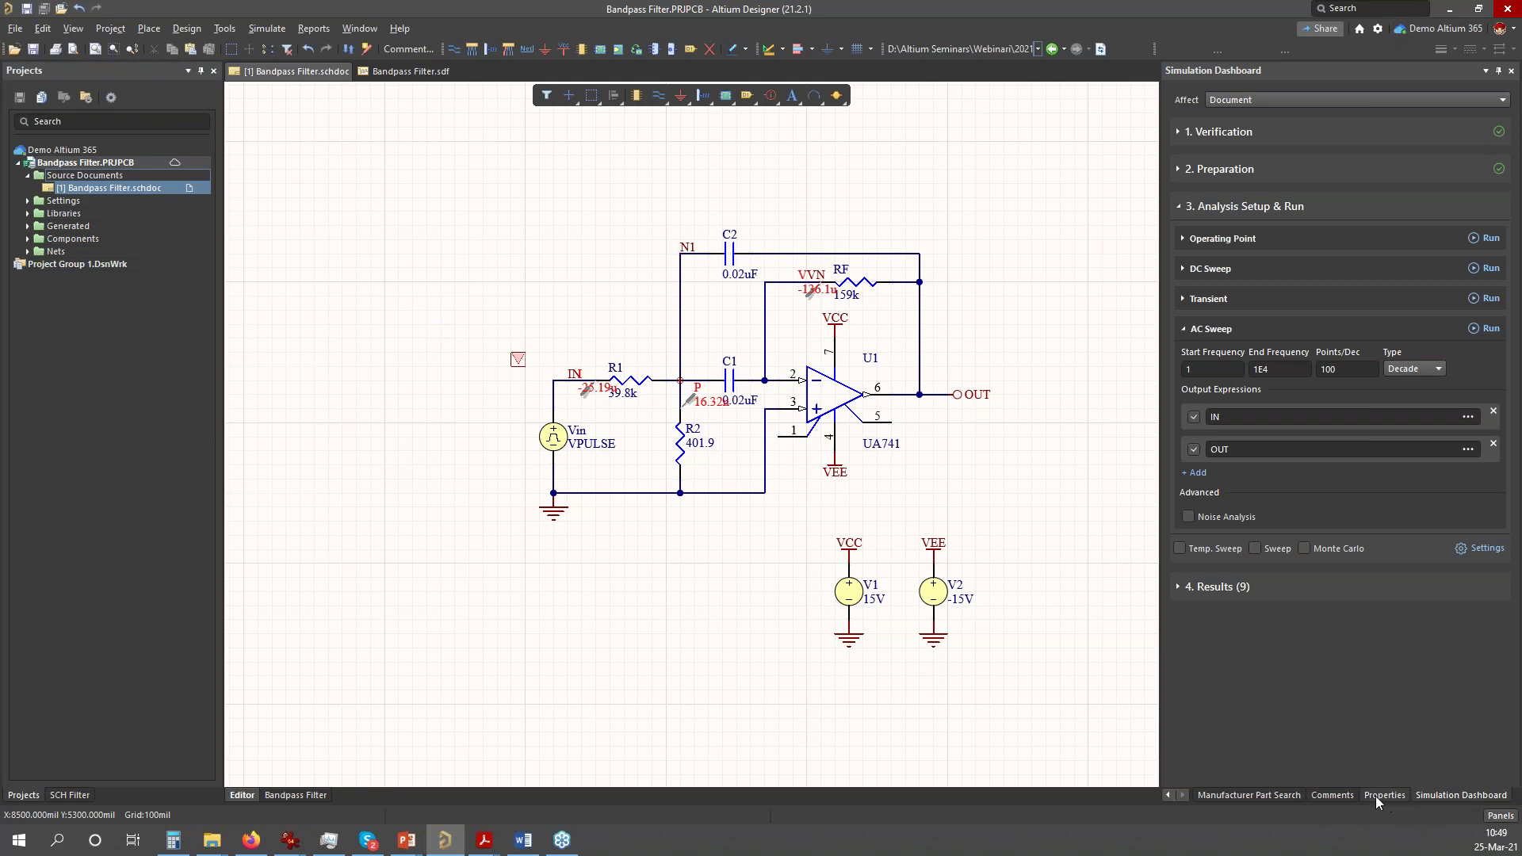
click(1332, 795)
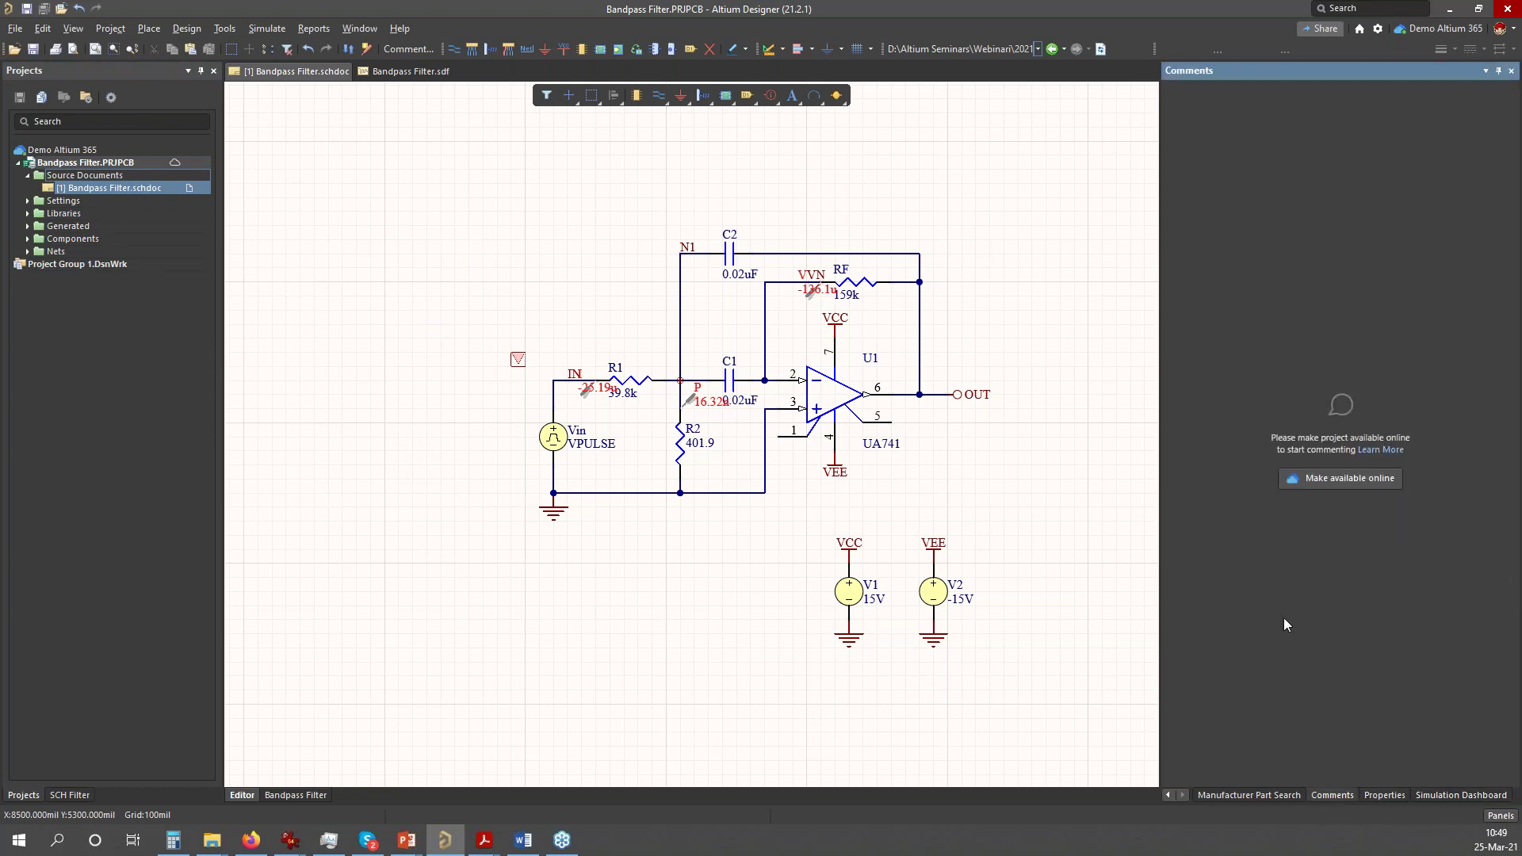
- Close the Bandpass Filter project and reopen it from the Demo Altium 365 workspace
right_click(79, 164)
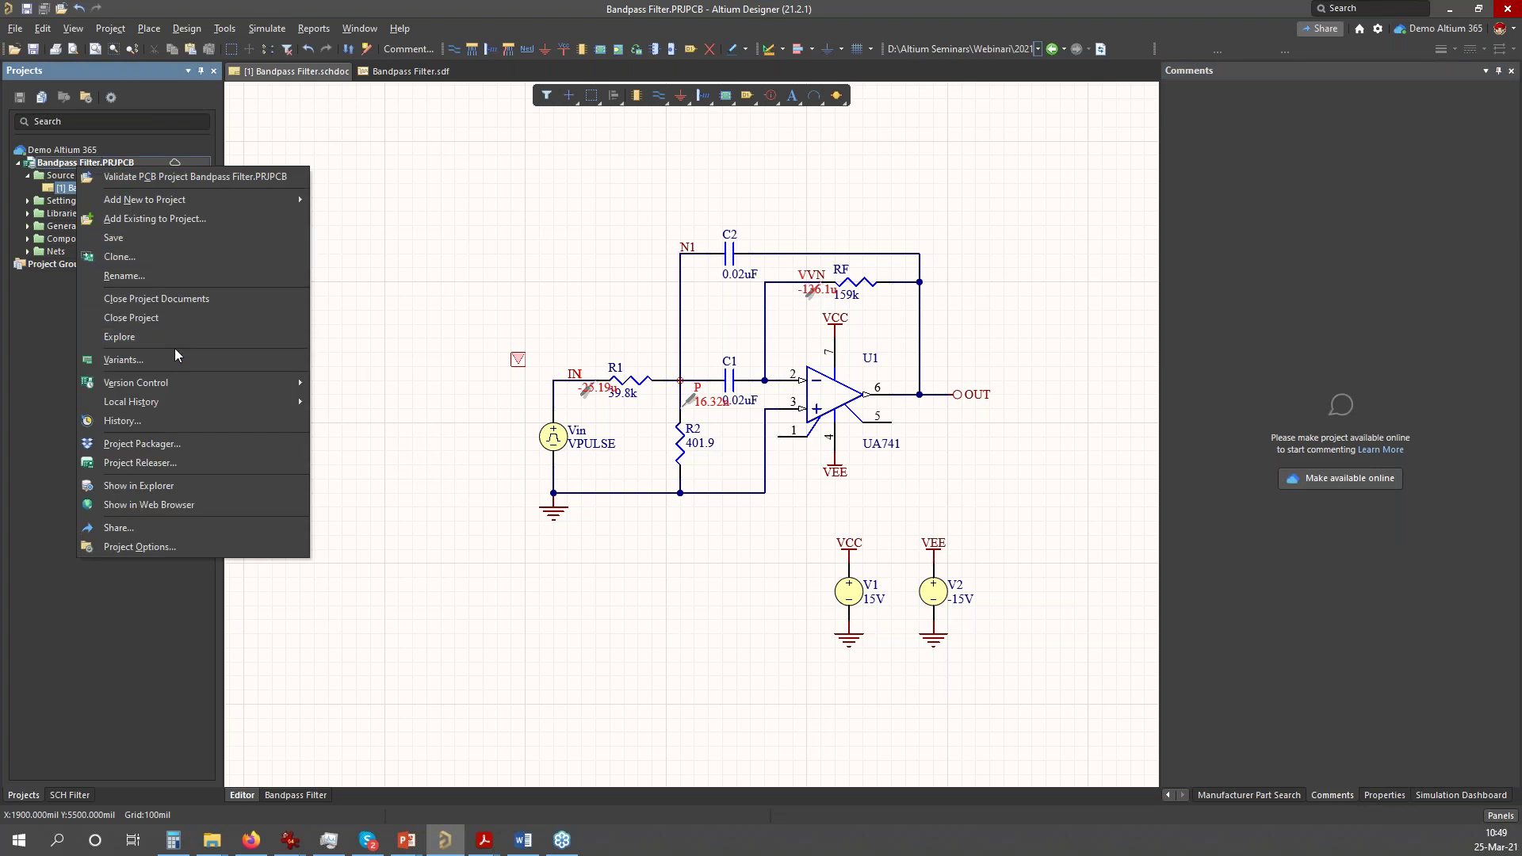
click(169, 319)
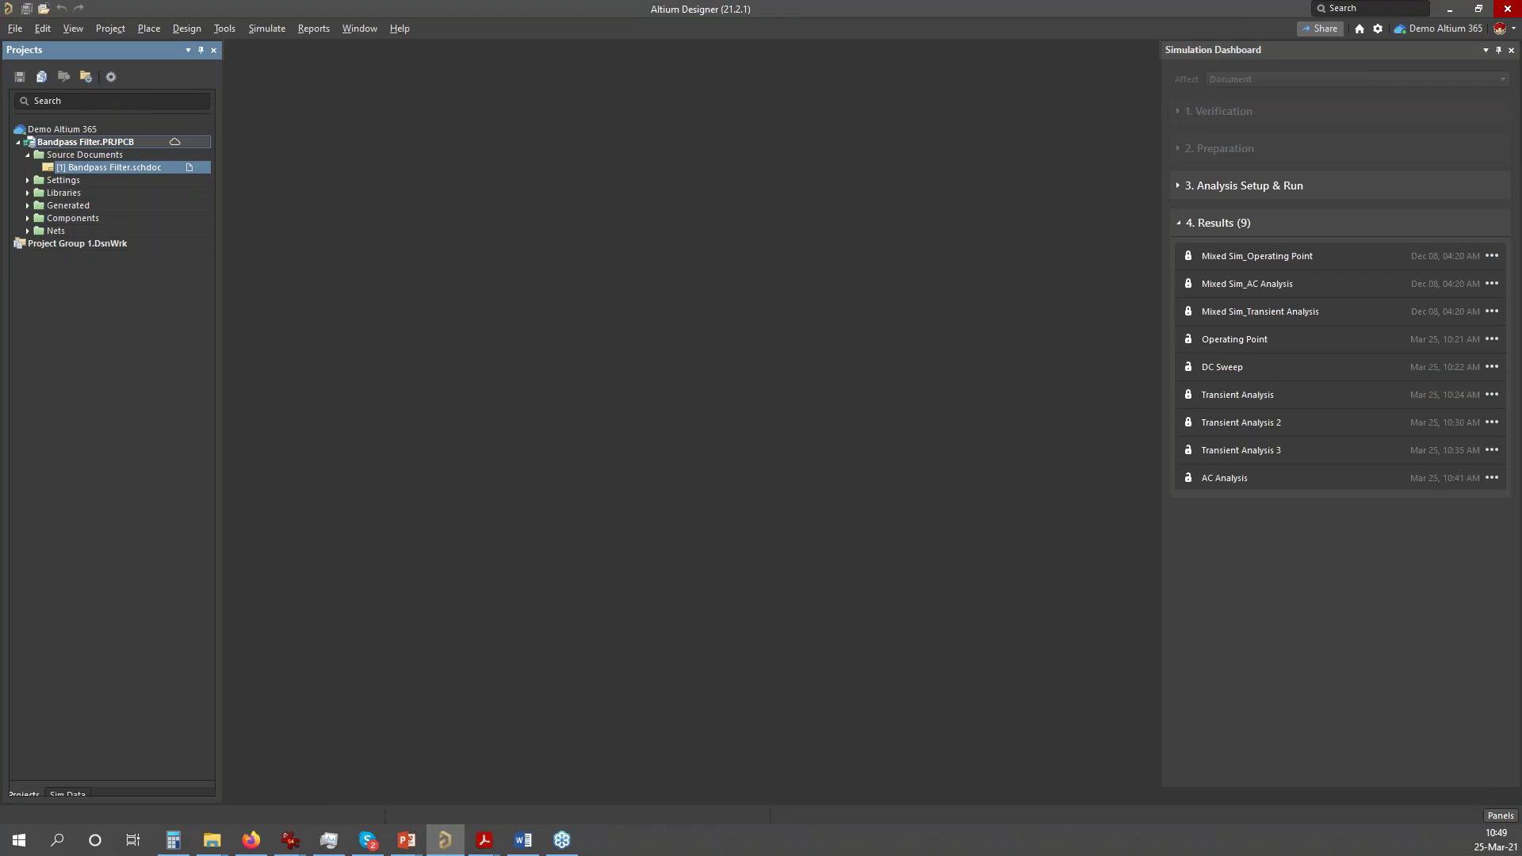
click(16, 29)
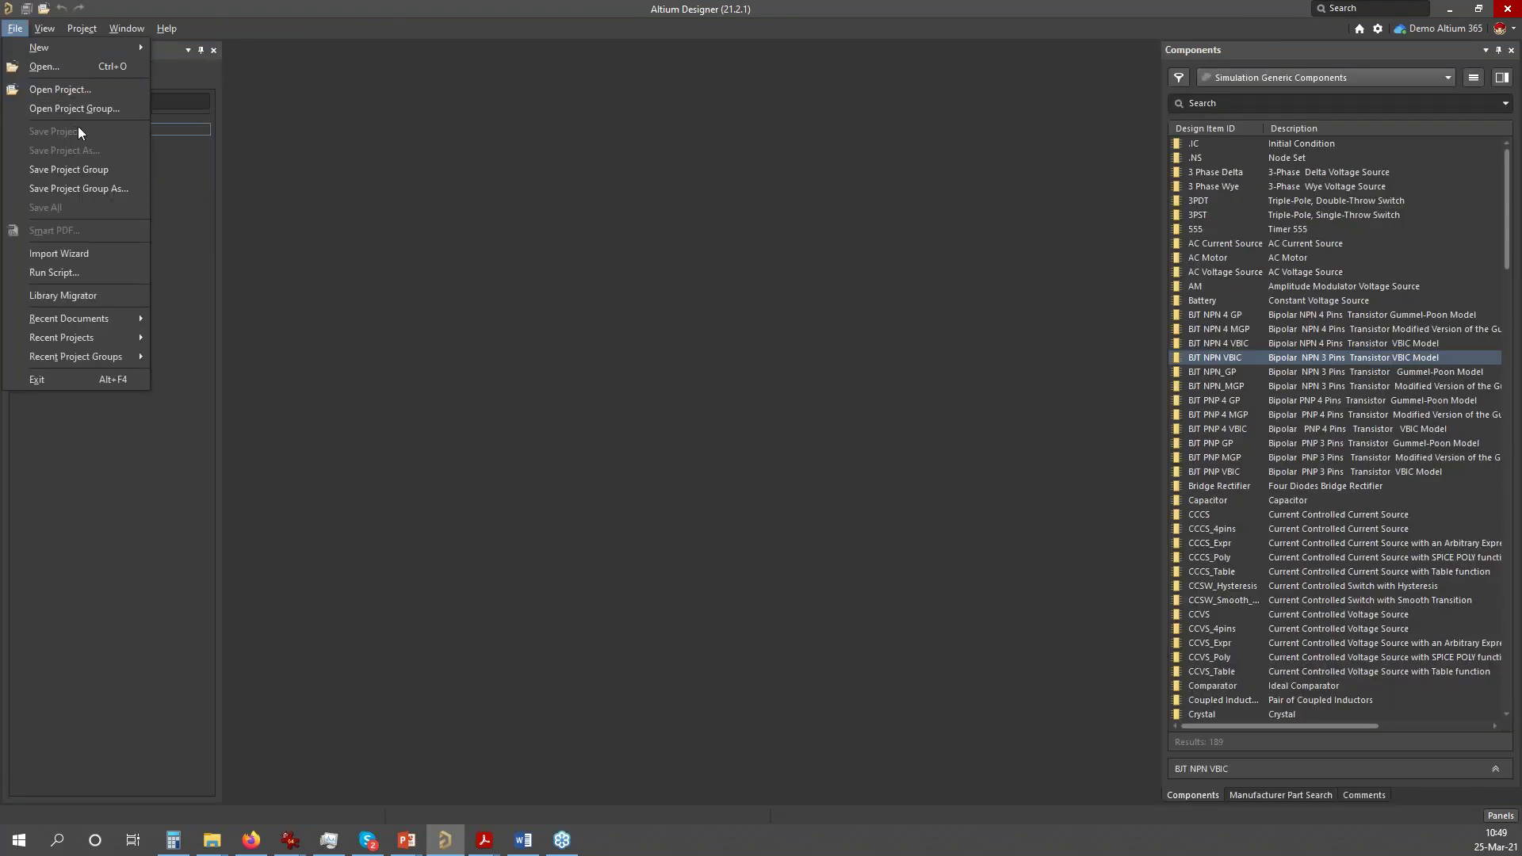
click(97, 83)
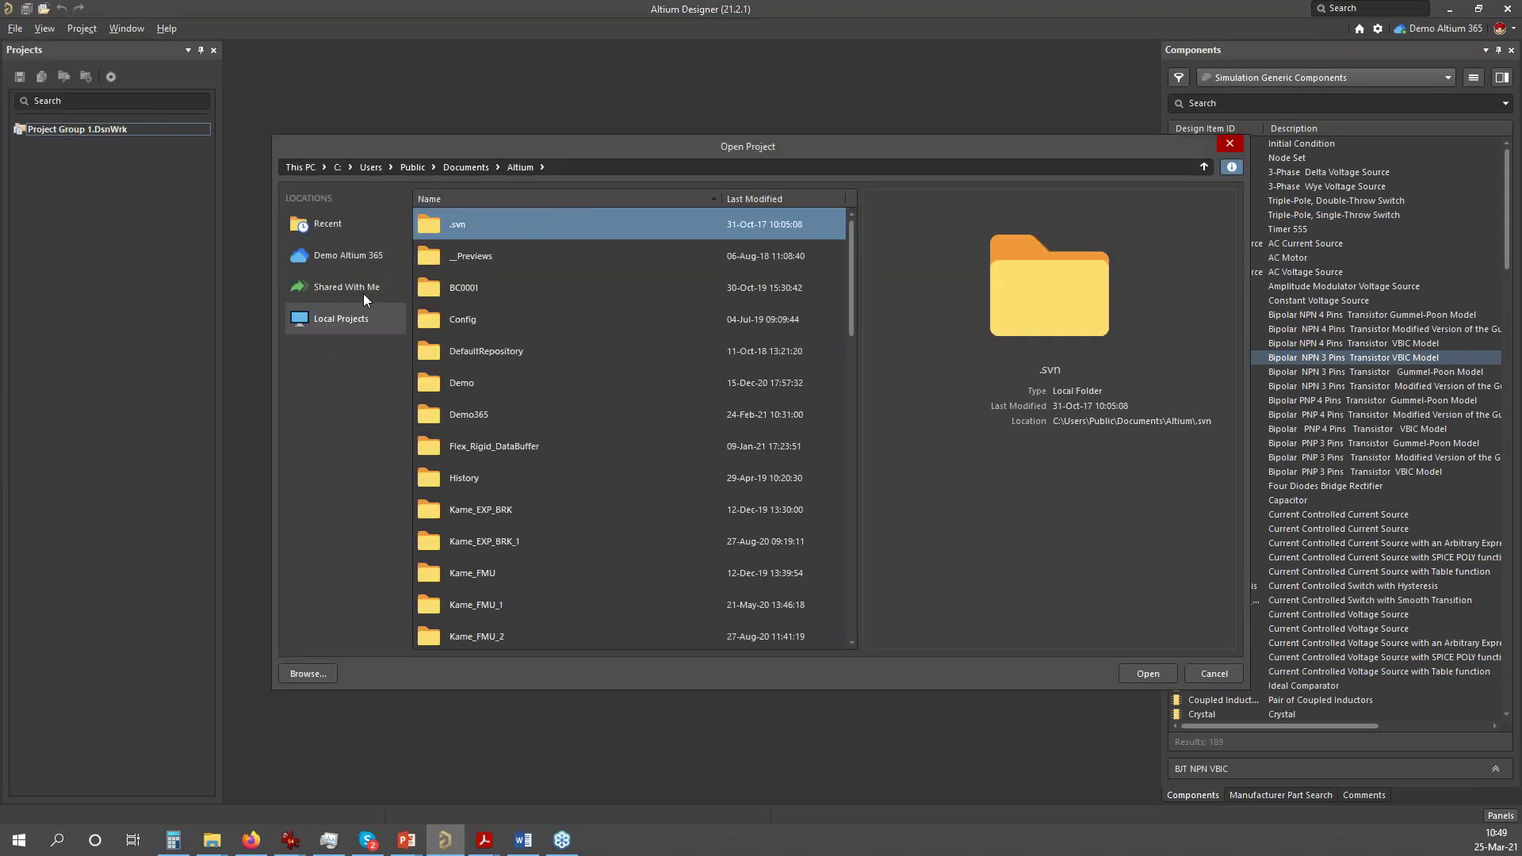
click(347, 254)
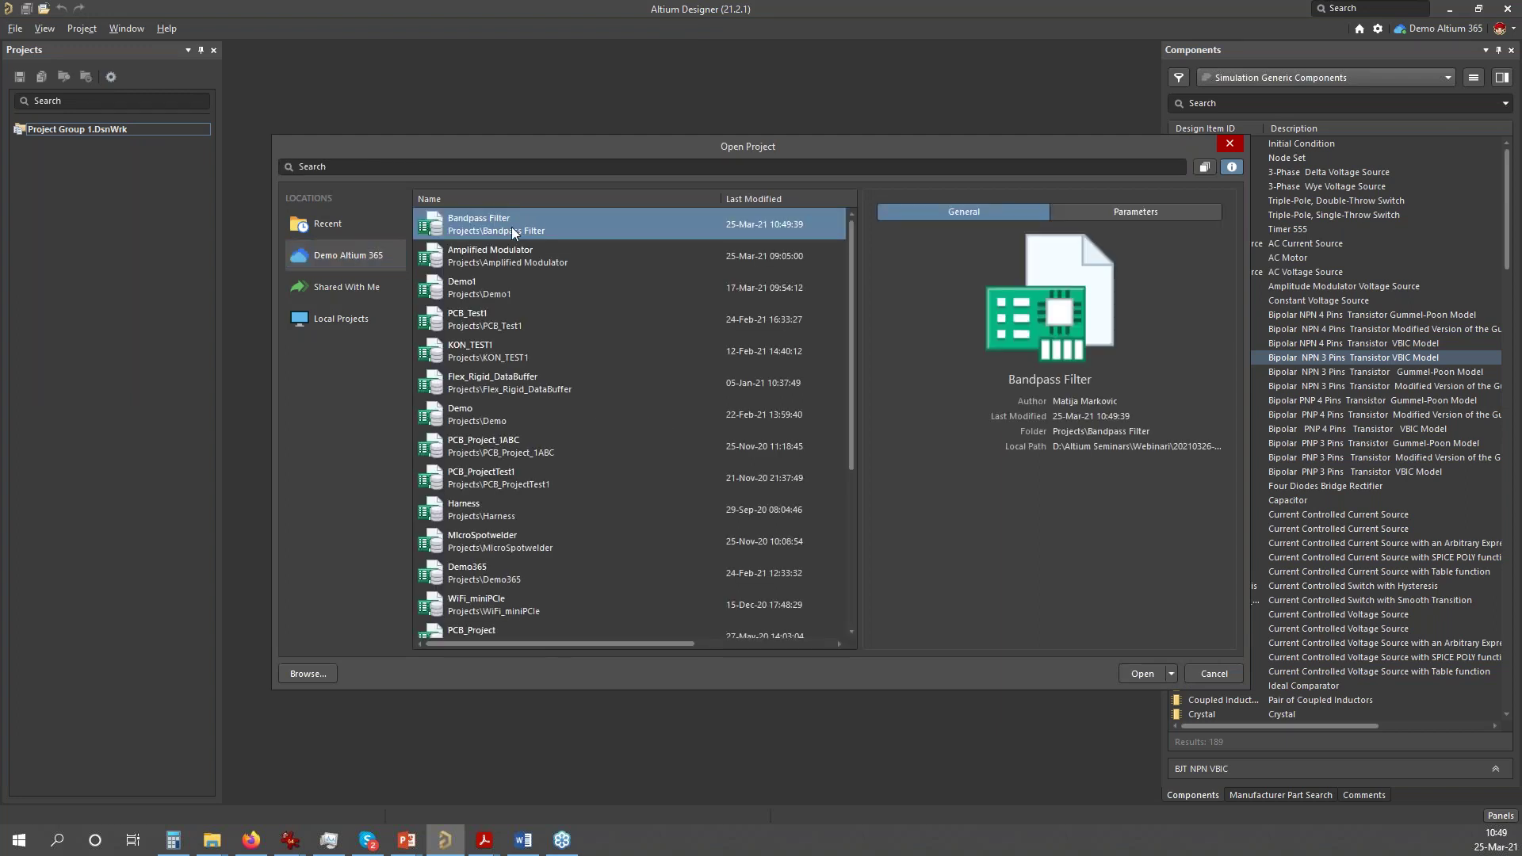
double_click(511, 227)
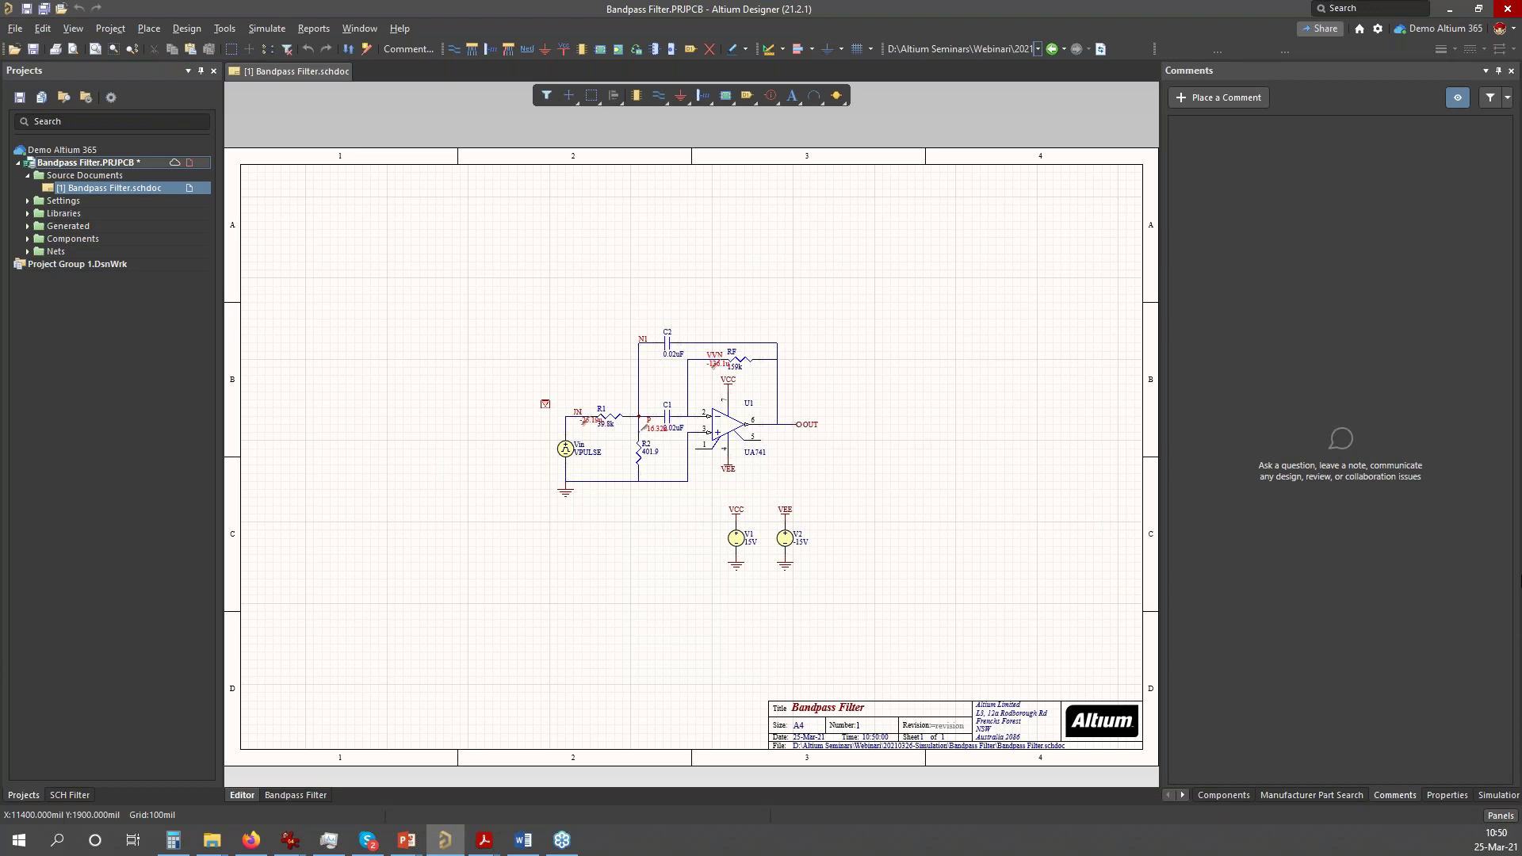
- Attach the comment "DAj provjeri ovaj" to op-amp U1 on the schematic and post it
click(1240, 97)
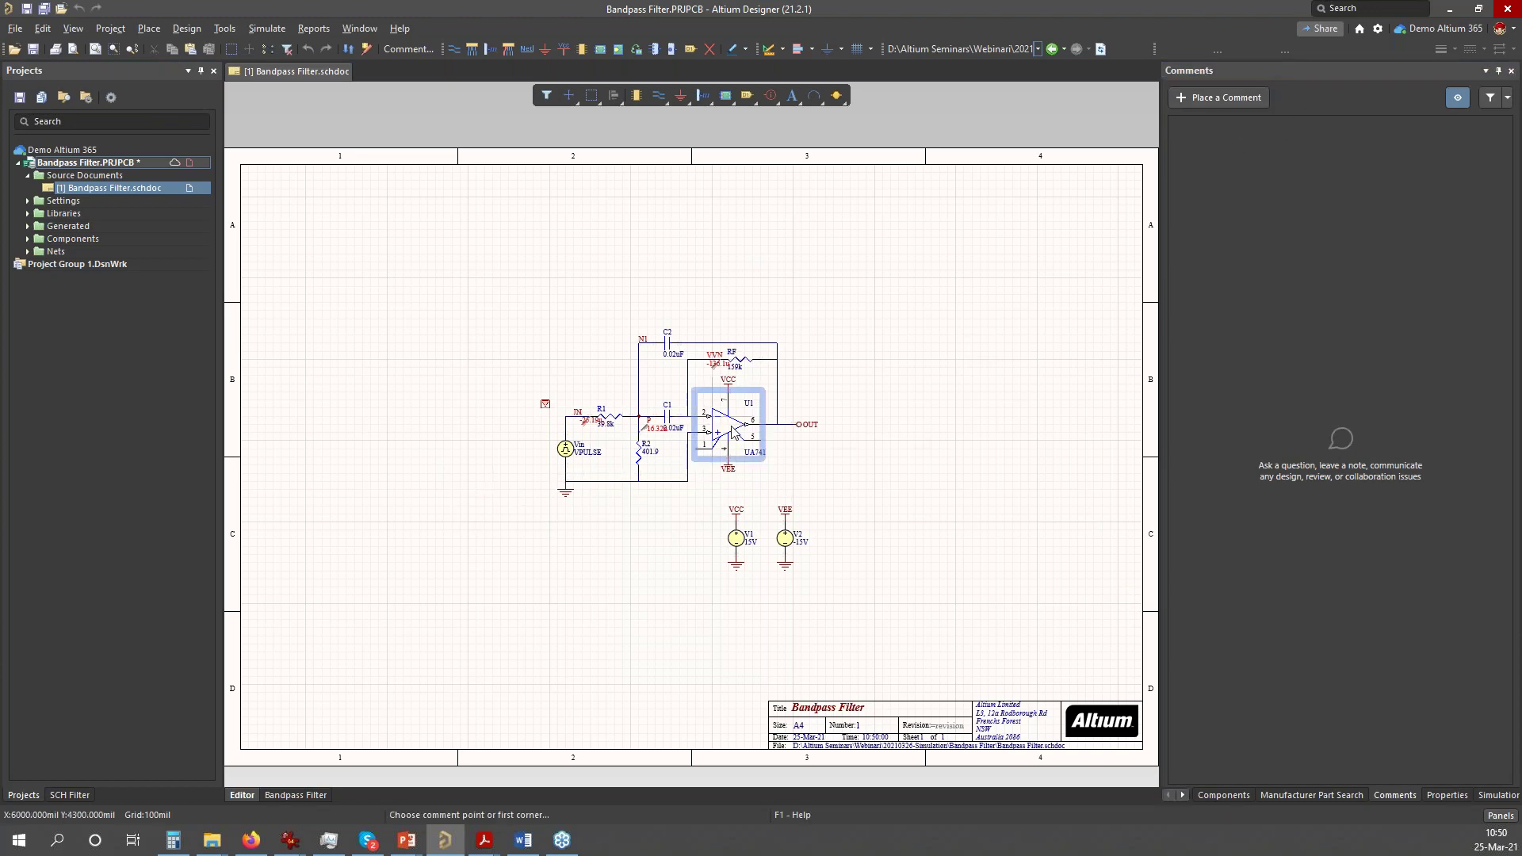
click(725, 432)
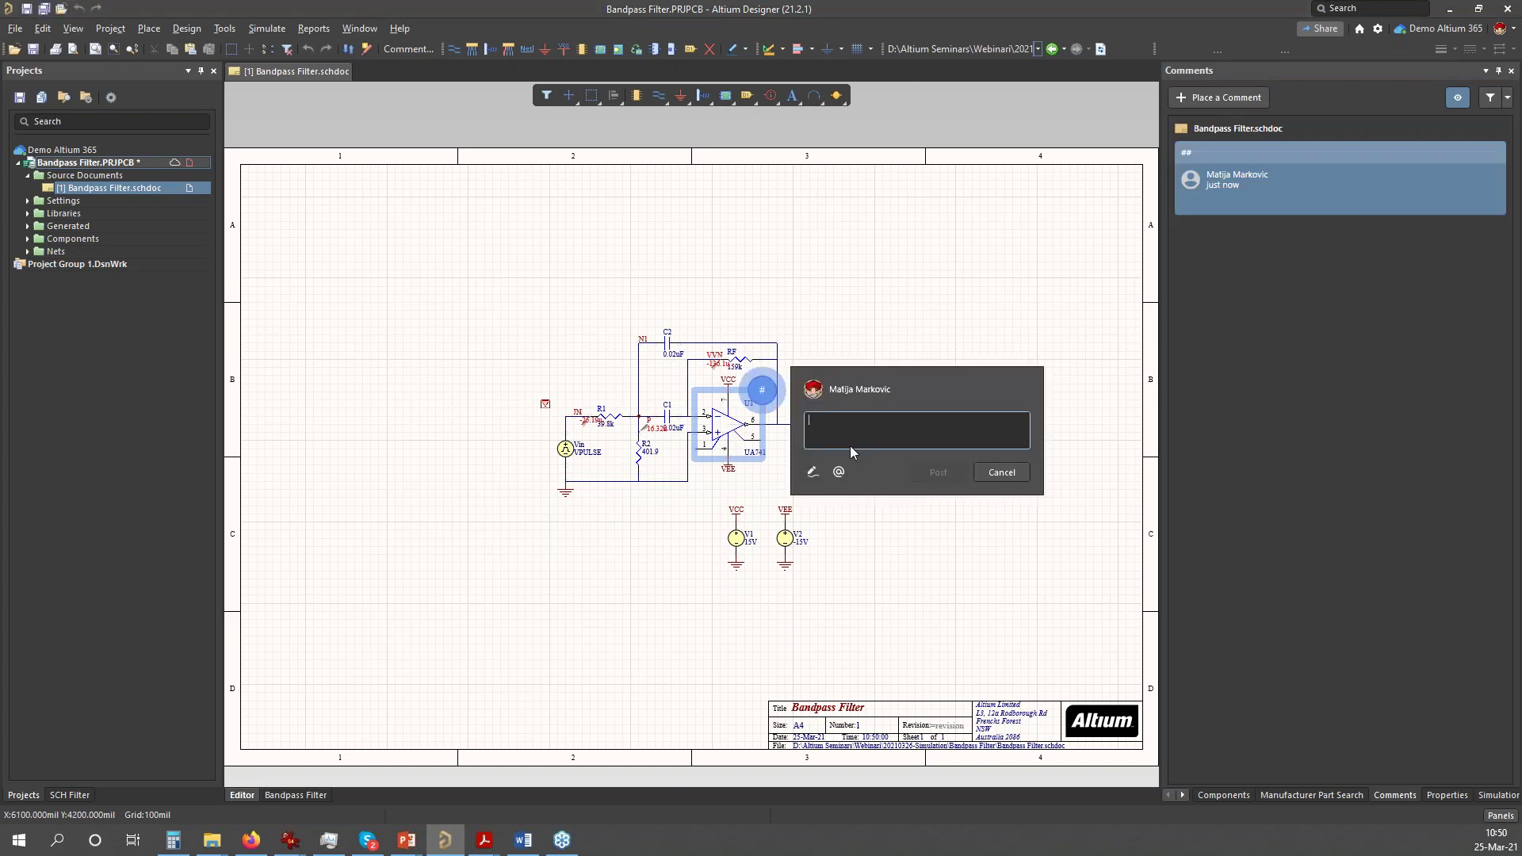
text(DAj provjeri ovaj)
click(948, 470)
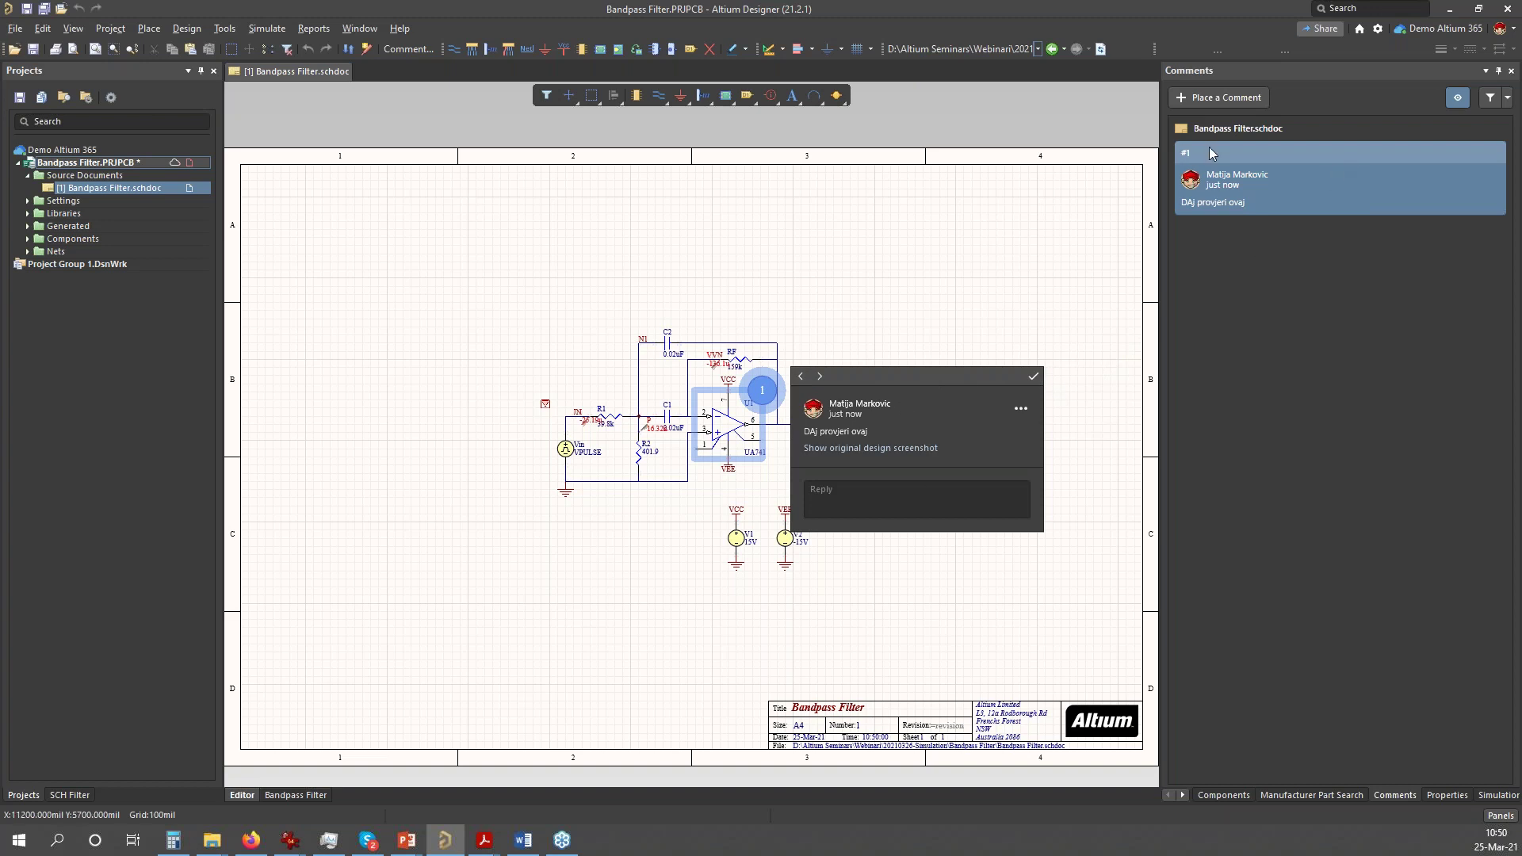
click(1146, 290)
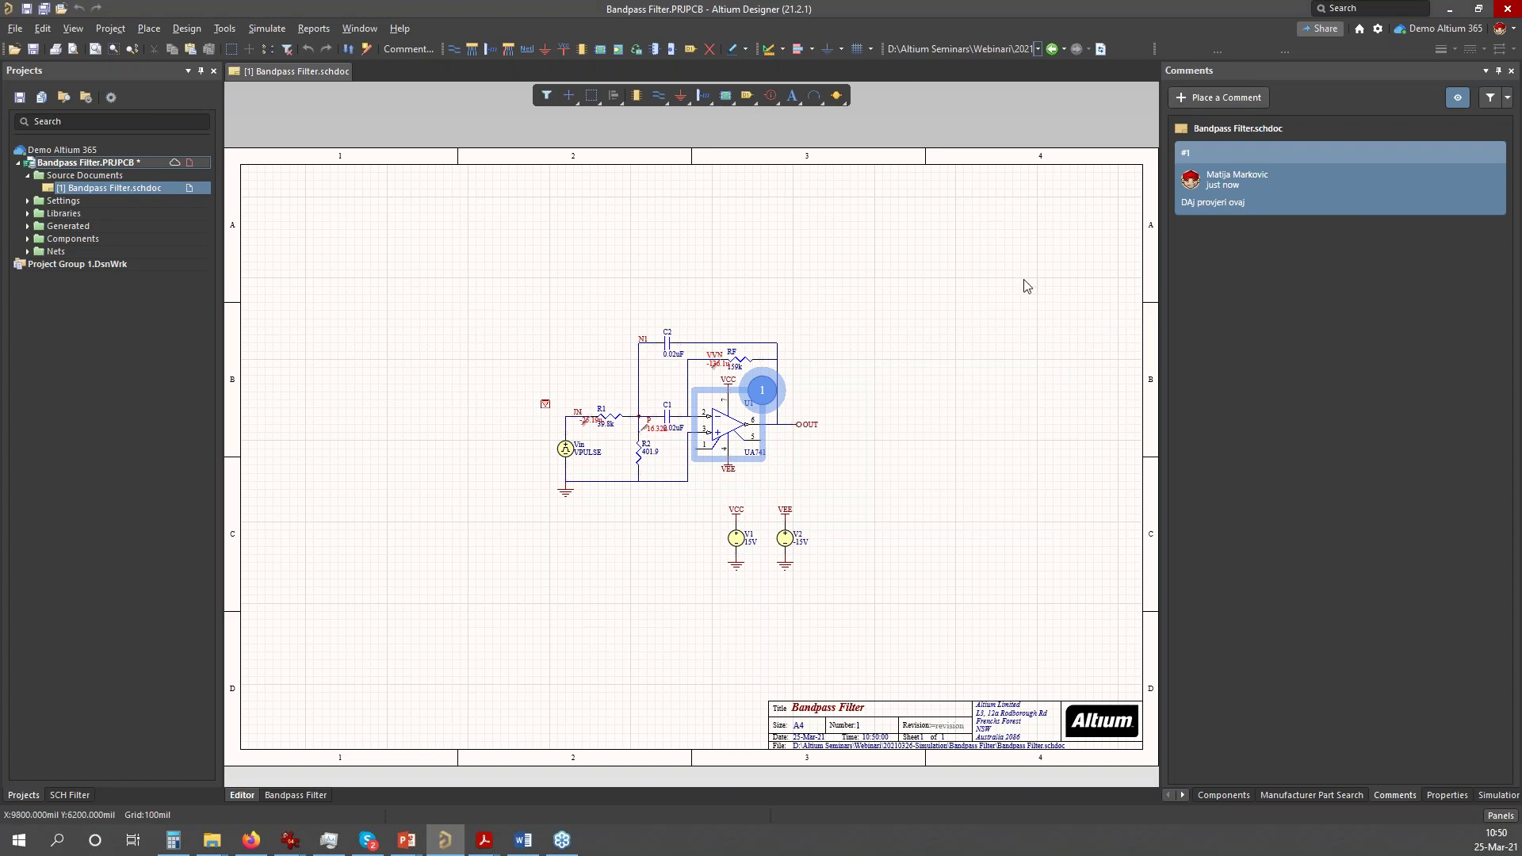
- Open the Demo Altium 365 workspace in the web browser and open the Bandpass Filter project from its projects
click(1431, 32)
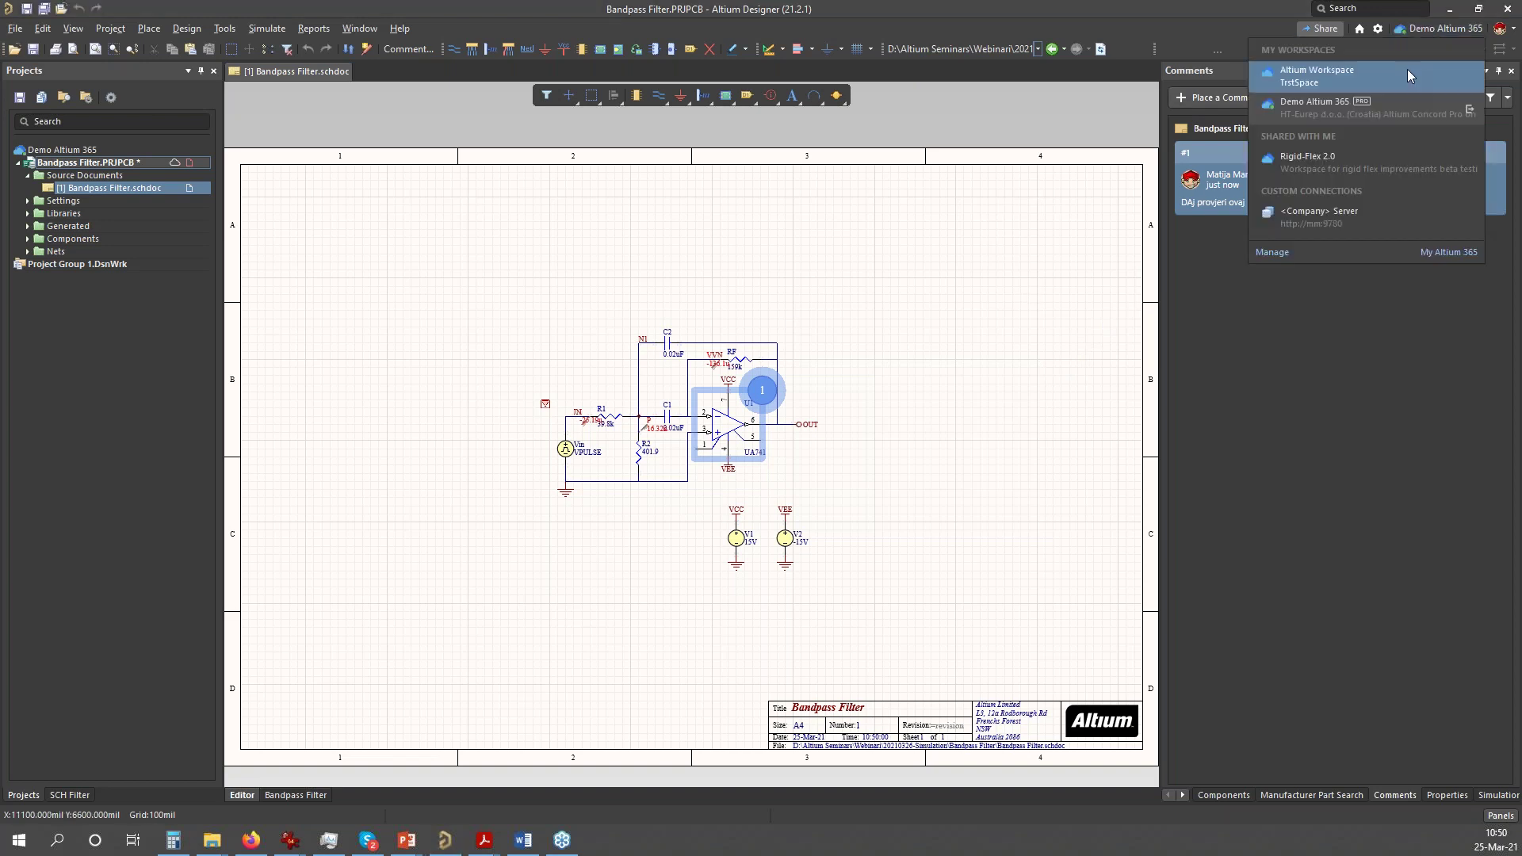
click(1320, 103)
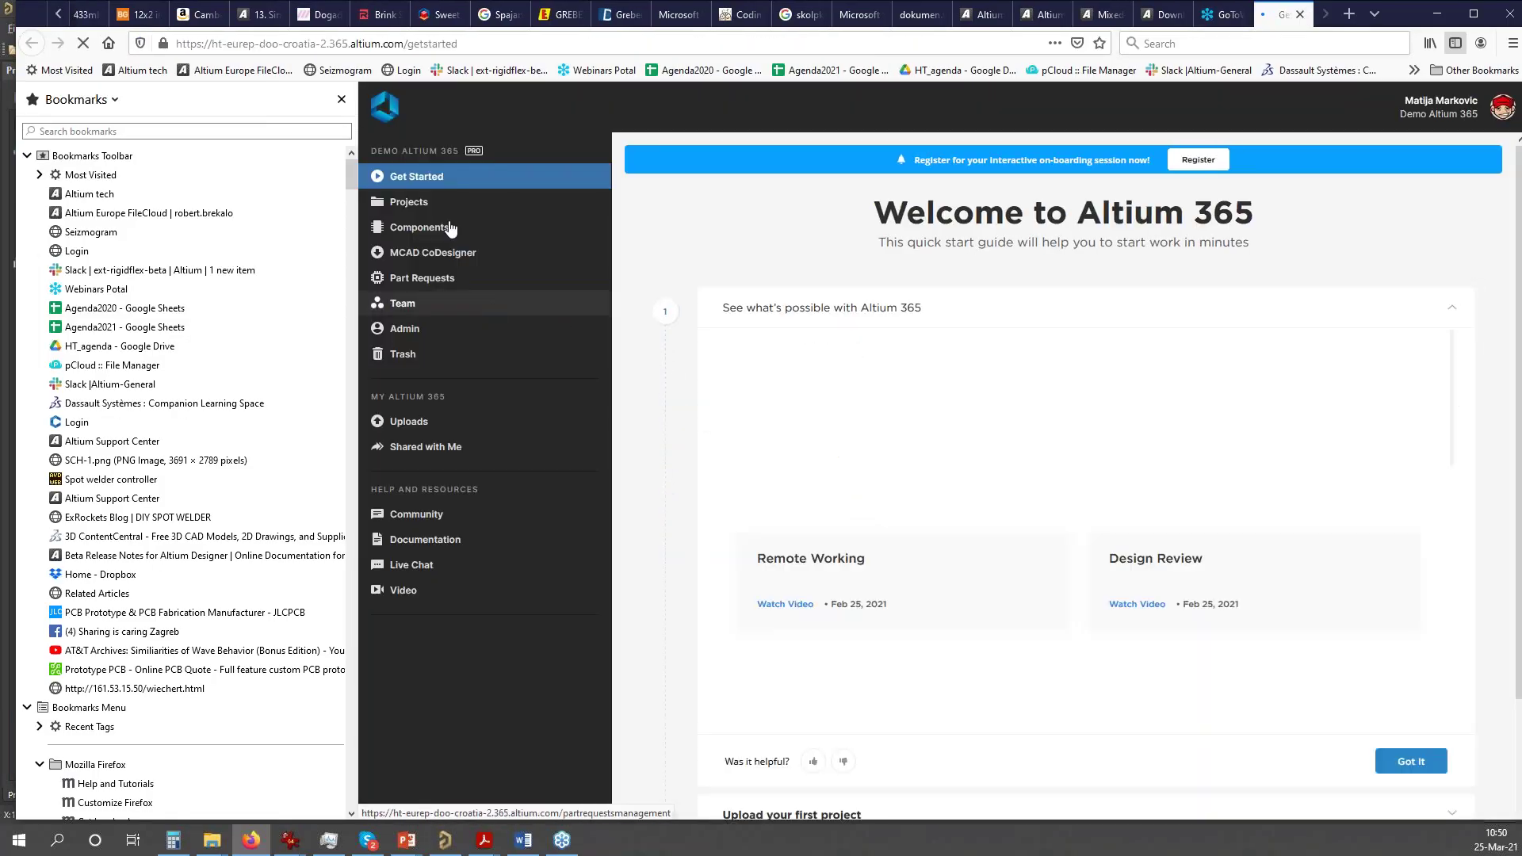
click(412, 206)
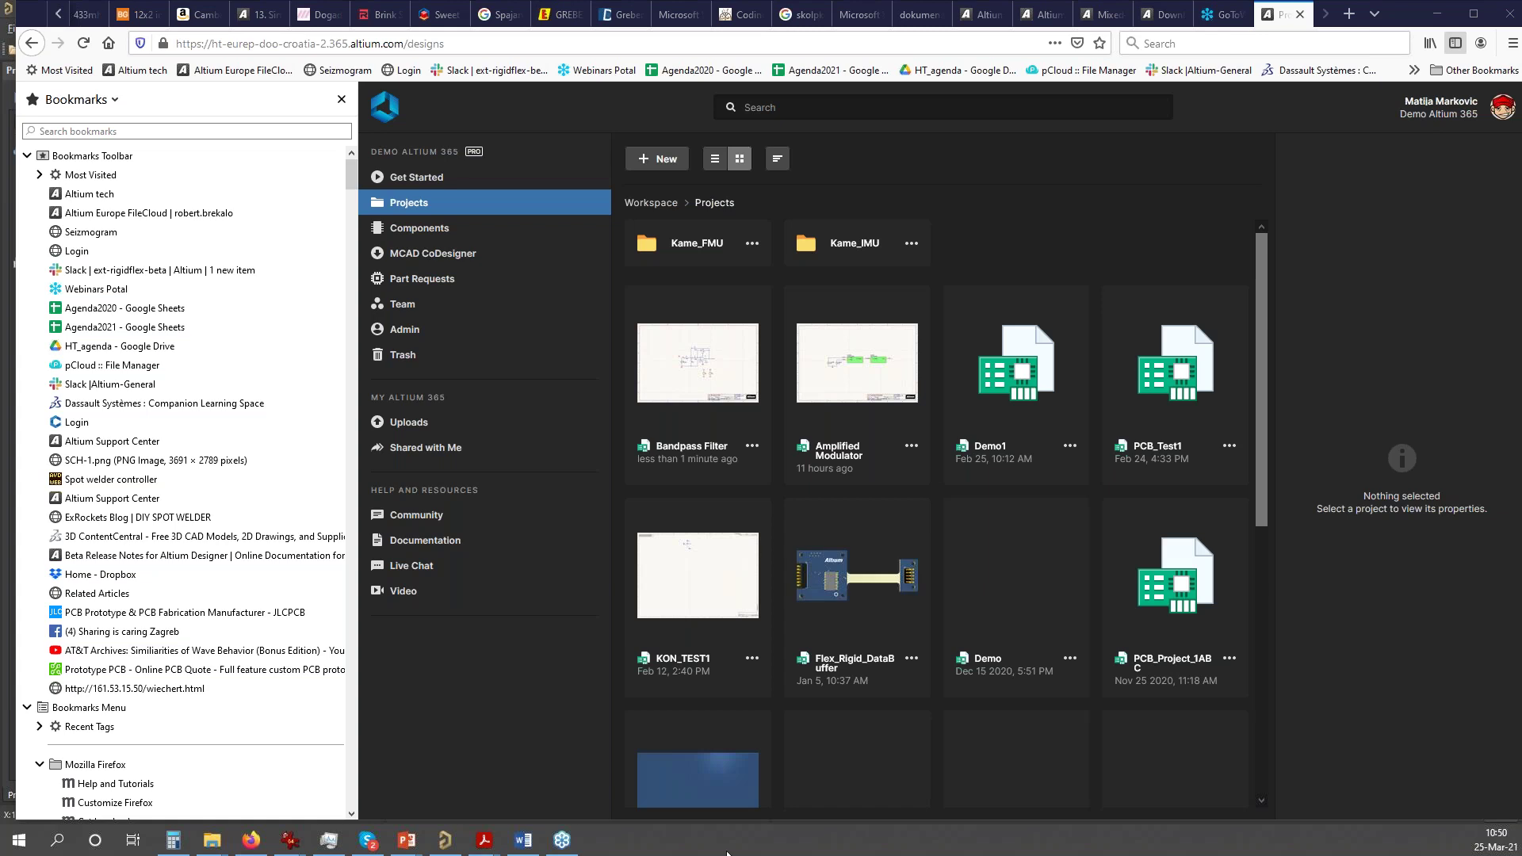
double_click(709, 379)
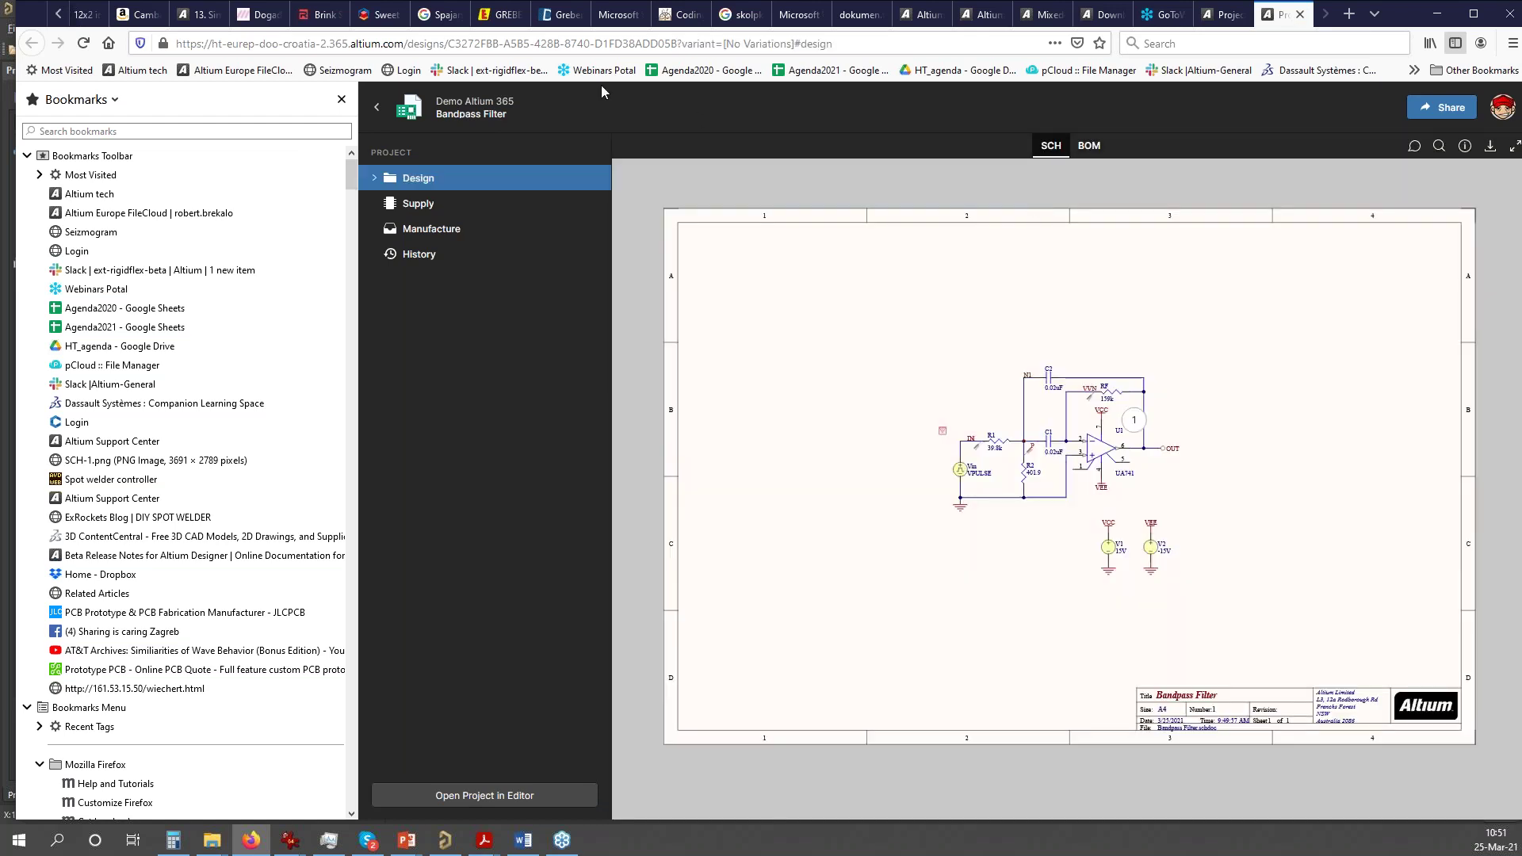
- Reply "ma dobar je" to the comment attached to op-amp U1 in the web viewer
click(1136, 428)
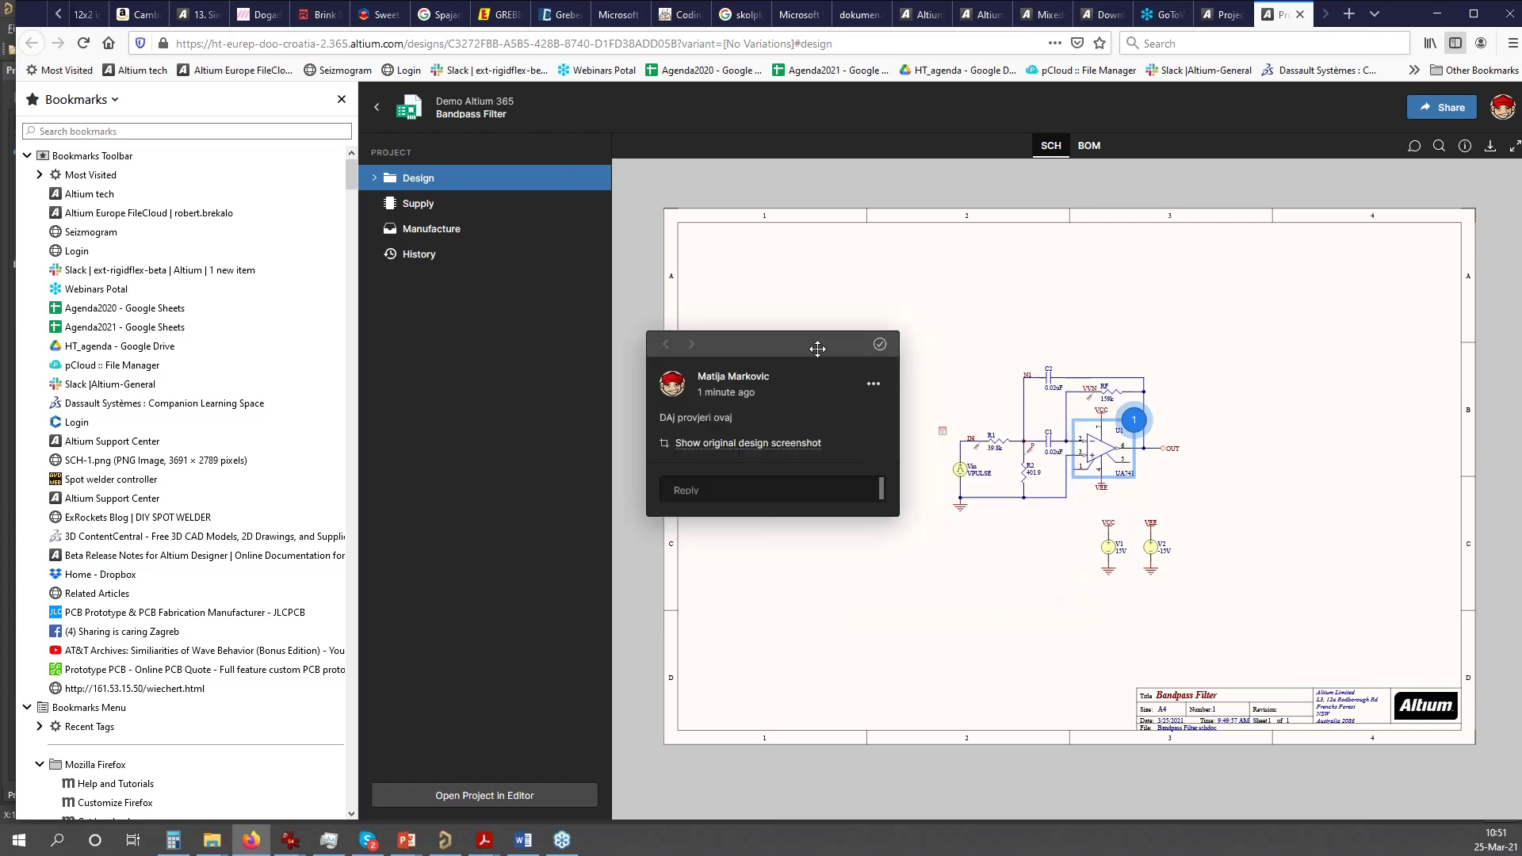
click(747, 490)
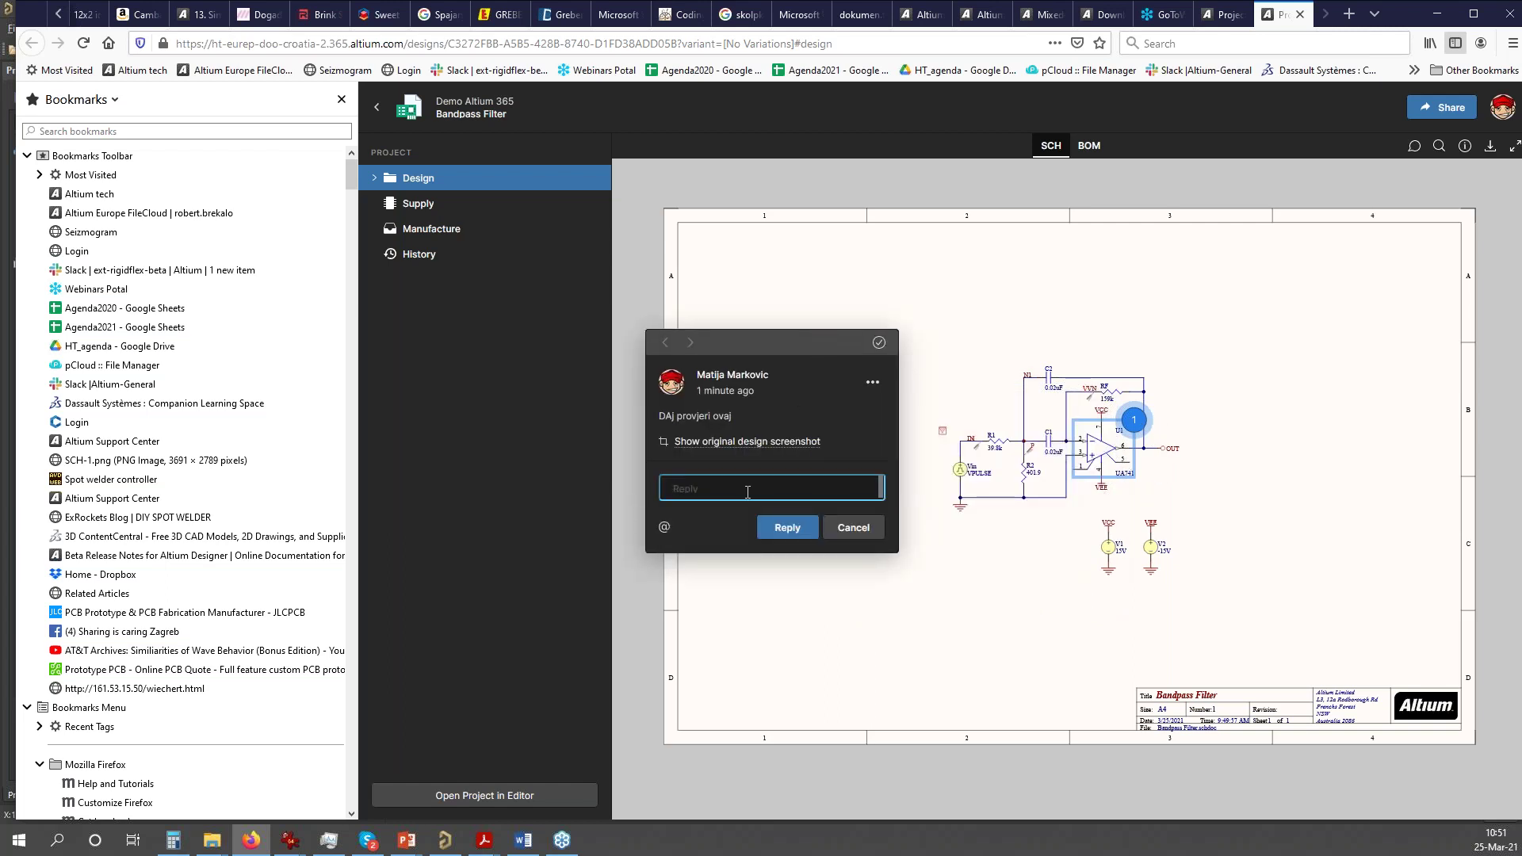
text(ma dobar je)
key(shift+Return)
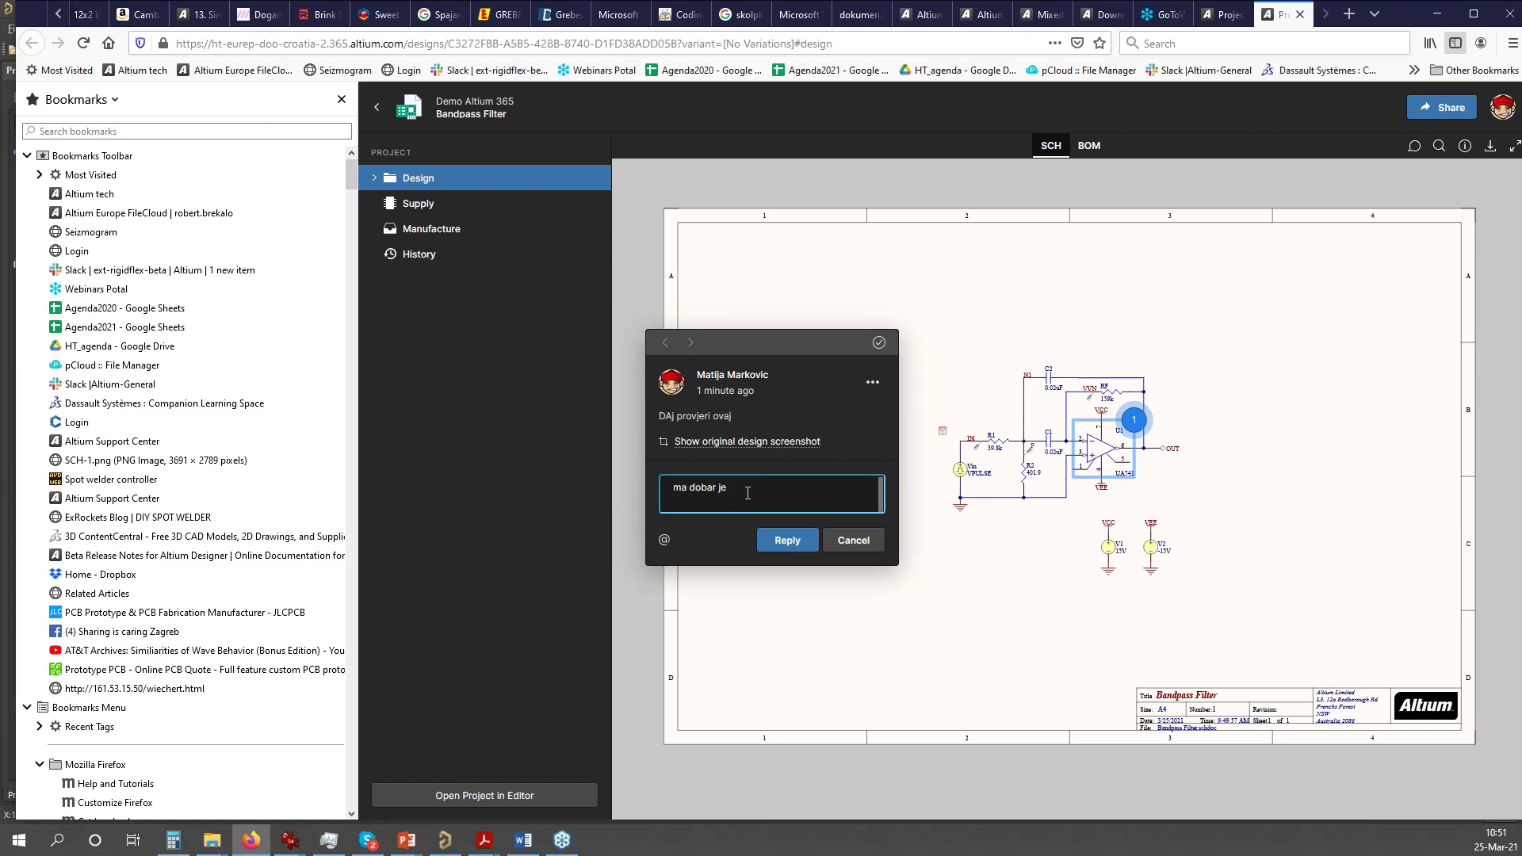
click(780, 542)
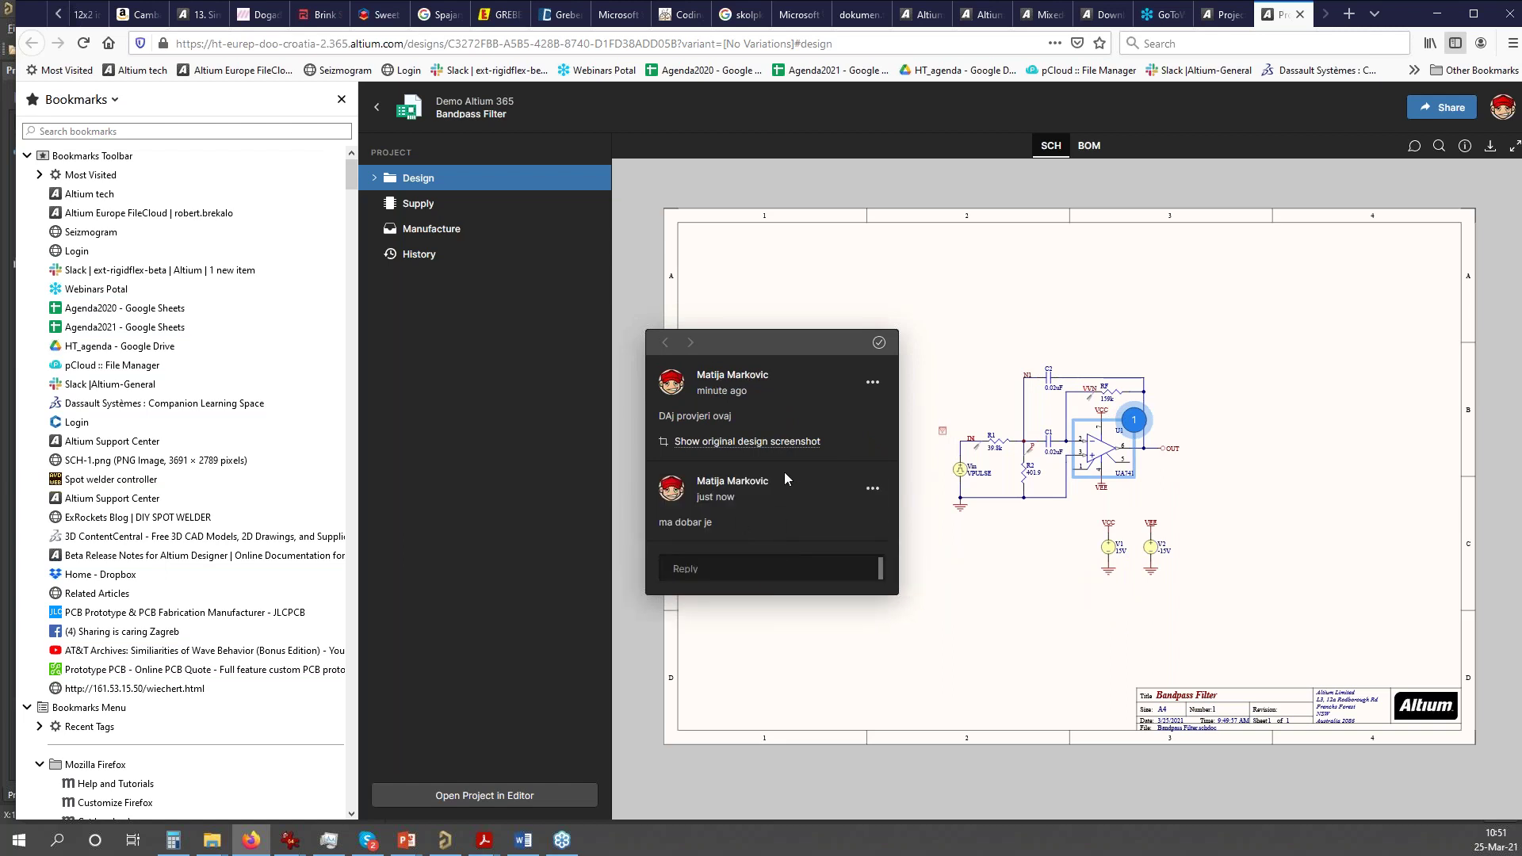
- Switch back to Altium Designer, turn off the display of comments on the schematic and select the op-amp comment thread
click(499, 794)
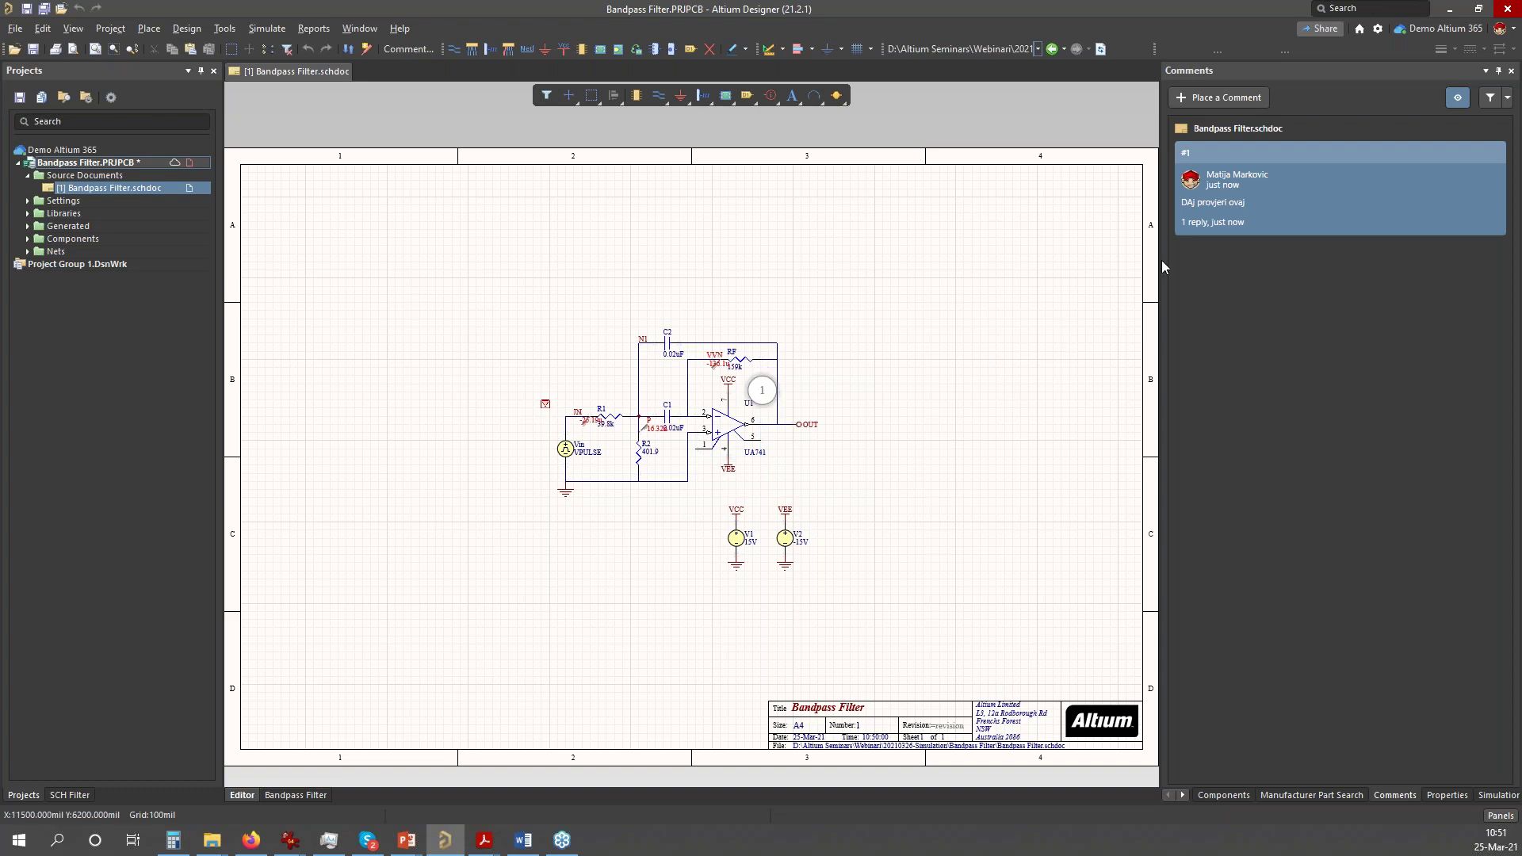
click(1343, 388)
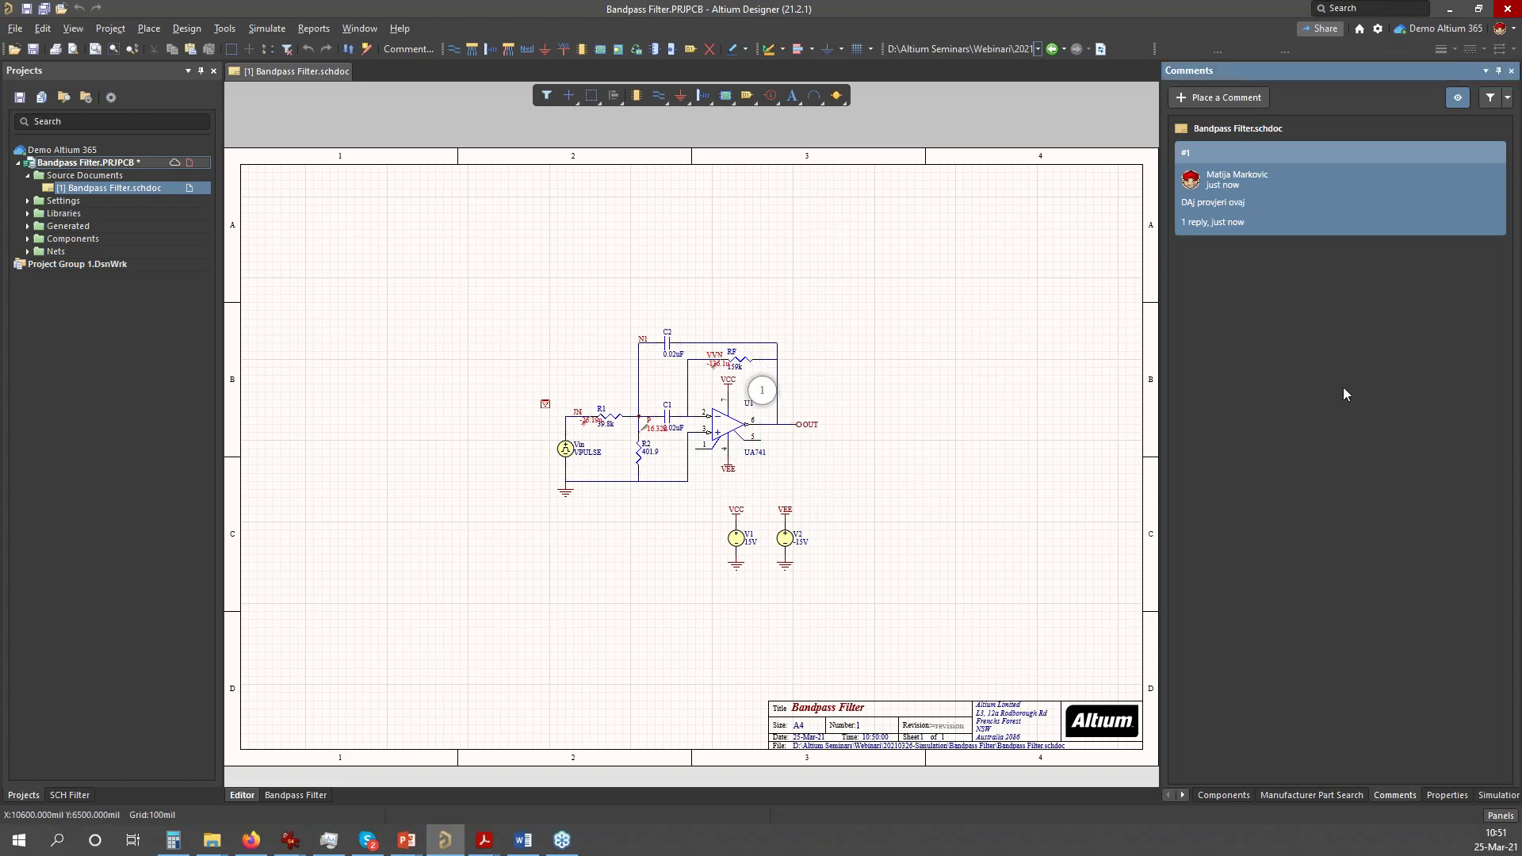
click(1458, 98)
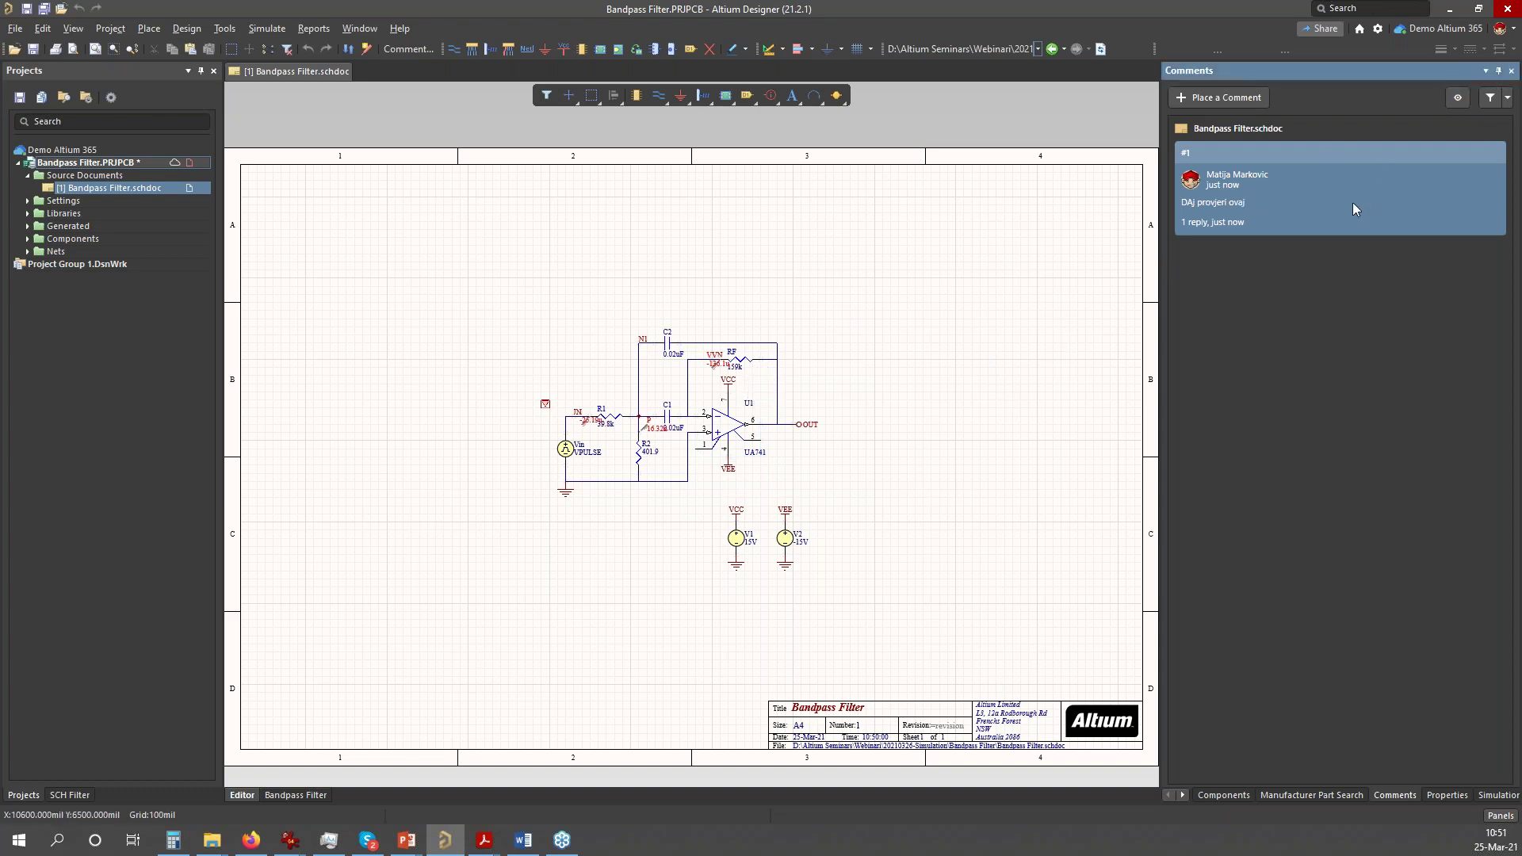
click(1300, 221)
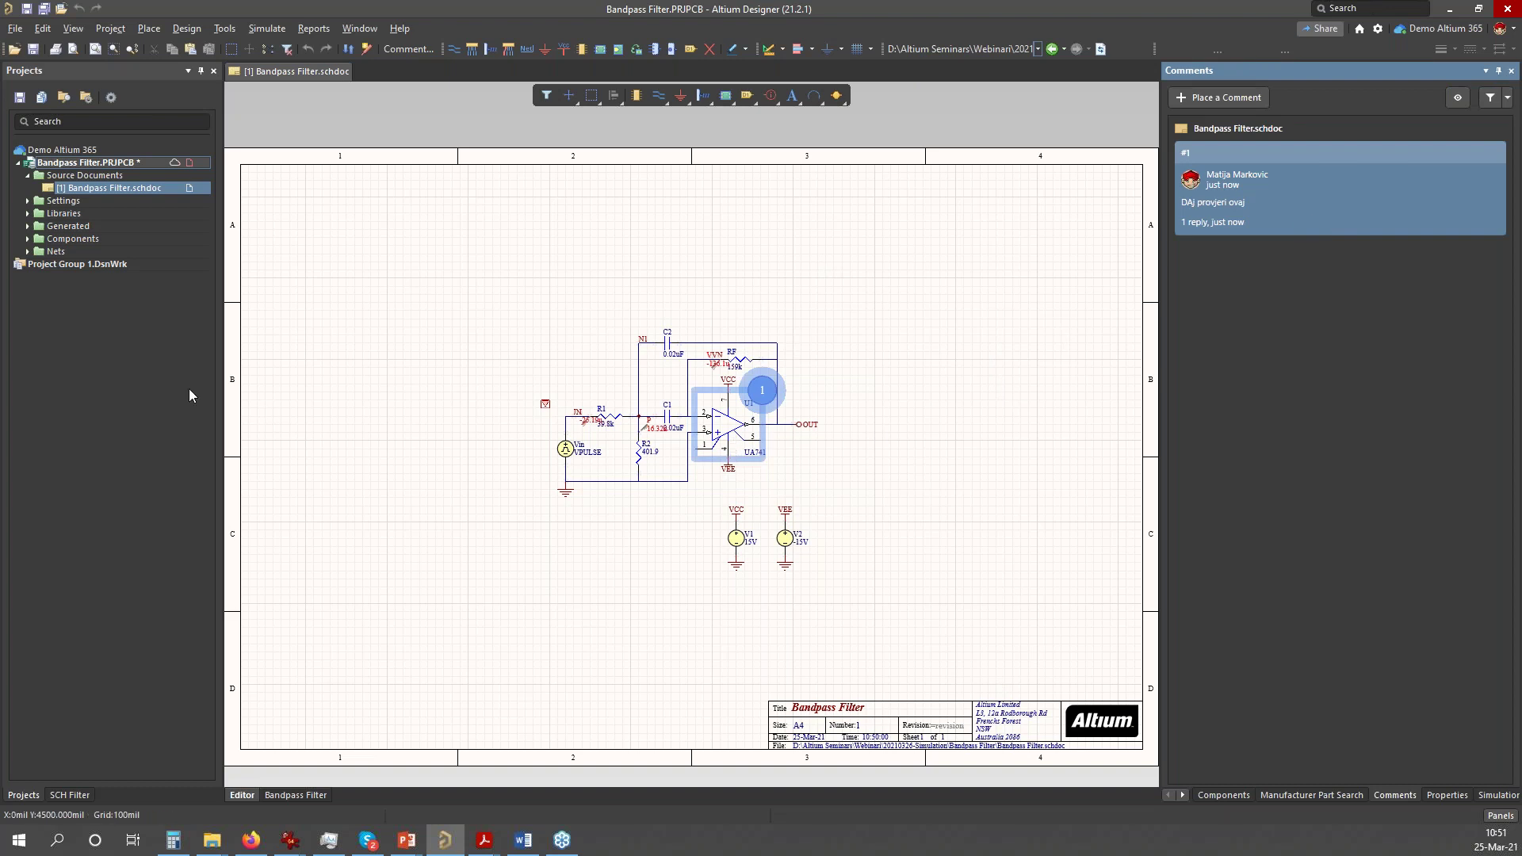
- Check the filter options available for the project's comments
right_click(114, 164)
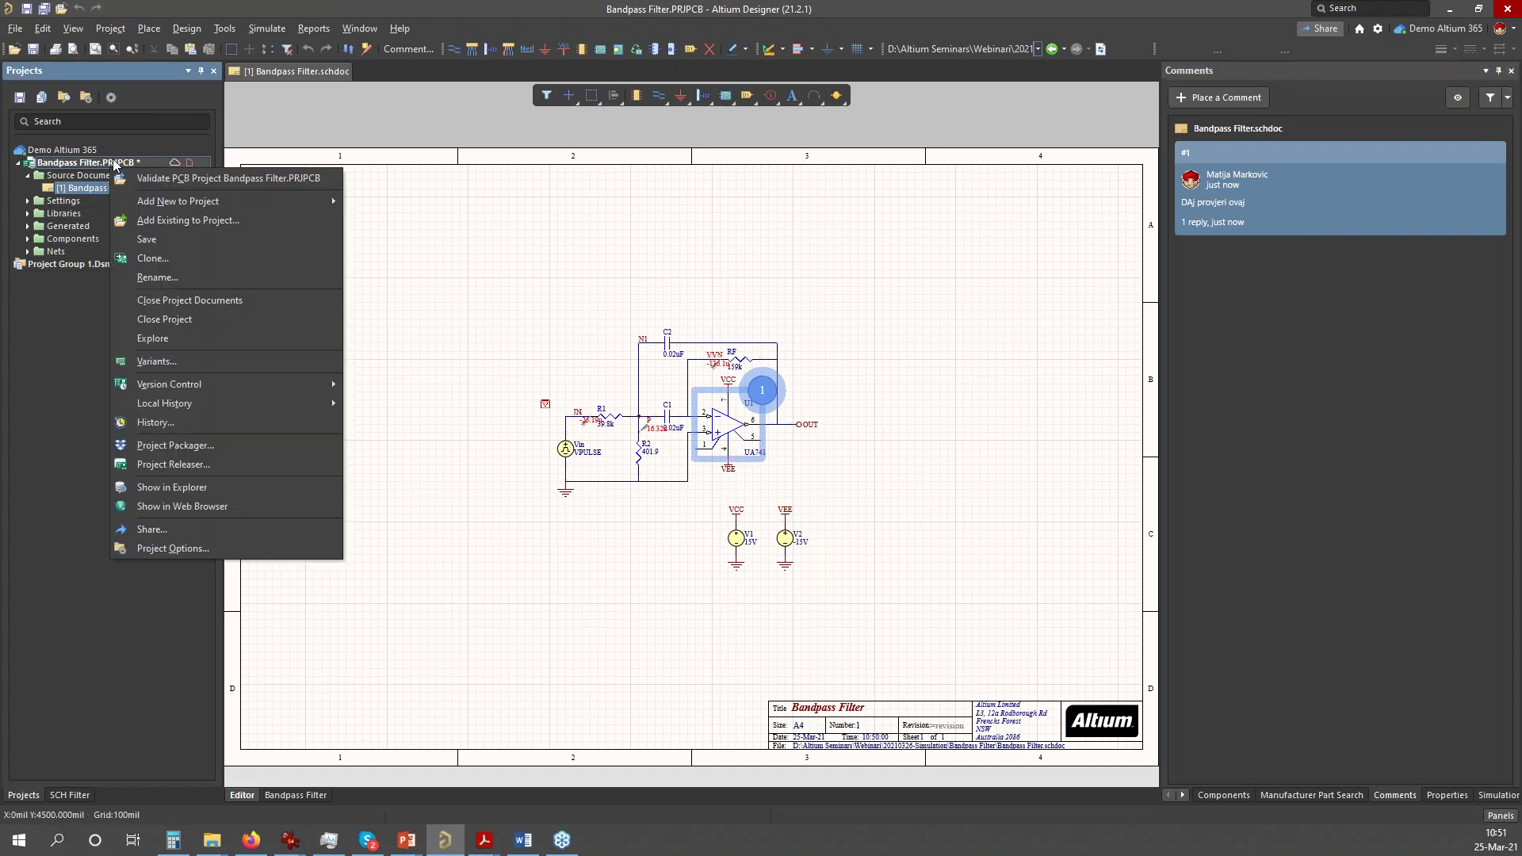
click(1506, 104)
click(1508, 103)
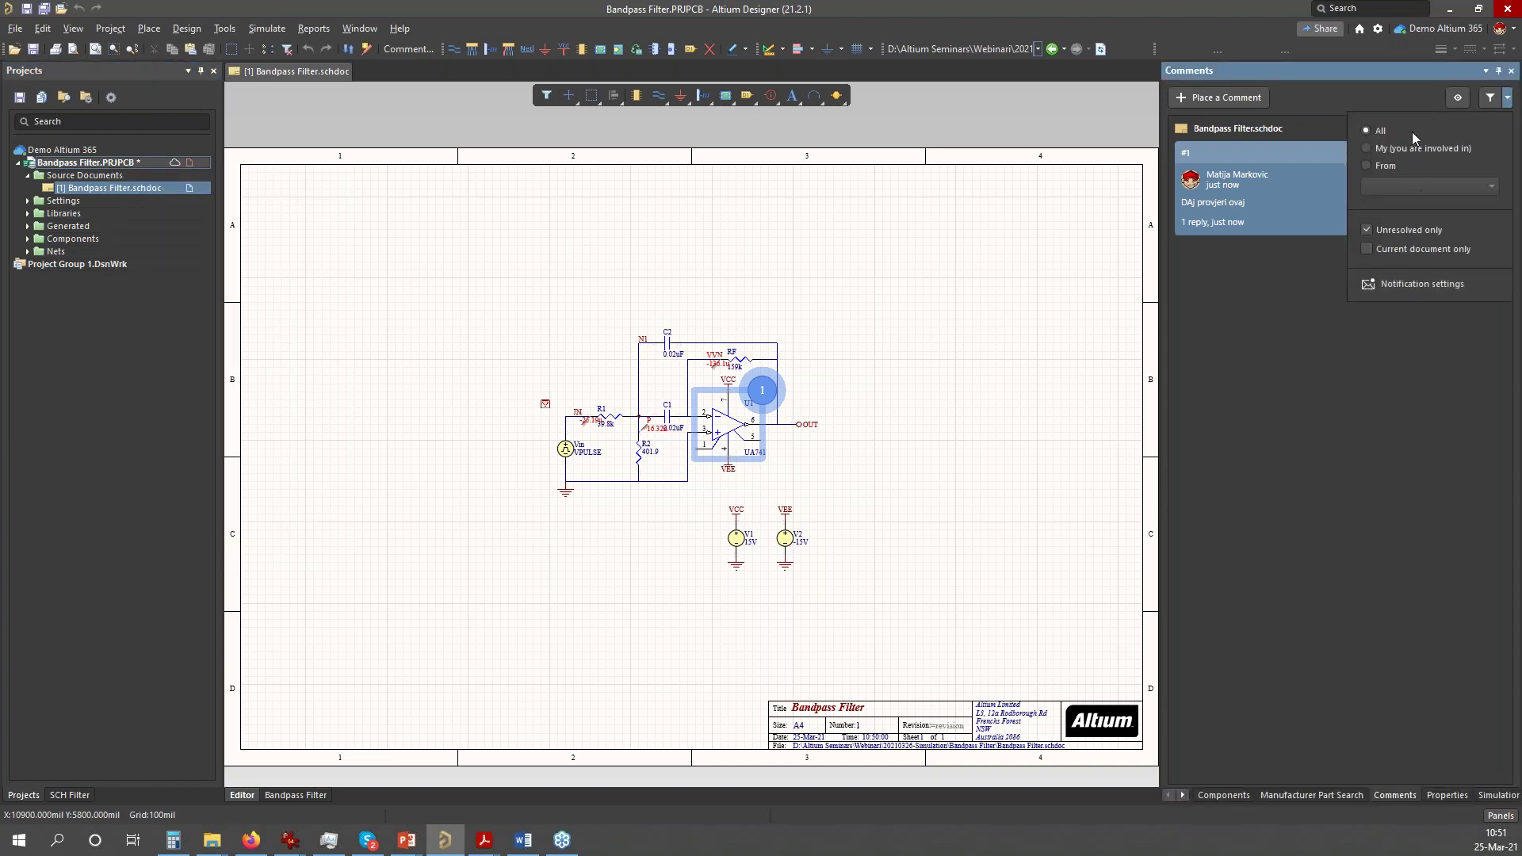
click(1185, 99)
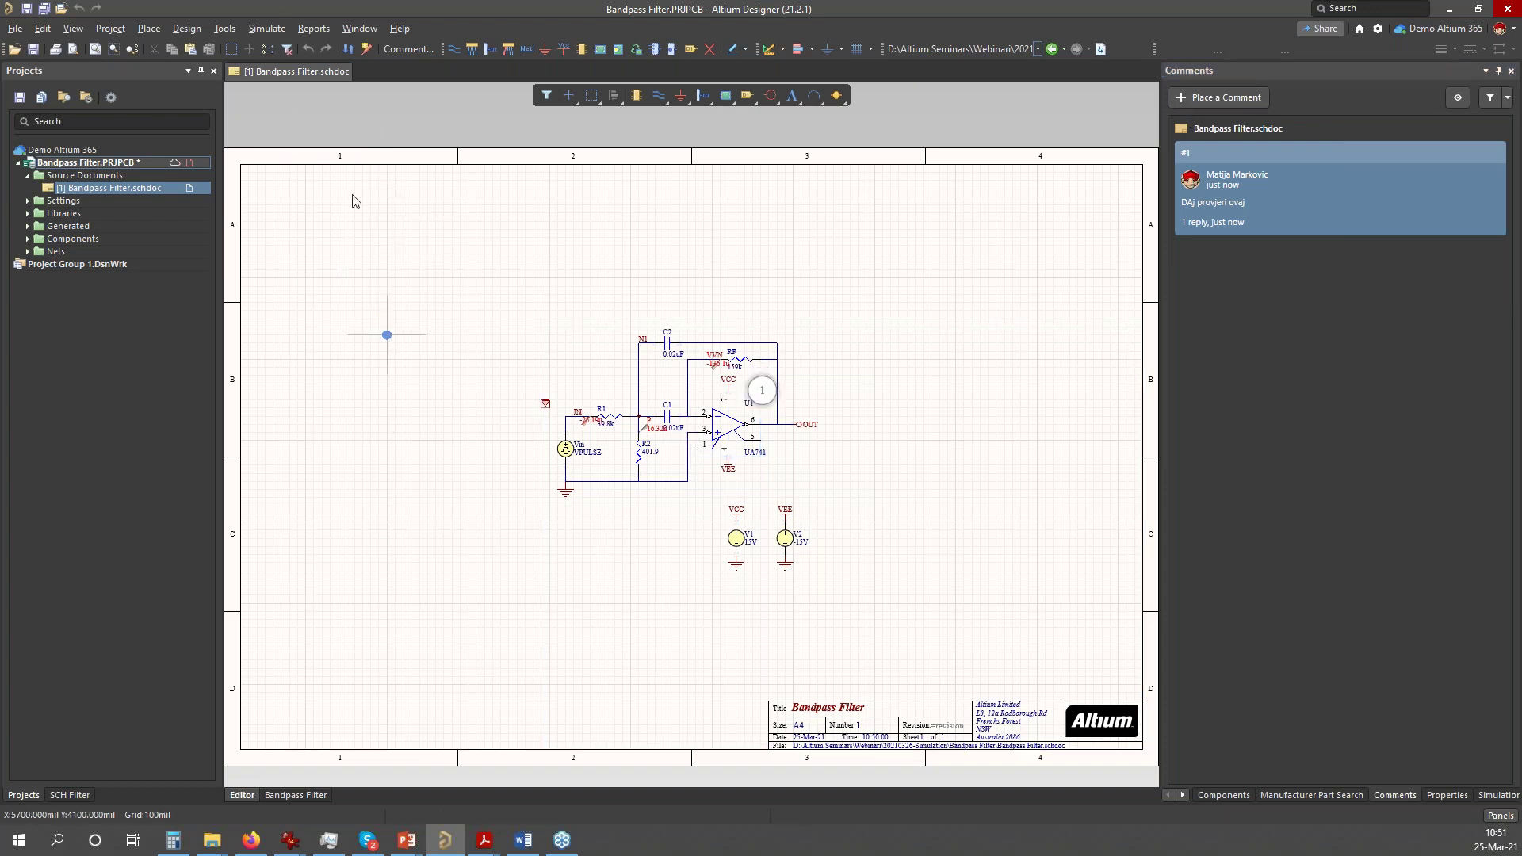
- Close the Bandpass Filter schematic and reopen it from the project's source documents
right_click(265, 73)
click(321, 79)
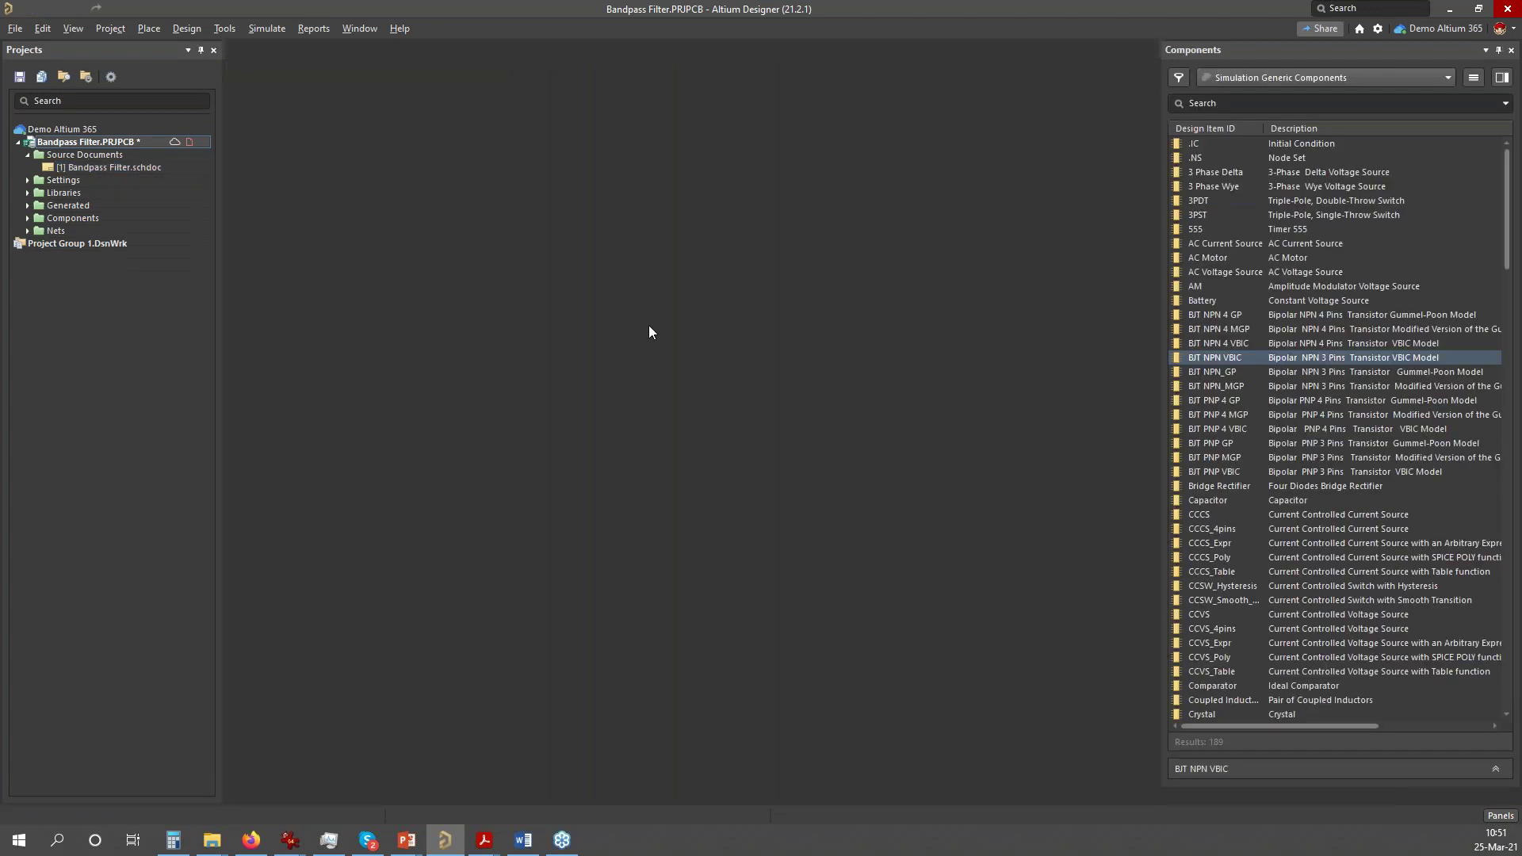
double_click(140, 166)
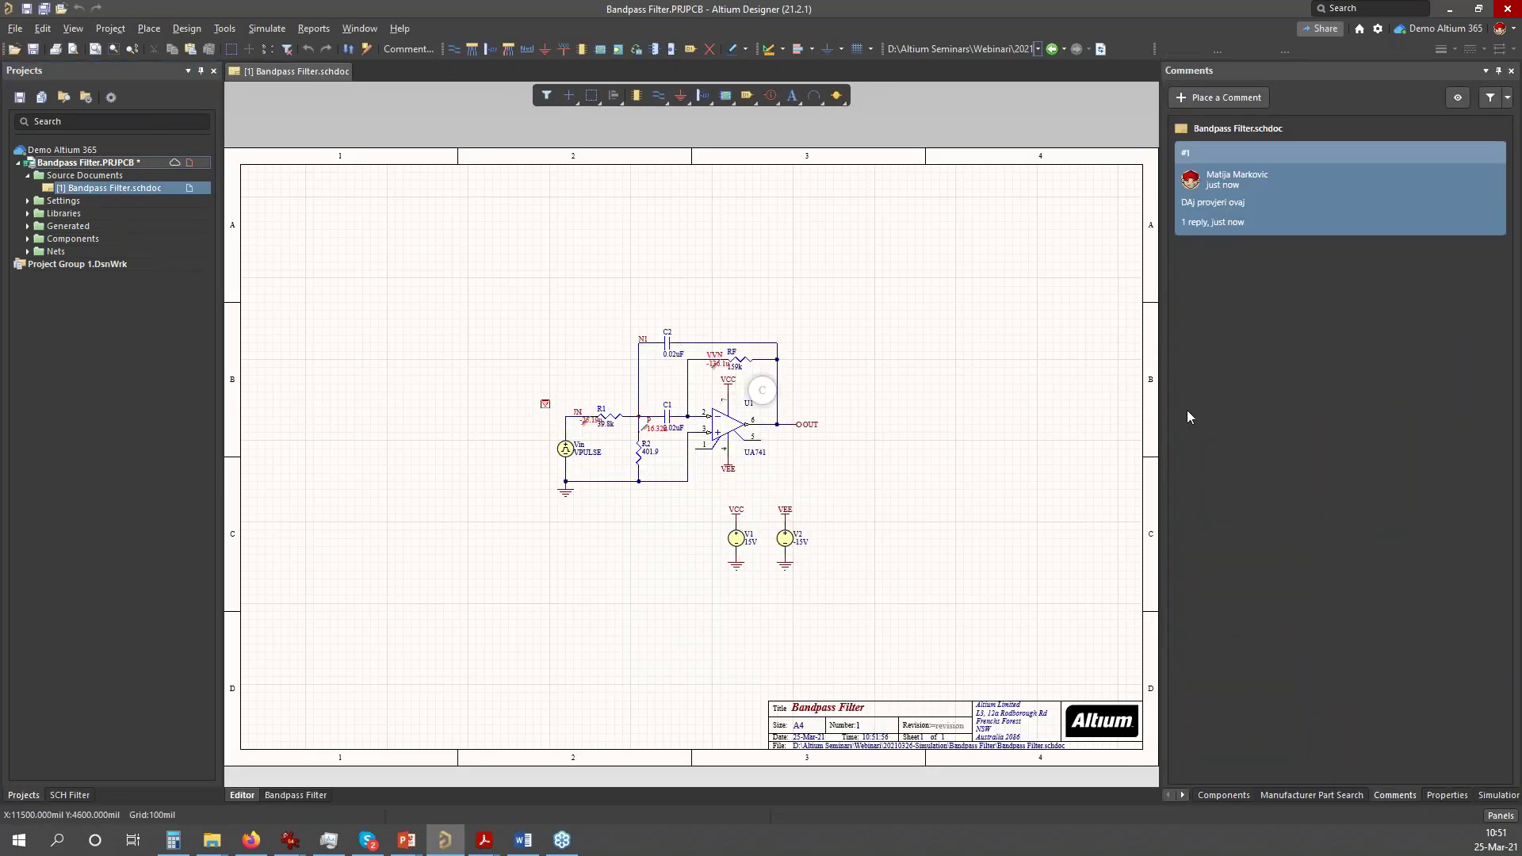
- Try to view the reply in the op-amp comment thread from the comment list and its marker on the schematic
click(1230, 226)
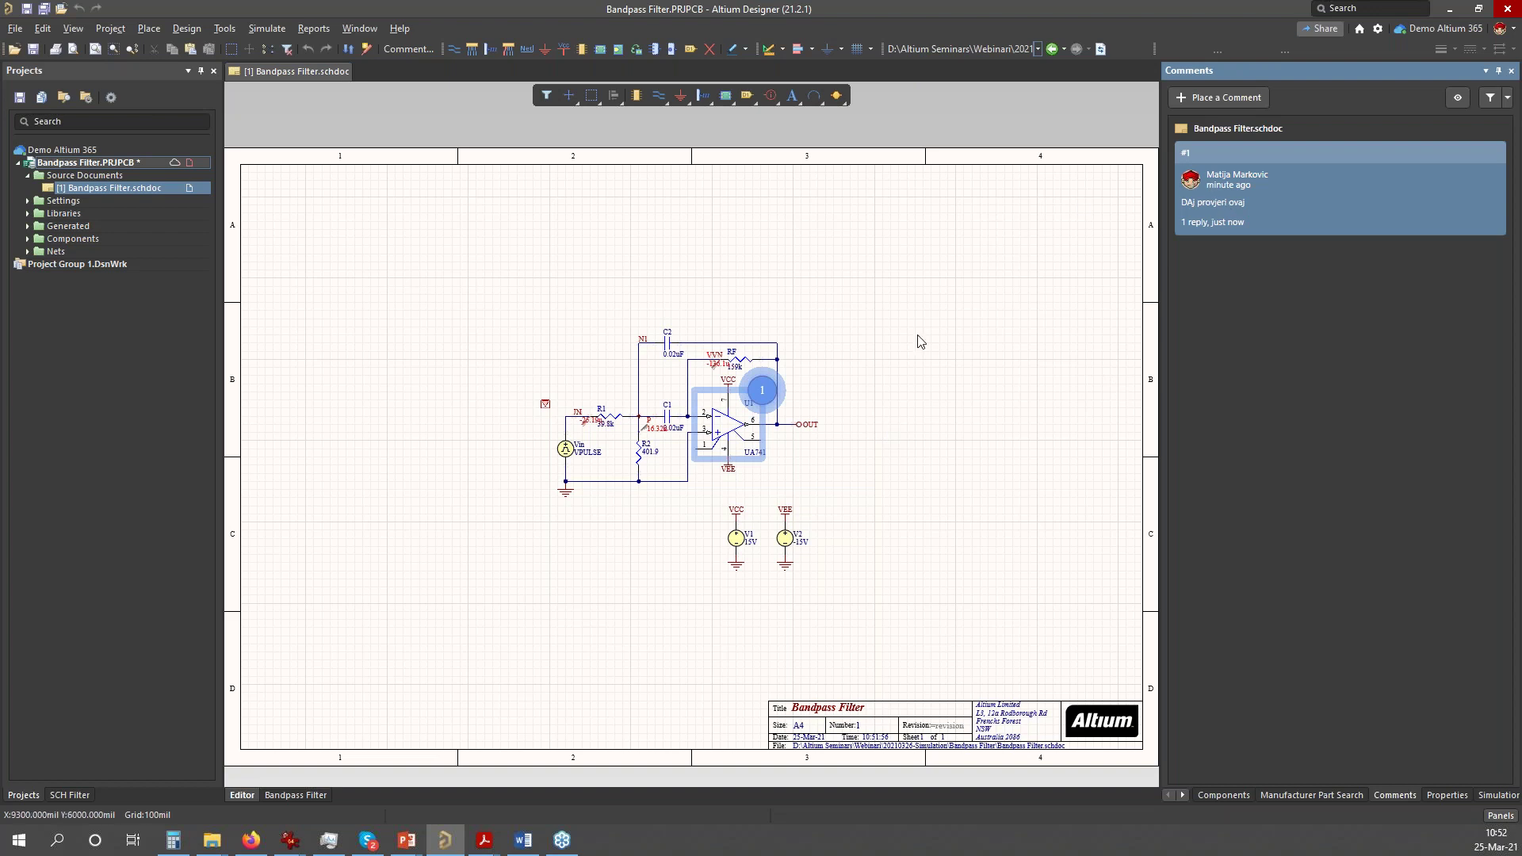
click(1218, 221)
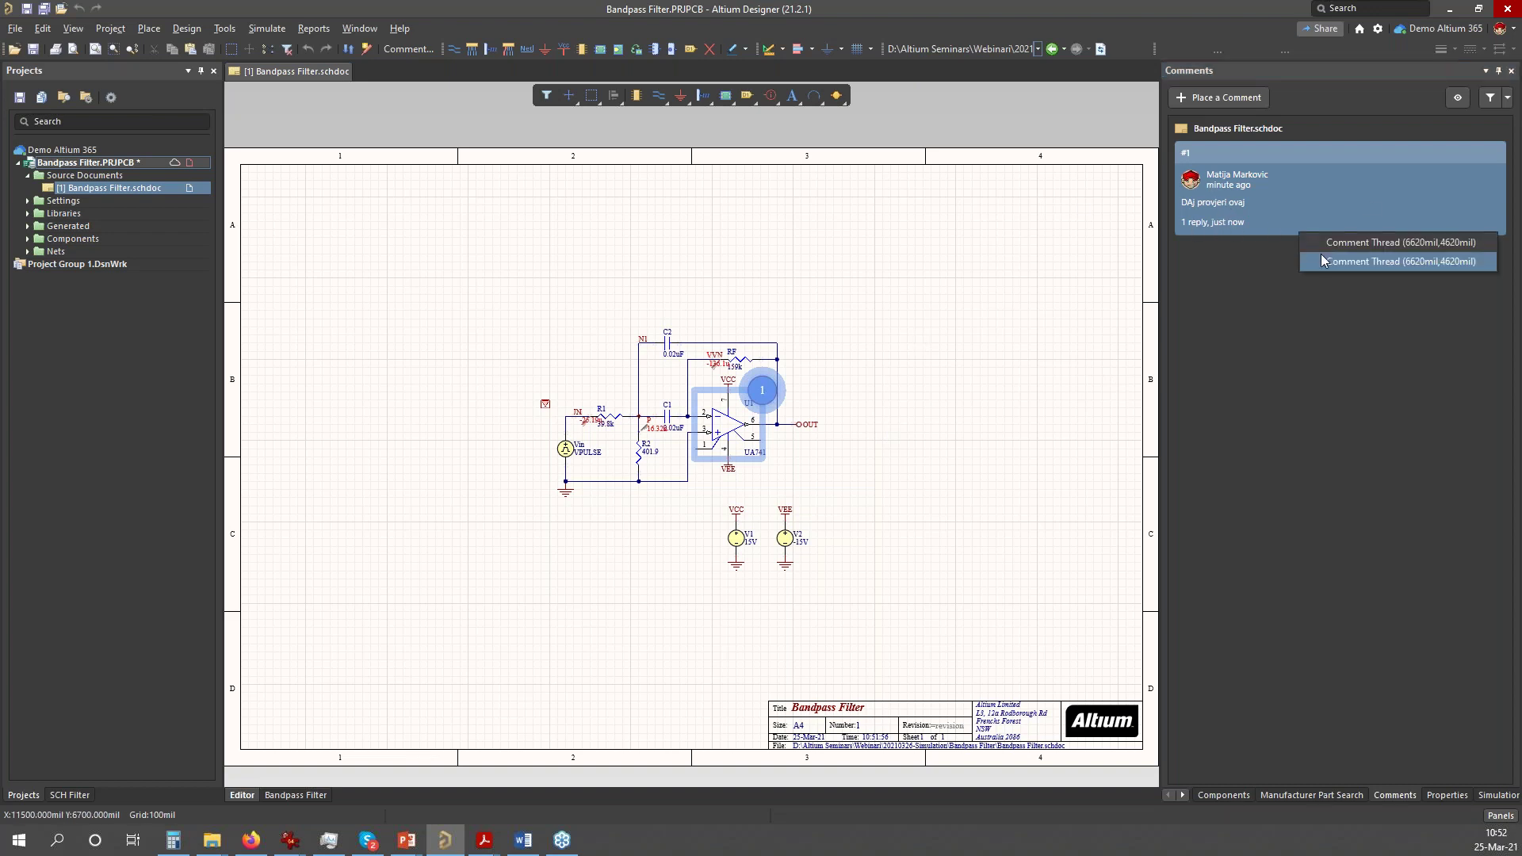
click(1335, 245)
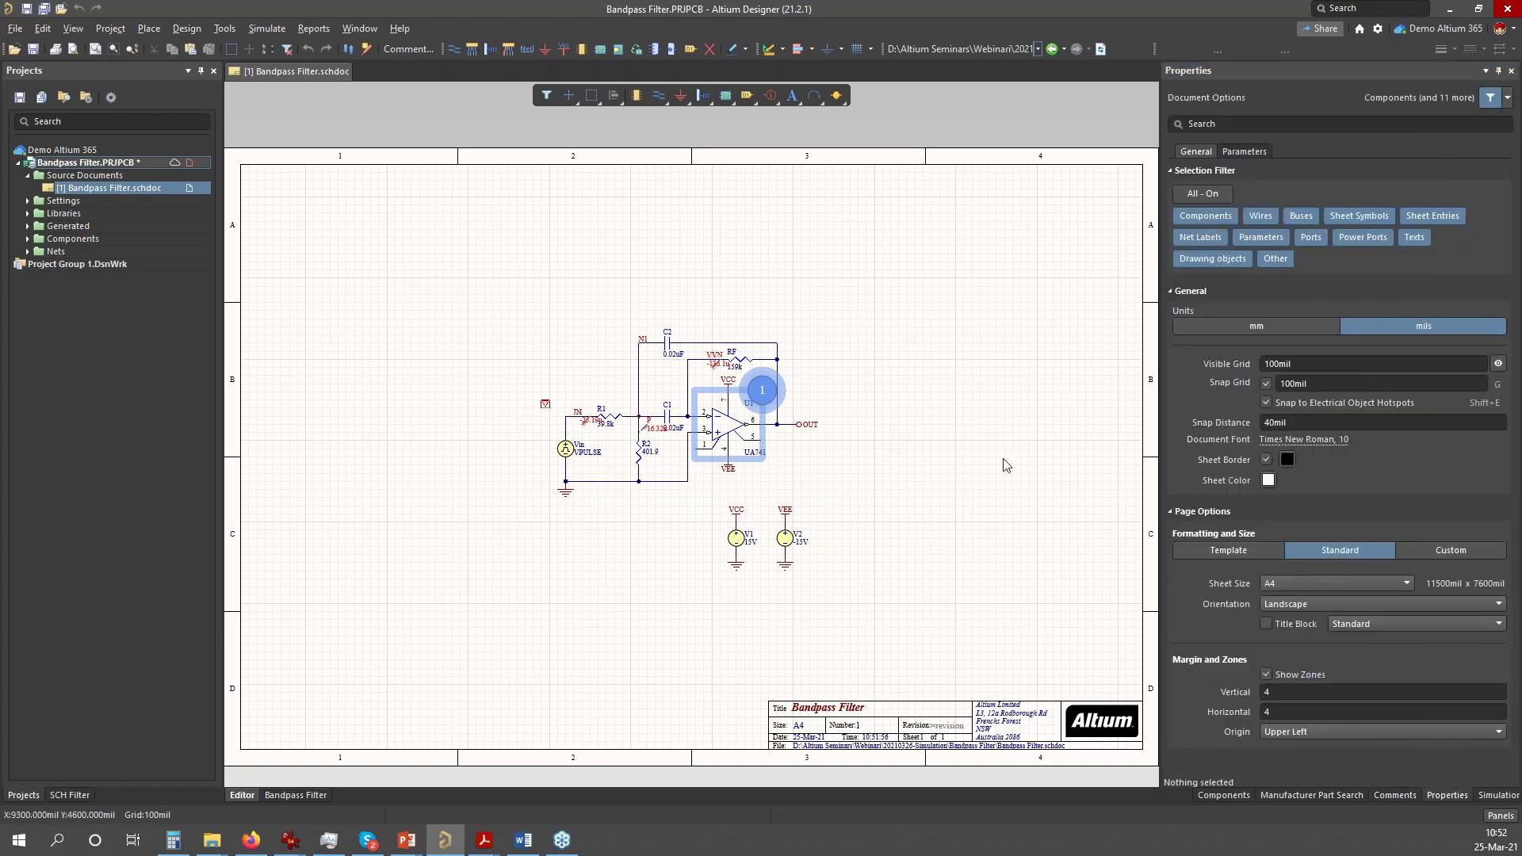
click(1459, 797)
click(1393, 794)
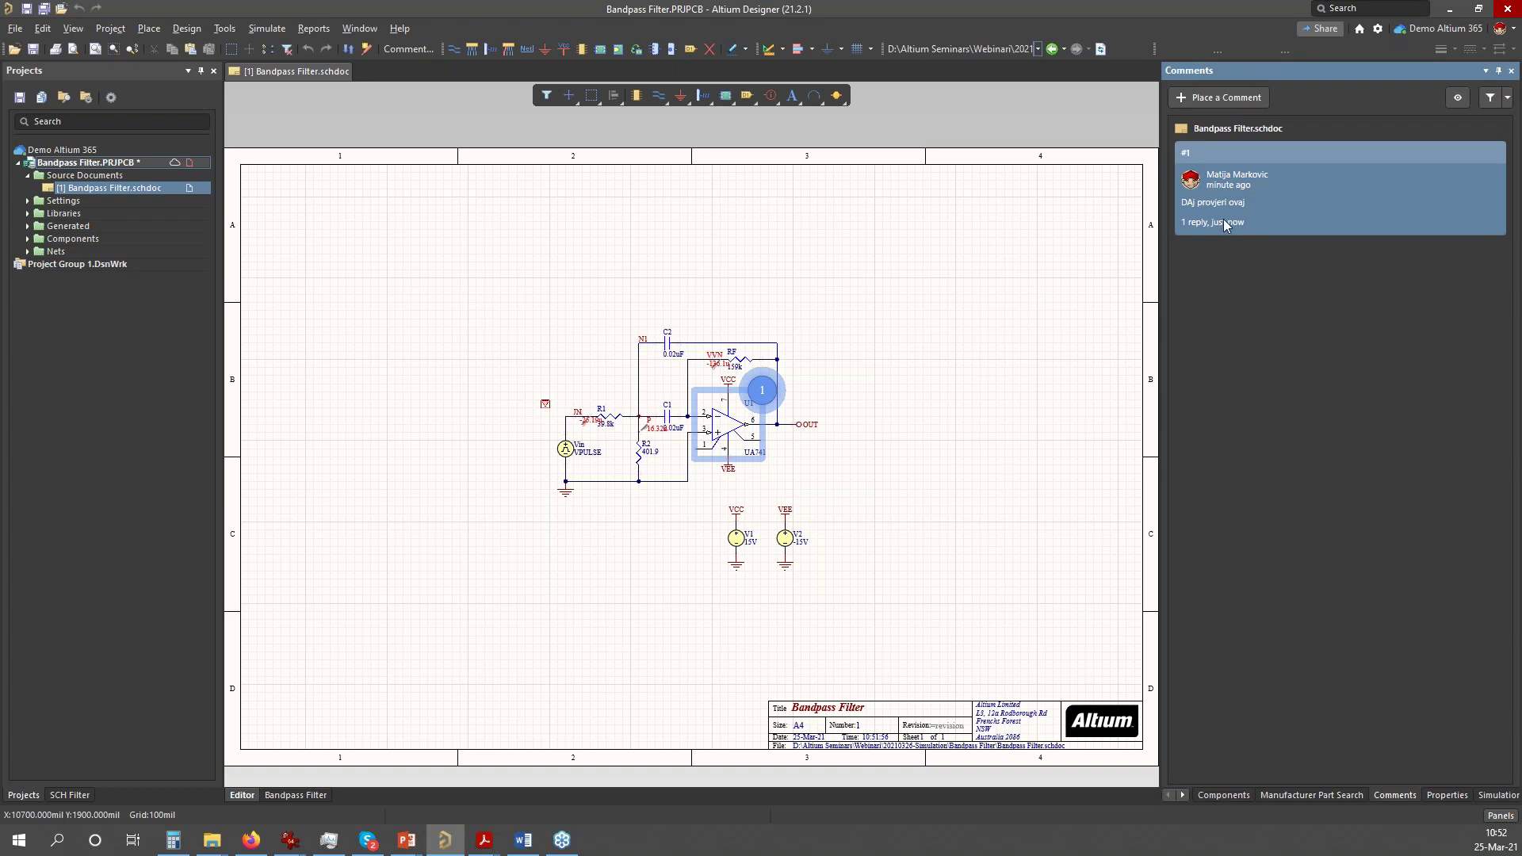
click(767, 402)
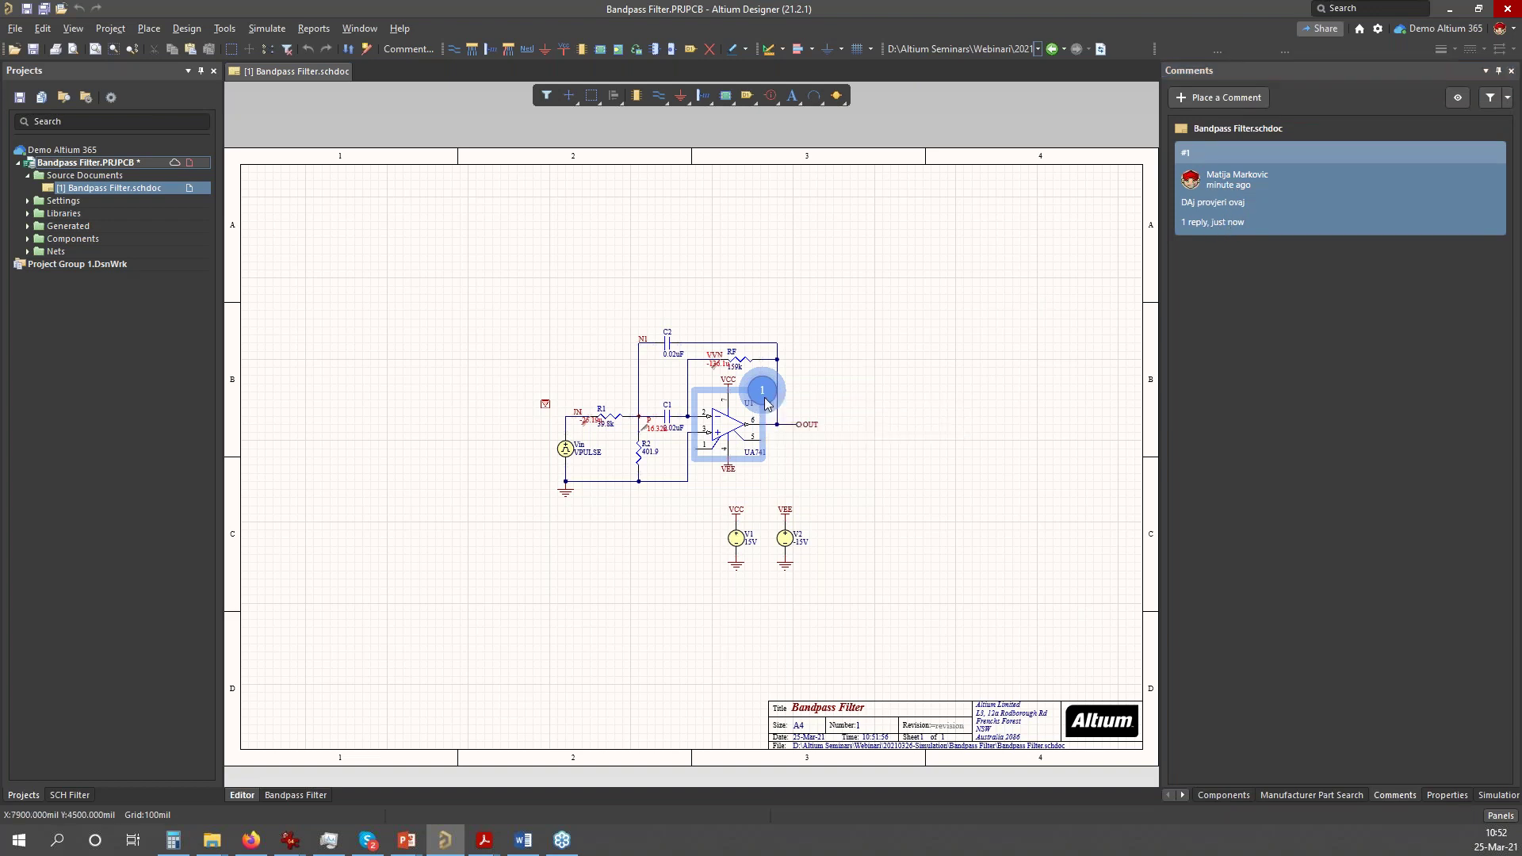
click(922, 331)
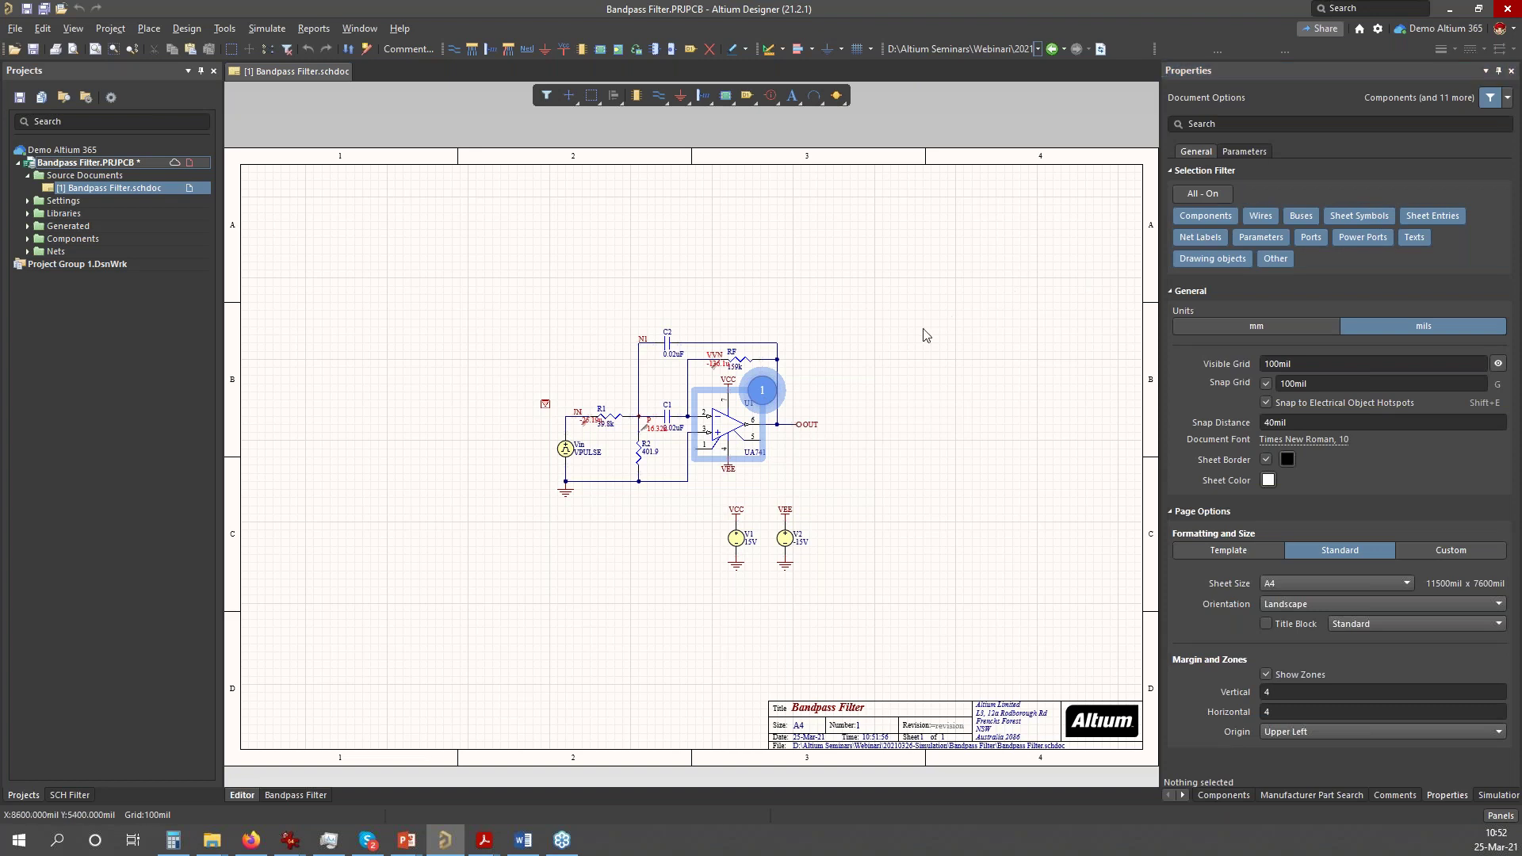